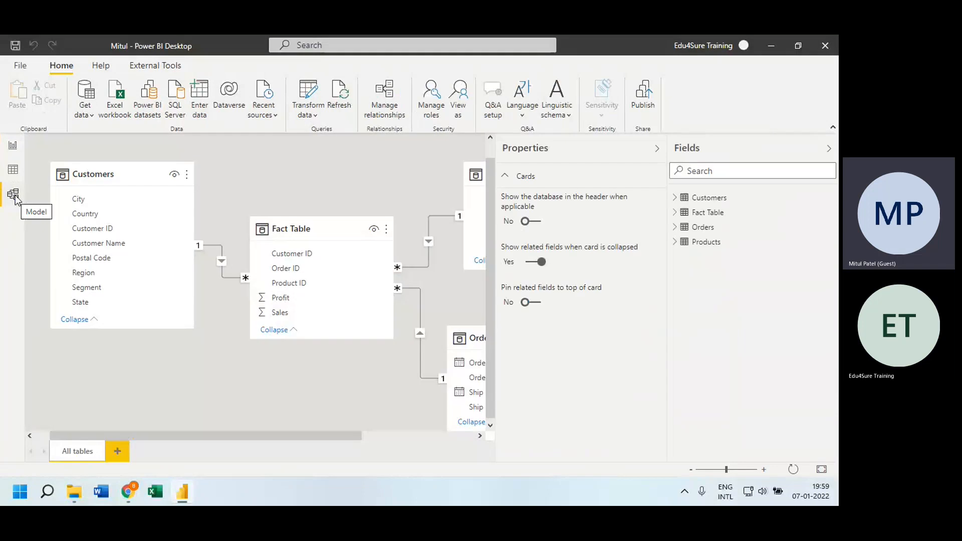
# Open the report view and examine the Profit and Sales by Segment and Region chart on Page 1 and its field assignments
pyautogui.moveTo(308, 436); pyautogui.dragTo(30, 147)
pyautogui.click(13, 145)
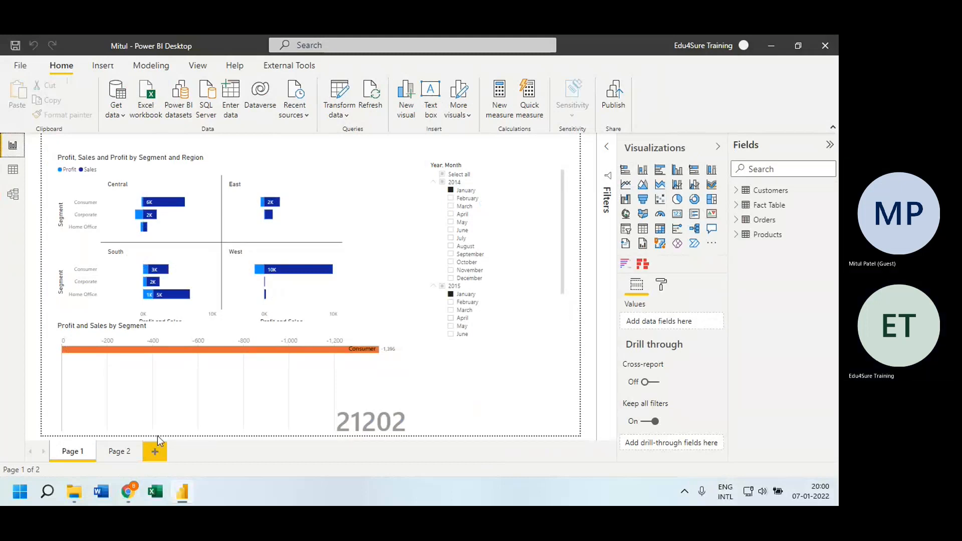
pyautogui.click(119, 451)
pyautogui.click(73, 451)
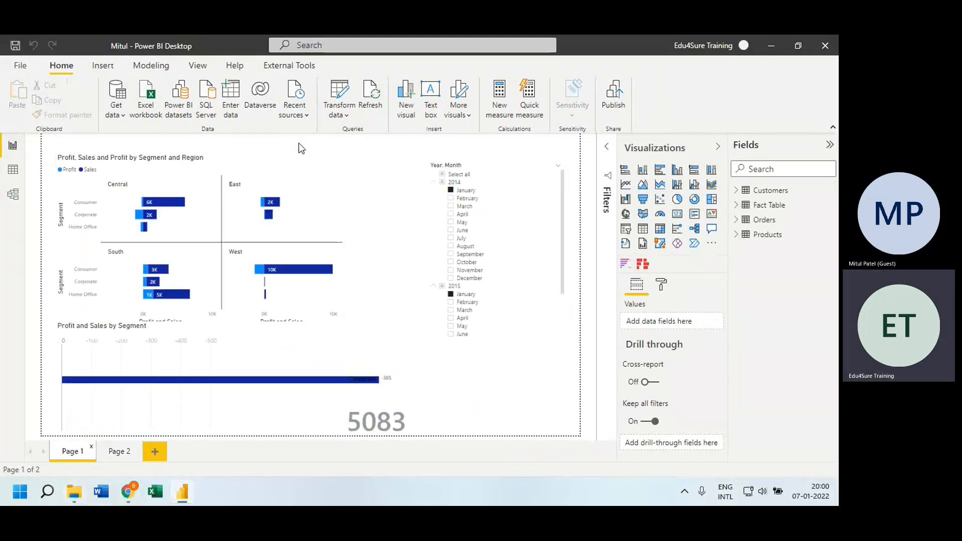
pyautogui.click(327, 179)
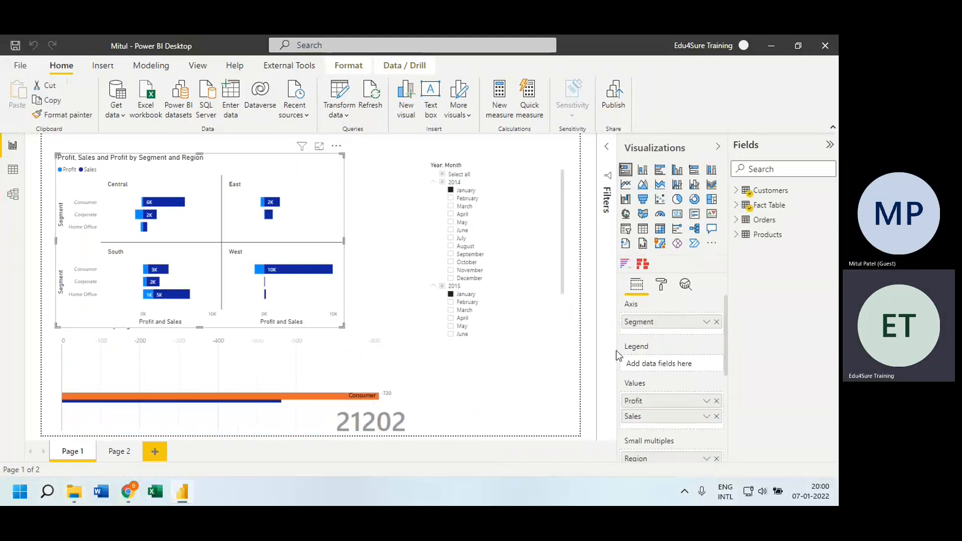
pyautogui.moveTo(279, 206)
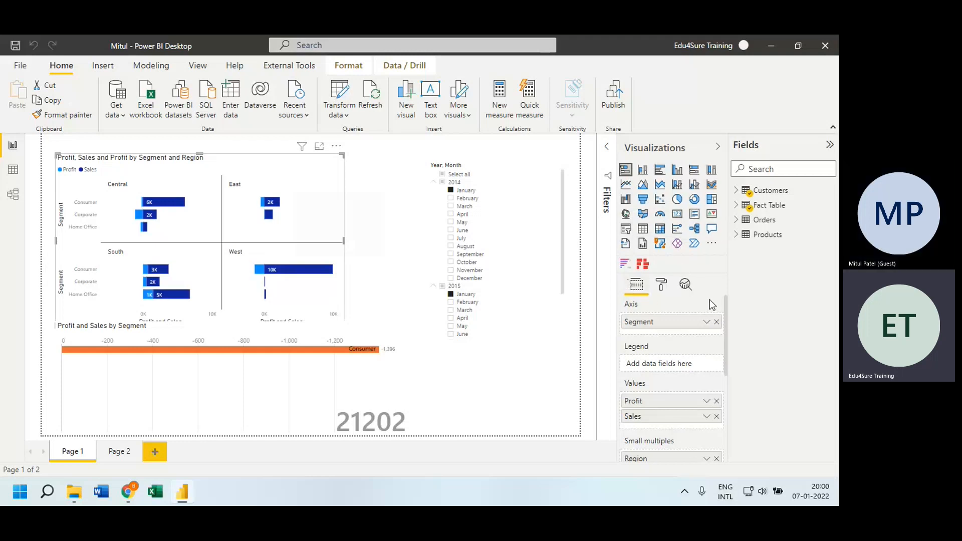
pyautogui.click(607, 150)
pyautogui.click(606, 151)
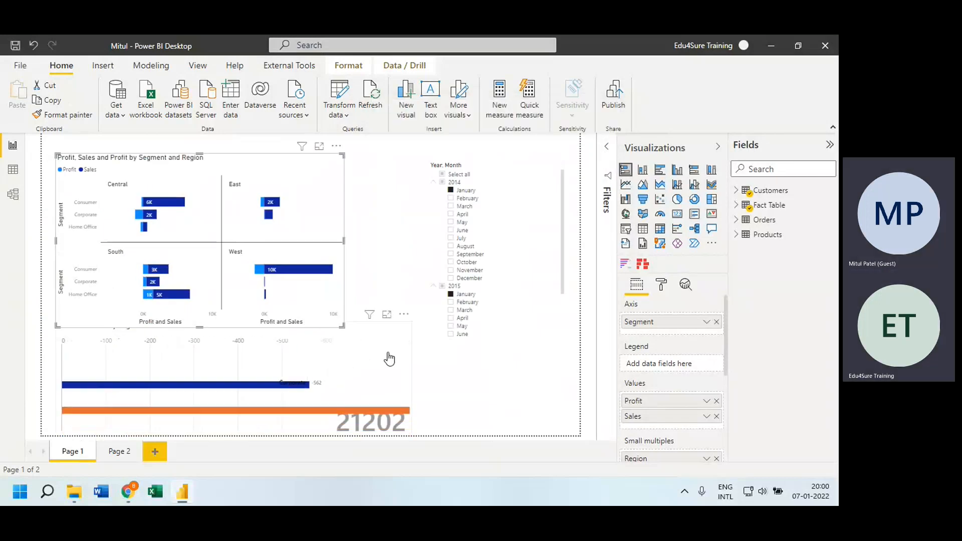
# Add a clustered column chart to Page 2, enlarge it and position it in the upper part of the canvas
pyautogui.click(119, 451)
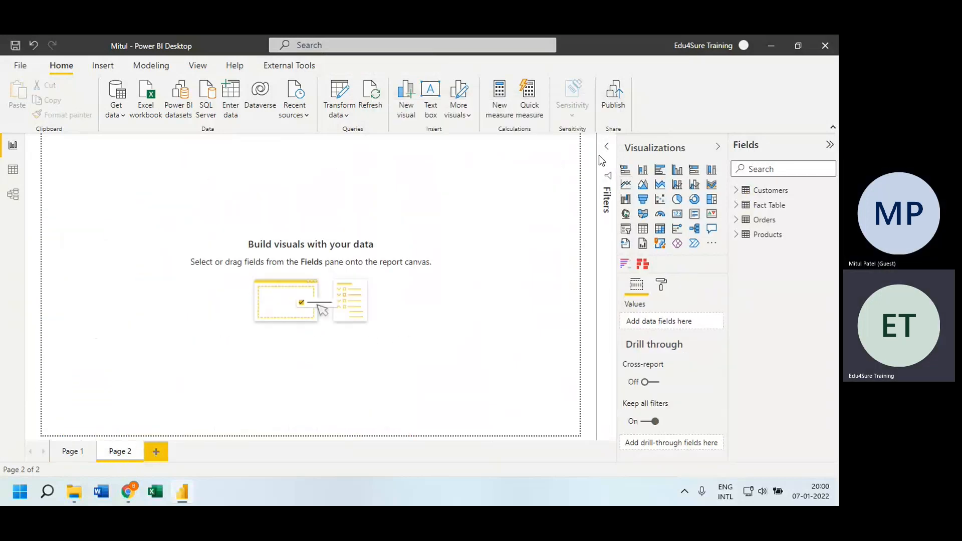
pyautogui.click(677, 170)
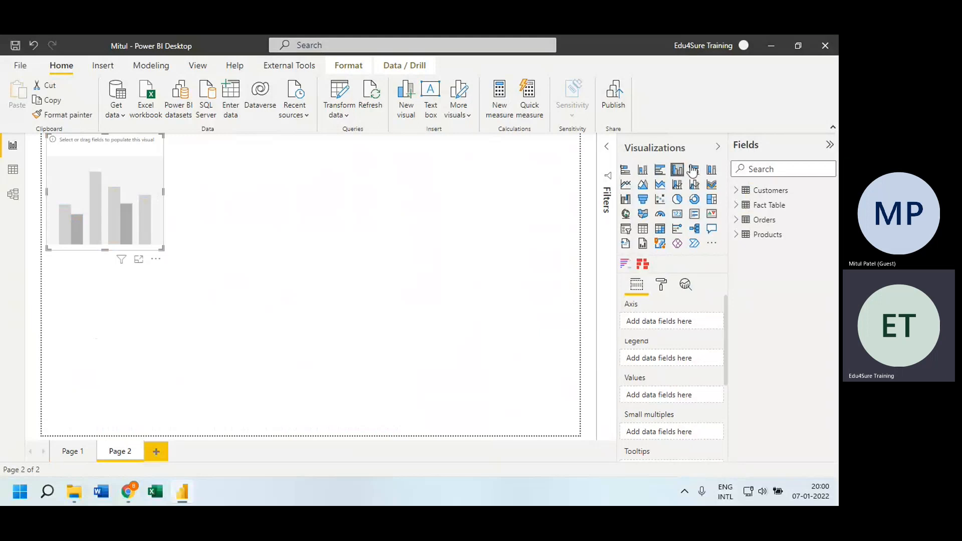
pyautogui.moveTo(163, 249); pyautogui.dragTo(385, 361)
pyautogui.moveTo(334, 149); pyautogui.dragTo(369, 179)
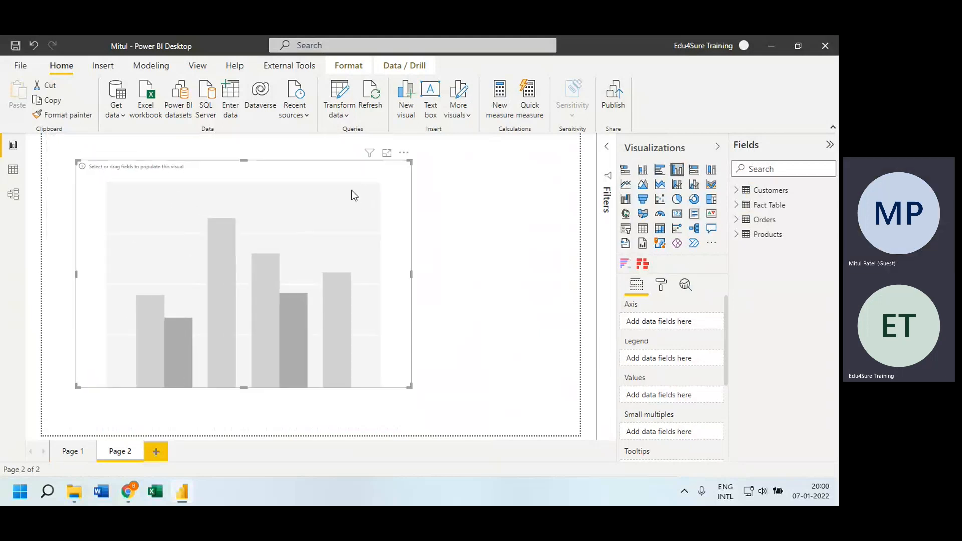
# Plot Sales from the Fact Table by Order Date from the Orders table in the column chart
pyautogui.click(735, 220)
pyautogui.click(736, 205)
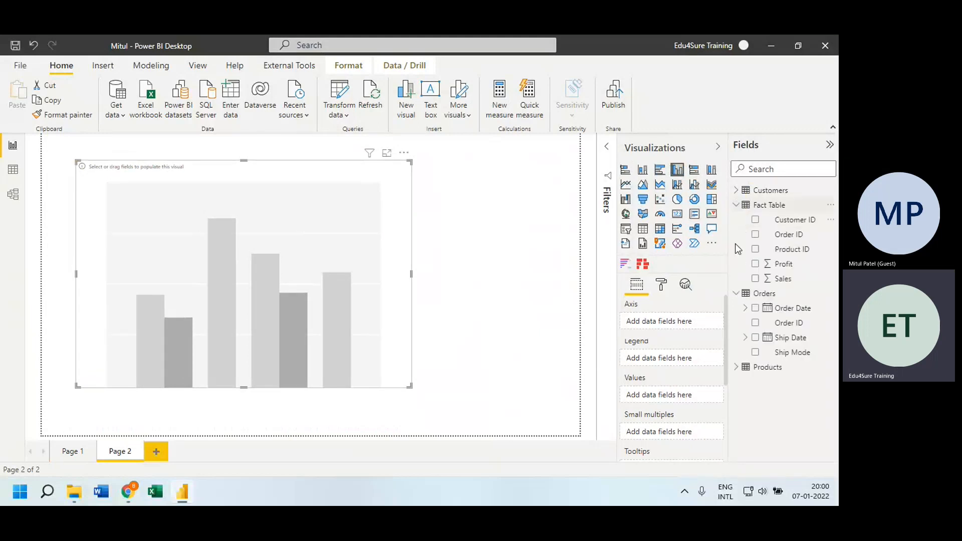
pyautogui.click(755, 308)
pyautogui.click(755, 279)
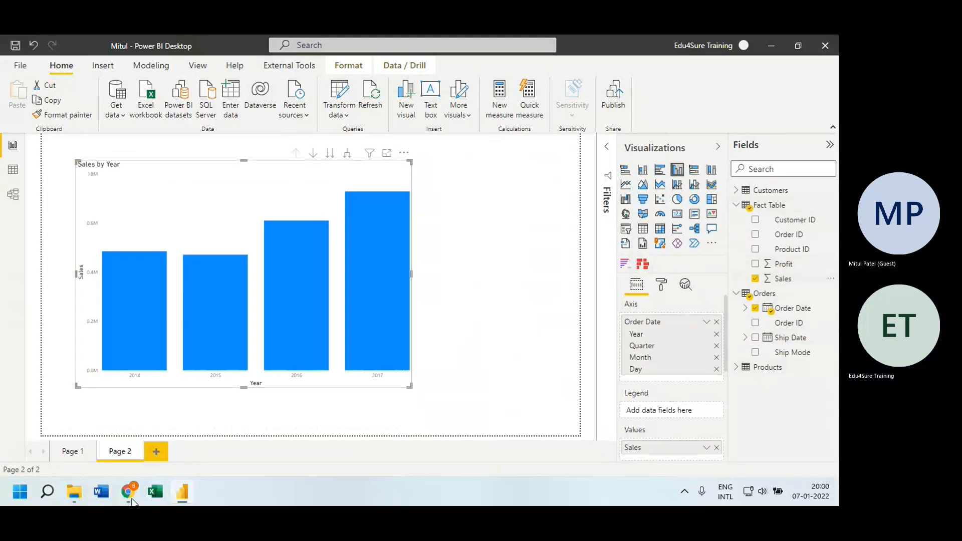
# Check the Microsoft Teams meeting in the browser and return to the report in Power BI Desktop
pyautogui.moveTo(129, 492)
pyautogui.click(72, 429)
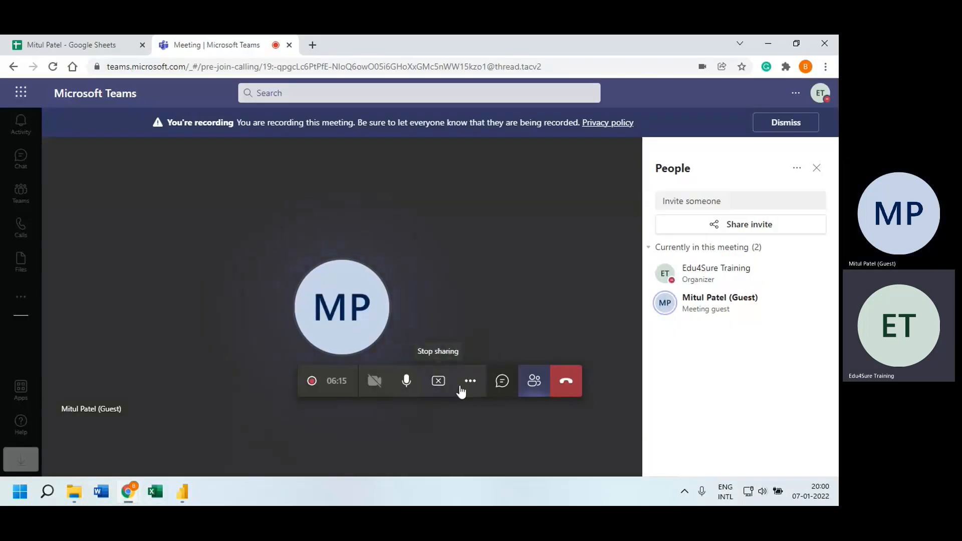
pyautogui.click(470, 381)
pyautogui.click(183, 492)
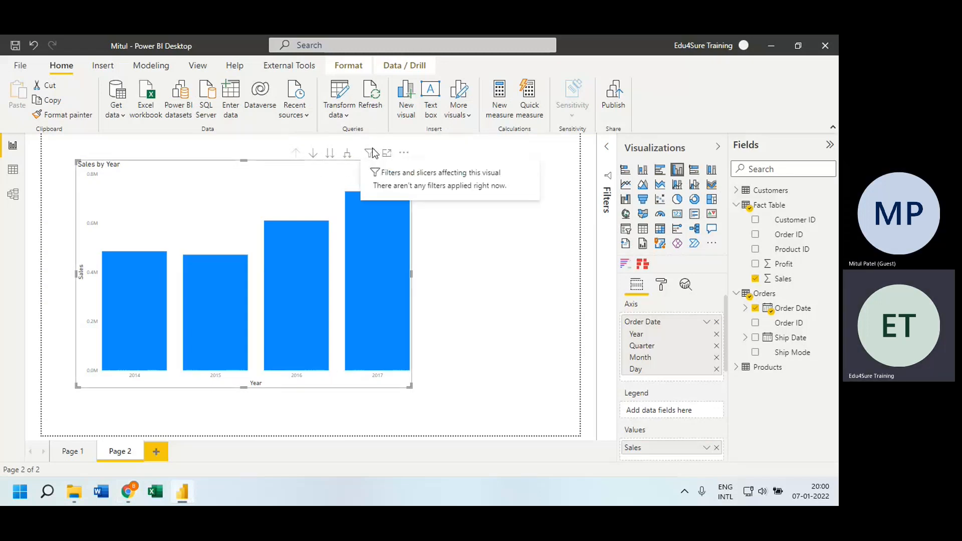
# Move the whole chart through the quarter, month and day levels of the Order Date hierarchy, enlarging the chart on the way
pyautogui.click(330, 155)
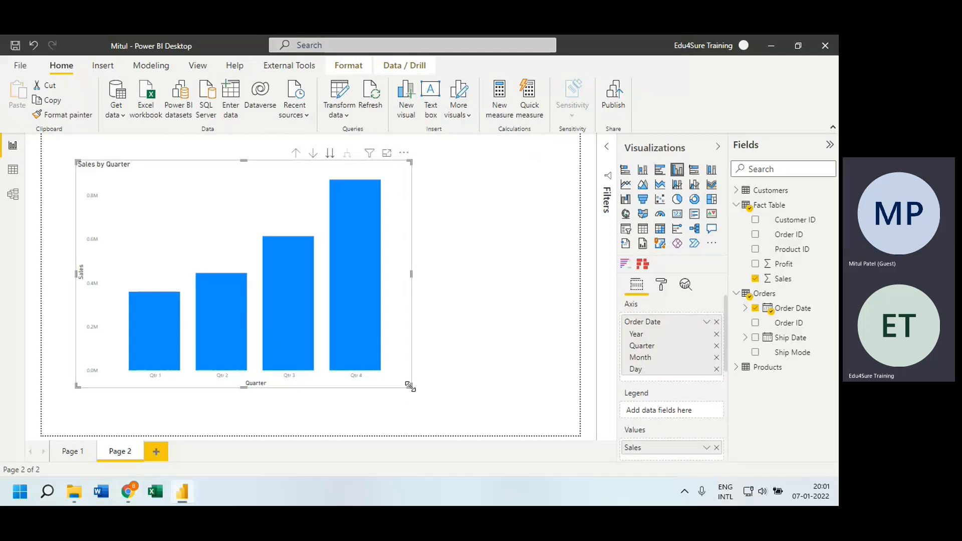
pyautogui.moveTo(410, 388); pyautogui.dragTo(498, 400)
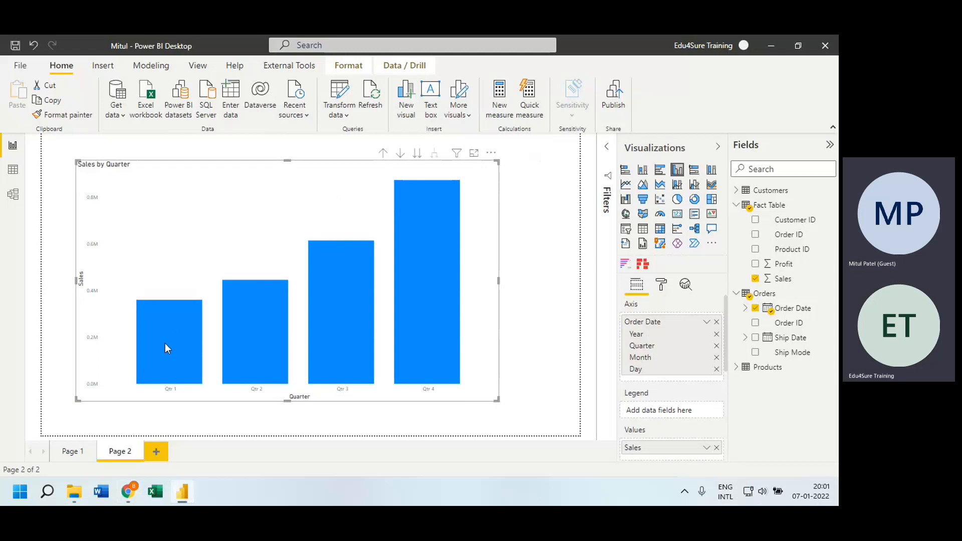
pyautogui.moveTo(165, 345)
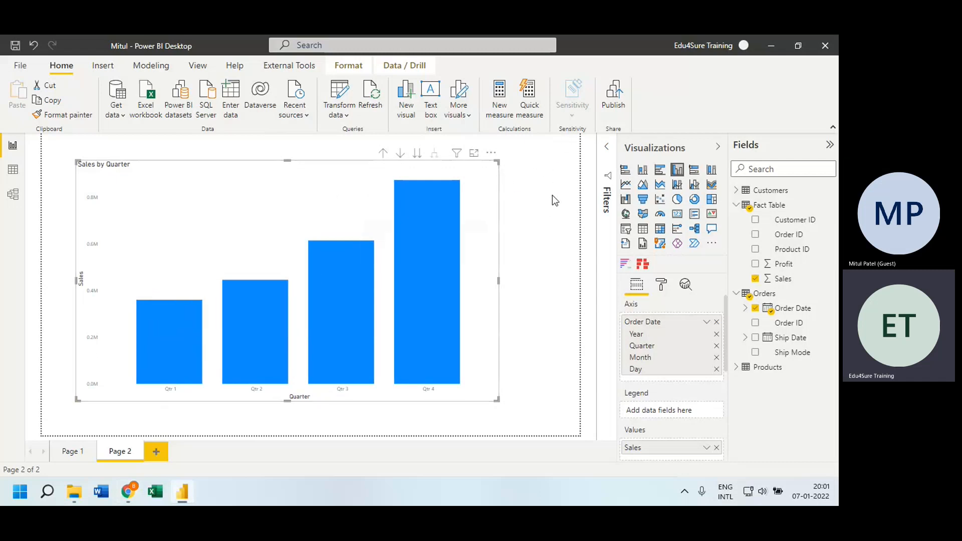
pyautogui.click(417, 153)
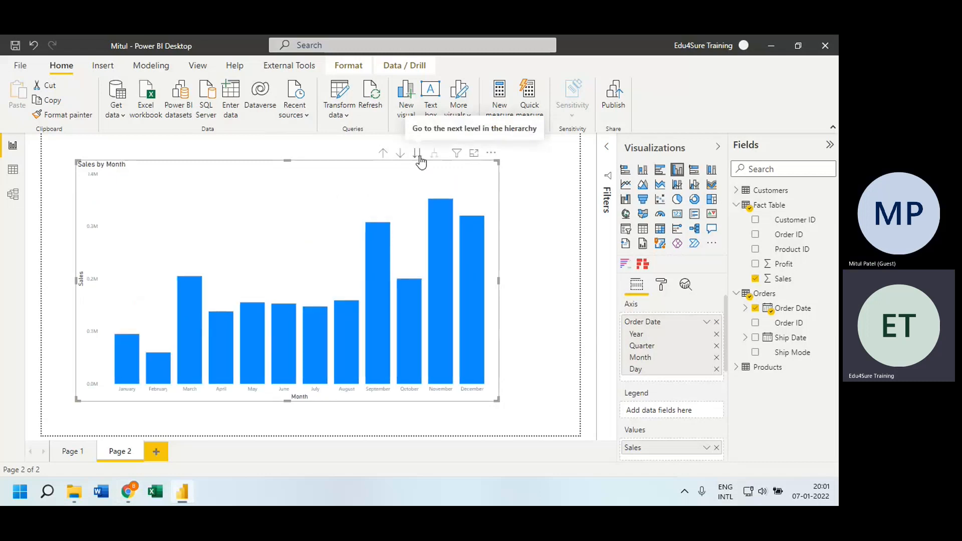
pyautogui.click(417, 154)
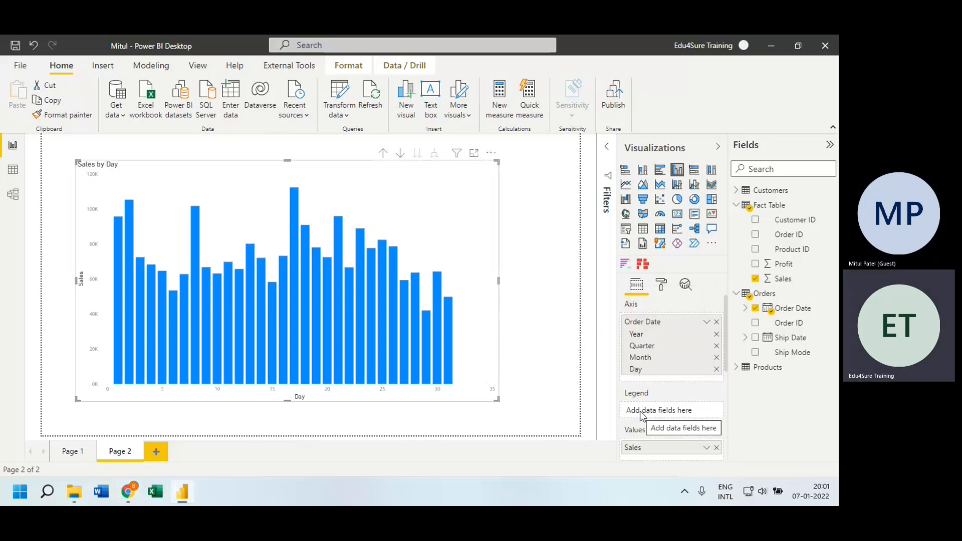
# Drill the sales chart up from the day level to the year level
pyautogui.click(383, 154)
pyautogui.click(382, 154)
pyautogui.click(383, 154)
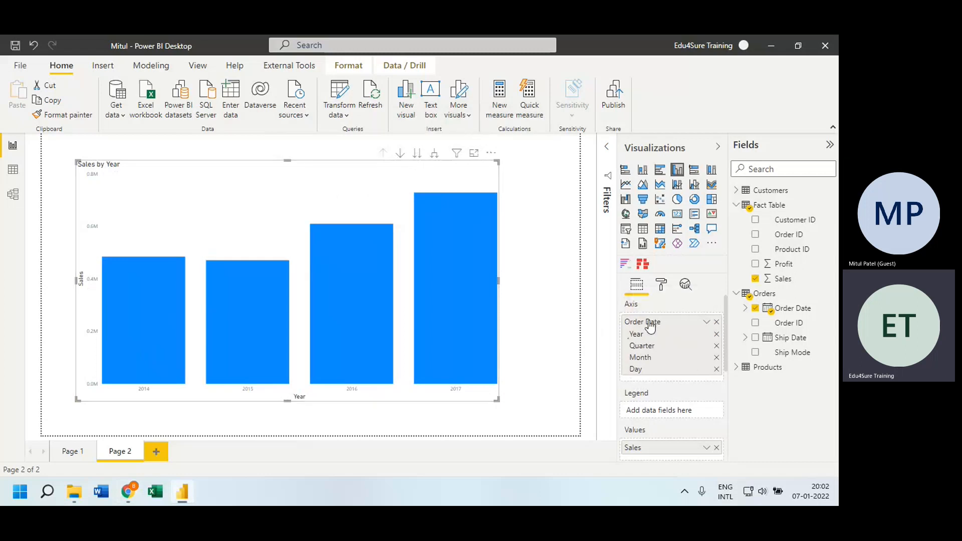
# Remove Day, Month and Quarter from the chart's axis, and restore the full hierarchy by removing and re-adding Order Date
pyautogui.click(716, 369)
pyautogui.click(717, 358)
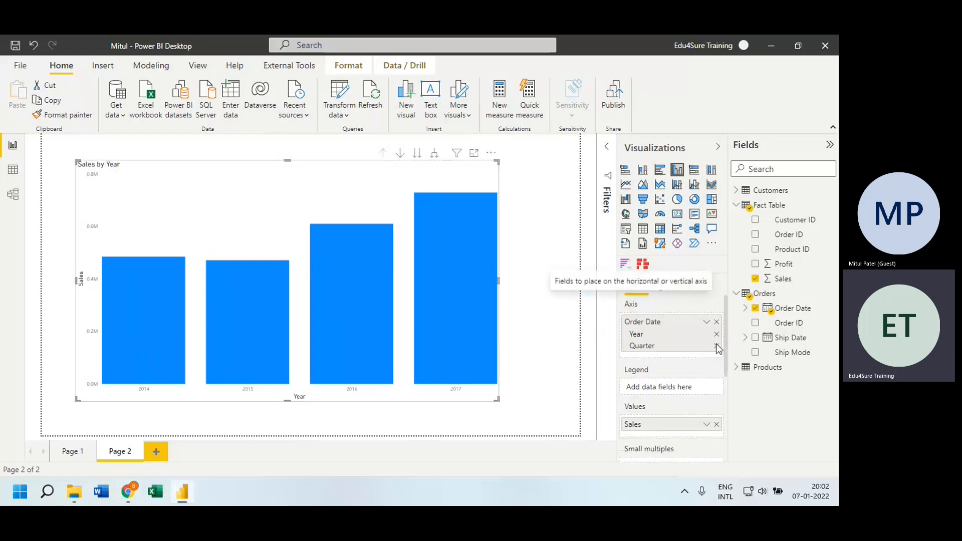
pyautogui.click(717, 346)
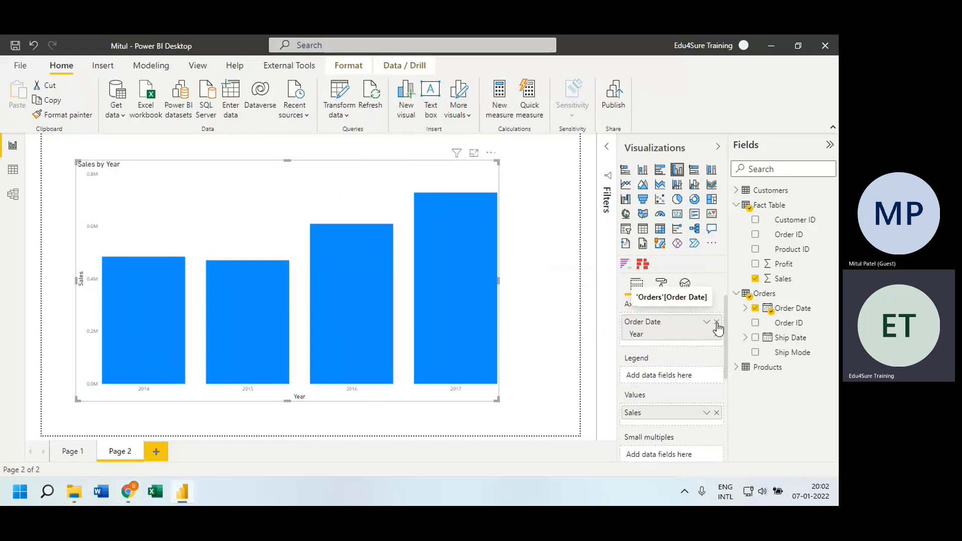
pyautogui.click(756, 309)
pyautogui.click(756, 310)
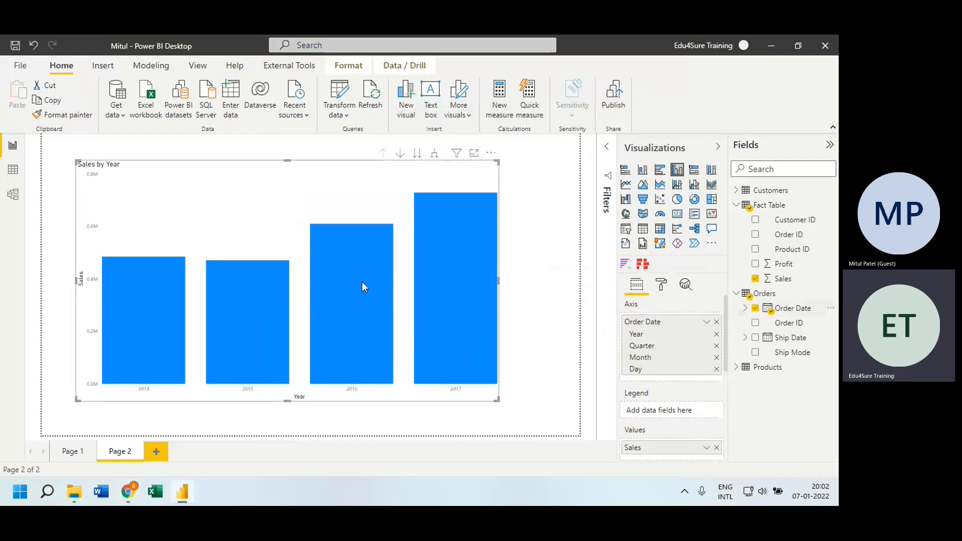
# Inspect the 2016 column's sales value and highlight that column in the chart
pyautogui.moveTo(354, 231)
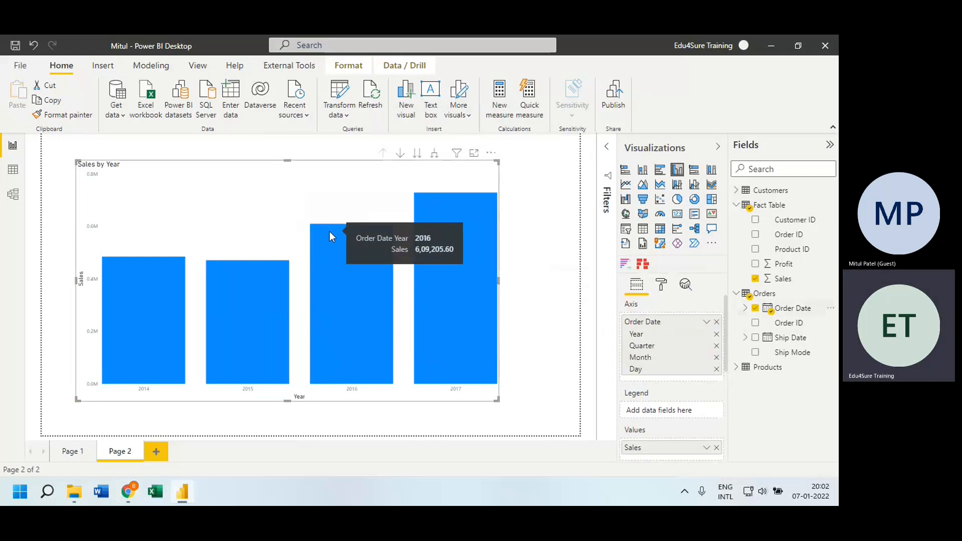
pyautogui.click(350, 291)
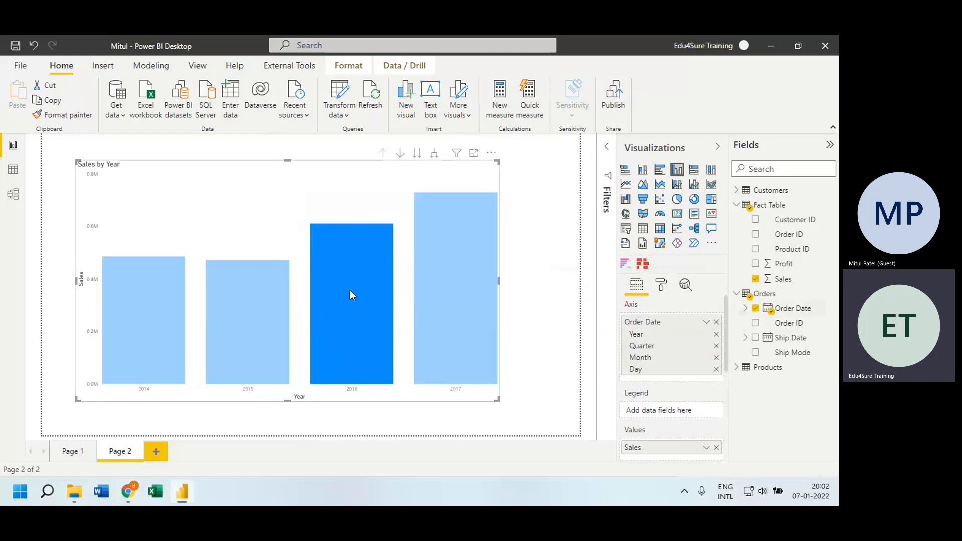
pyautogui.click(349, 291)
pyautogui.click(350, 289)
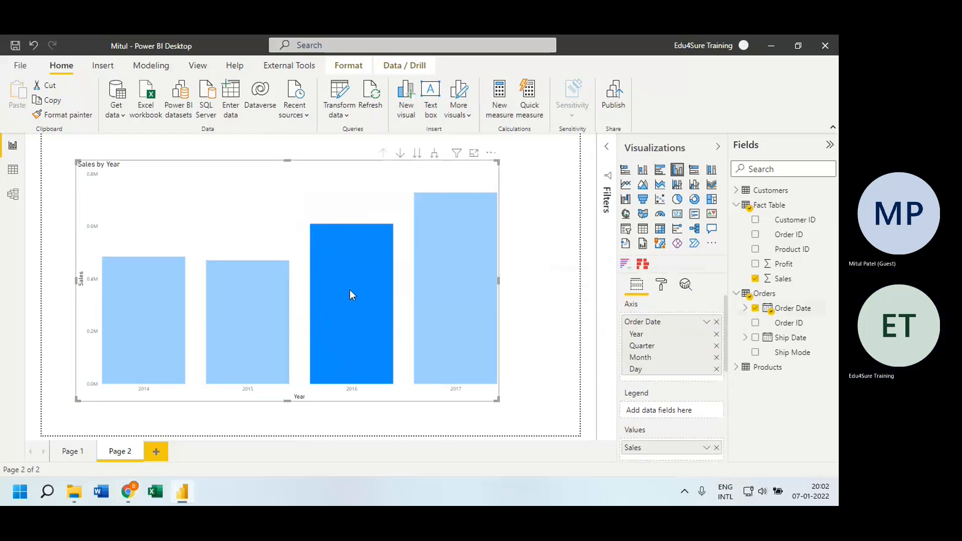
# Turn on drill-down mode and drill from 2016 through its months into the days of September
pyautogui.click(400, 154)
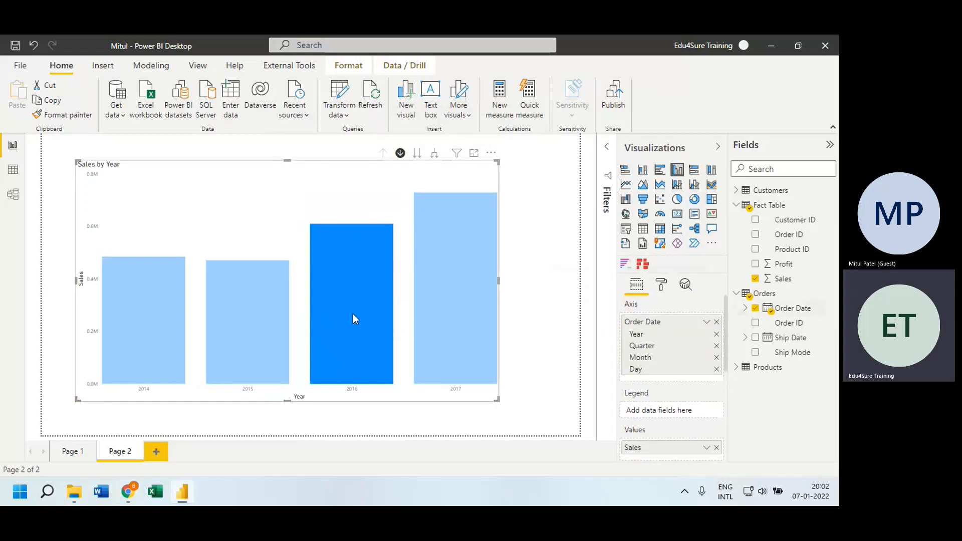
pyautogui.click(336, 314)
pyautogui.click(354, 297)
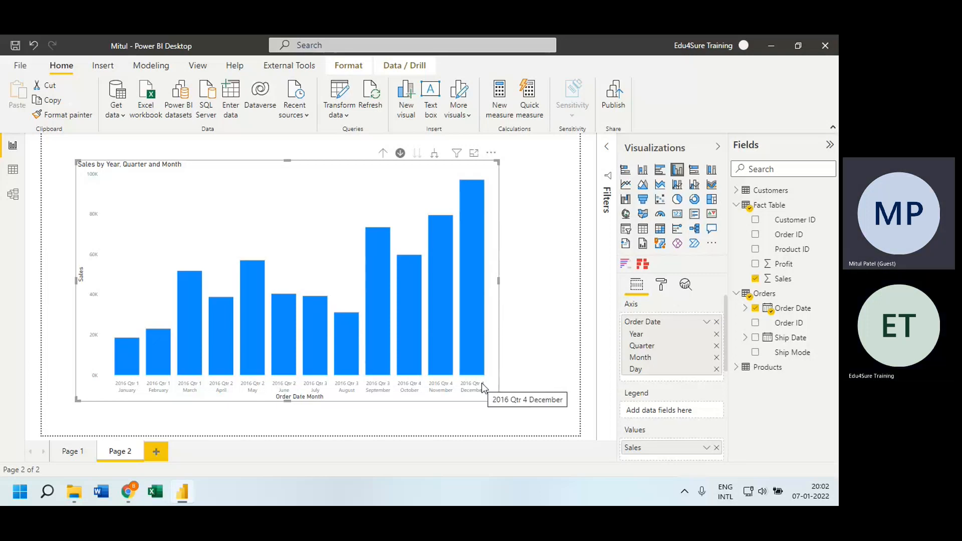
pyautogui.moveTo(375, 311)
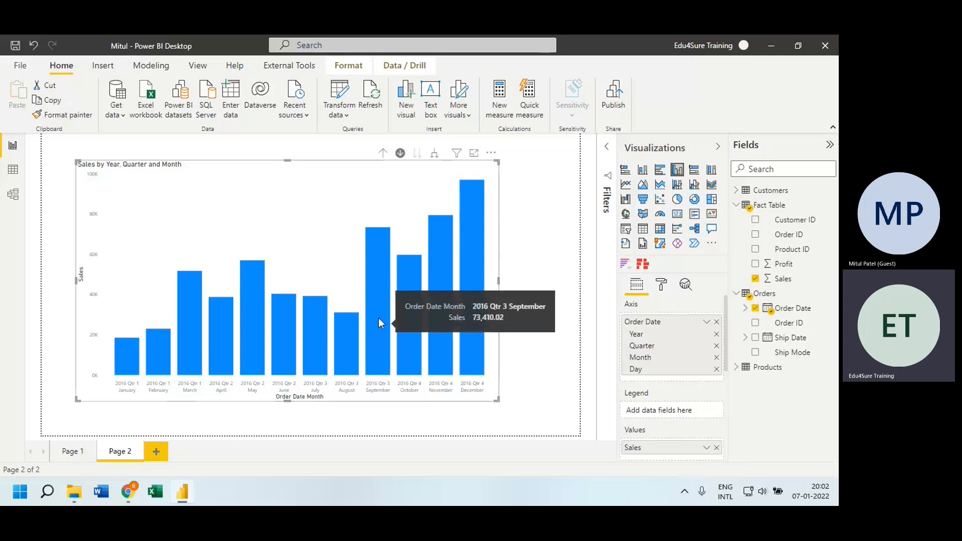
pyautogui.click(378, 317)
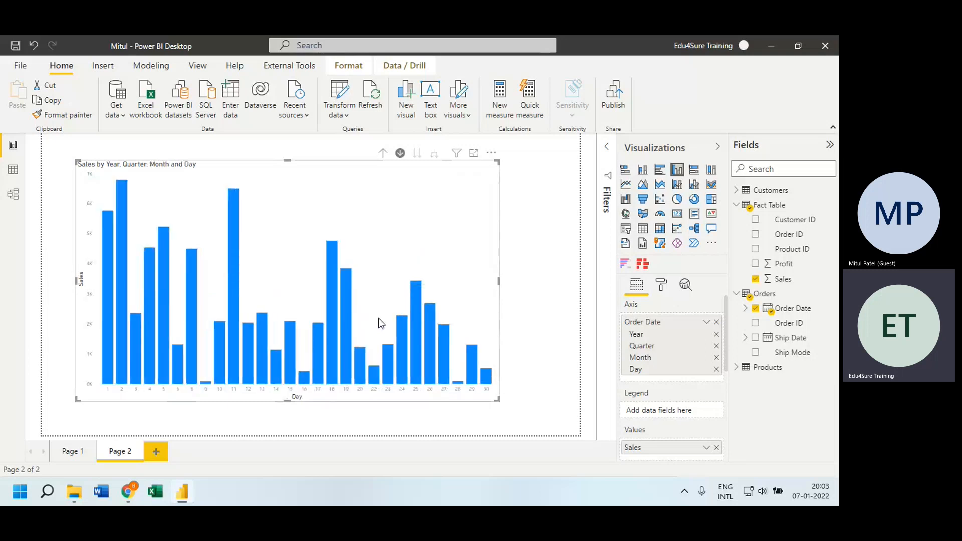
# Turn off drill-down mode and drill the chart up through month and quarter to the year level
pyautogui.click(400, 152)
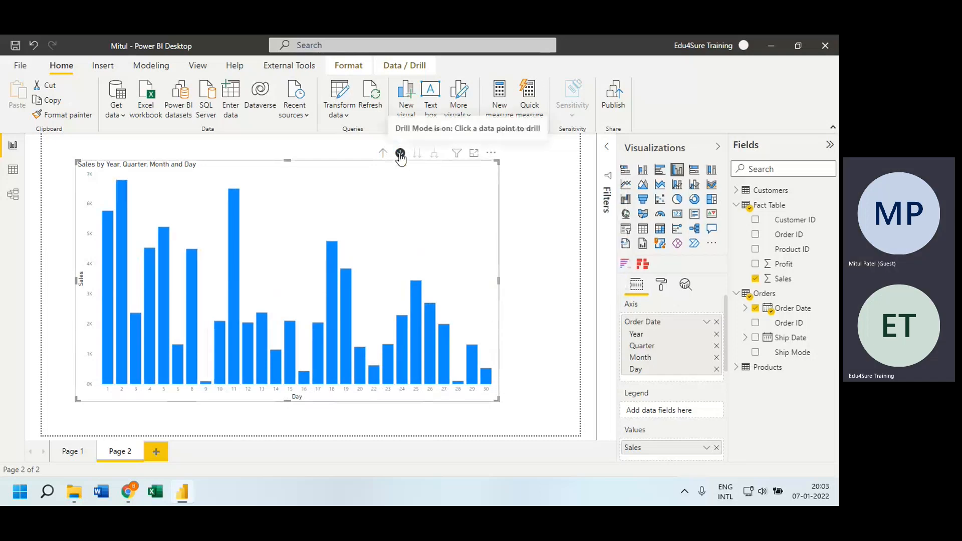
pyautogui.click(401, 154)
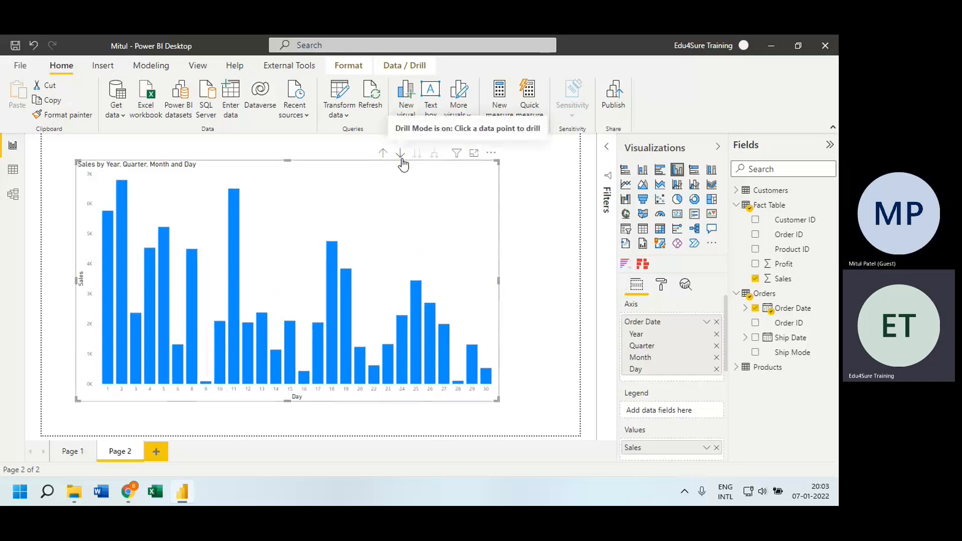
pyautogui.click(384, 154)
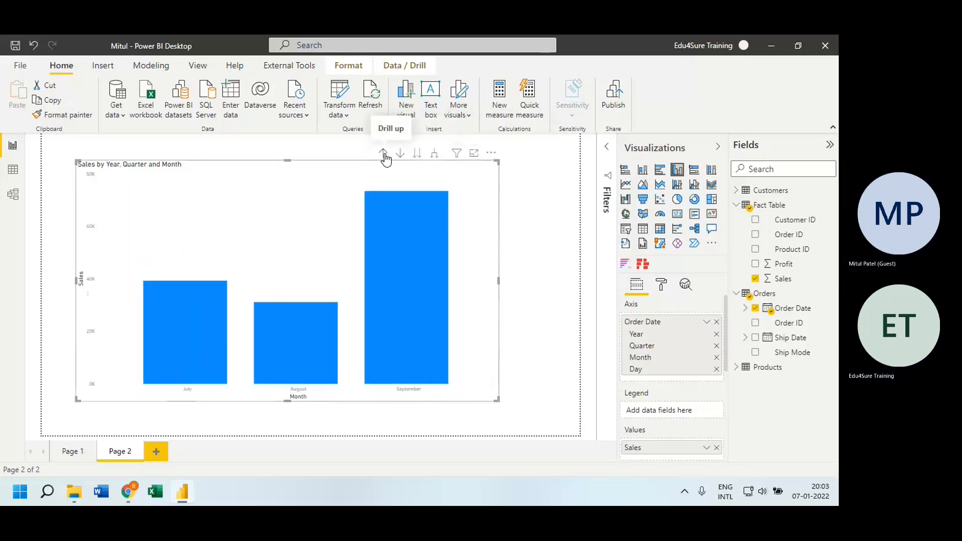
pyautogui.click(384, 154)
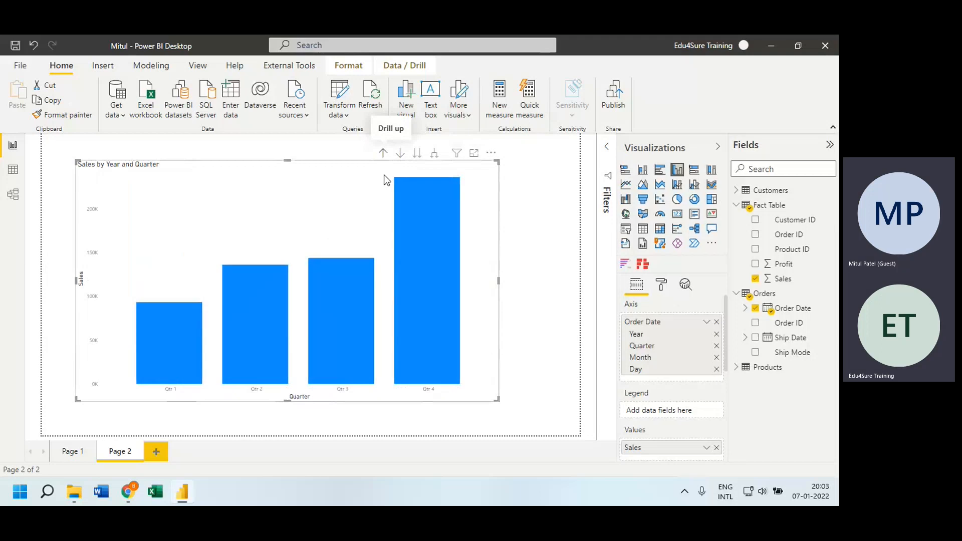
pyautogui.click(352, 293)
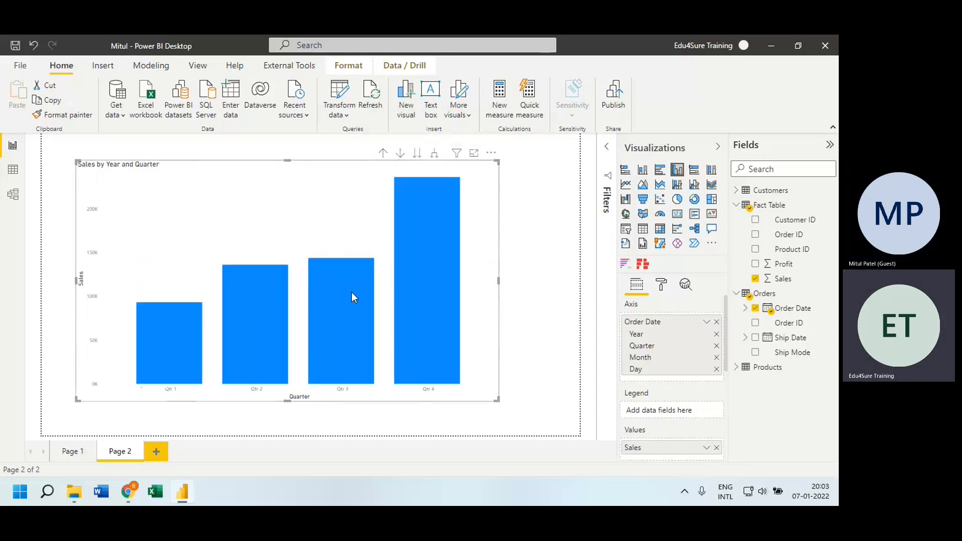
pyautogui.click(334, 219)
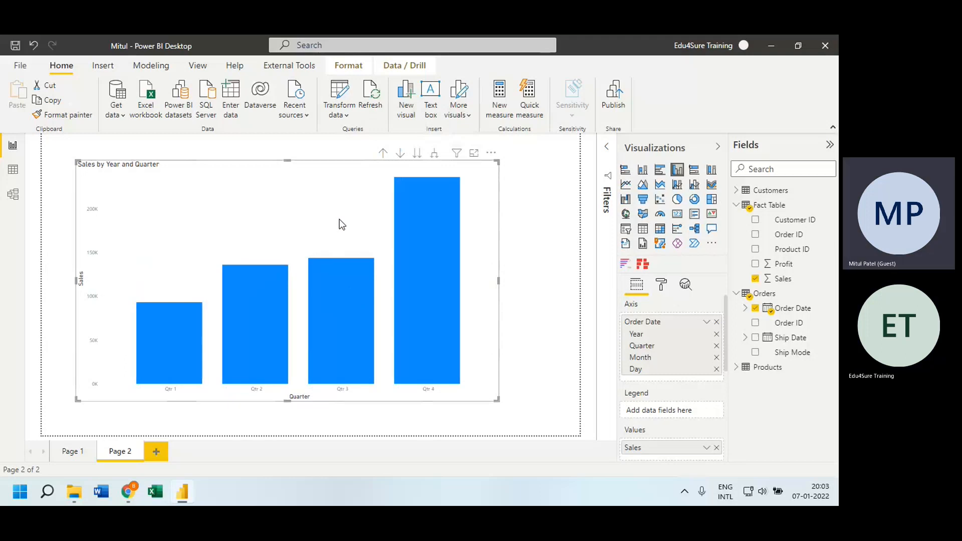
pyautogui.click(387, 154)
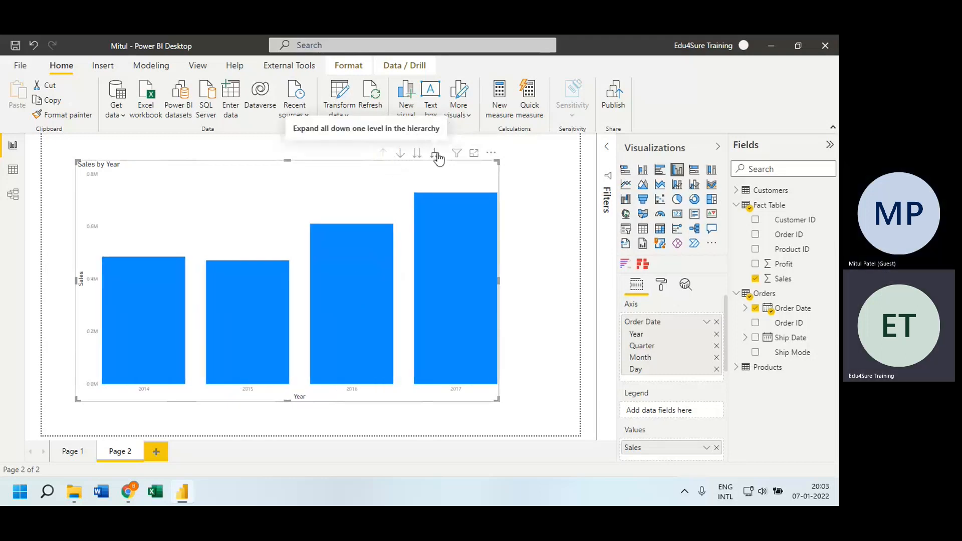
# Expand the chart from year to quarter, return to year, expand through quarter to month, drill back up to year and inspect the 2017 column
pyautogui.click(436, 156)
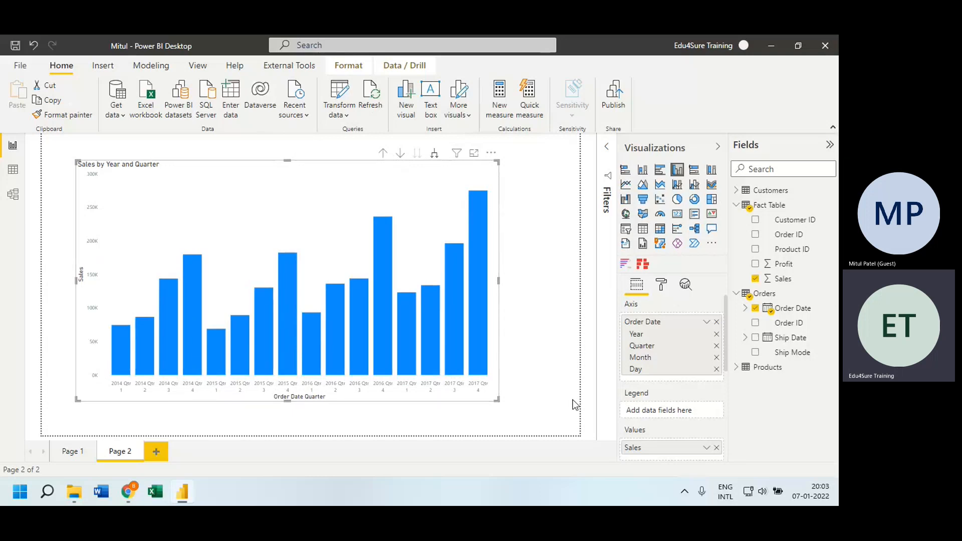
pyautogui.click(383, 152)
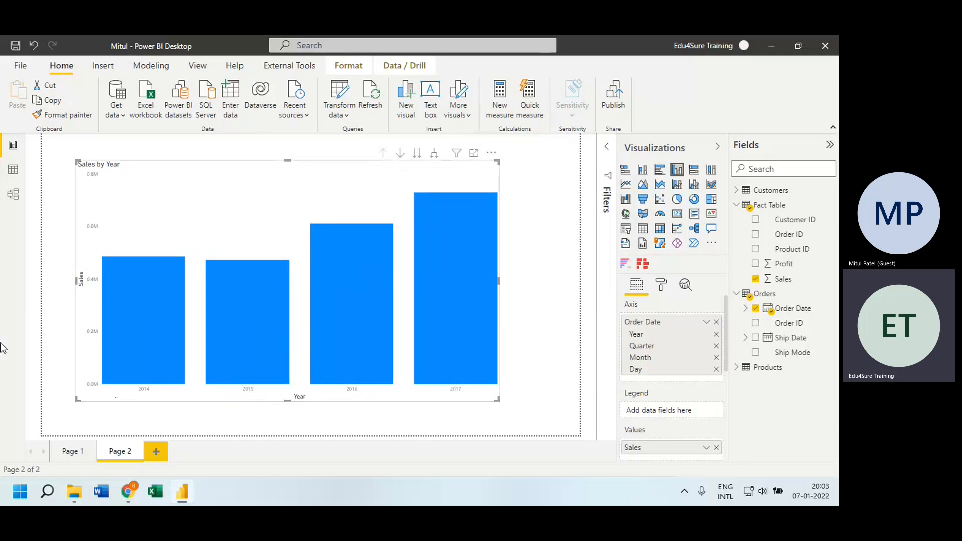
pyautogui.click(435, 153)
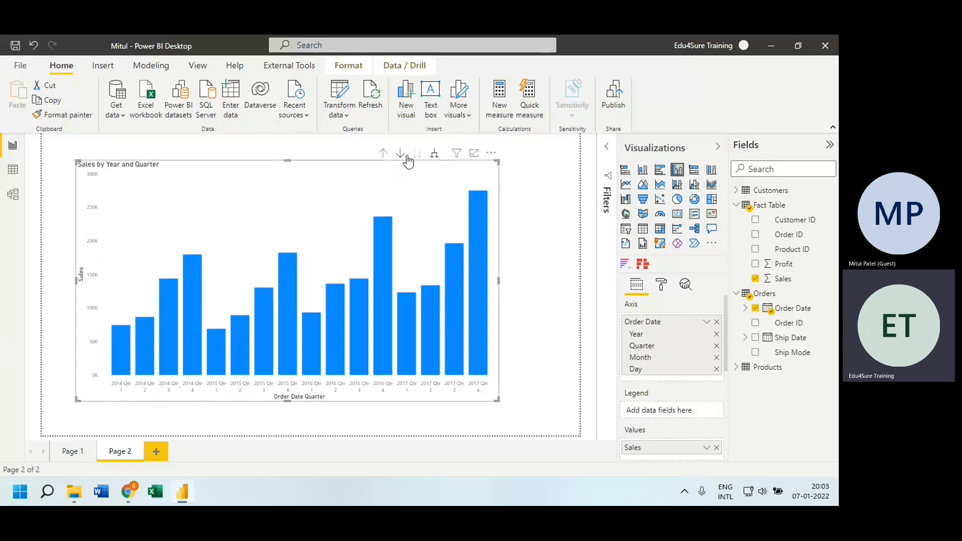
pyautogui.click(435, 155)
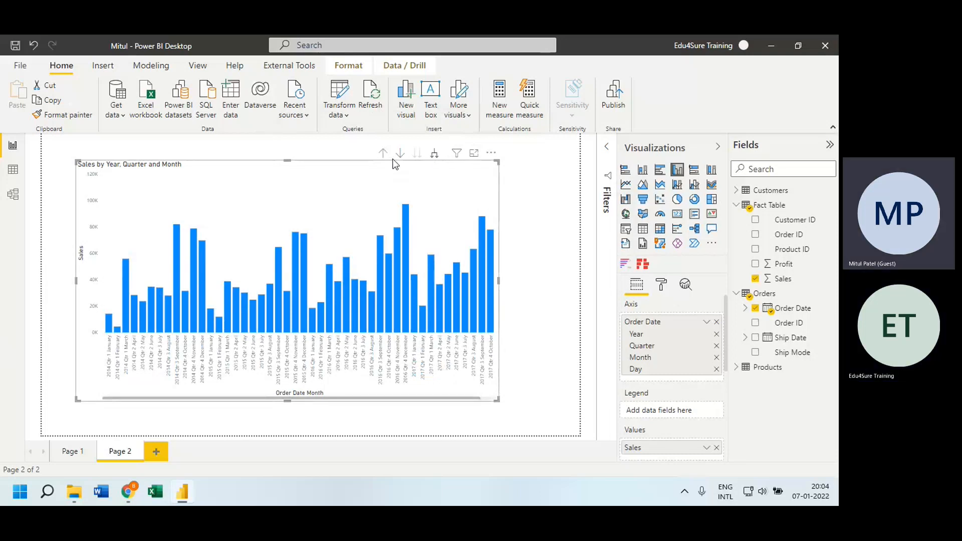
pyautogui.click(383, 155)
pyautogui.click(384, 155)
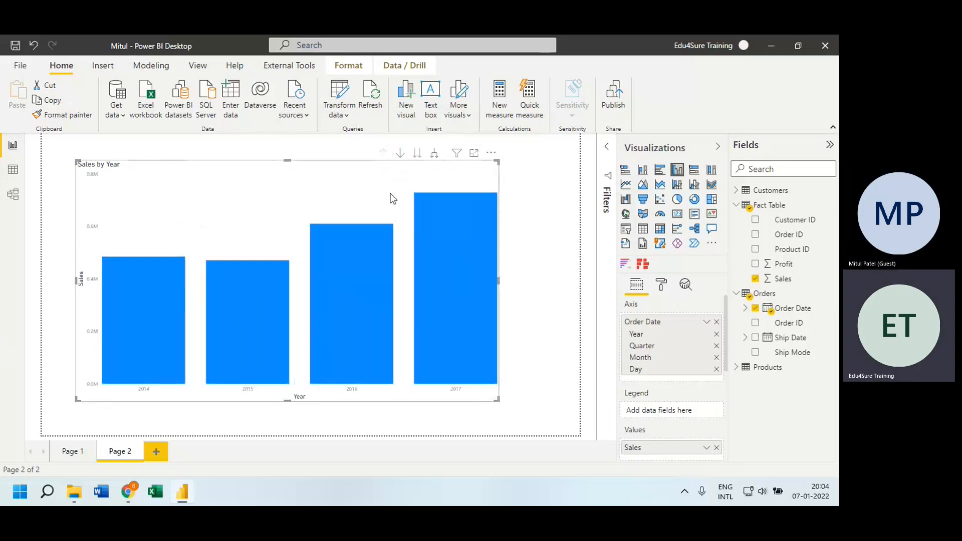
pyautogui.moveTo(457, 330)
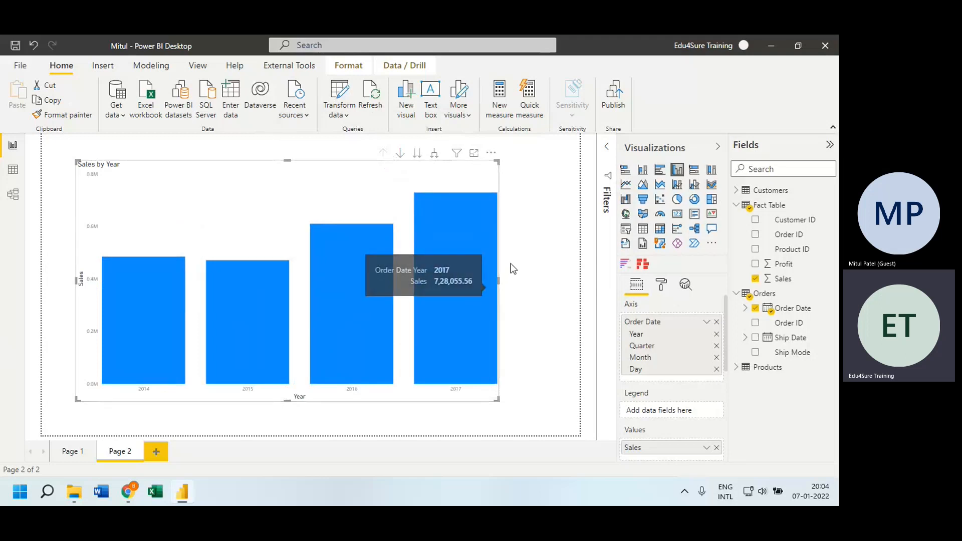
# Show the visual's filters and expand Order Date's Date Hierarchy in the Orders table to view its levels
pyautogui.click(611, 155)
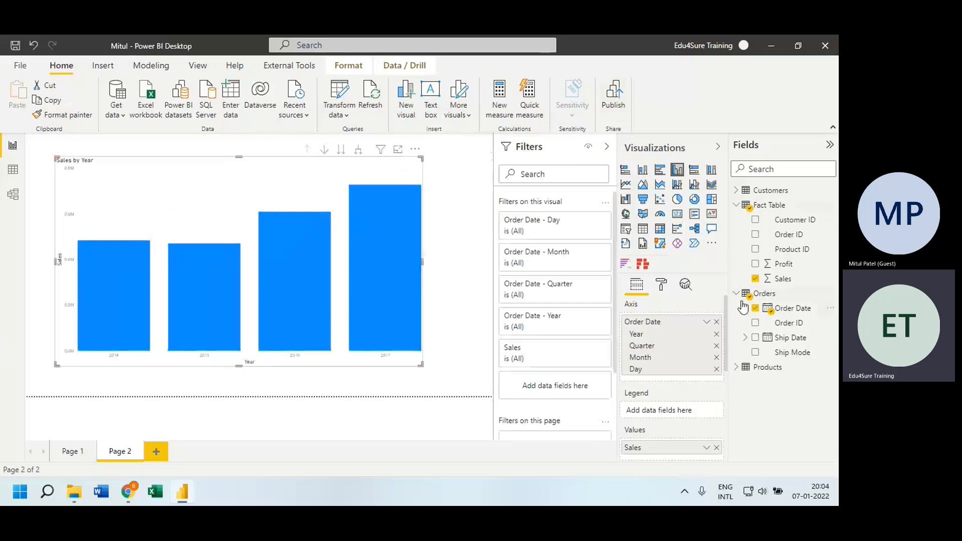
pyautogui.click(813, 312)
pyautogui.click(746, 308)
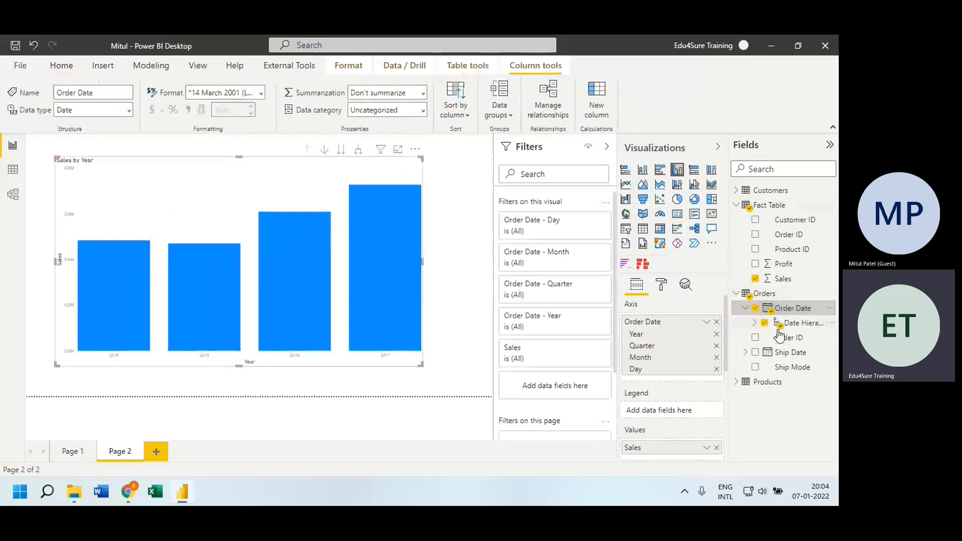
pyautogui.click(755, 323)
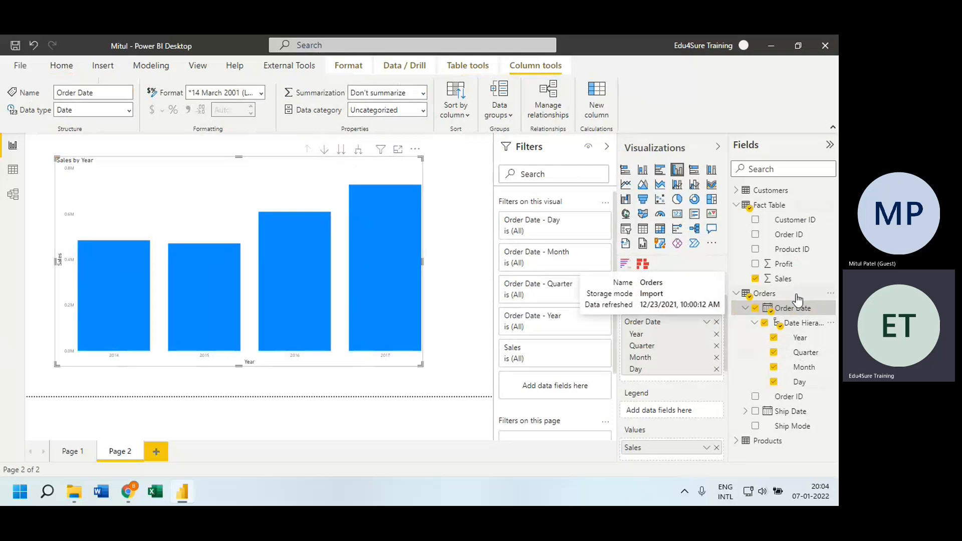
# Create a hierarchy from the Country field in the Customers table, widening the field list for readability
pyautogui.click(736, 191)
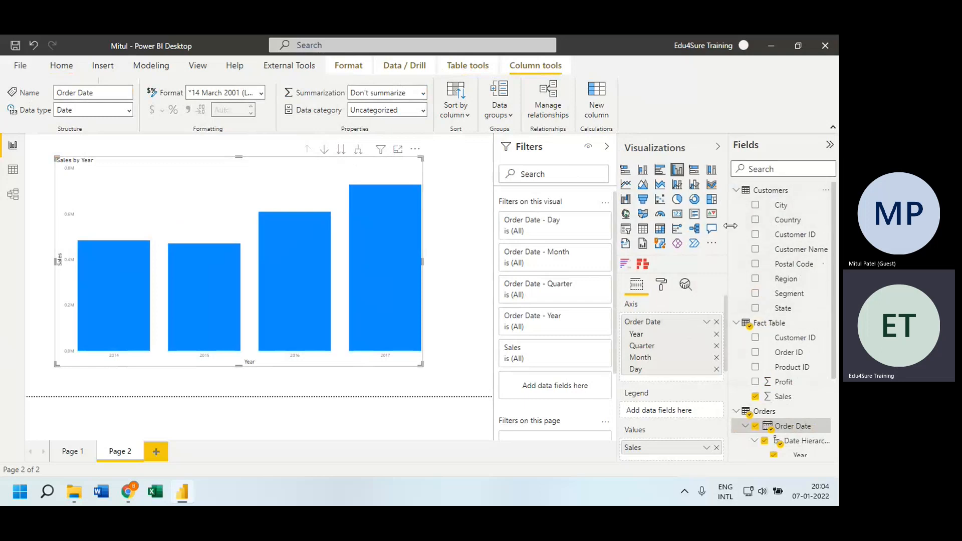
pyautogui.moveTo(730, 226); pyautogui.dragTo(664, 230)
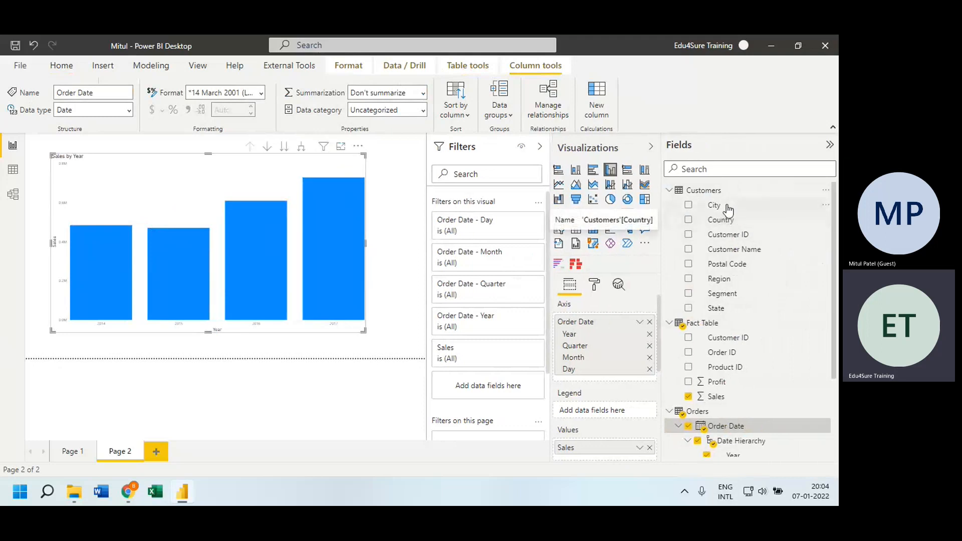
pyautogui.click(823, 220)
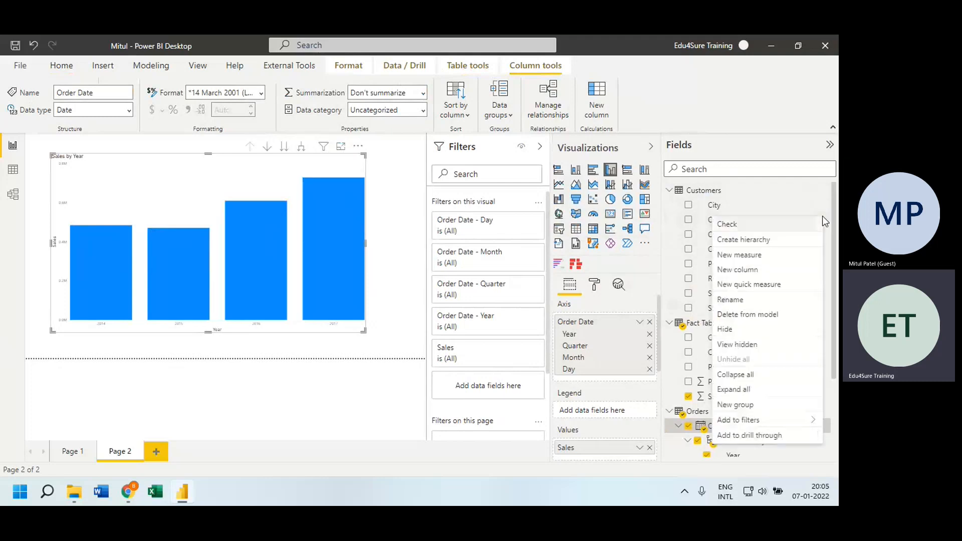
pyautogui.click(738, 240)
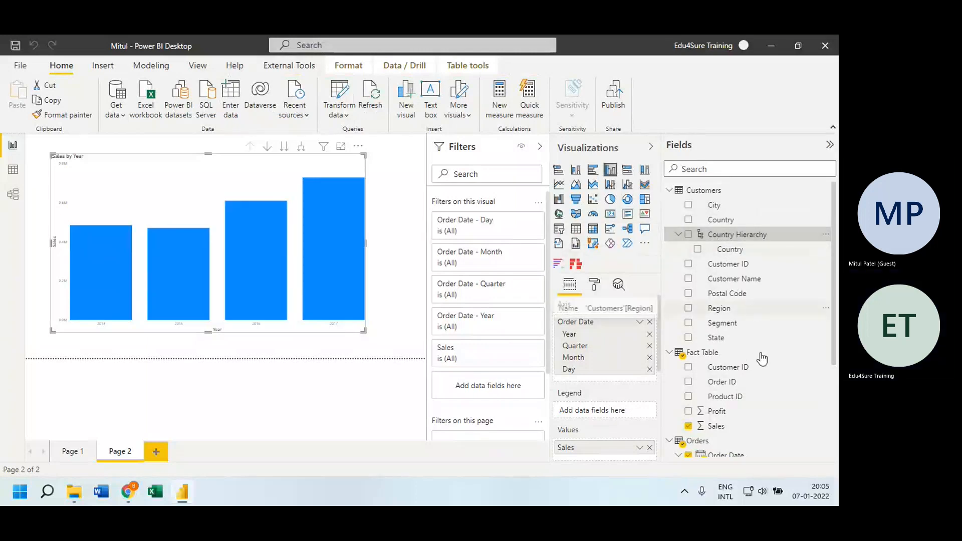
# Add the State and City fields of the Customers table to Country Hierarchy, in that order
pyautogui.click(824, 338)
pyautogui.moveTo(747, 131)
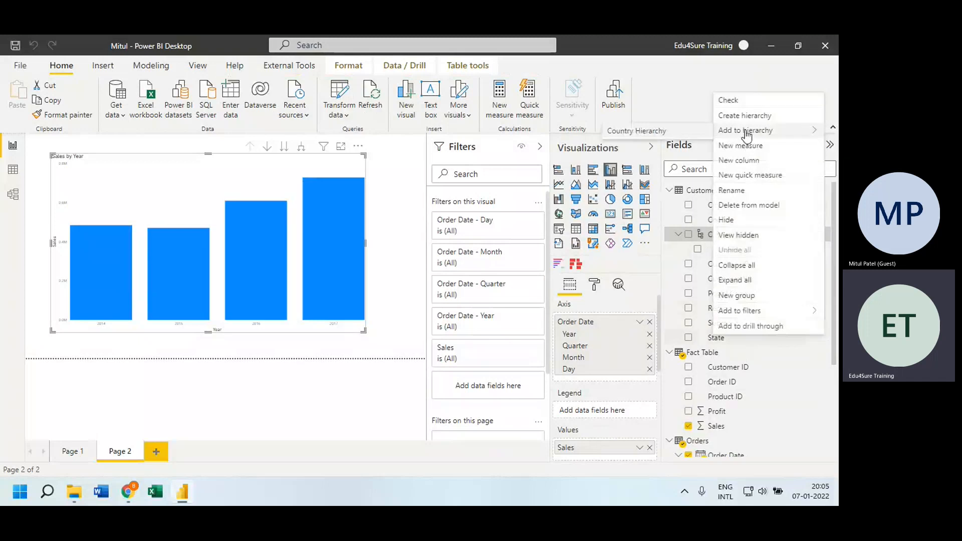
pyautogui.click(651, 132)
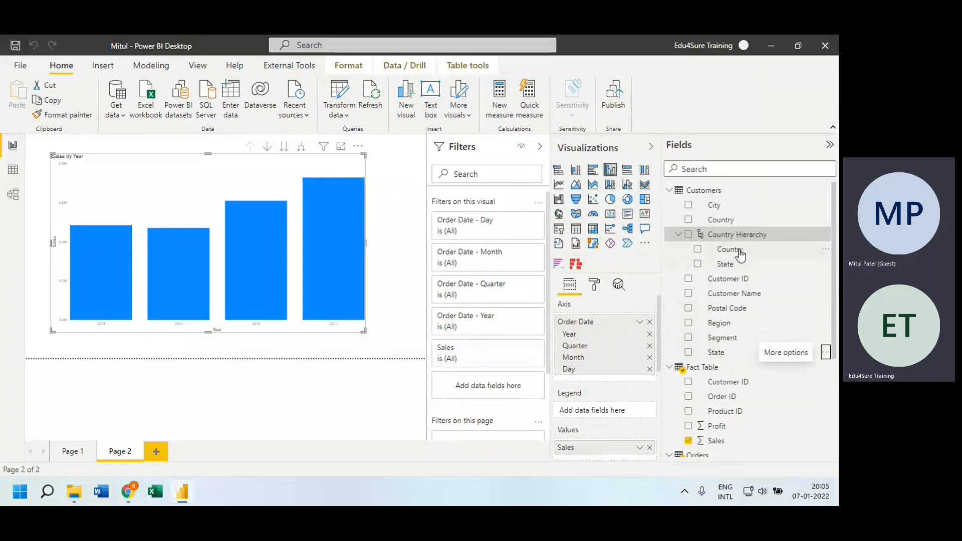
pyautogui.click(826, 203)
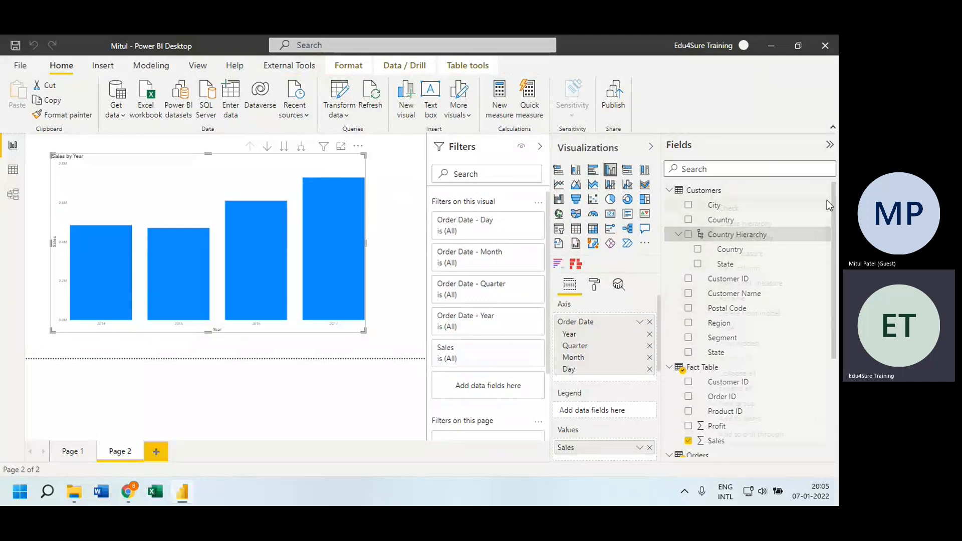
pyautogui.click(676, 239)
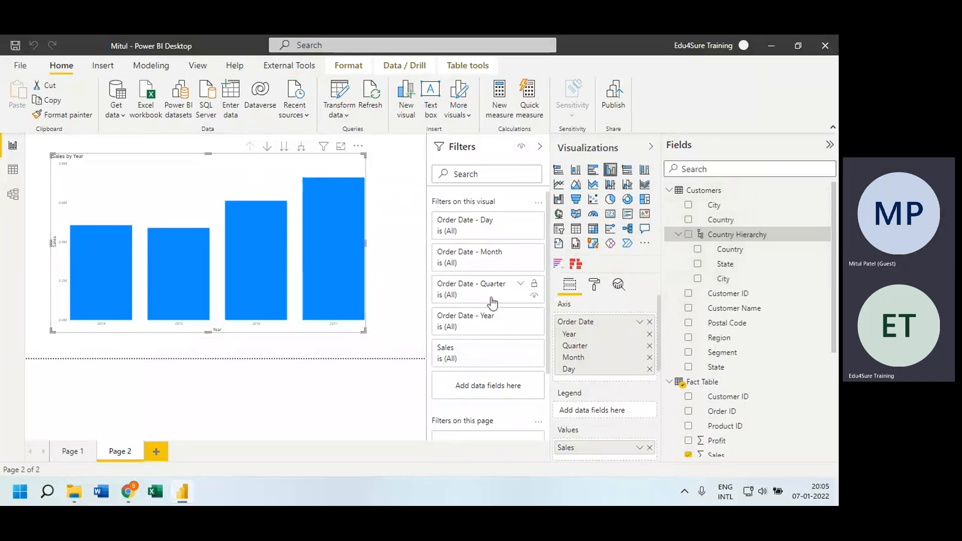
# Replace Order Date on the chart's axis with Country Hierarchy, and drill through State to City and back up to Country
pyautogui.click(649, 322)
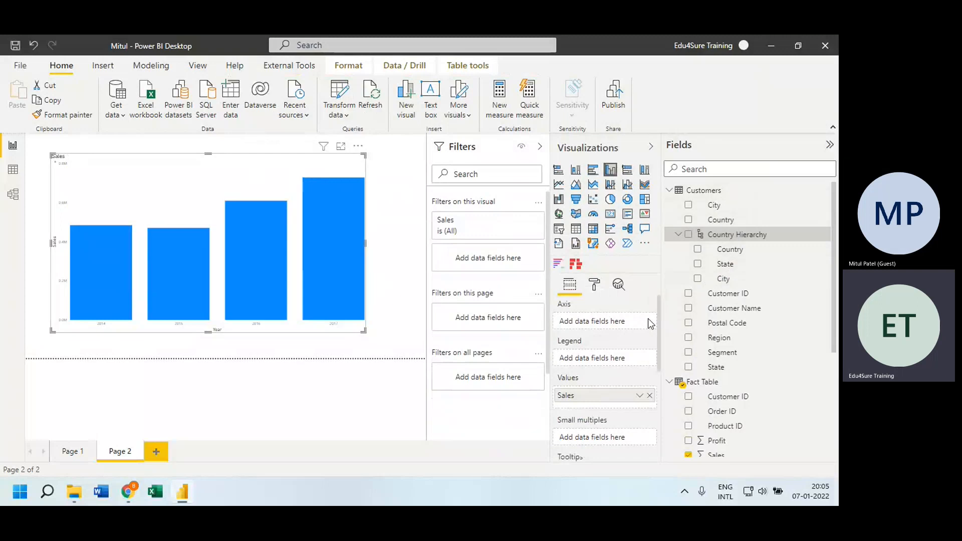
pyautogui.click(690, 234)
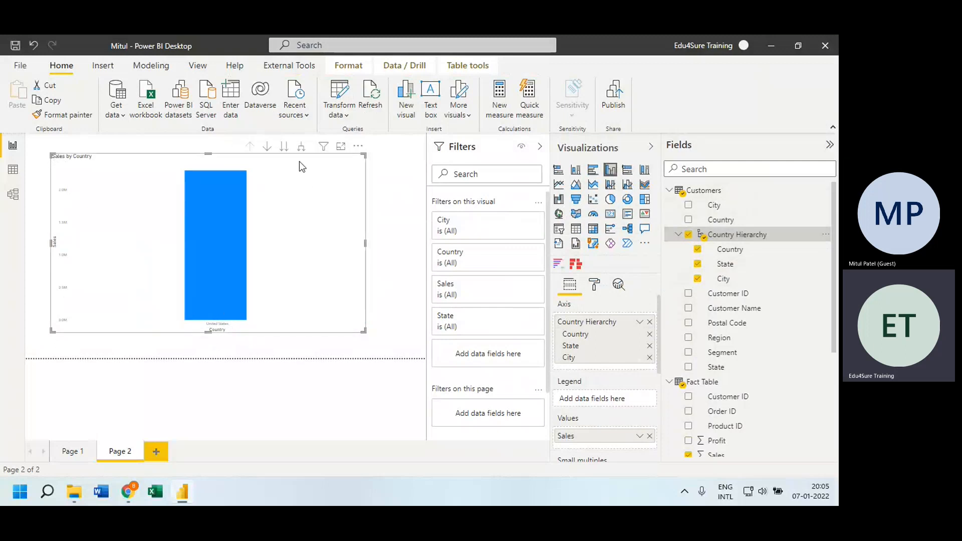
pyautogui.click(285, 148)
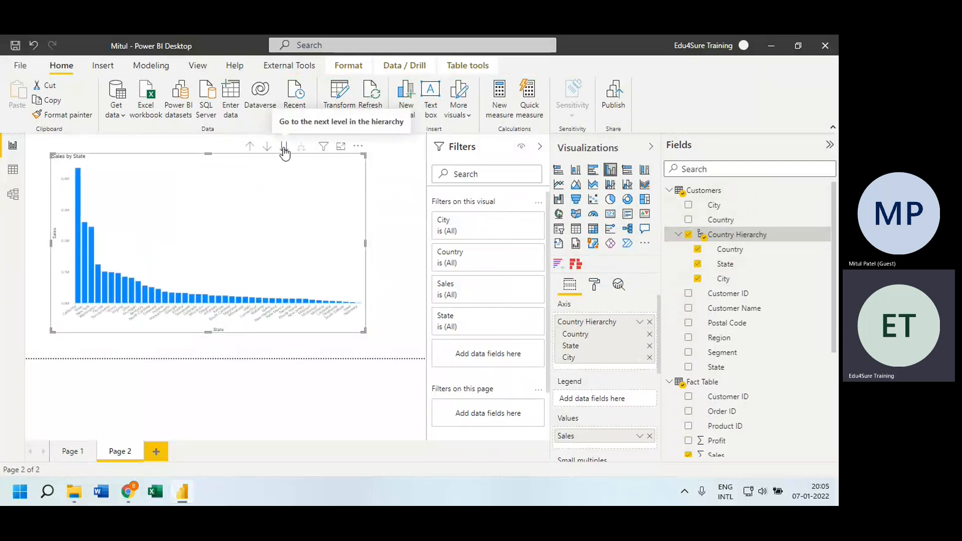
pyautogui.click(284, 149)
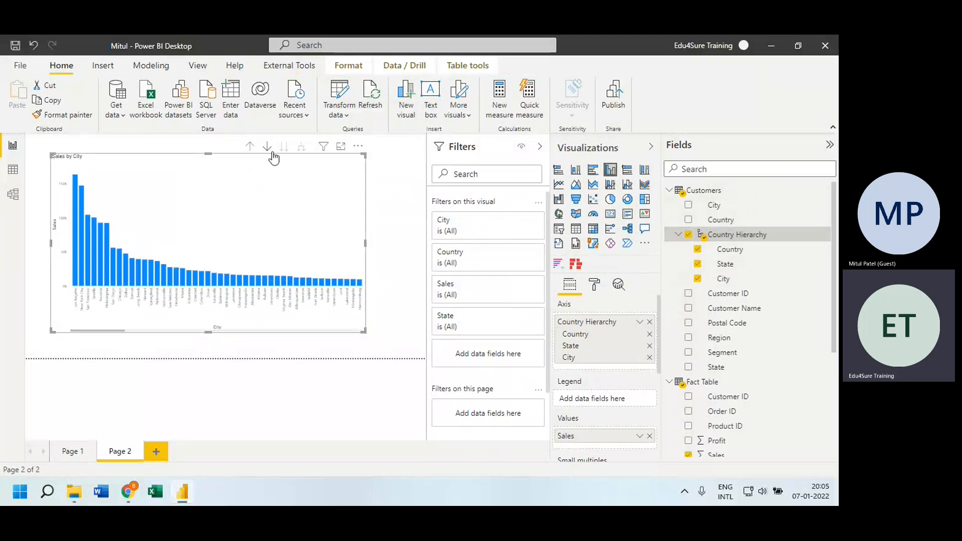
pyautogui.click(250, 146)
pyautogui.click(250, 146)
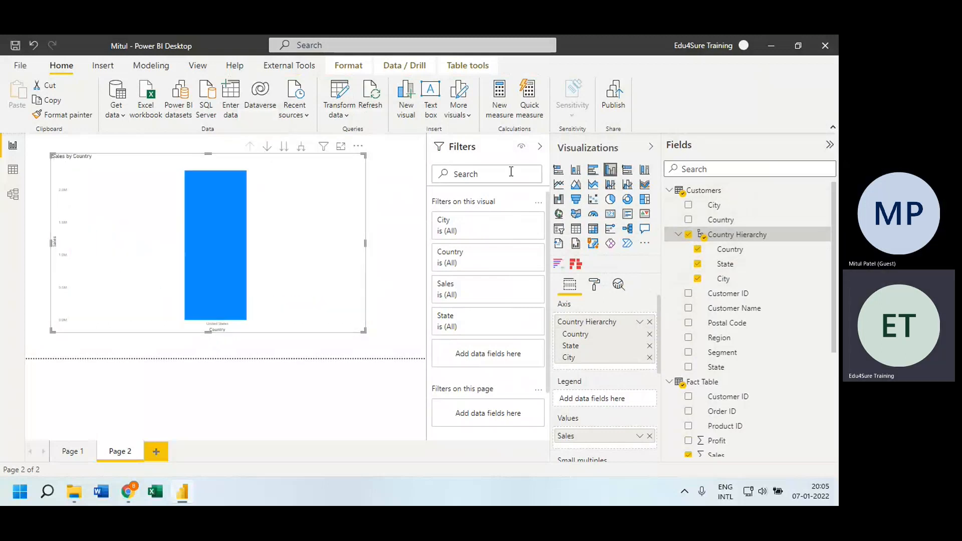
pyautogui.click(540, 146)
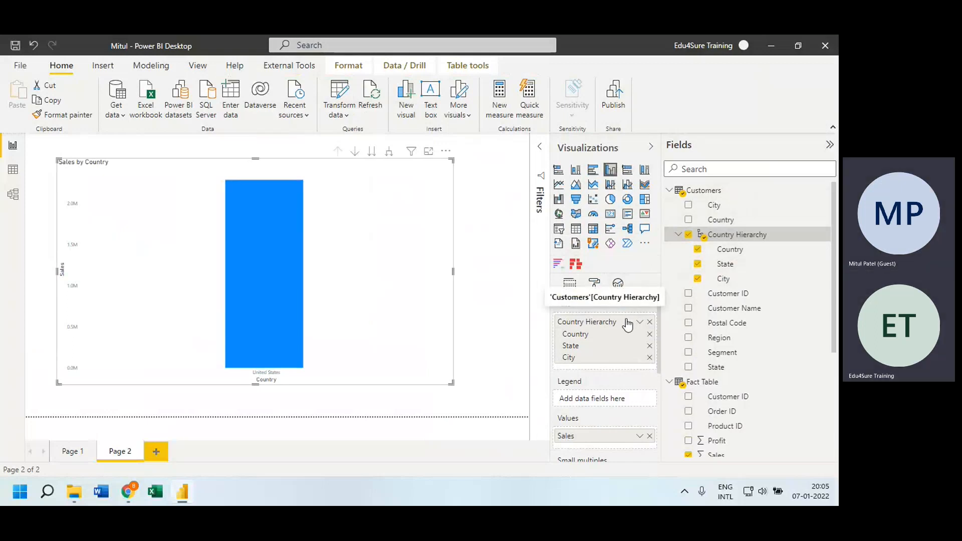
# Add a new report page with a Q&A visual, enlarge the visual and move it towards the middle of the page
pyautogui.click(161, 454)
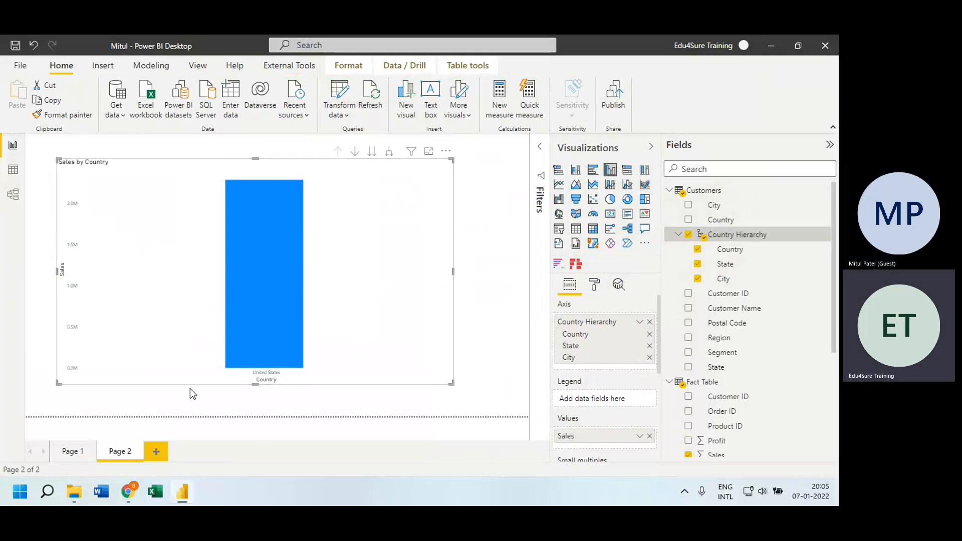
pyautogui.click(646, 230)
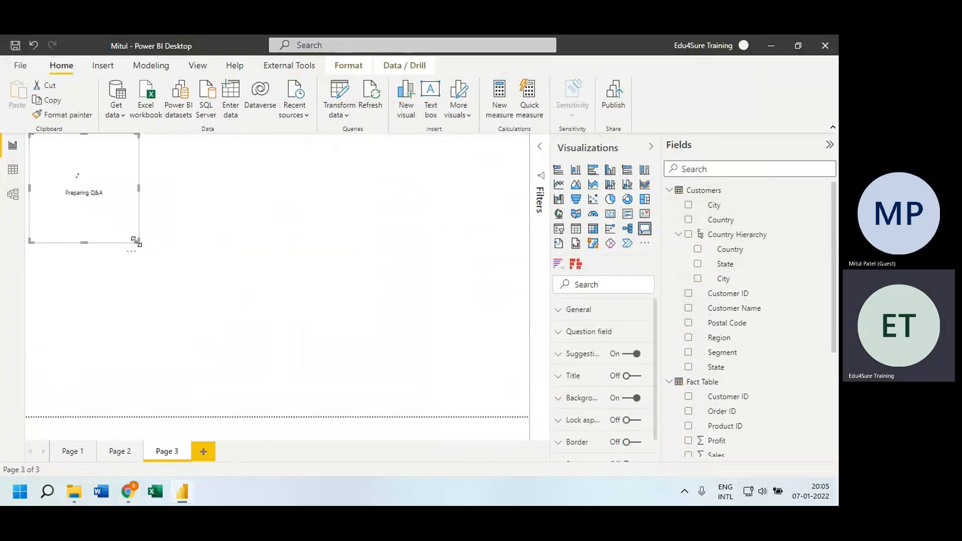
pyautogui.moveTo(136, 242); pyautogui.dragTo(363, 353)
pyautogui.moveTo(282, 138); pyautogui.dragTo(382, 188)
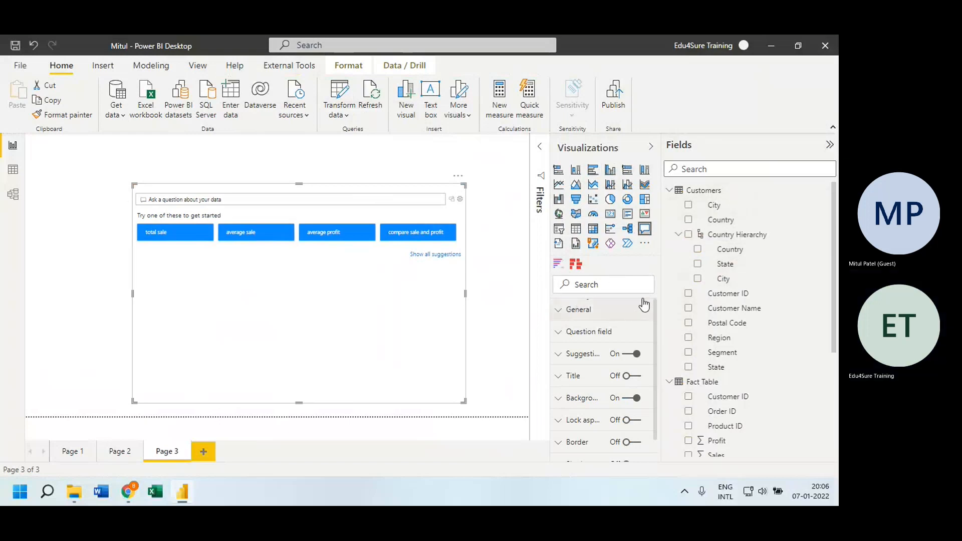
# Ask the Q&A visual for "sales by segment"
pyautogui.moveTo(655, 337); pyautogui.dragTo(648, 298)
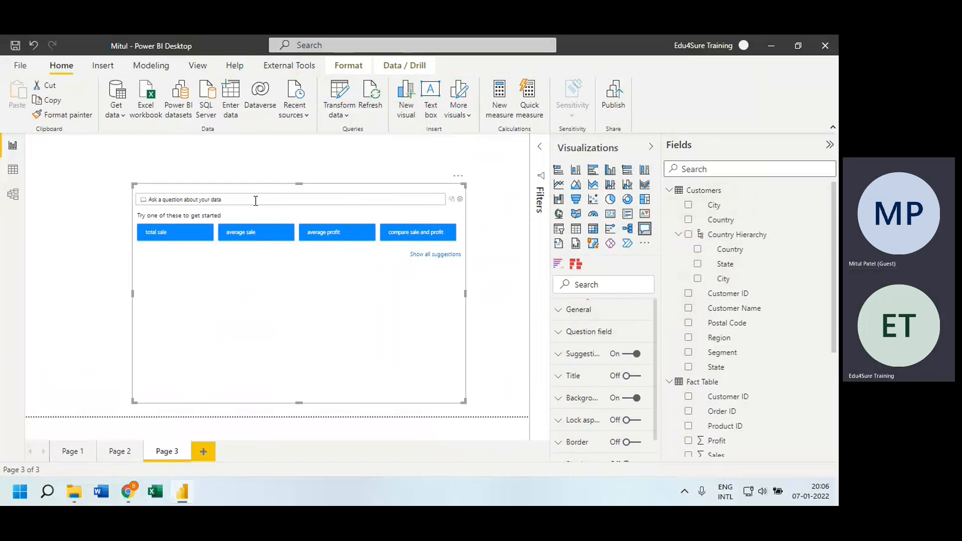
pyautogui.write('sales')
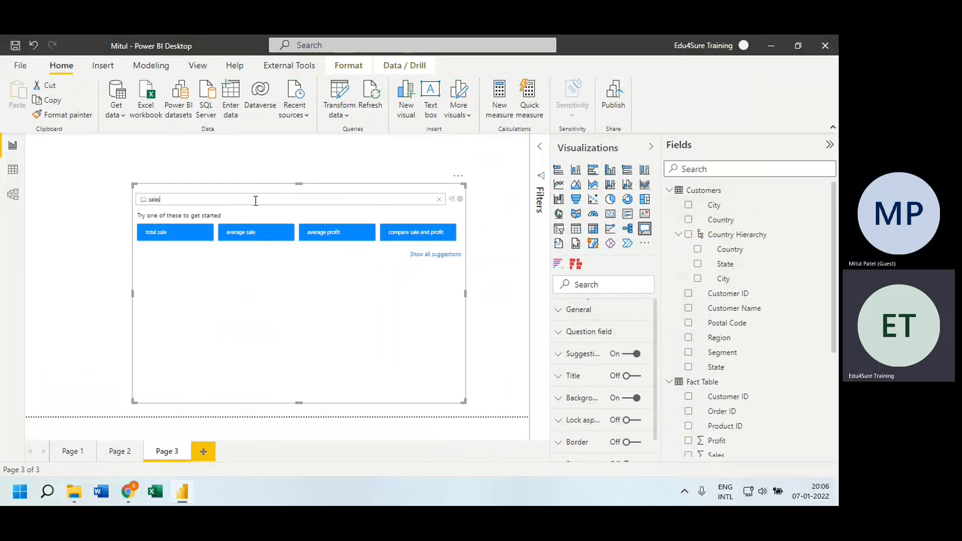
pyautogui.write(' by segment')
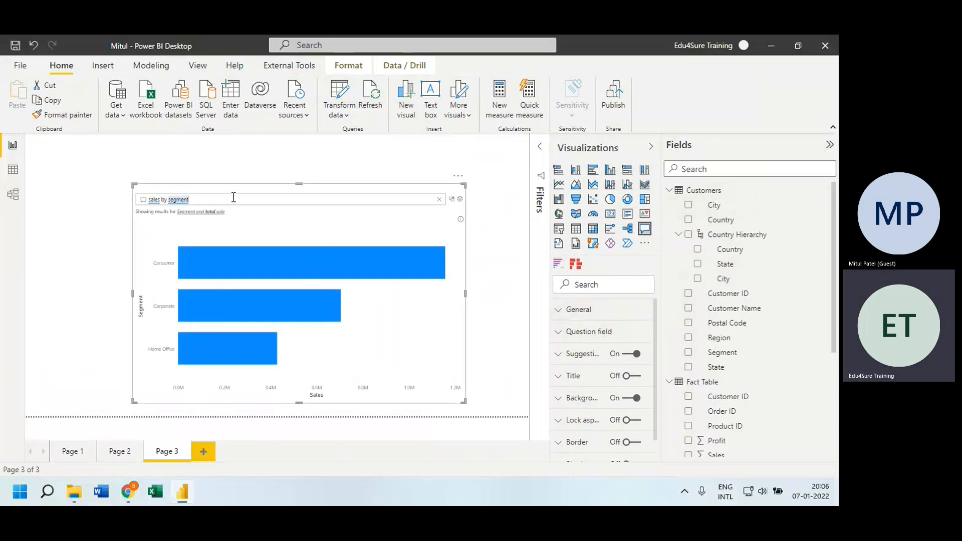
# Replace the Q&A visual's question with "sales y segment as pie chart"
pyautogui.moveTo(213, 199); pyautogui.dragTo(119, 197)
pyautogui.press('Right')
pyautogui.press('BackSpace')
pyautogui.press('BackSpace')
pyautogui.press('BackSpace')
pyautogui.press('BackSpace')
pyautogui.press('BackSpace')
pyautogui.press('BackSpace')
pyautogui.press('BackSpace')
pyautogui.press('BackSpace')
pyautogui.press('BackSpace')
pyautogui.press('BackSpace')
pyautogui.press('BackSpace')
pyautogui.press('BackSpace')
pyautogui.press('BackSpace')
pyautogui.press('BackSpace')
pyautogui.press('BackSpace')
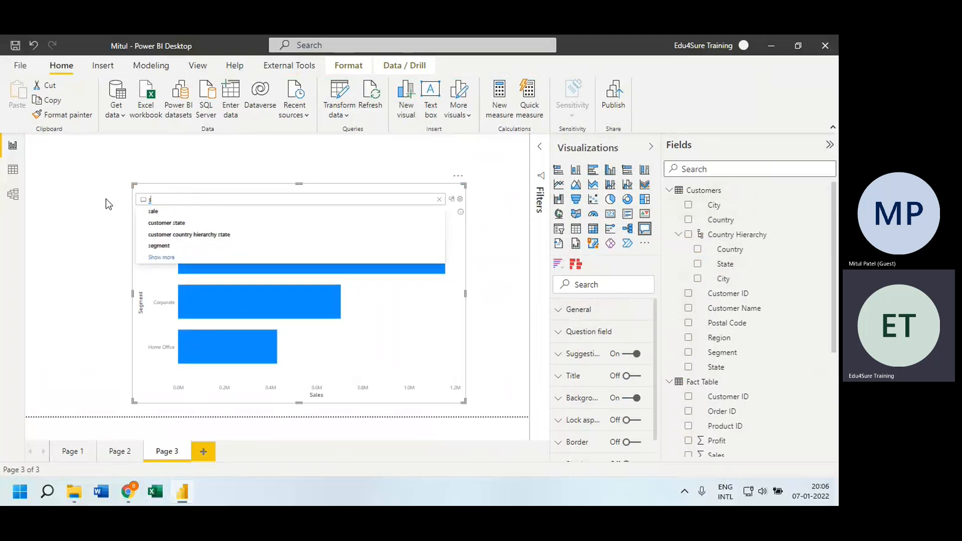
pyautogui.press('BackSpace')
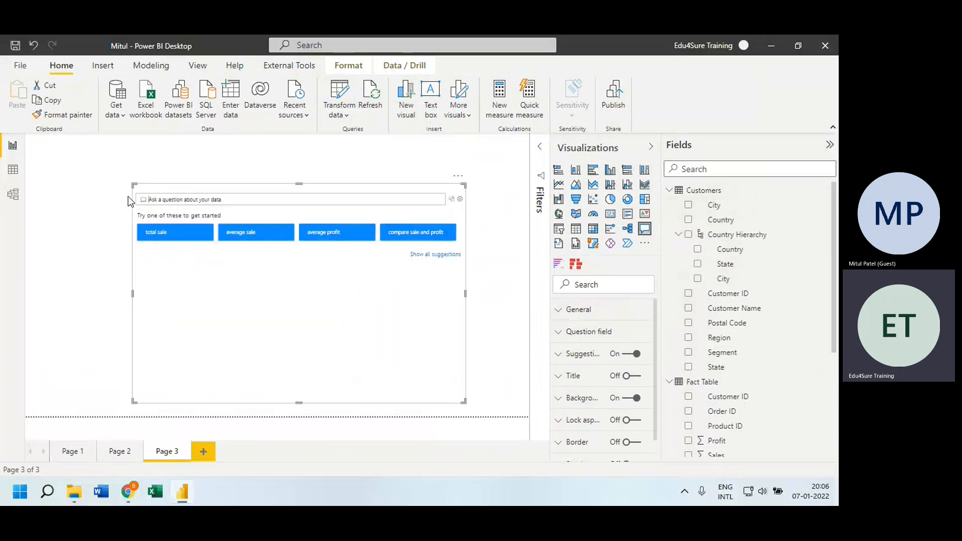
pyautogui.write('sales')
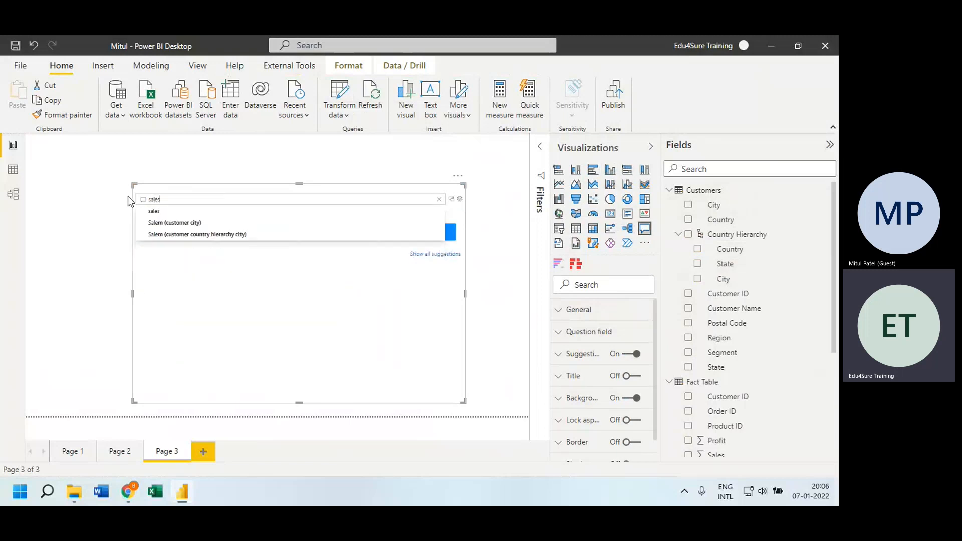
pyautogui.write(' y segment')
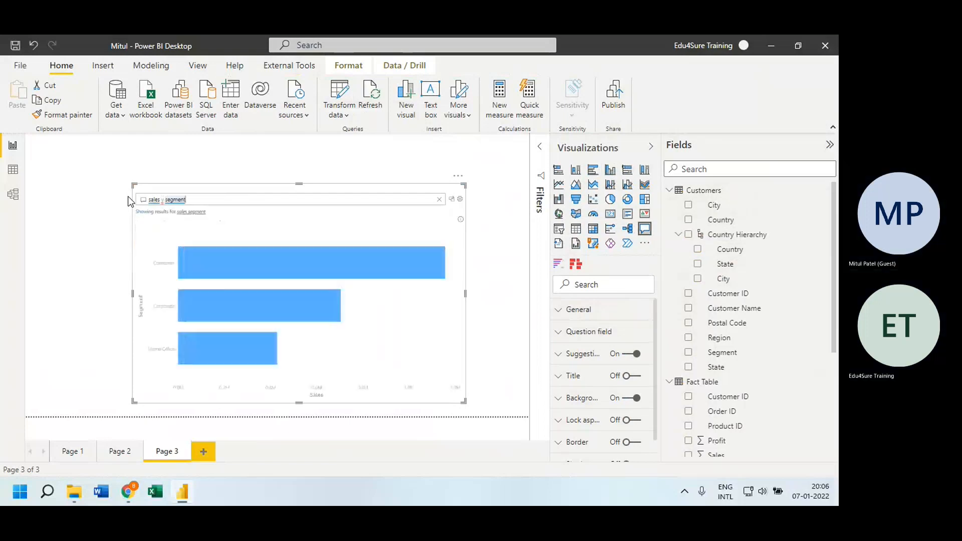
pyautogui.write(' a')
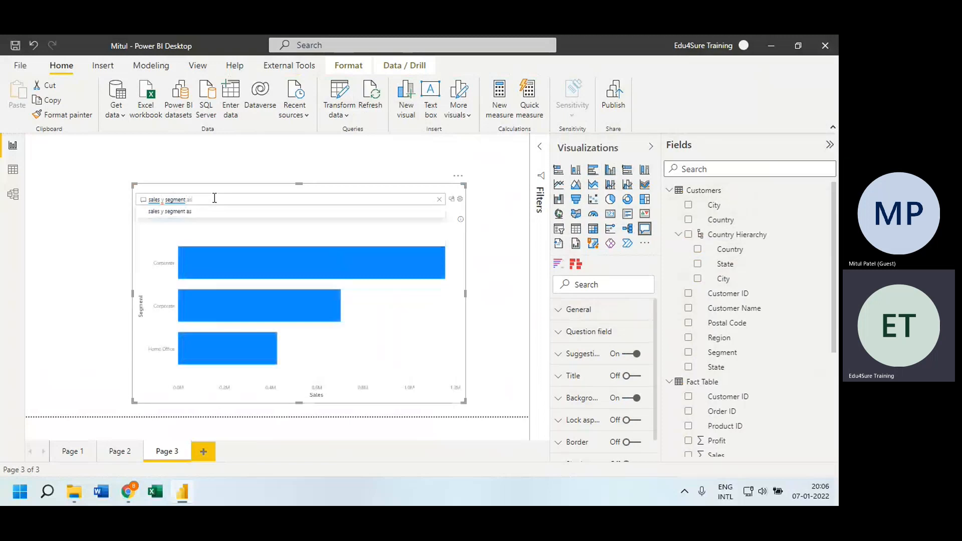
pyautogui.write('s pie')
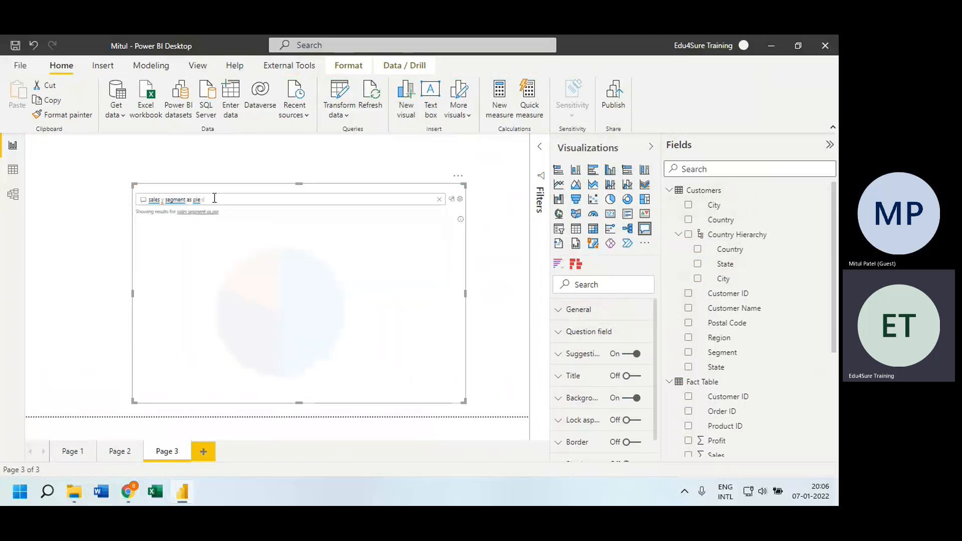
pyautogui.write(' chart')
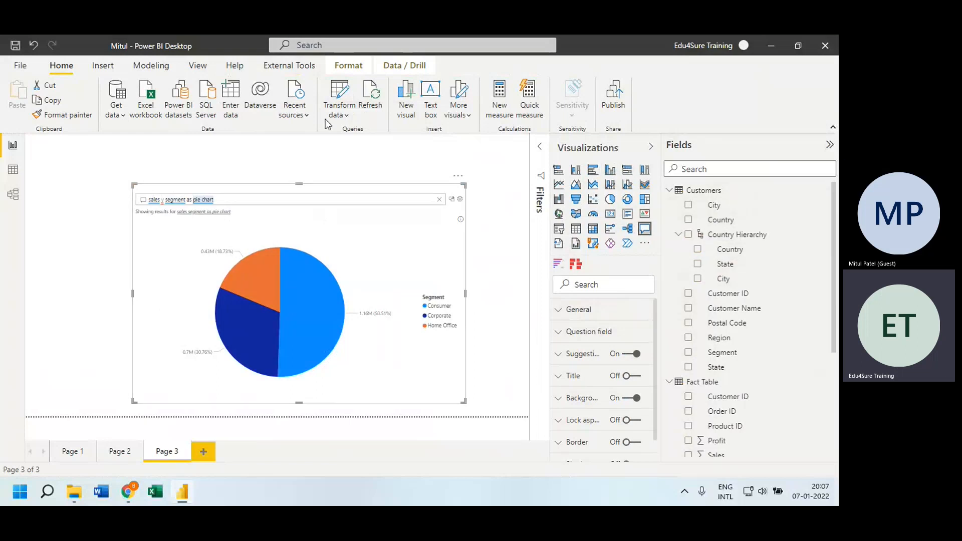
# Convert the Q&A result into a standard pie chart and shrink it into the lower-left area of the page
pyautogui.click(452, 201)
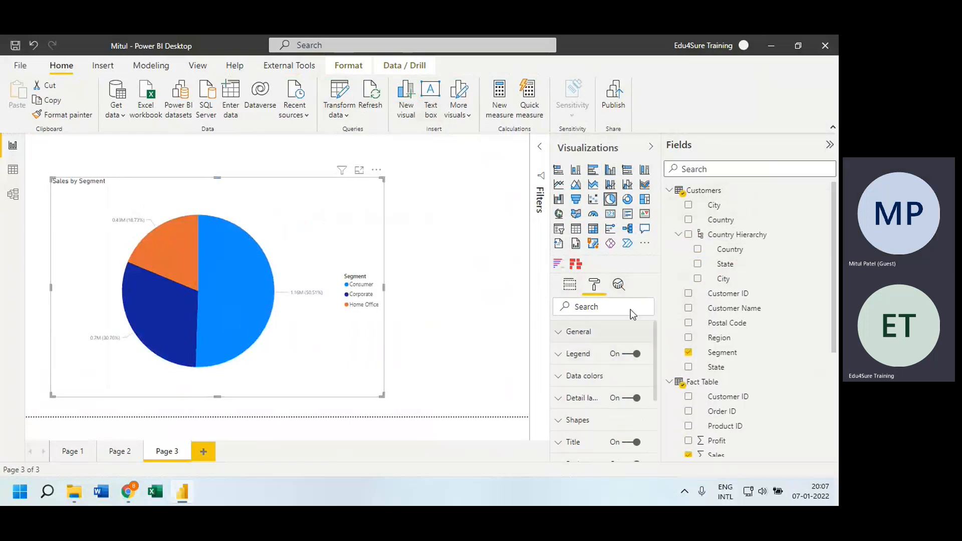
pyautogui.moveTo(371, 185); pyautogui.dragTo(300, 216)
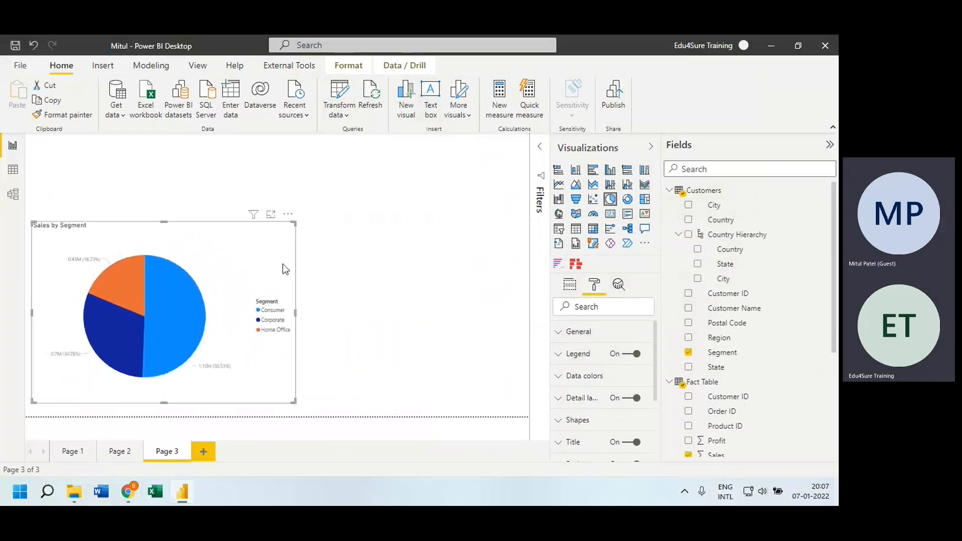
pyautogui.click(405, 271)
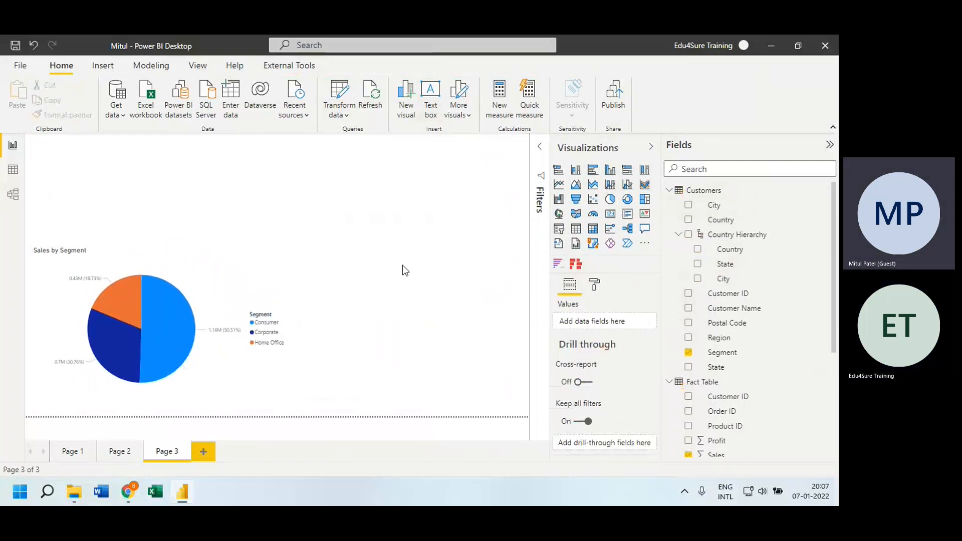
# Add another Q&A visual beside the pie chart and ask it for "top 5 customers by sales"
pyautogui.click(645, 228)
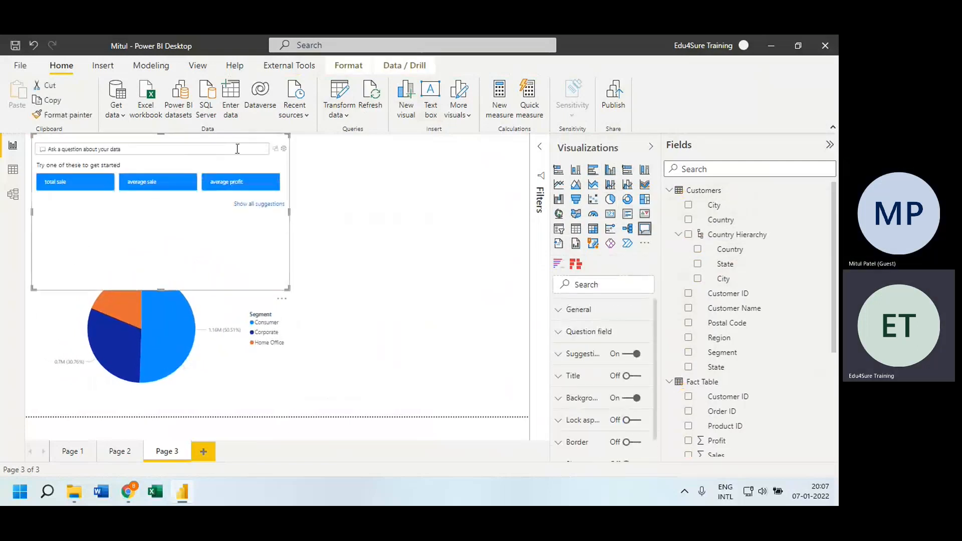
pyautogui.moveTo(251, 242); pyautogui.dragTo(510, 323)
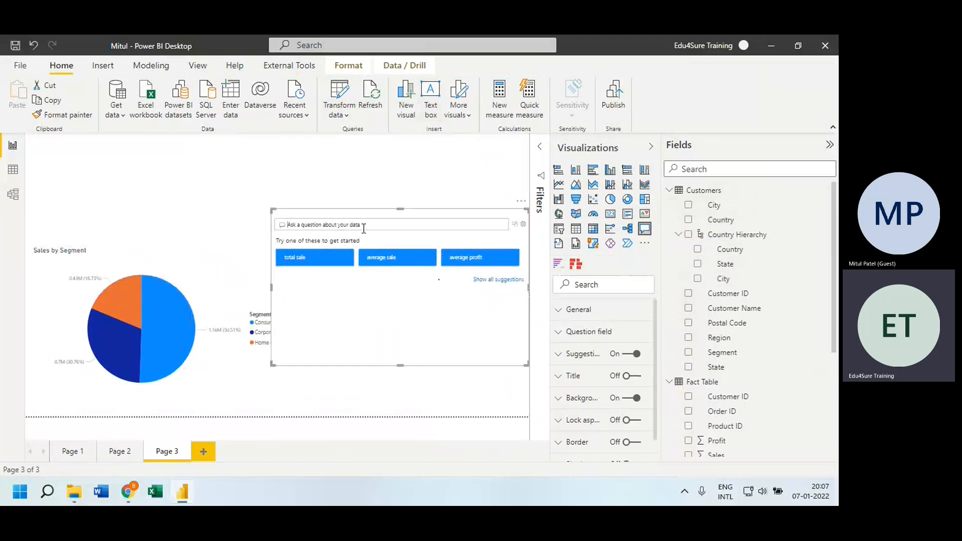
pyautogui.click(363, 225)
pyautogui.write('top 5')
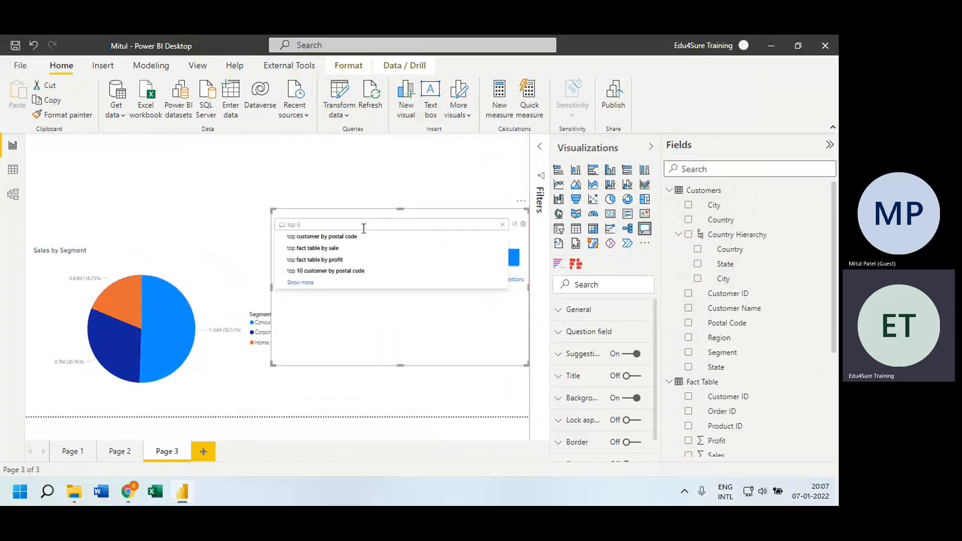
pyautogui.write(' customers')
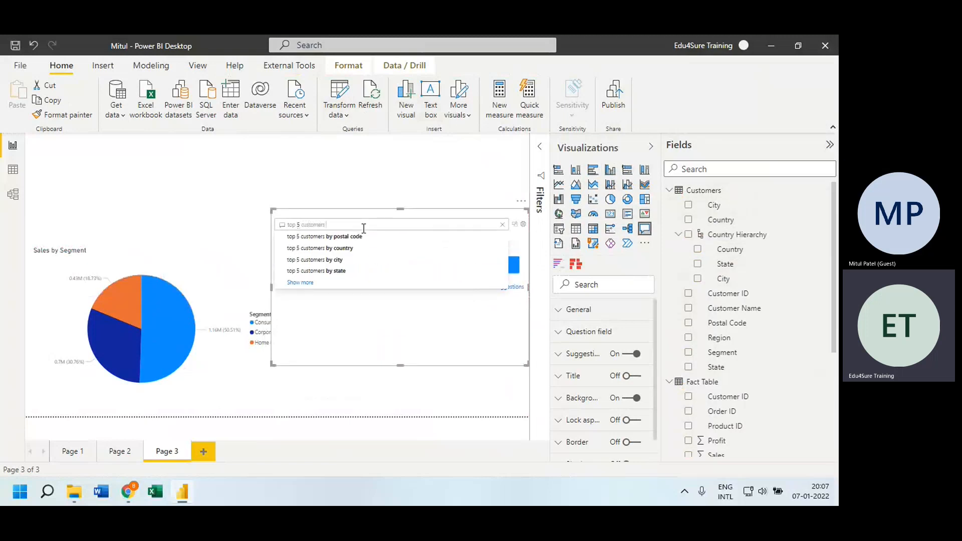
pyautogui.write(' by sales')
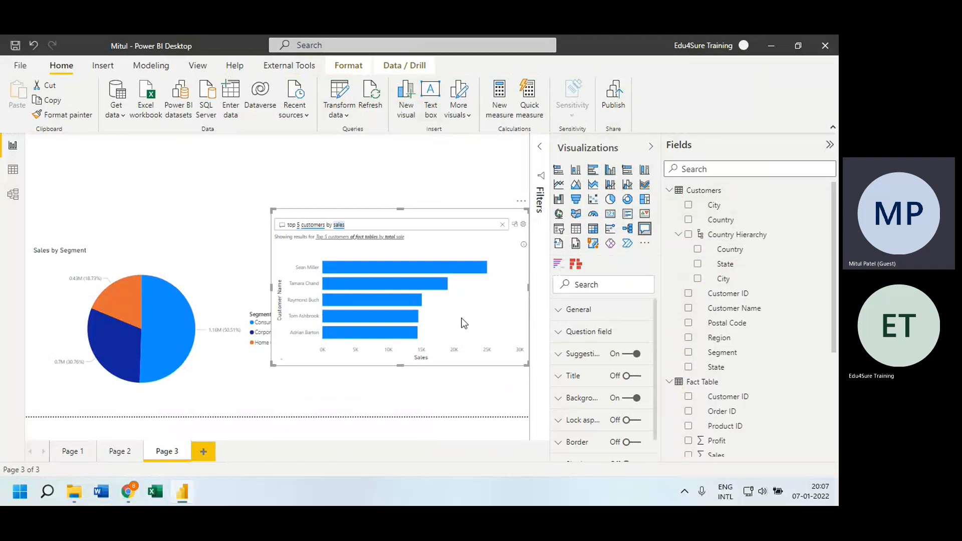
# Examine the Getting started options in the Q&A setup of the top customers visual, then close the setup
pyautogui.click(525, 224)
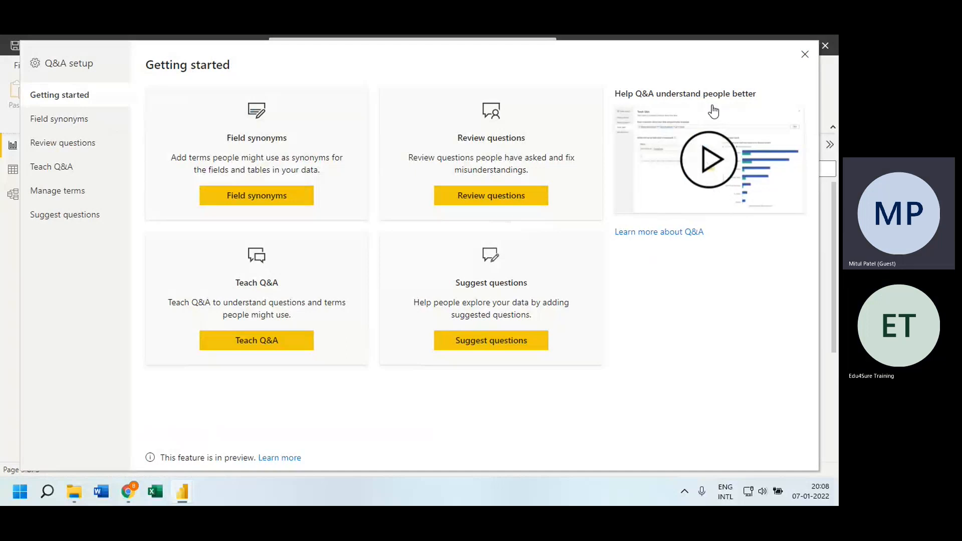
pyautogui.click(807, 57)
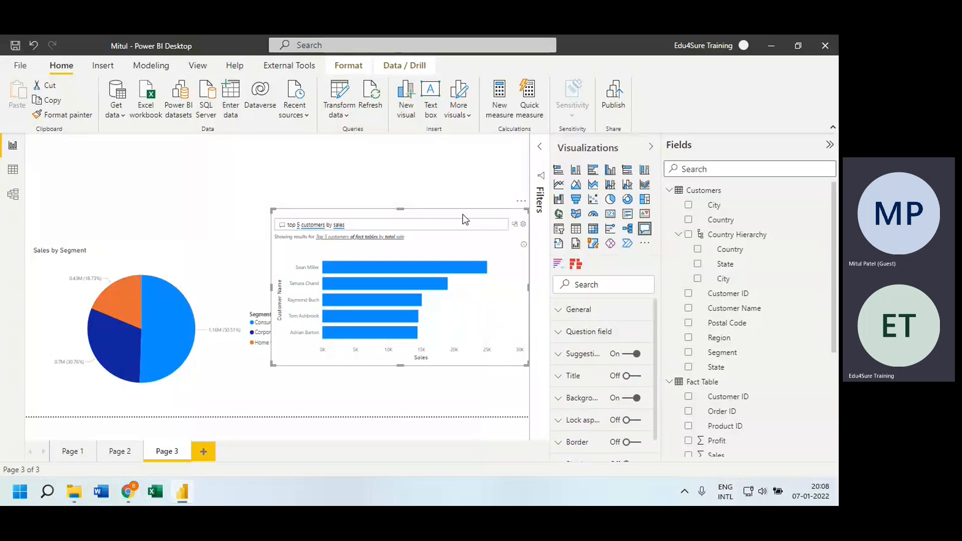
# Shrink the top customers Q&A visual and place it in the page's upper-left area, and shrink the pie chart below it
pyautogui.moveTo(462, 214); pyautogui.dragTo(318, 156)
pyautogui.moveTo(376, 305); pyautogui.dragTo(358, 264)
pyautogui.moveTo(342, 156); pyautogui.dragTo(259, 144)
pyautogui.click(255, 283)
pyautogui.moveTo(291, 249); pyautogui.dragTo(249, 297)
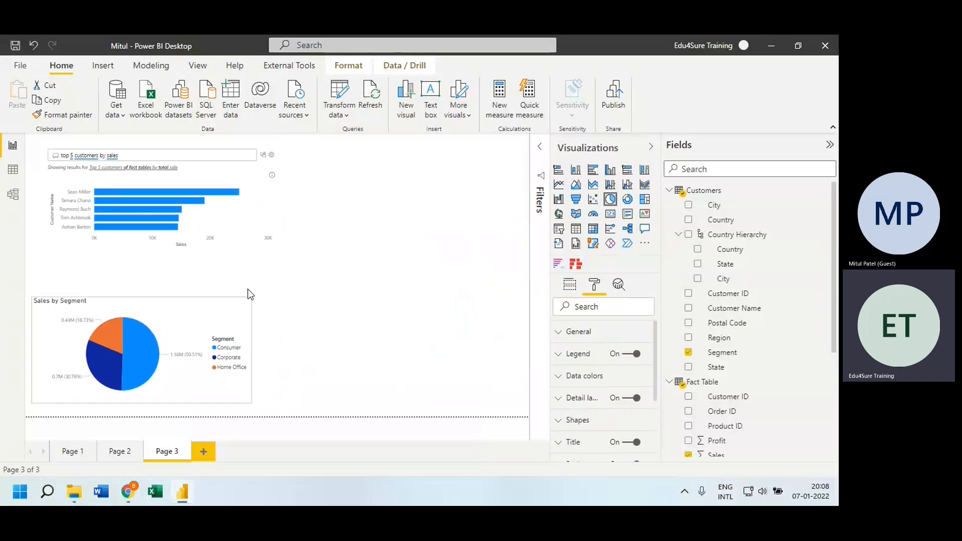
pyautogui.click(243, 210)
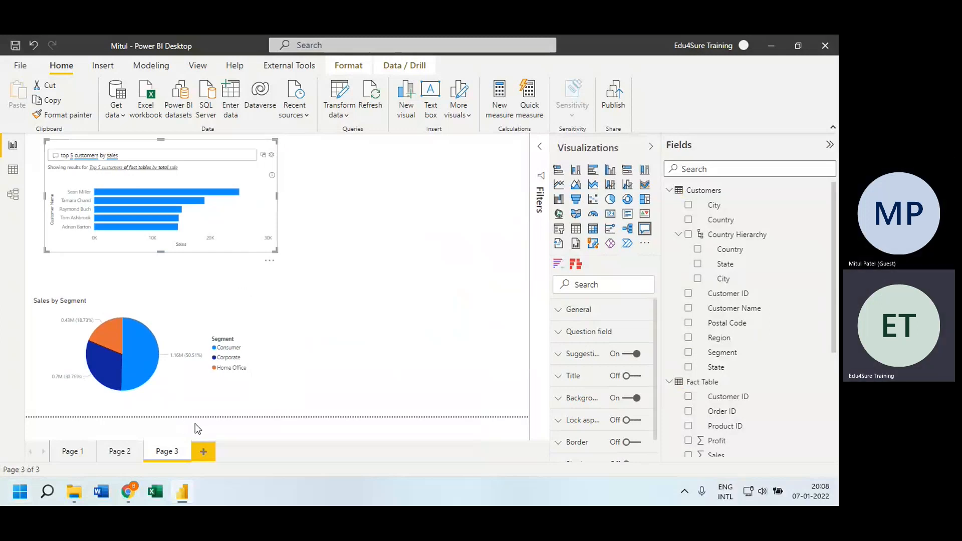
# Add a new report page and set the data category of the Customers table's City field to City
pyautogui.click(203, 451)
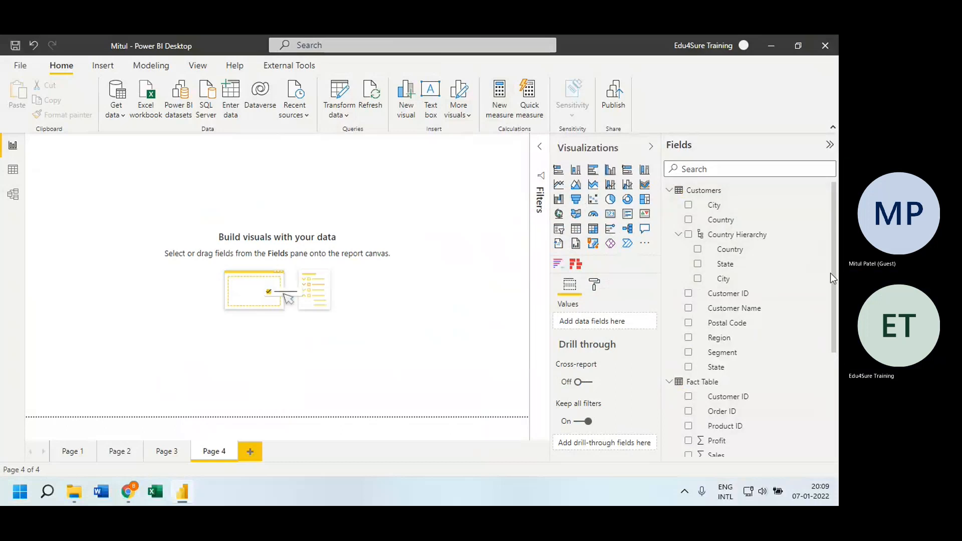
pyautogui.moveTo(833, 241)
pyautogui.mouseDown()
pyautogui.moveTo(835, 333)
pyautogui.moveTo(833, 237)
pyautogui.mouseUp()
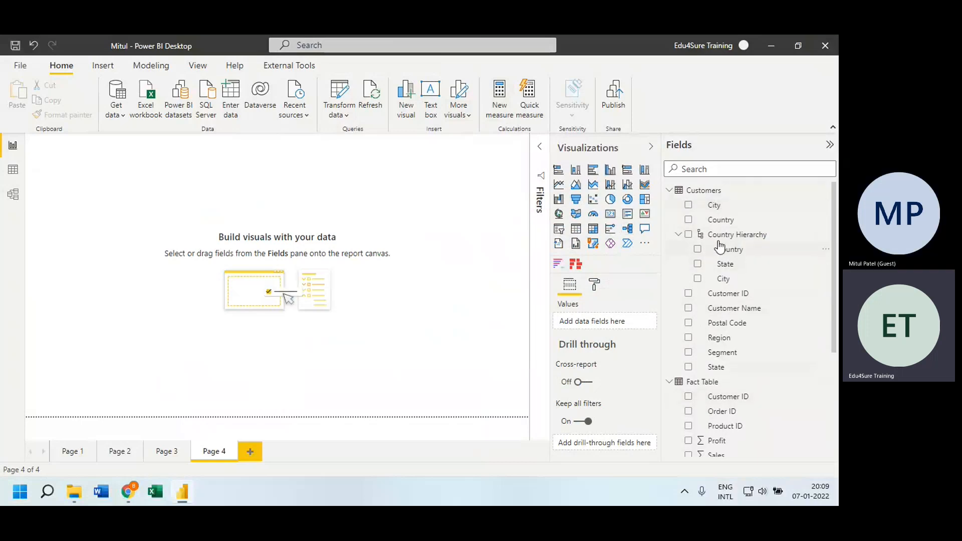
pyautogui.click(724, 206)
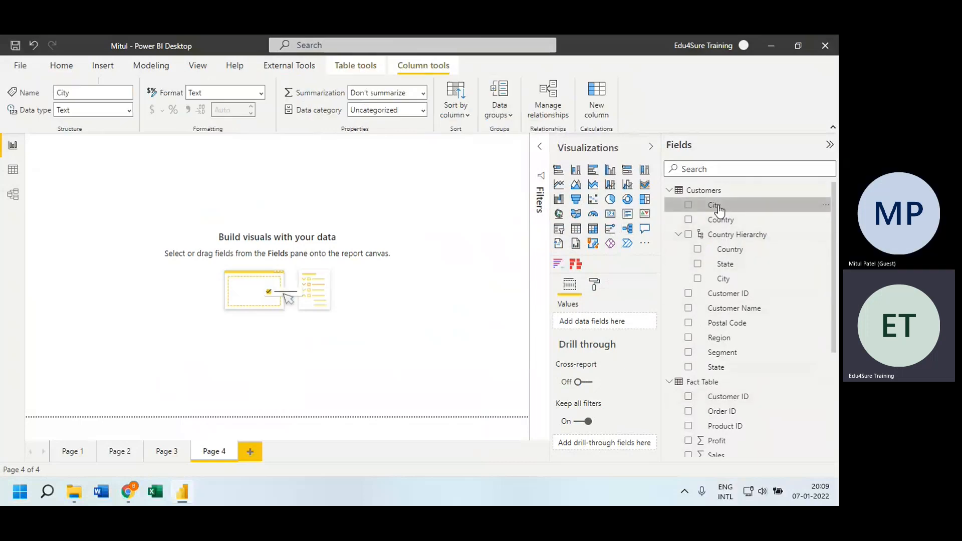
pyautogui.click(401, 114)
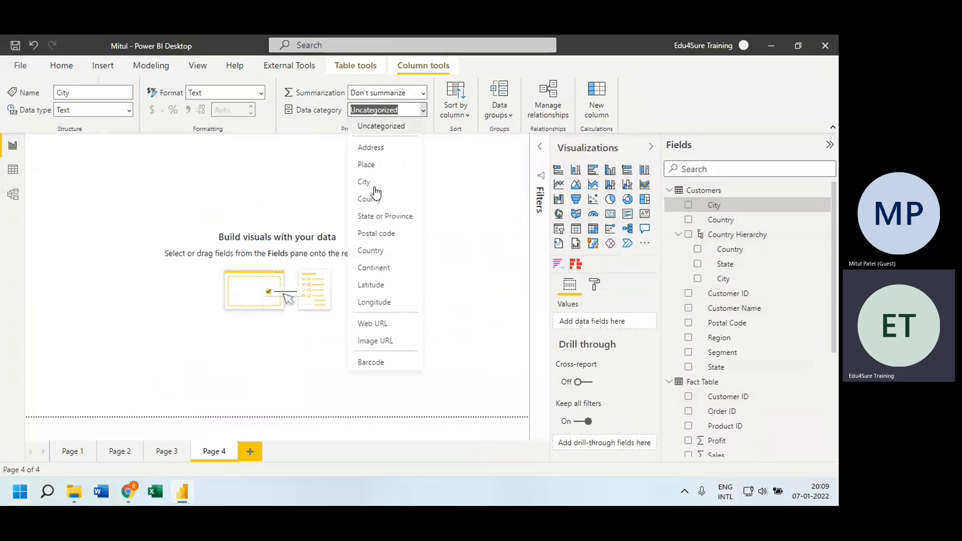
pyautogui.press('Escape')
pyautogui.press('c')
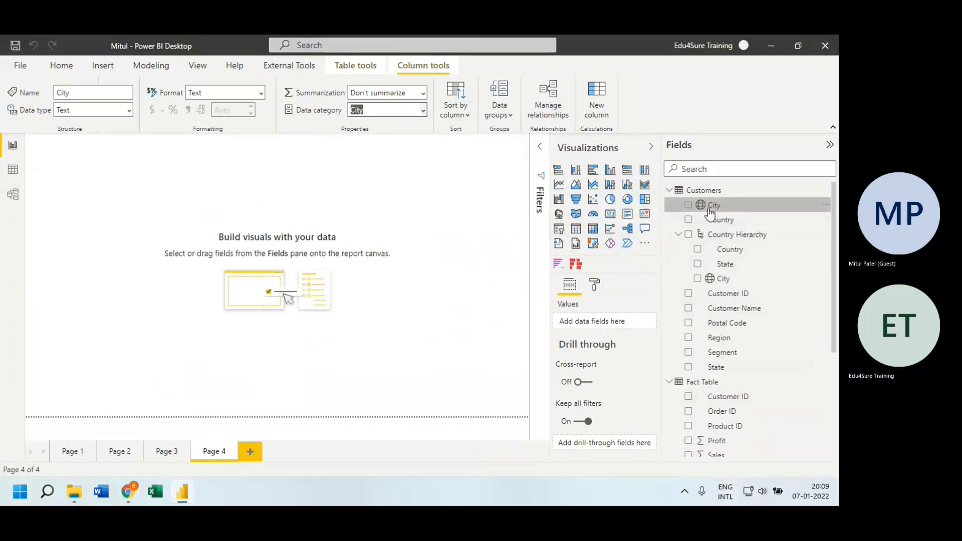
# Set the data category of the Customers table's Country field to Country
pyautogui.moveTo(835, 266); pyautogui.dragTo(837, 367)
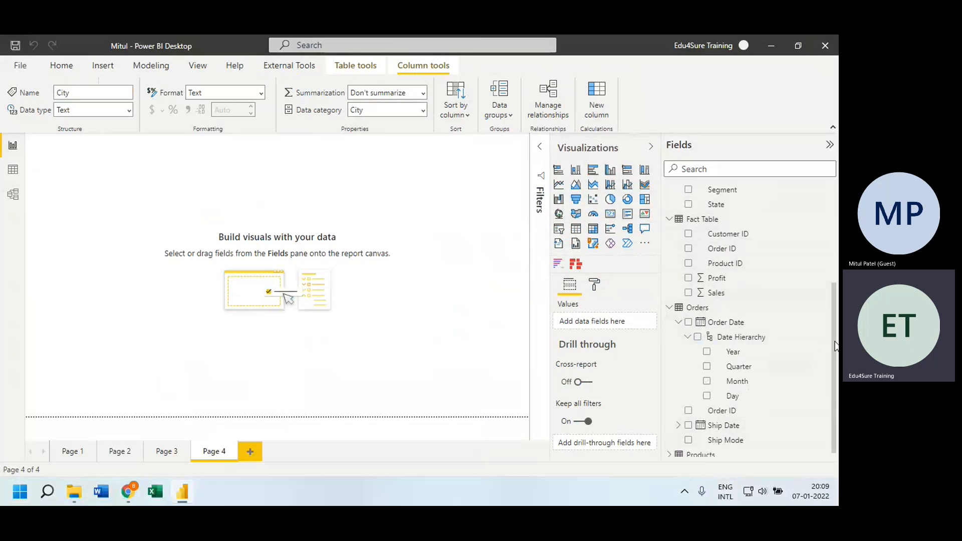
pyautogui.scroll(-1, 837, 383)
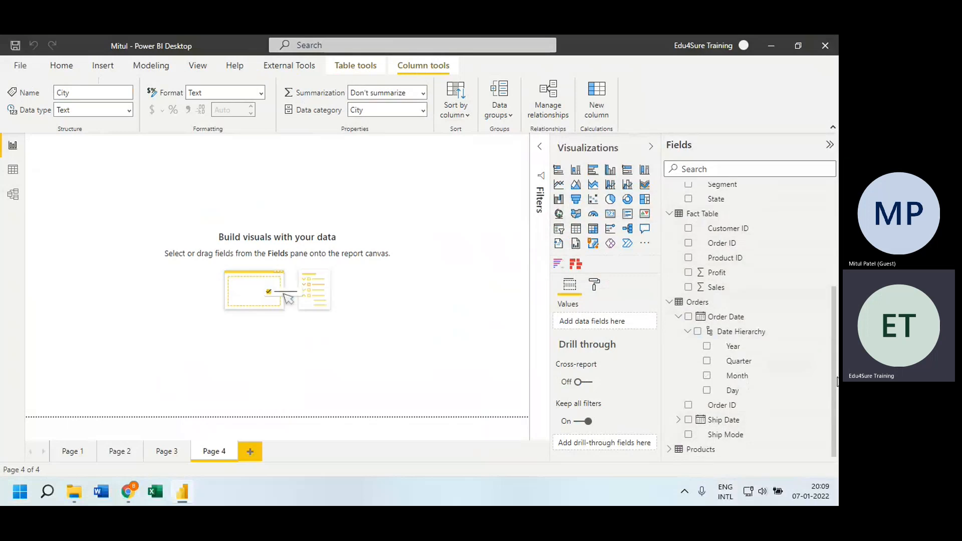
pyautogui.moveTo(834, 383); pyautogui.dragTo(832, 240)
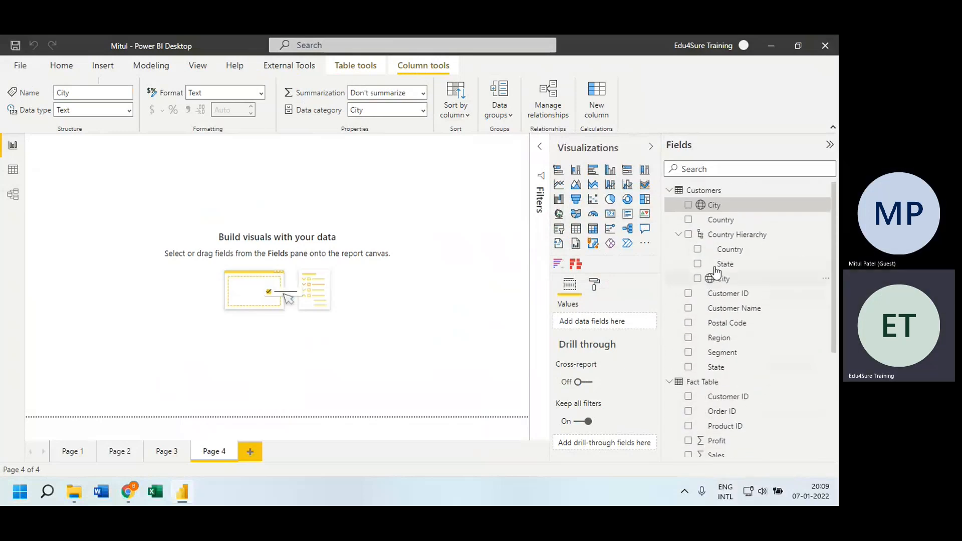
pyautogui.click(724, 221)
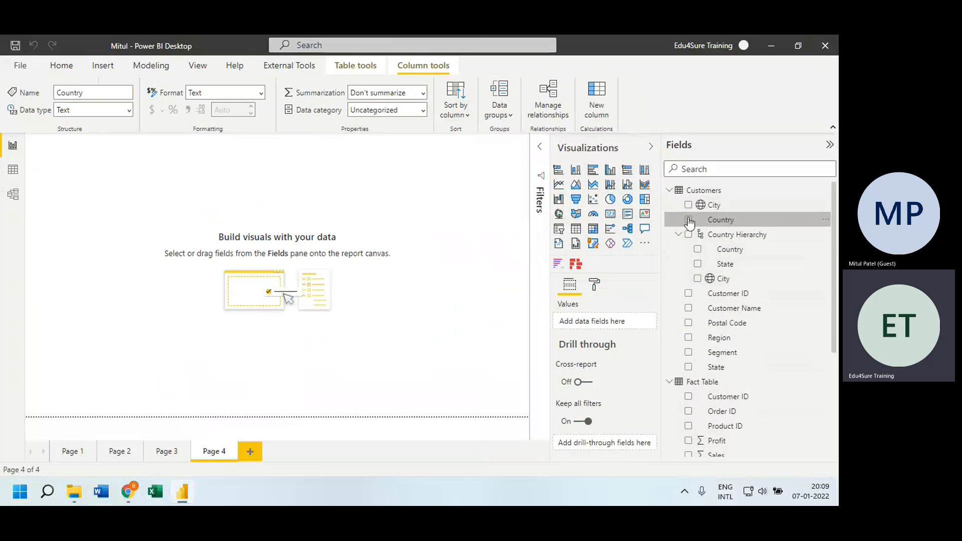
pyautogui.click(425, 112)
pyautogui.click(395, 252)
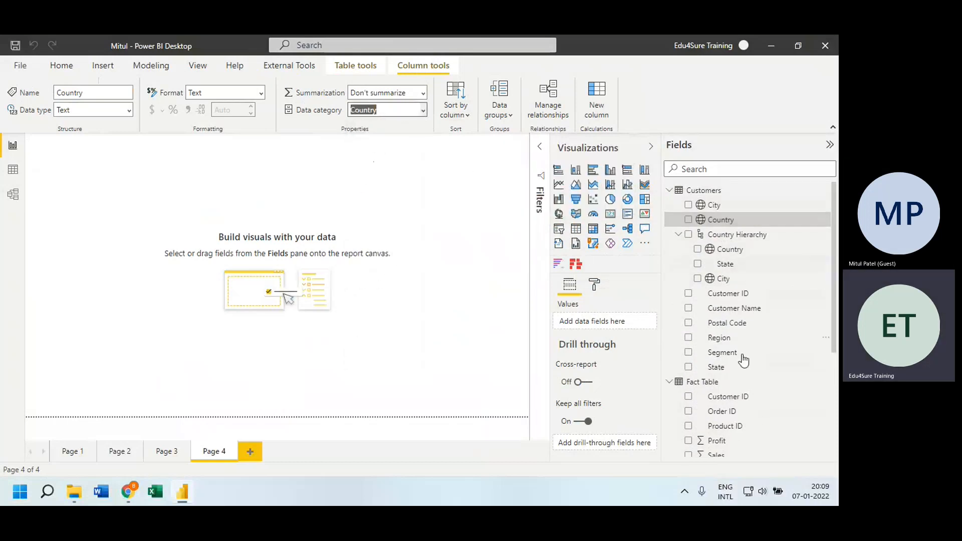
# Set the data category of the State field to State or Province and of the Postal Code field to Postal code
pyautogui.click(721, 369)
pyautogui.click(422, 112)
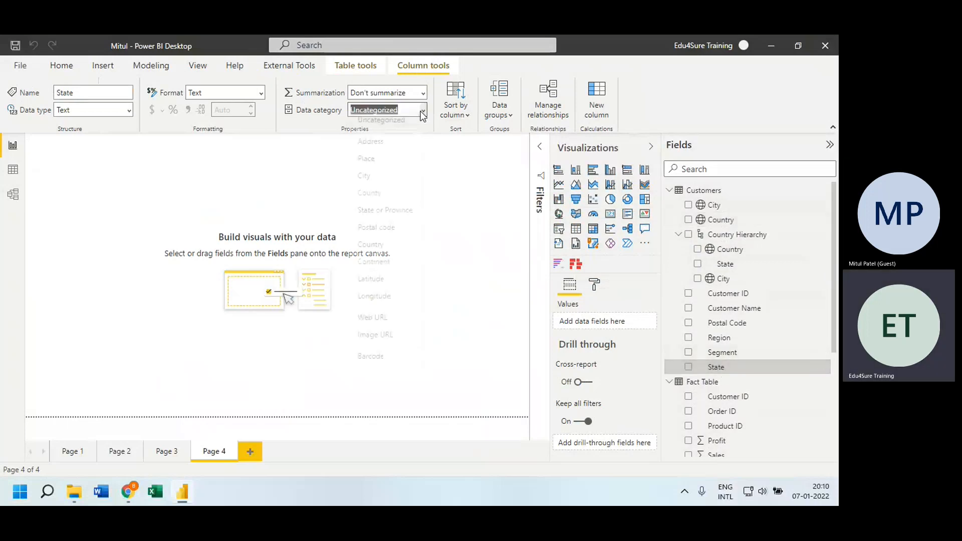
pyautogui.click(373, 217)
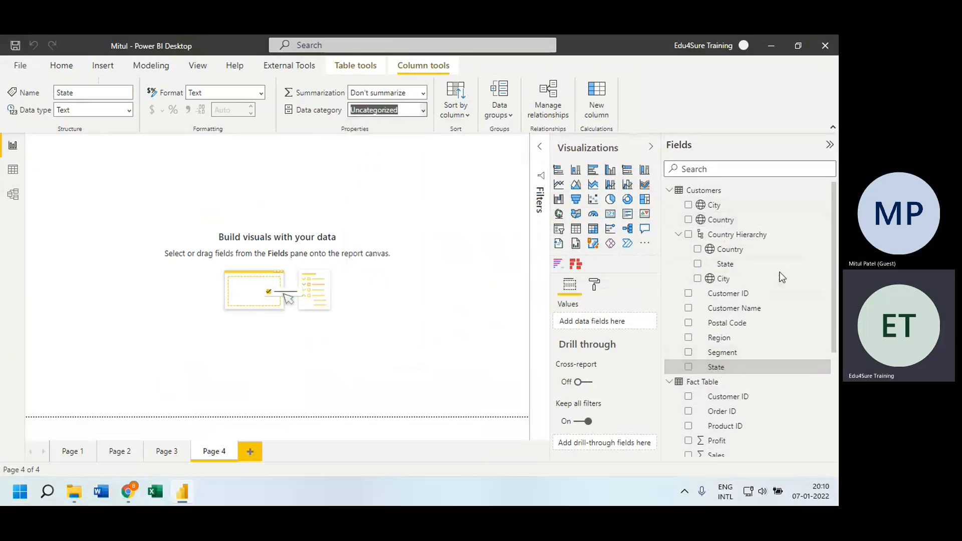
pyautogui.click(740, 325)
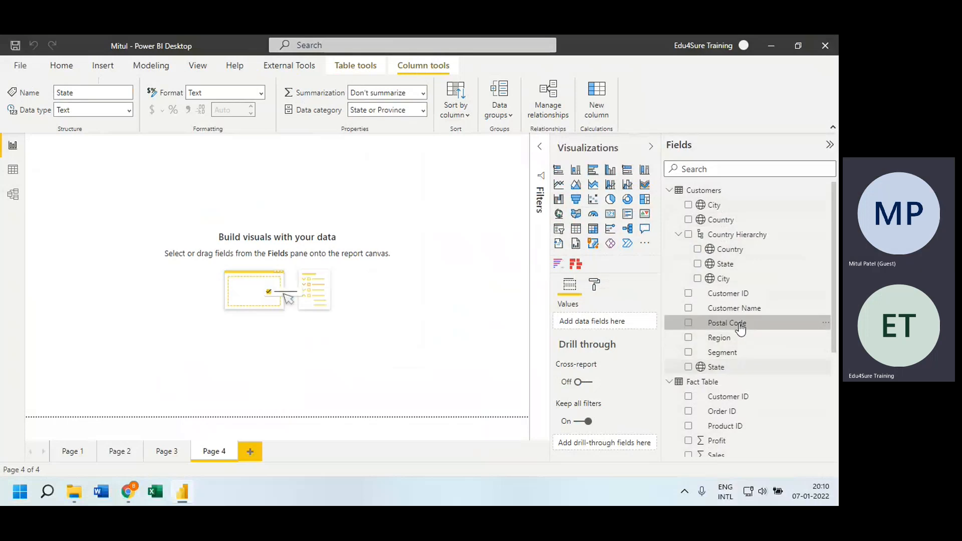
pyautogui.click(422, 111)
pyautogui.click(371, 144)
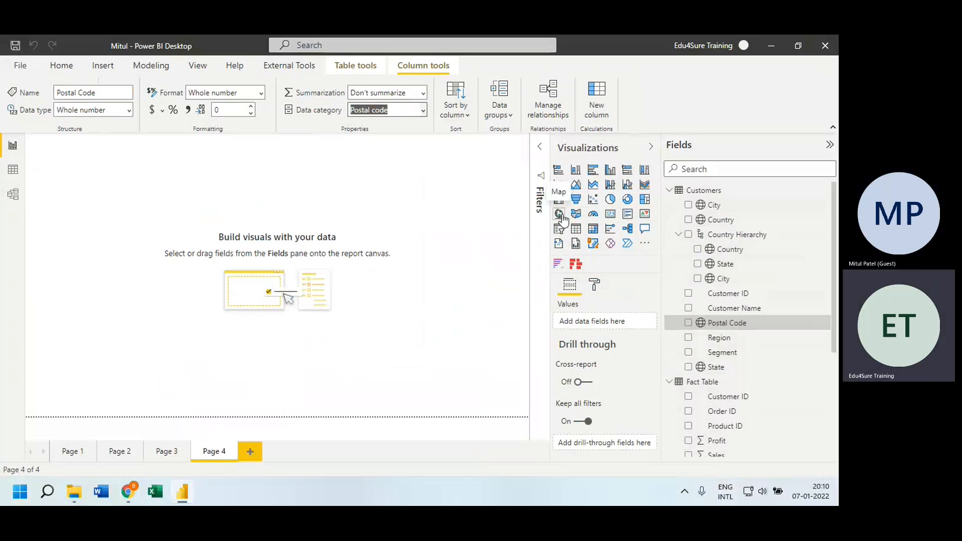
# Add a map visual to the page with the Customers table's State as location and the Fact Table's Sales as bubble size
pyautogui.click(558, 214)
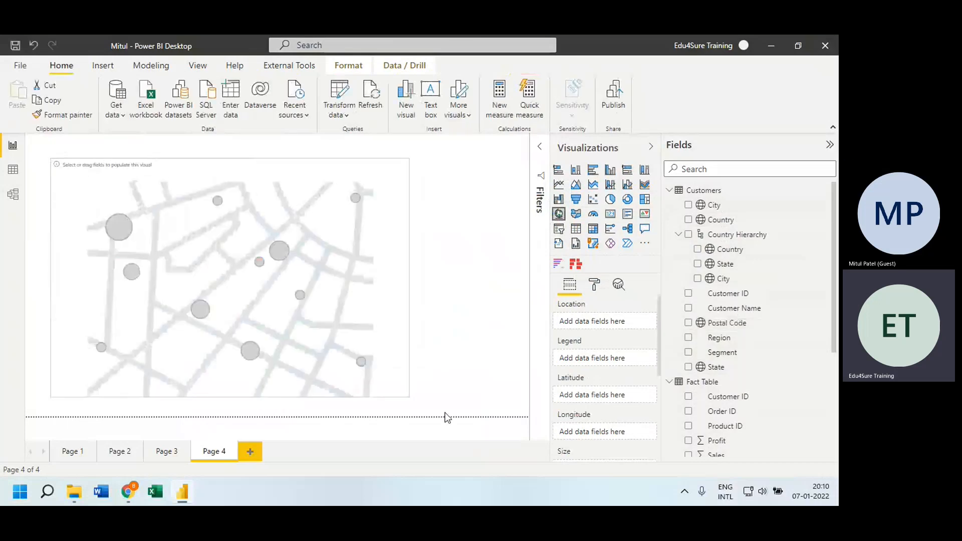
pyautogui.click(689, 368)
pyautogui.moveTo(832, 295); pyautogui.dragTo(832, 345)
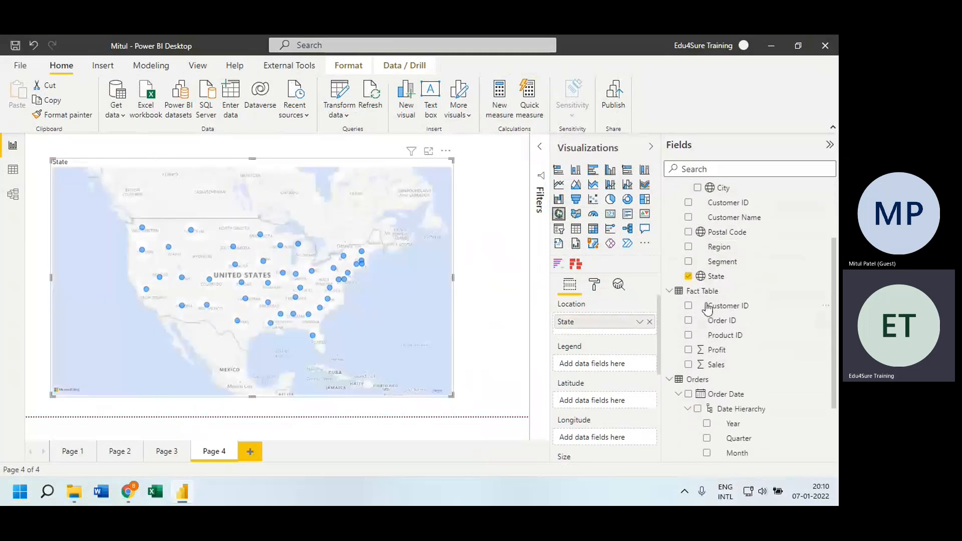
pyautogui.click(688, 365)
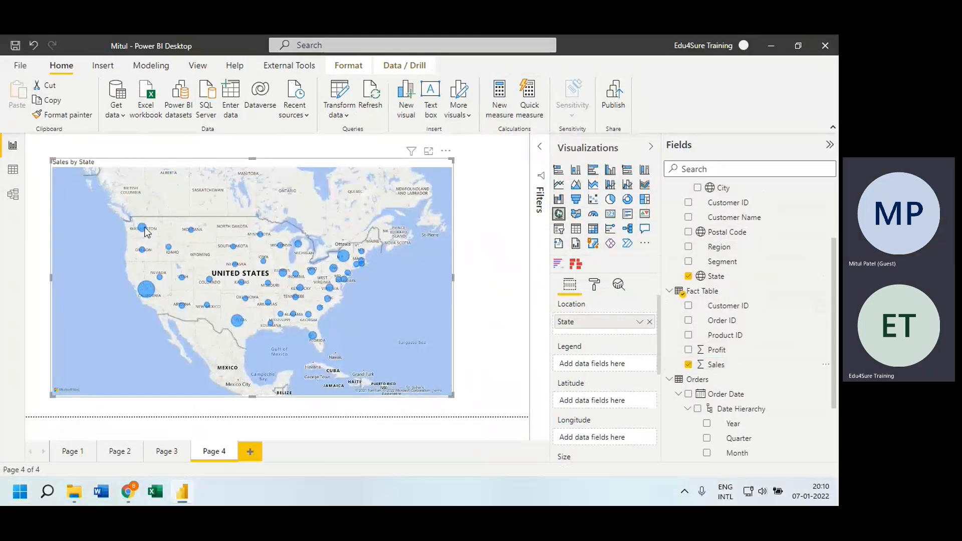
# Exclude the New York, Texas and California bubbles from the Sales by State map
pyautogui.moveTo(147, 232)
pyautogui.moveTo(152, 291)
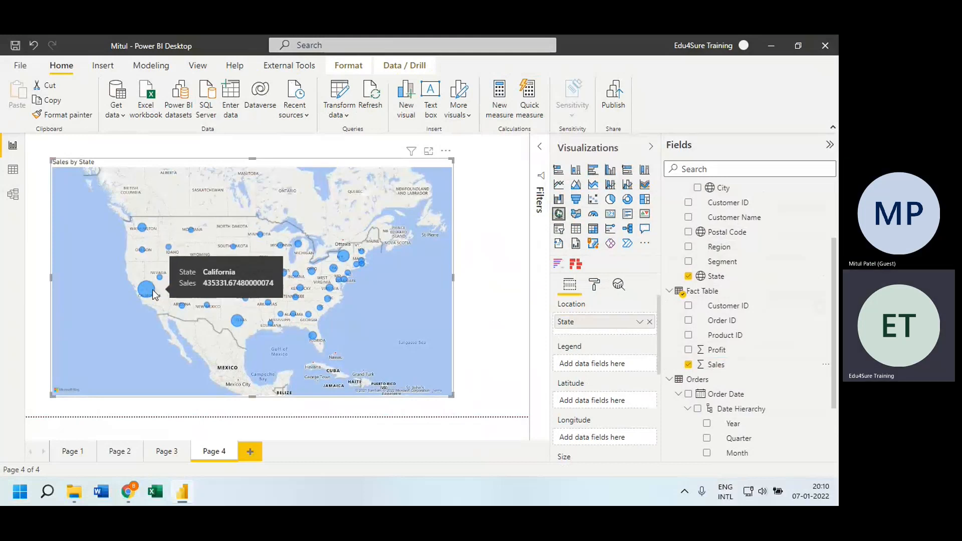
pyautogui.moveTo(345, 260)
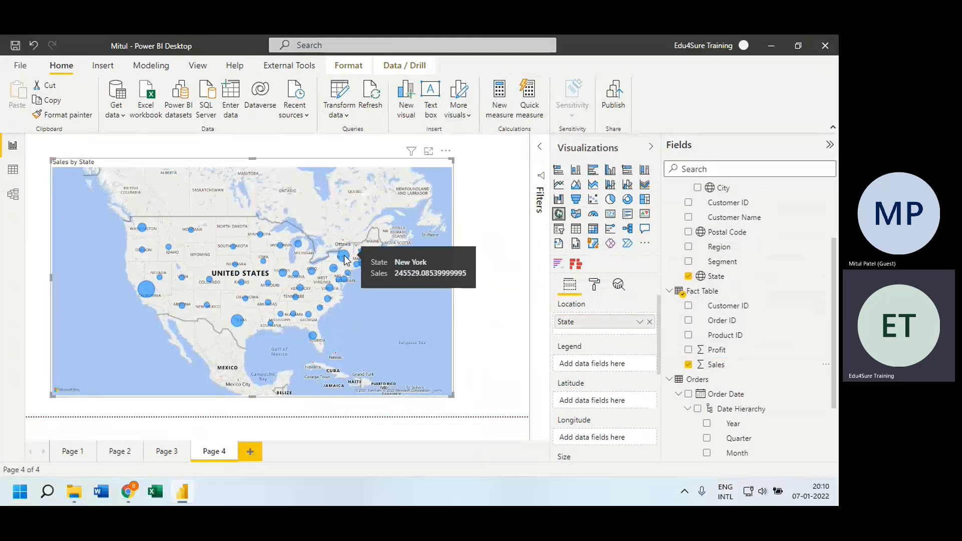
pyautogui.moveTo(193, 234)
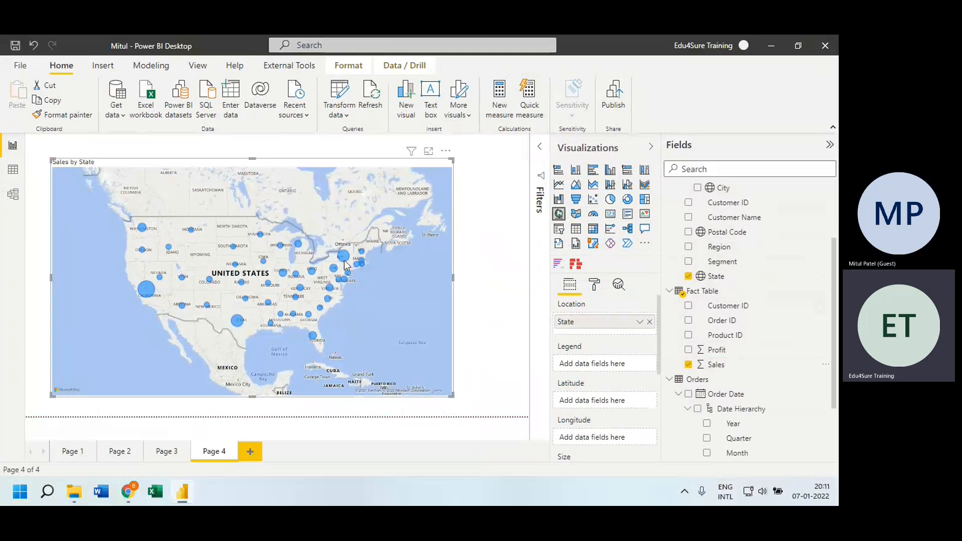
pyautogui.moveTo(345, 258)
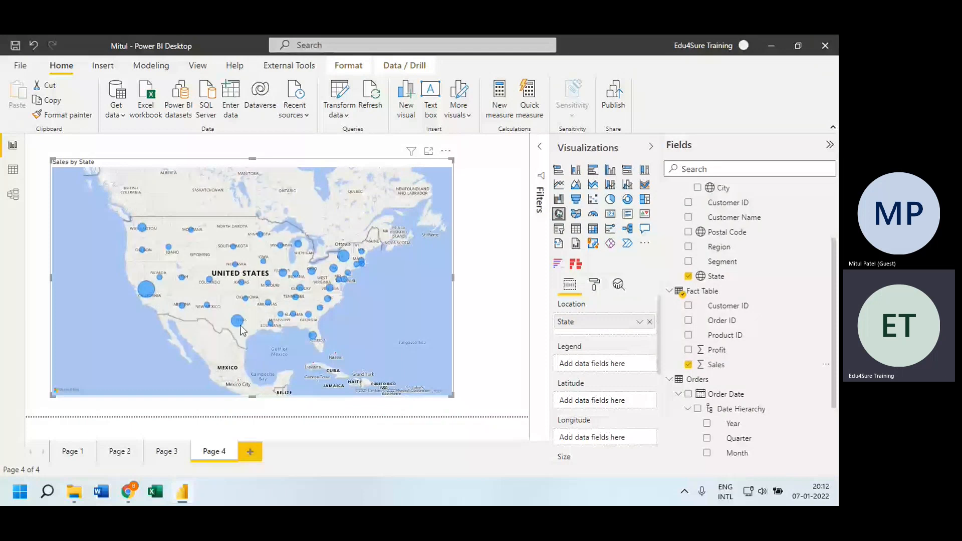
pyautogui.moveTo(145, 293)
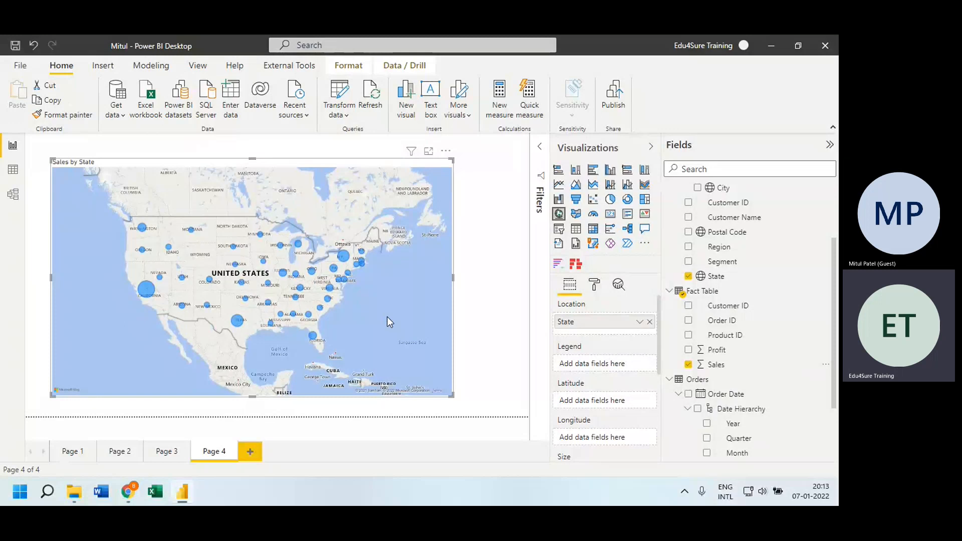
pyautogui.rightClick(344, 258)
pyautogui.click(374, 325)
pyautogui.rightClick(237, 323)
pyautogui.click(273, 389)
pyautogui.rightClick(147, 290)
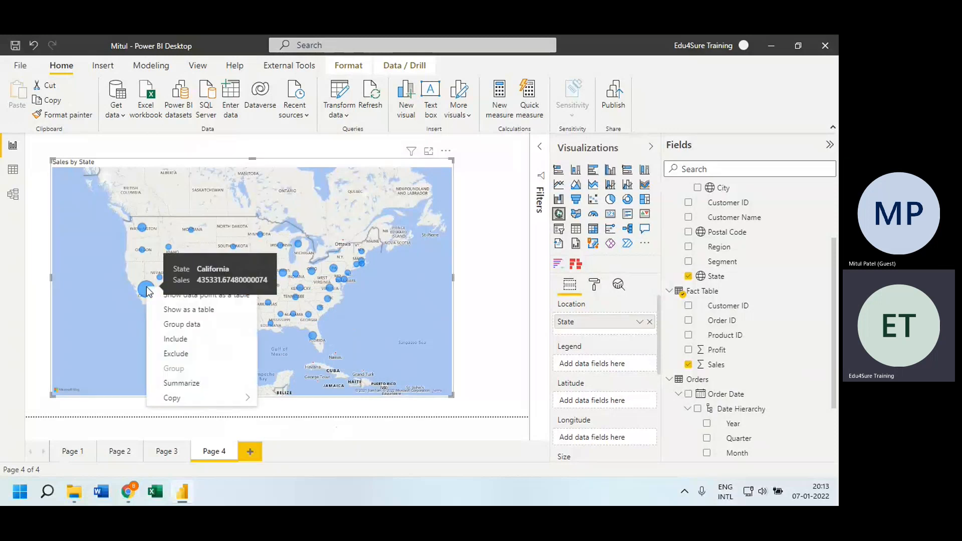
pyautogui.click(183, 353)
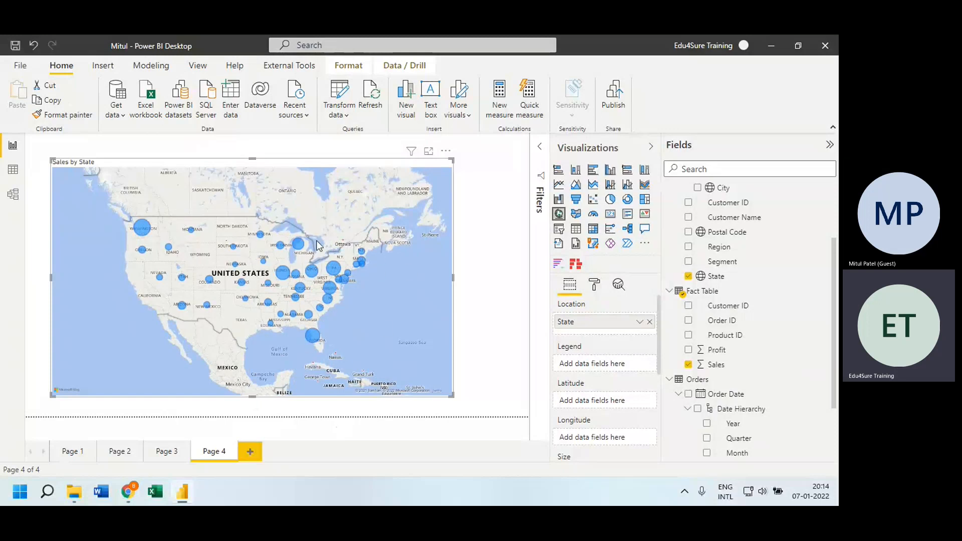
# Enlarge the map visual to fill most of the page and review which states its Excluded filter lists
pyautogui.click(545, 173)
pyautogui.moveTo(284, 246)
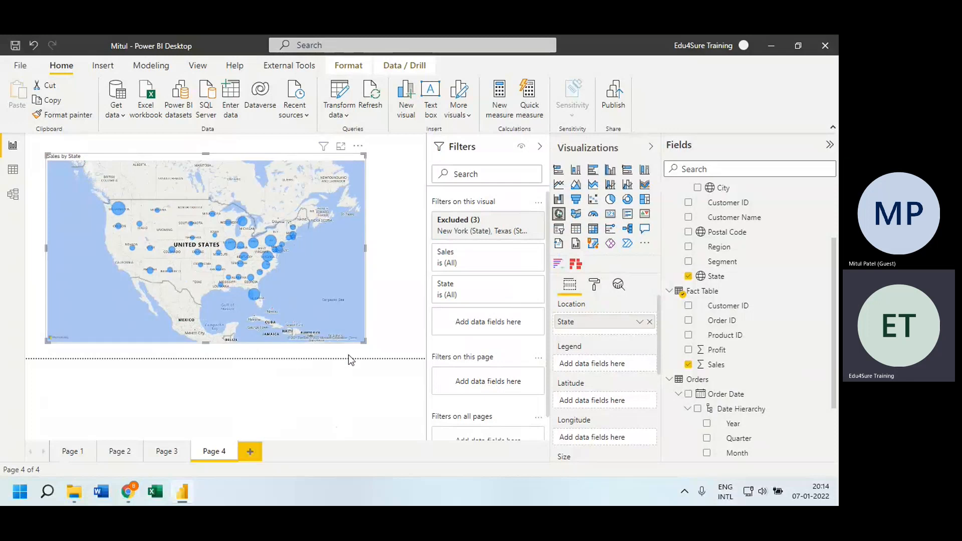
pyautogui.moveTo(365, 342); pyautogui.dragTo(420, 361)
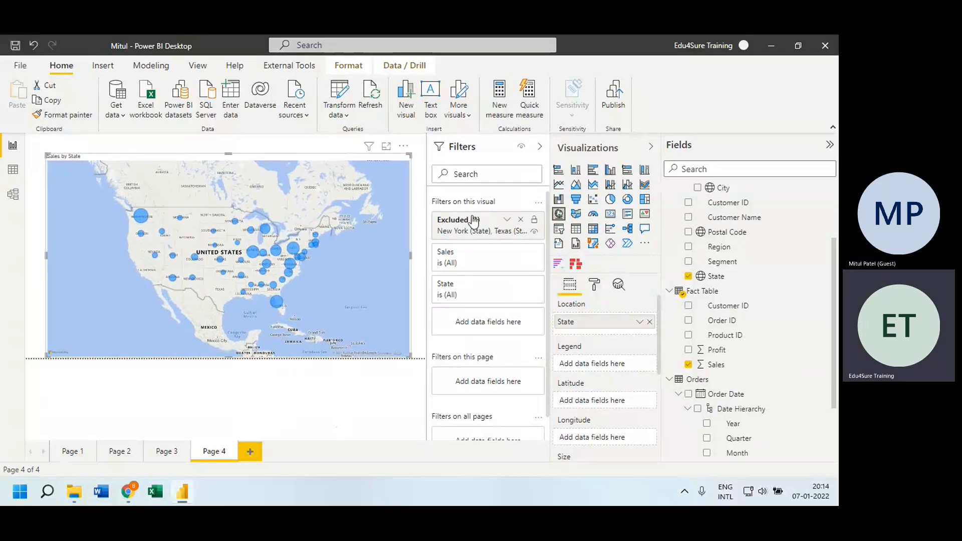
pyautogui.click(509, 221)
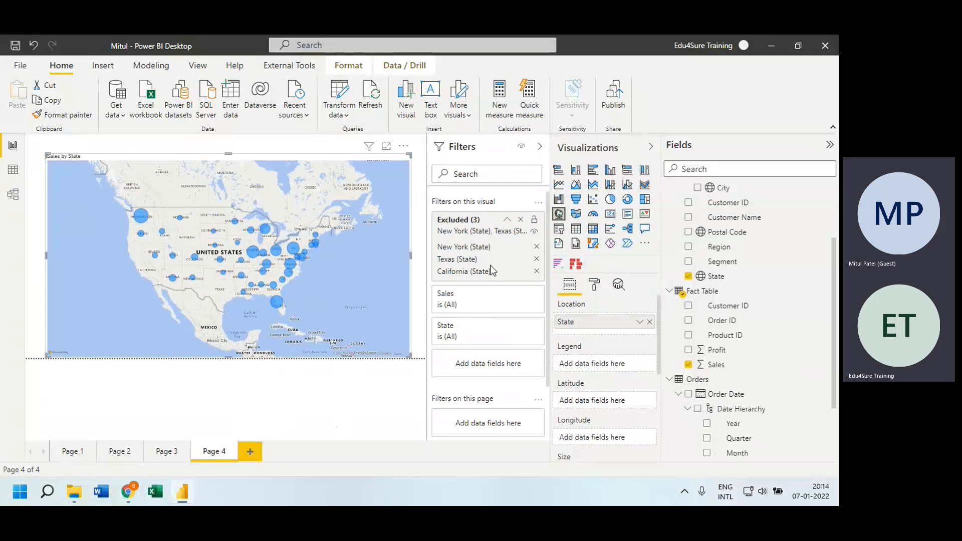
pyautogui.click(540, 146)
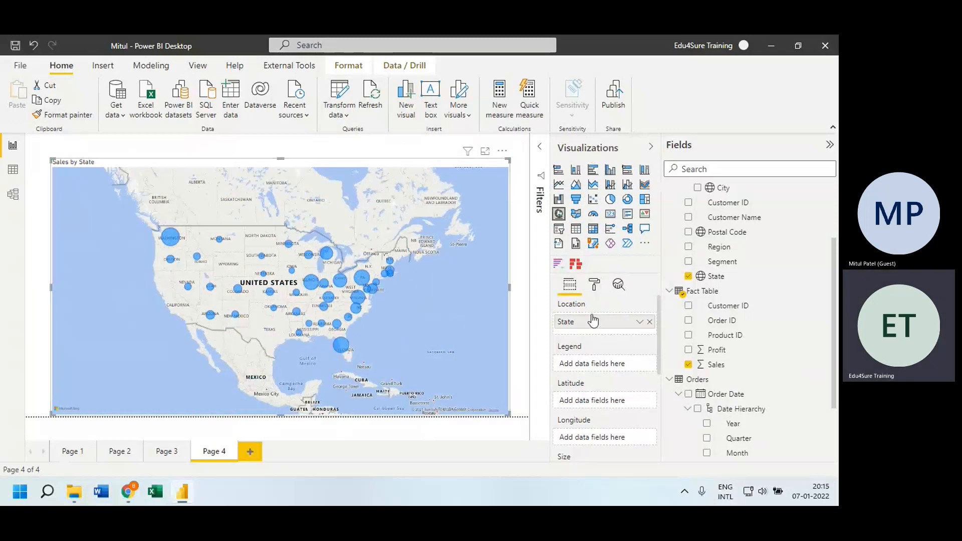
# Apply conditional formatting to the map's default data color, using the Gradient style based on the Sales field
pyautogui.click(595, 285)
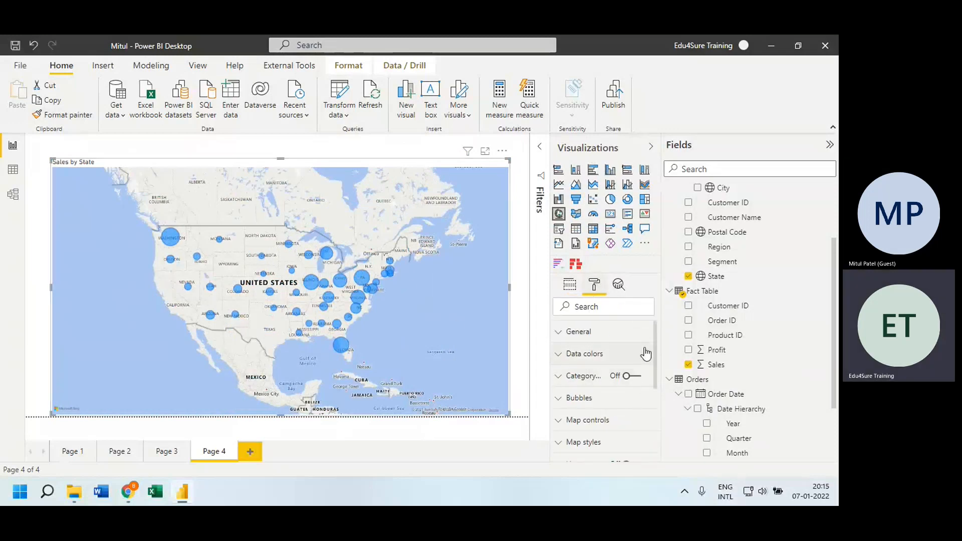
pyautogui.moveTo(654, 340)
pyautogui.mouseDown()
pyautogui.moveTo(656, 369)
pyautogui.moveTo(657, 339)
pyautogui.mouseUp()
pyautogui.click(597, 356)
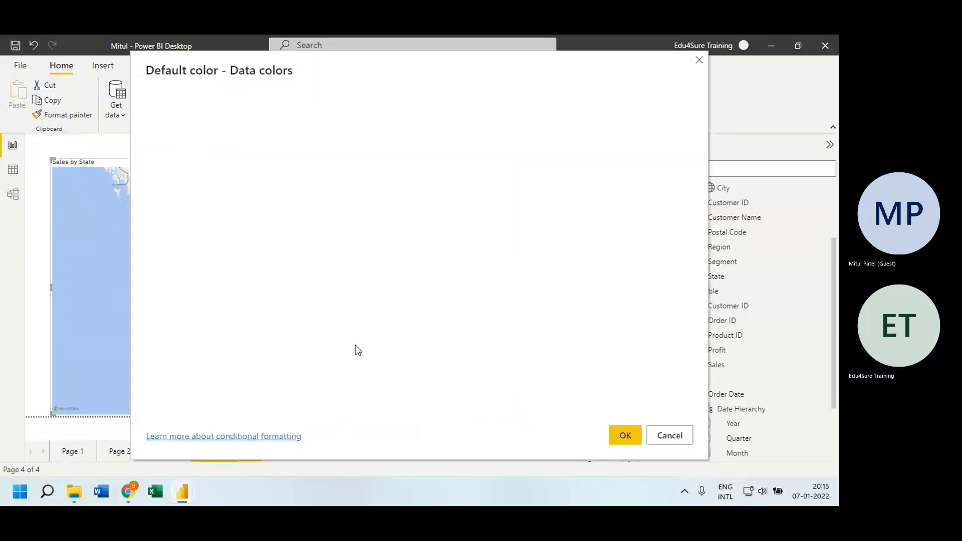
pyautogui.click(209, 118)
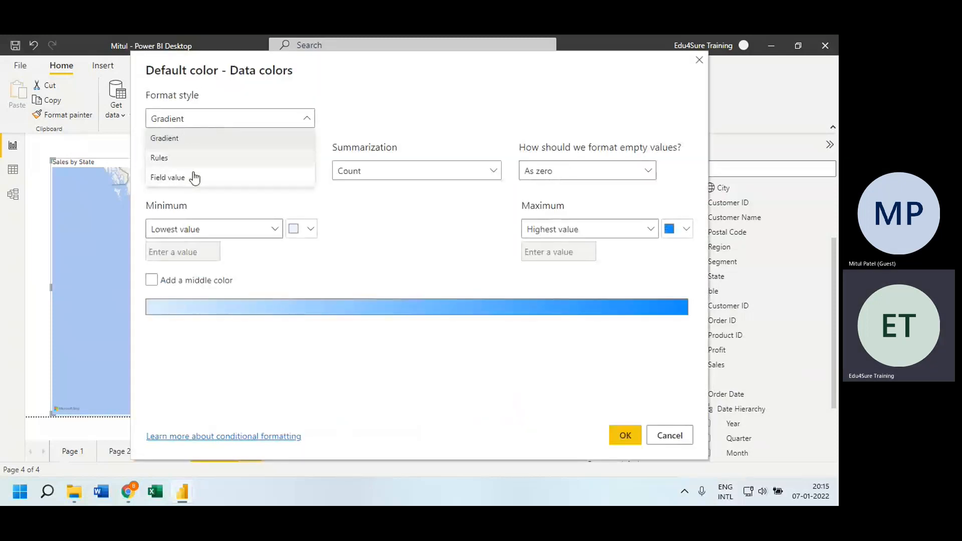
pyautogui.click(179, 143)
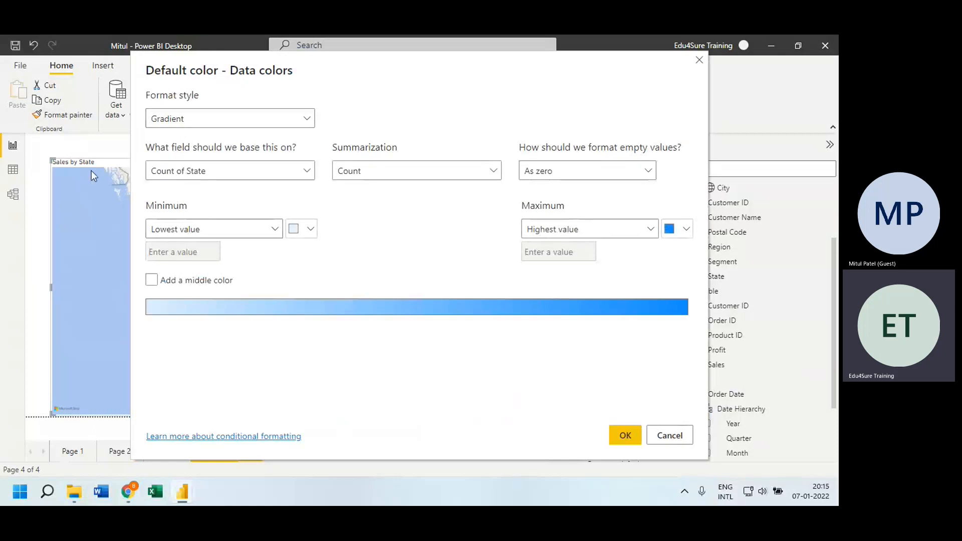
pyautogui.click(208, 121)
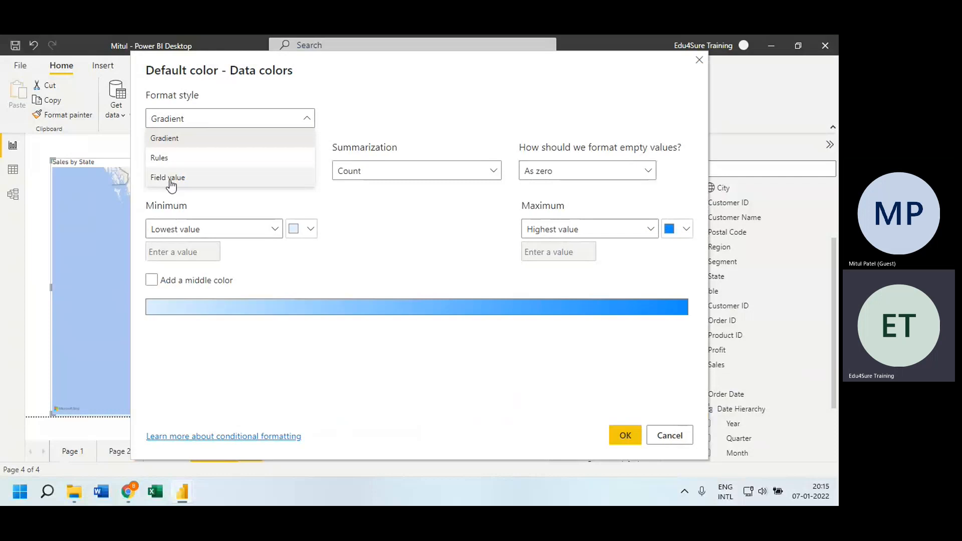
pyautogui.click(189, 143)
pyautogui.click(248, 169)
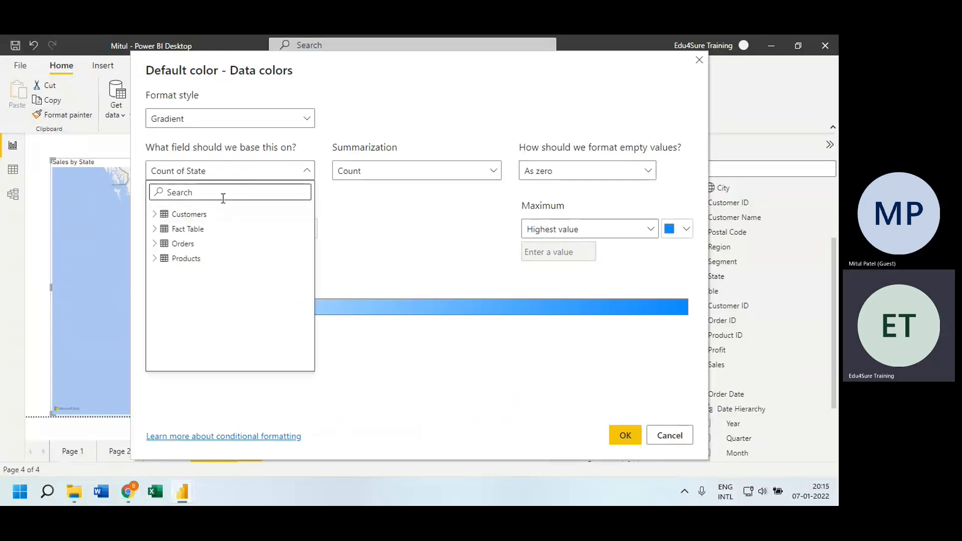
pyautogui.write('sales')
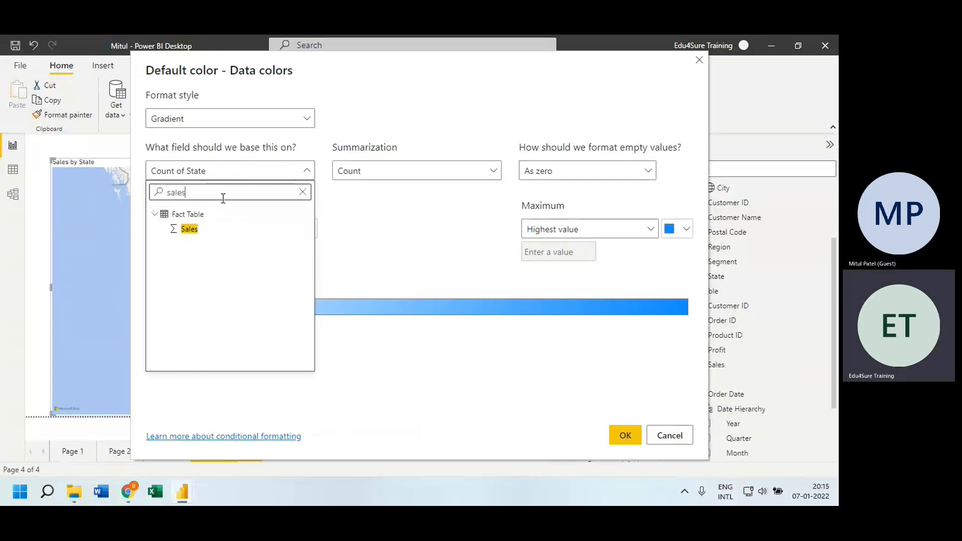
pyautogui.click(206, 230)
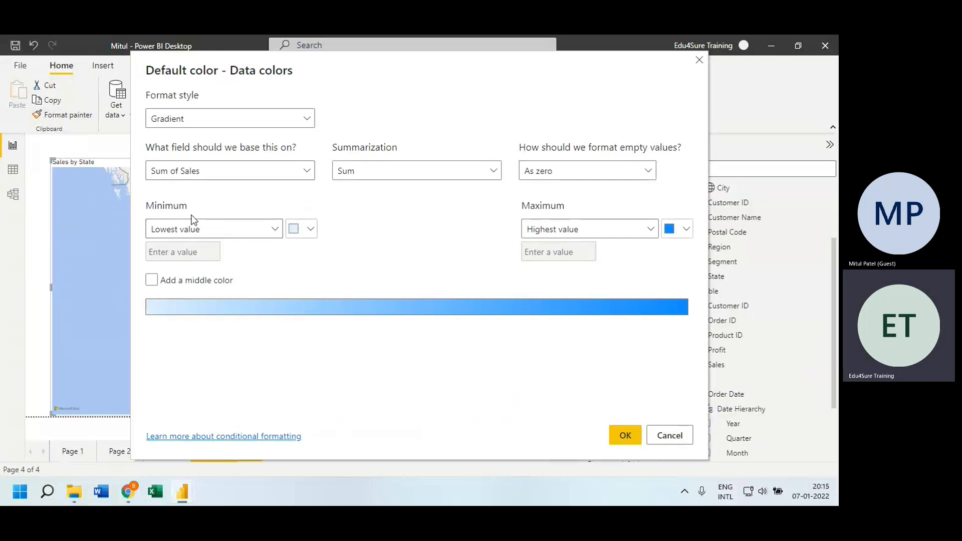
# Color the gradient's lowest value red and its highest value green, and apply the formatting to the map
pyautogui.click(311, 229)
pyautogui.click(457, 391)
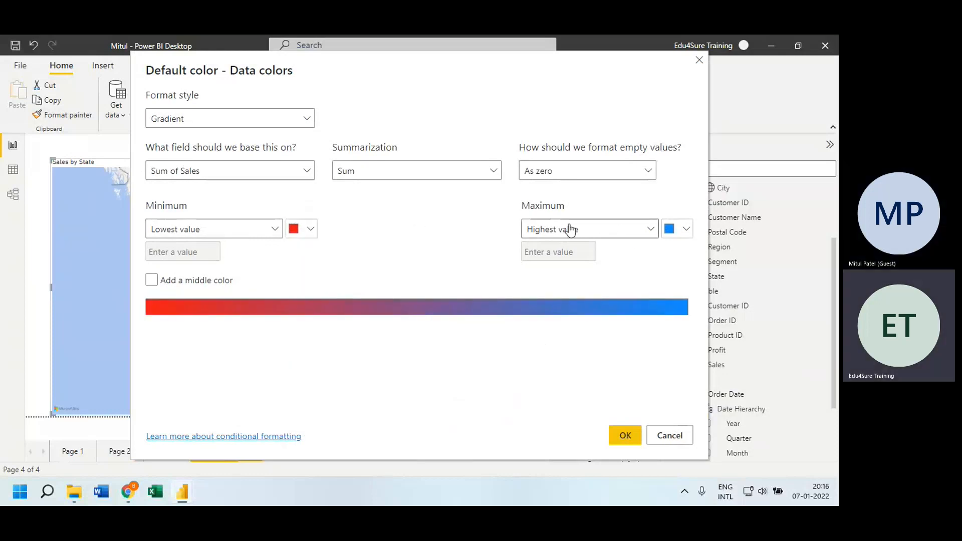
pyautogui.click(690, 231)
pyautogui.click(551, 419)
pyautogui.click(652, 254)
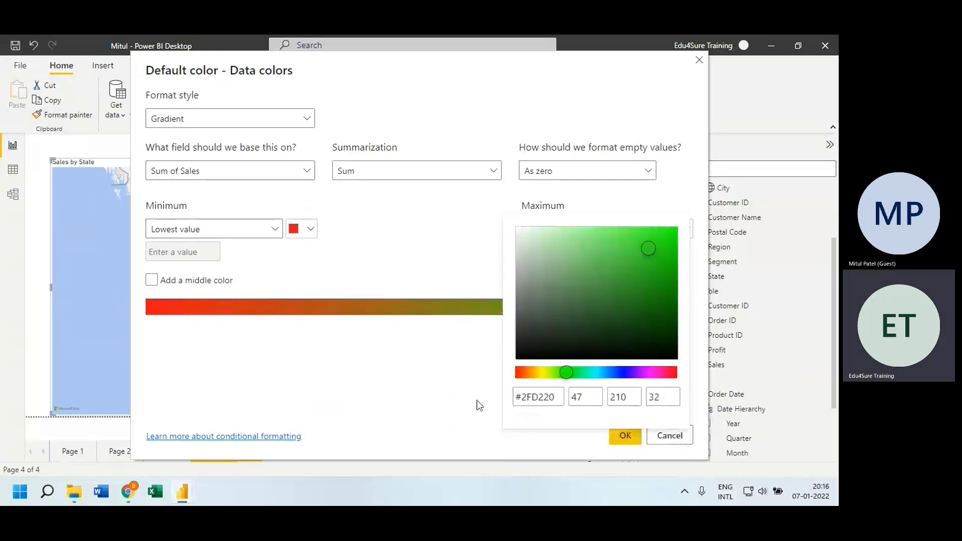
pyautogui.click(623, 435)
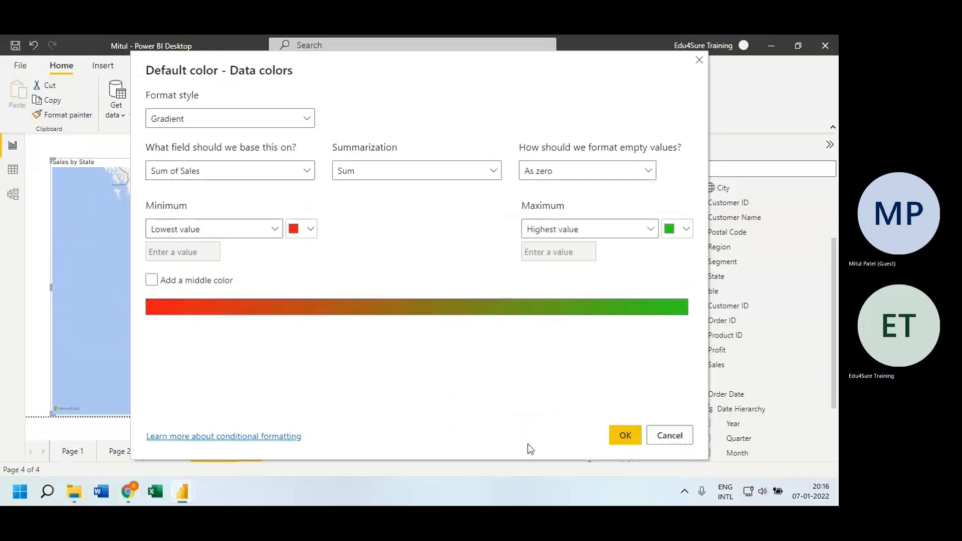
pyautogui.click(624, 436)
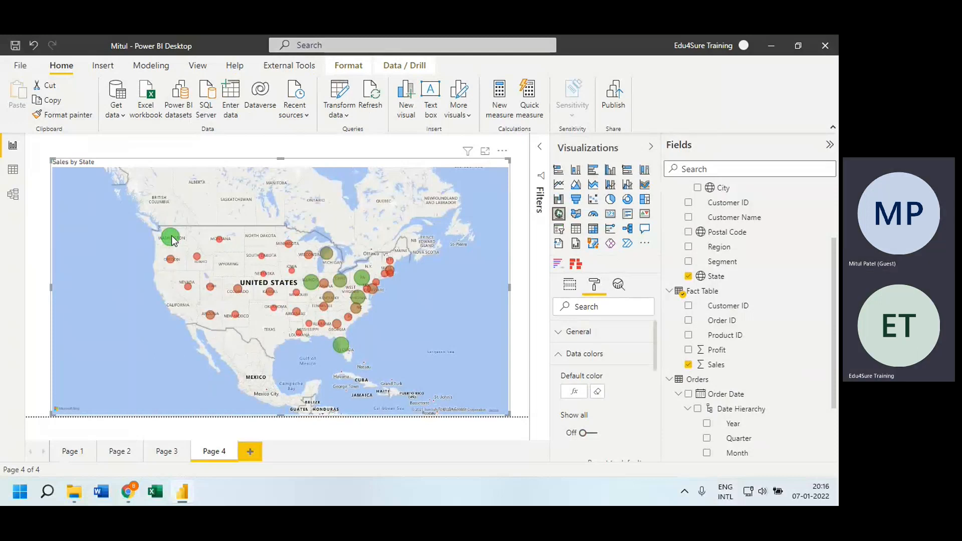
pyautogui.moveTo(172, 240)
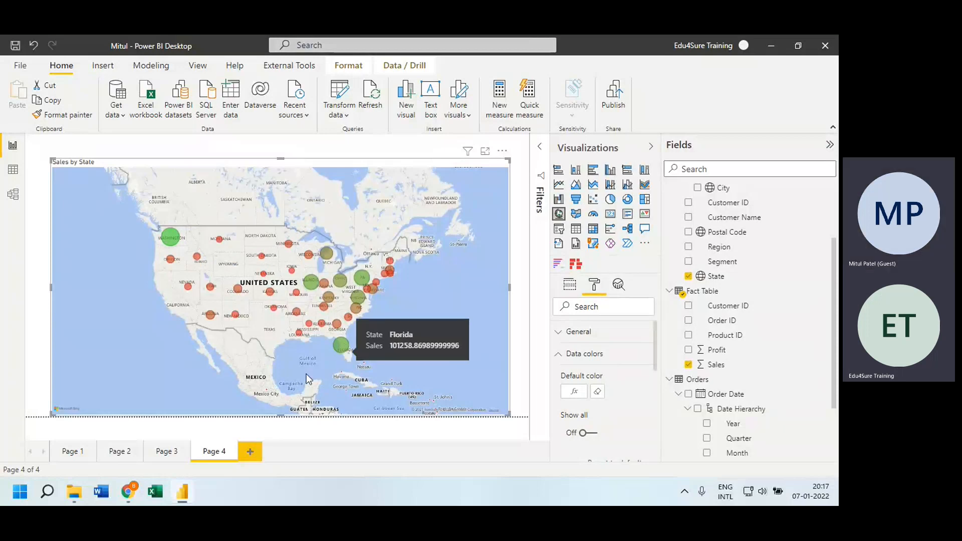
# Add a new report page named TT and show it at actual size
pyautogui.click(250, 451)
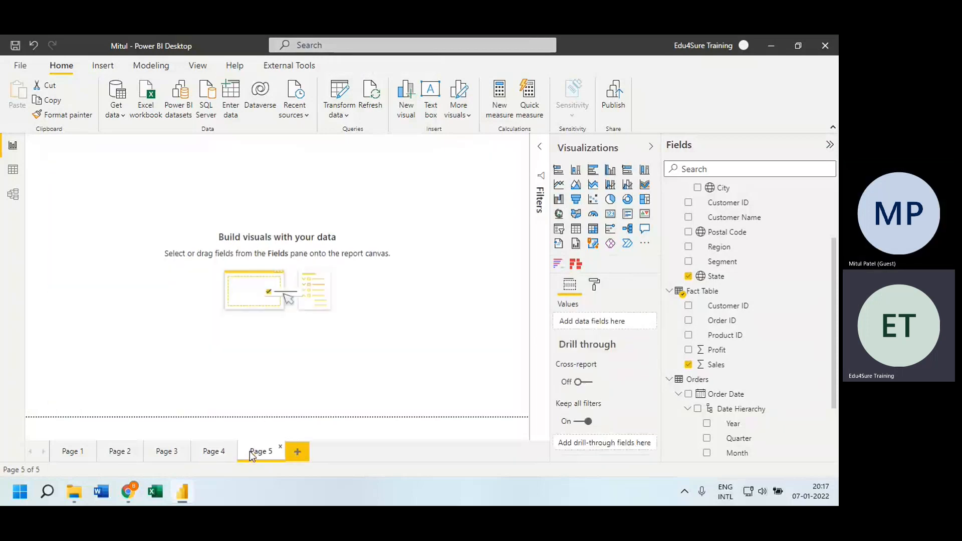
pyautogui.write('TT')
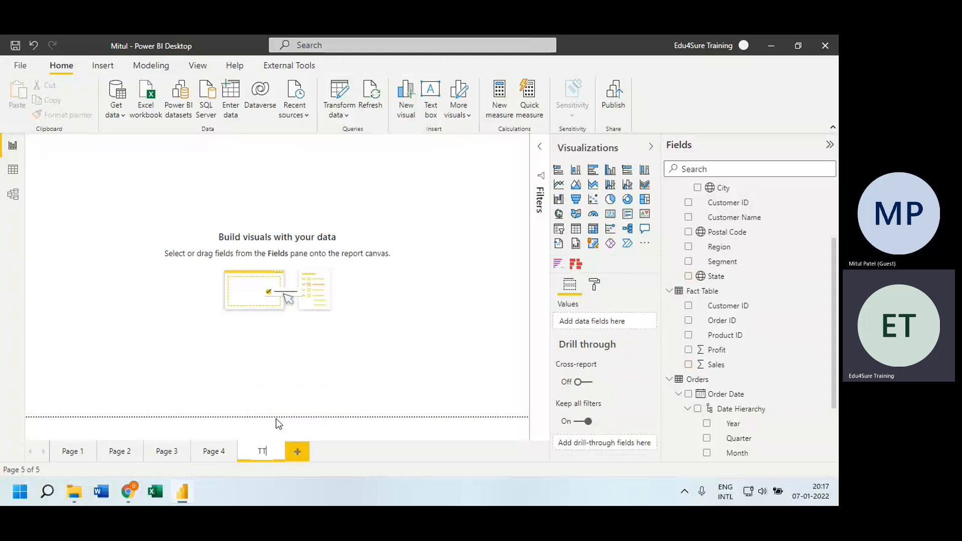
pyautogui.press('Return')
pyautogui.click(196, 71)
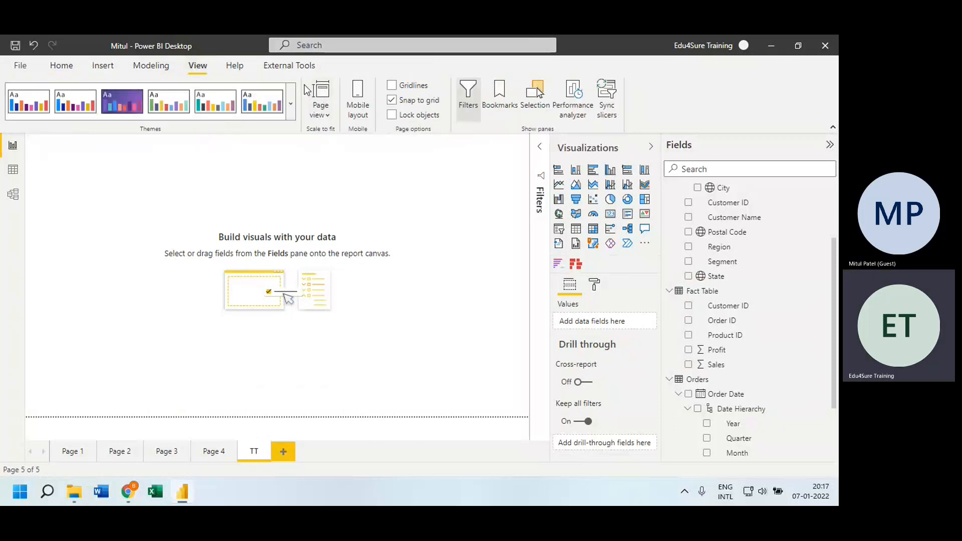
pyautogui.click(326, 113)
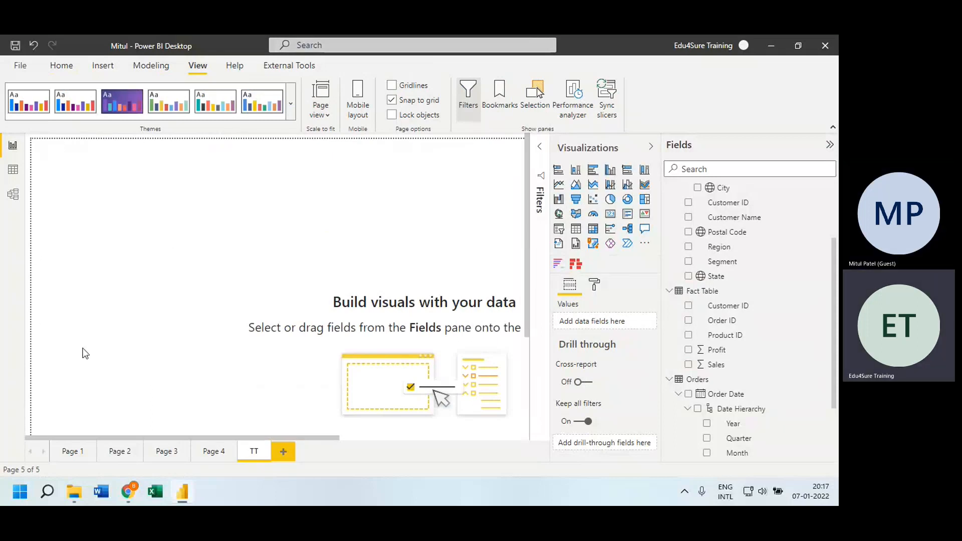
# Turn on the Tooltip option in the TT page's page information and return to Page 4
pyautogui.click(595, 286)
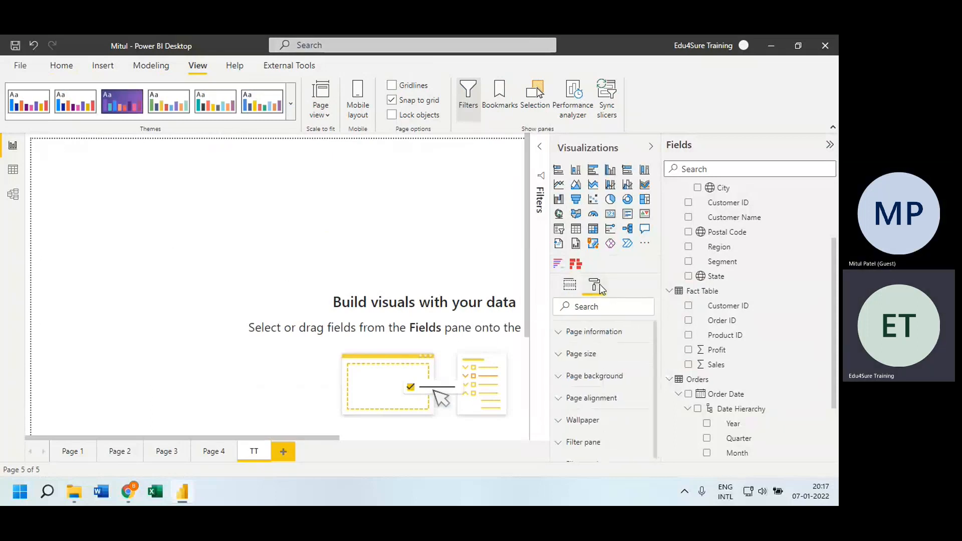
pyautogui.click(607, 333)
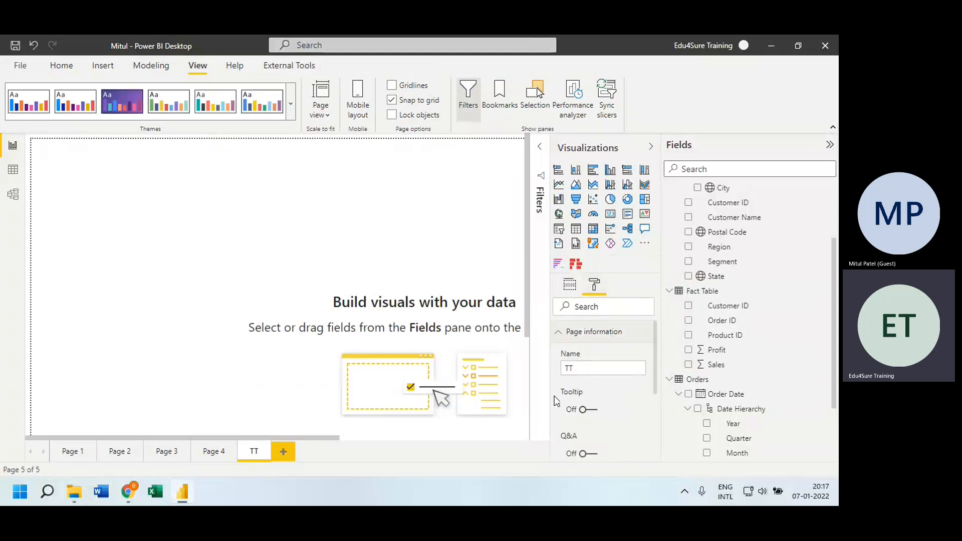
pyautogui.click(596, 411)
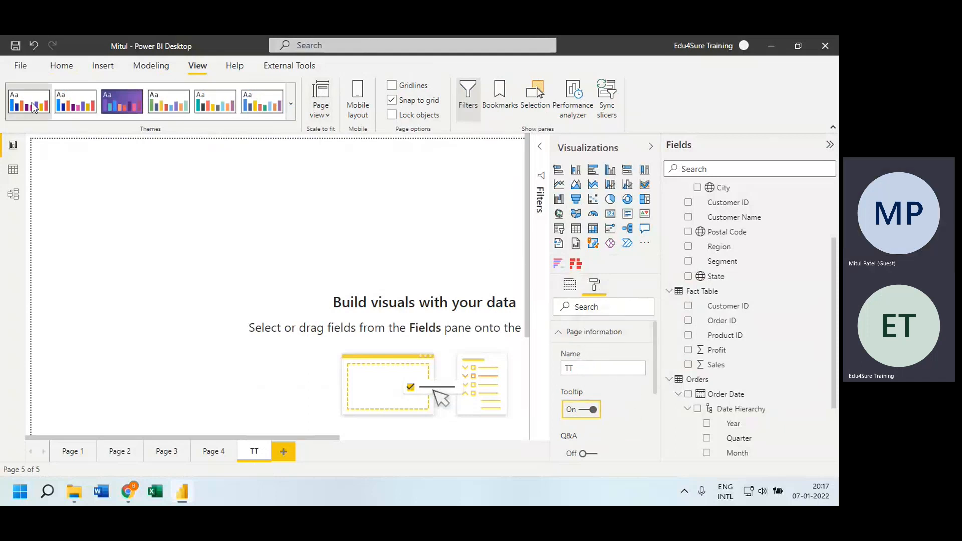
pyautogui.click(219, 455)
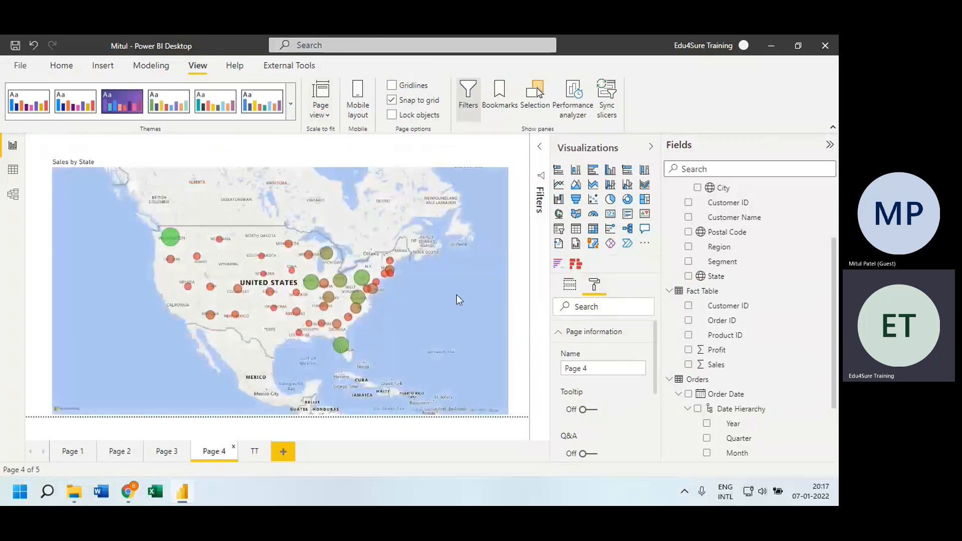
# Set the Sales by State map's tooltip to the Report page type and assign the TT page to it
pyautogui.click(509, 311)
pyautogui.scroll(-5, 622, 376)
pyautogui.click(560, 434)
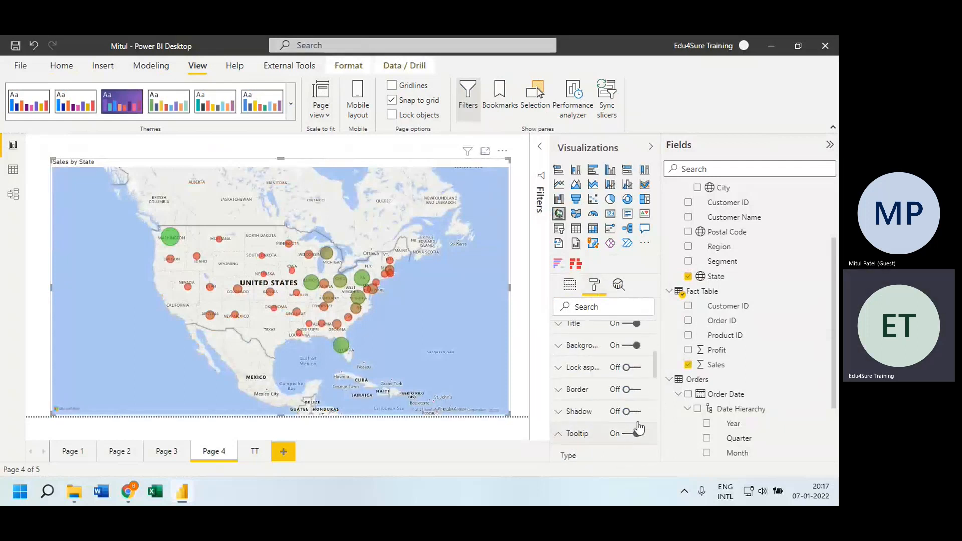
pyautogui.scroll(-3, 597, 380)
pyautogui.click(599, 339)
pyautogui.click(588, 384)
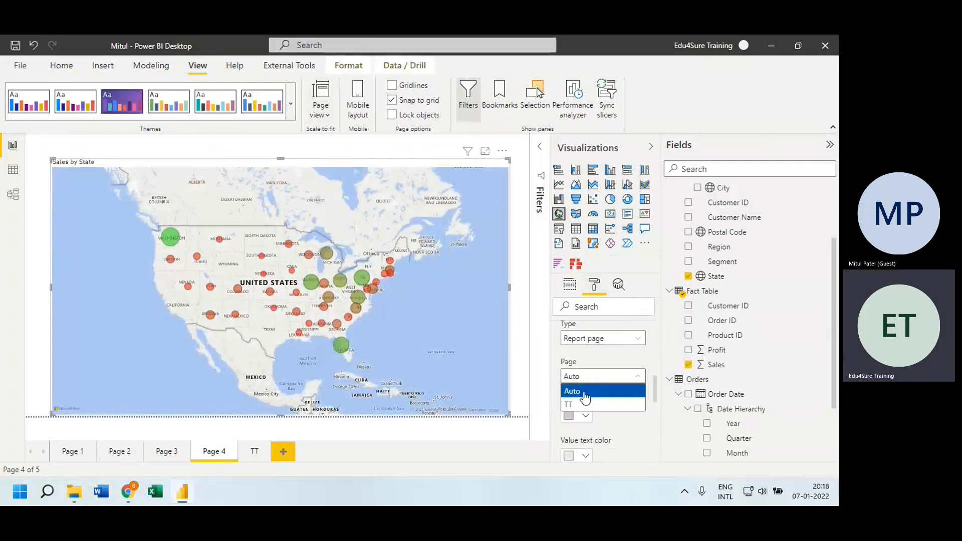
pyautogui.click(577, 407)
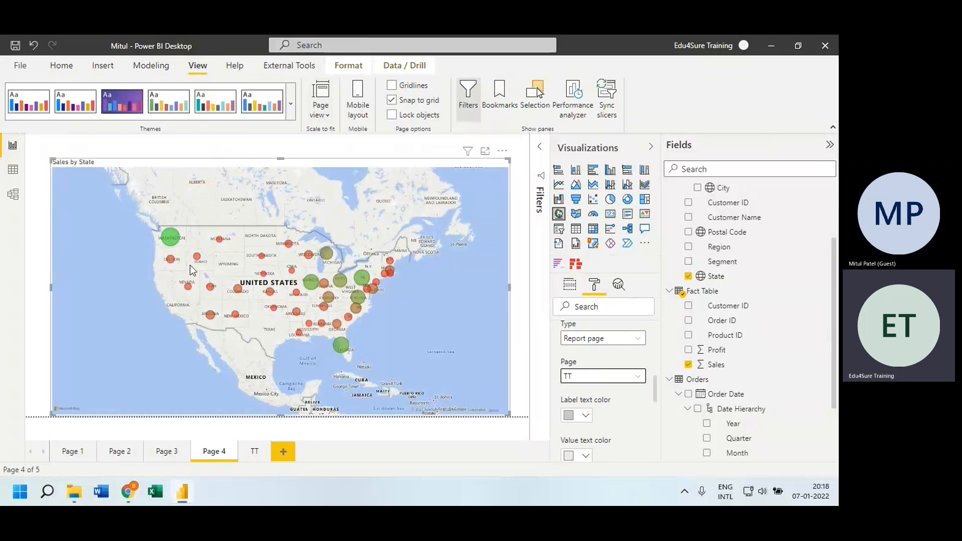
pyautogui.moveTo(172, 244)
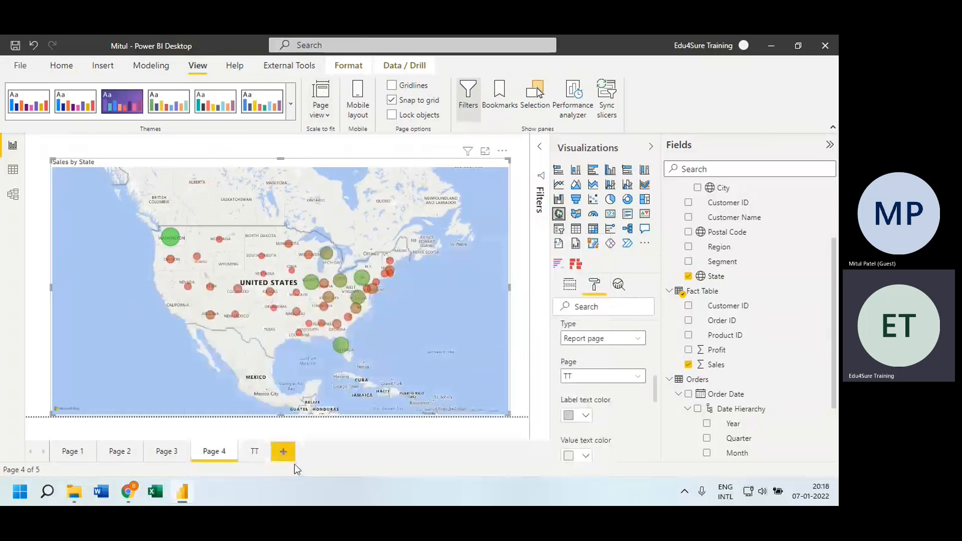
# Build a stacked bar chart of Sales by Customer Name on the TT page, moved away from the page corner and enlarged
pyautogui.click(255, 451)
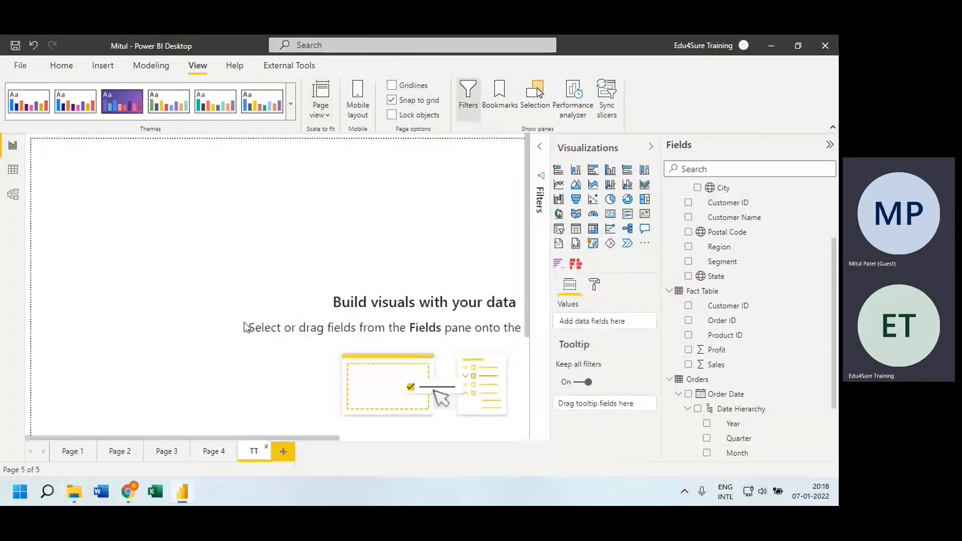
pyautogui.click(559, 169)
pyautogui.moveTo(182, 230); pyautogui.dragTo(231, 266)
pyautogui.moveTo(258, 345); pyautogui.dragTo(335, 371)
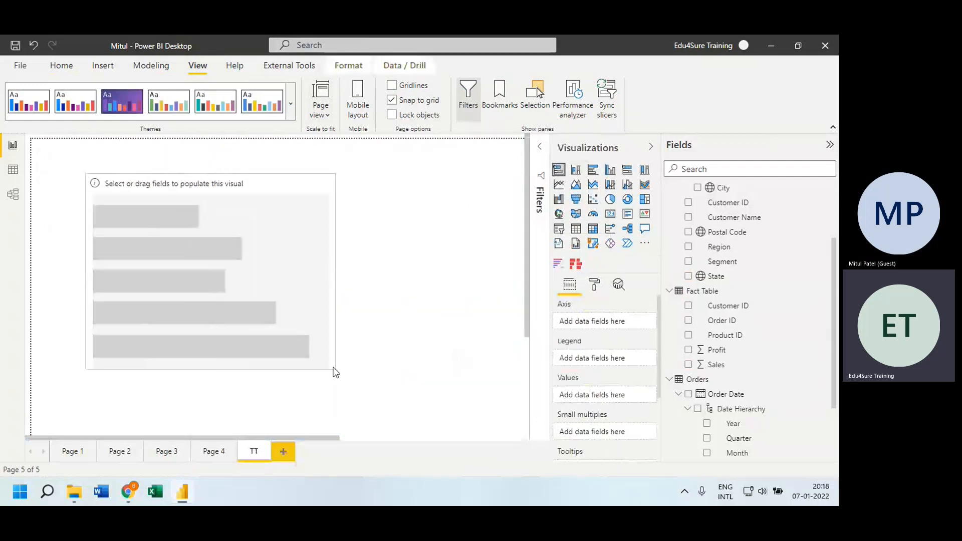
pyautogui.click(689, 218)
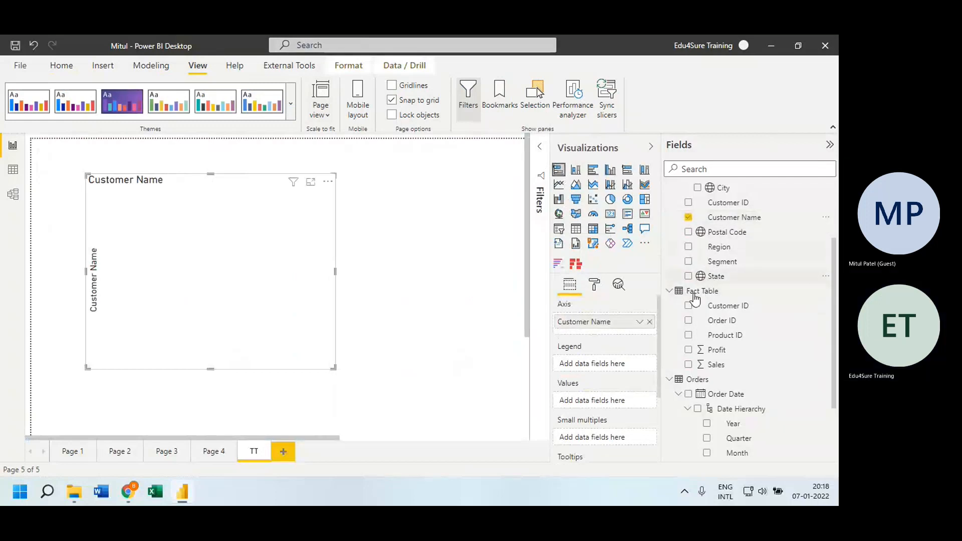
pyautogui.click(688, 365)
# Filter the bar chart's Customer Name to the Top 5 by Sales and enlarge the chart
pyautogui.click(540, 147)
pyautogui.click(464, 224)
pyautogui.click(473, 262)
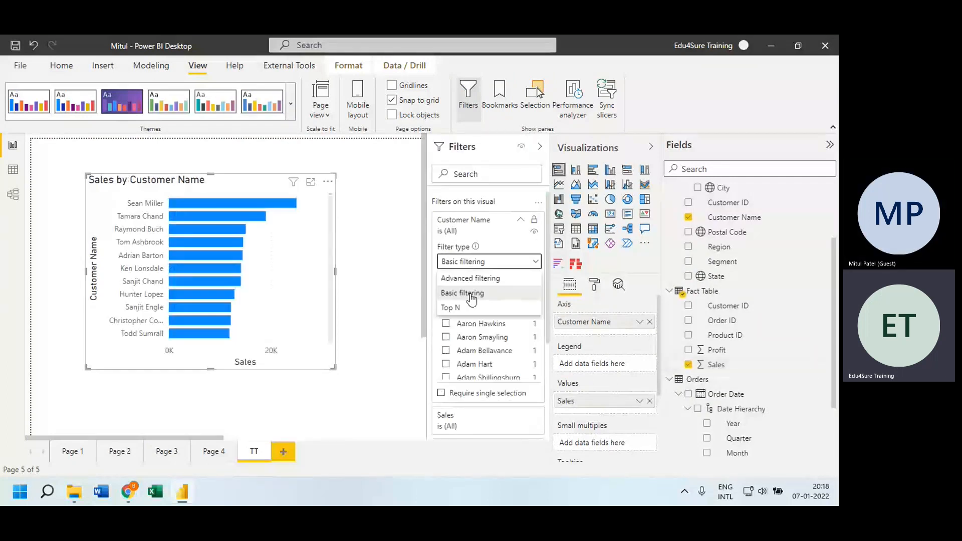
pyautogui.click(463, 307)
pyautogui.click(512, 290)
pyautogui.write('5')
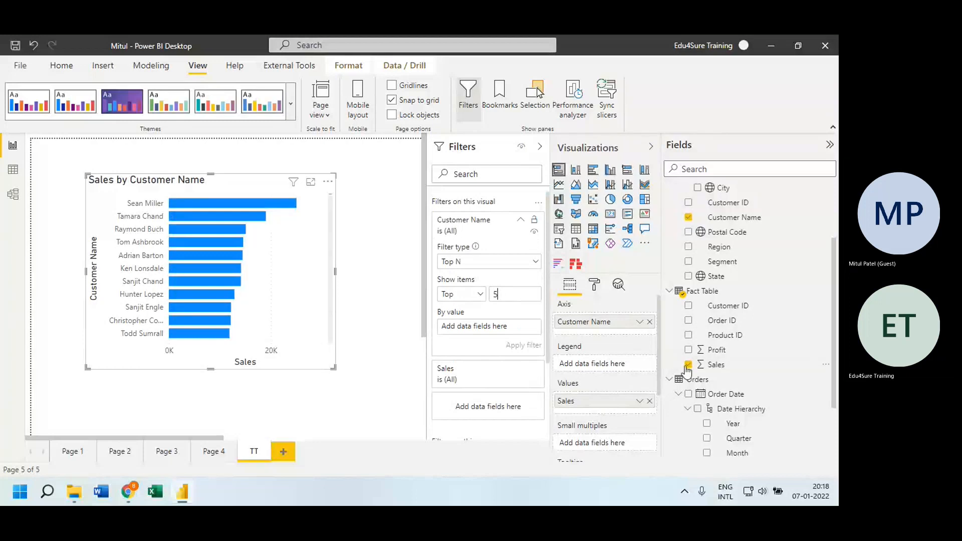
pyautogui.moveTo(716, 365); pyautogui.dragTo(489, 328)
pyautogui.click(523, 343)
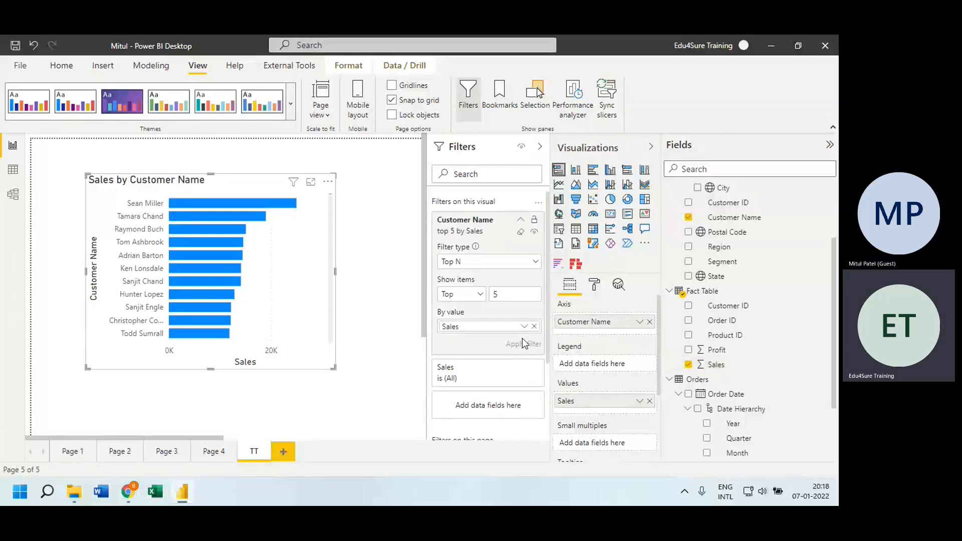
pyautogui.click(540, 146)
pyautogui.moveTo(334, 369); pyautogui.dragTo(446, 386)
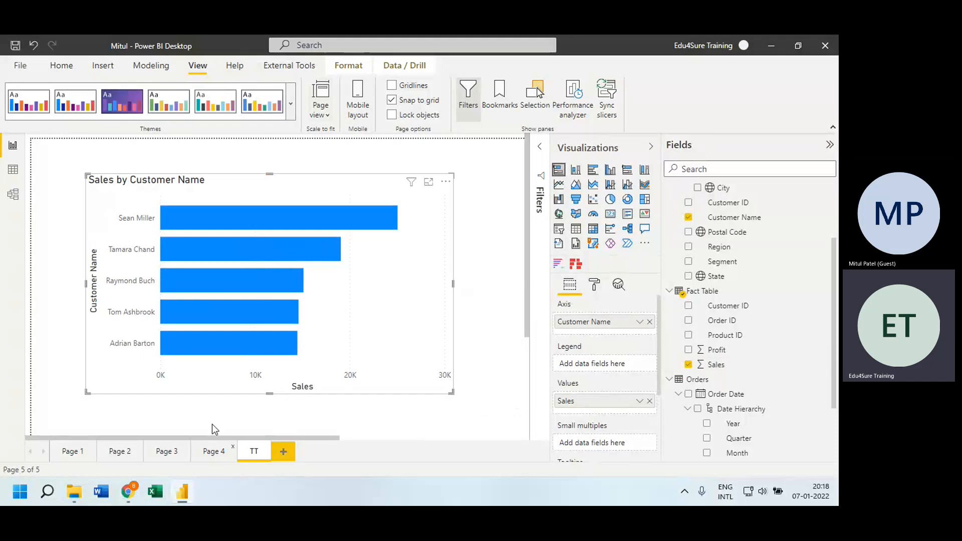
# Return to Page 4 and check the custom tooltip on several western state bubbles, including Washington and Oregon
pyautogui.click(214, 451)
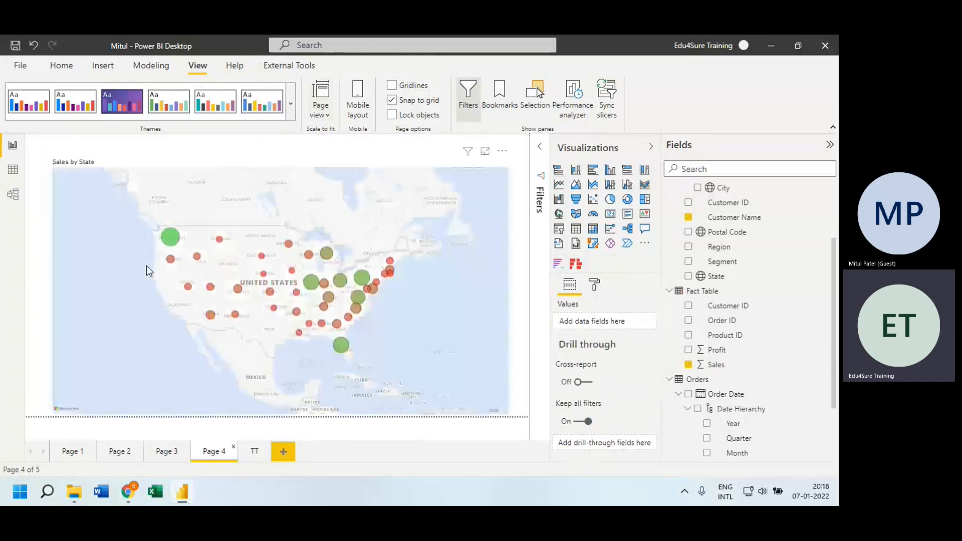
pyautogui.moveTo(171, 239)
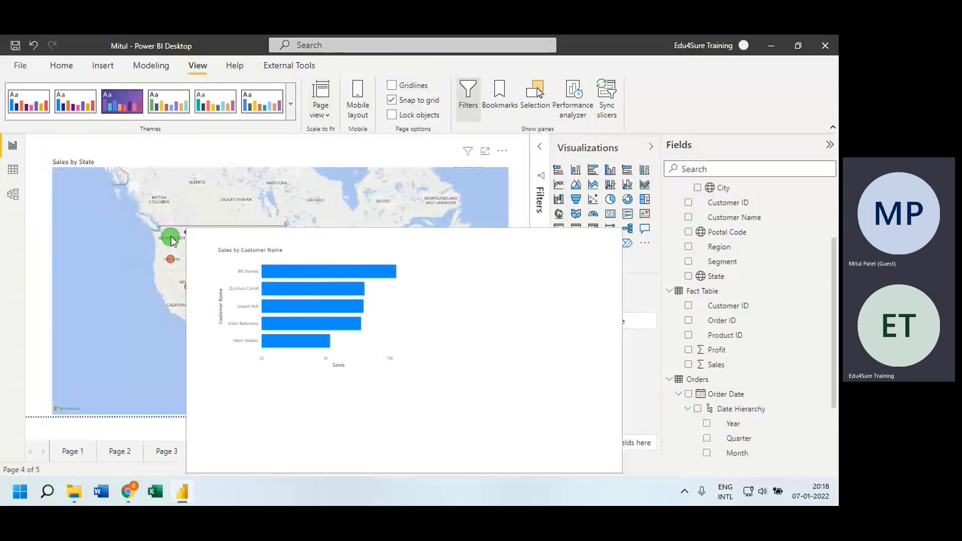
pyautogui.moveTo(173, 259)
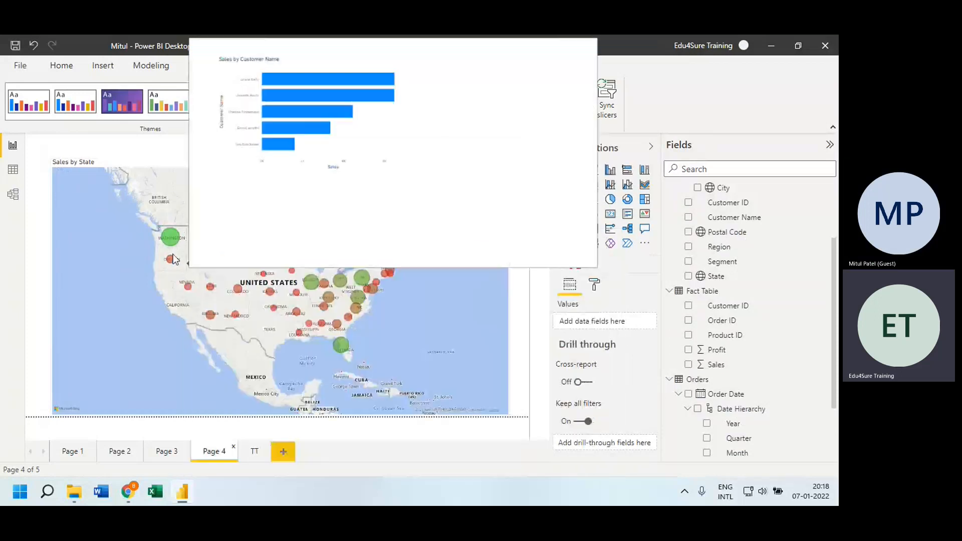
pyautogui.moveTo(213, 289)
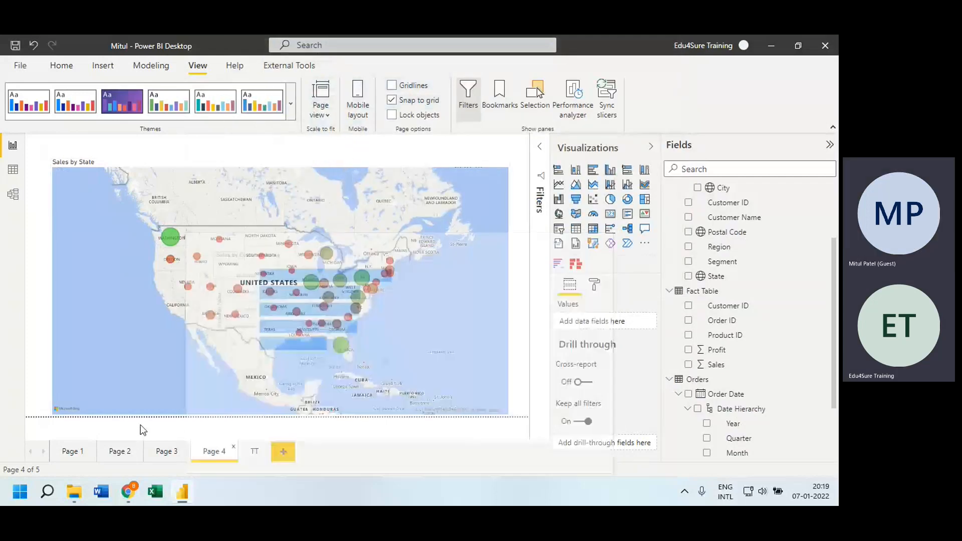
# Change the TT page's size type, trying Custom and settling on Letter
pyautogui.click(256, 451)
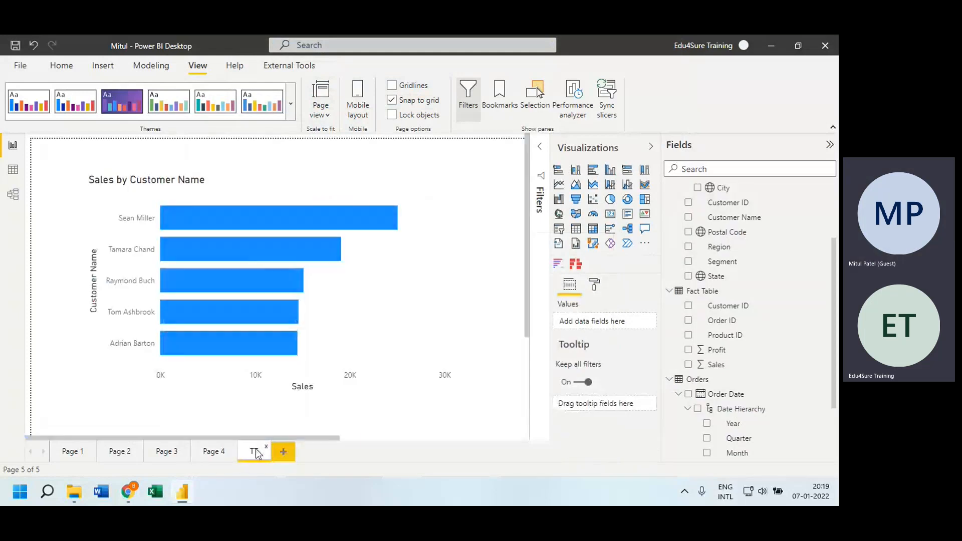
pyautogui.click(596, 285)
pyautogui.click(592, 353)
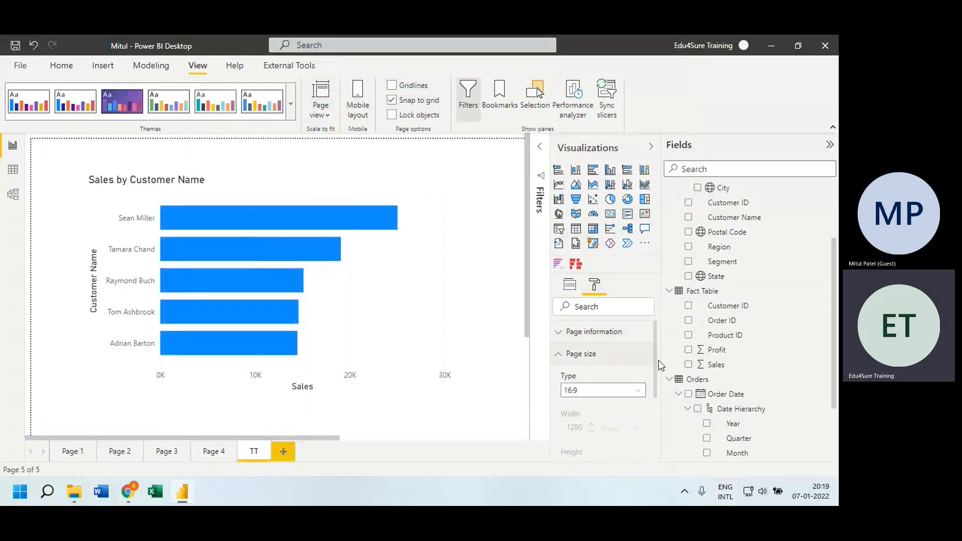
pyautogui.moveTo(655, 341); pyautogui.dragTo(656, 356)
pyautogui.click(591, 364)
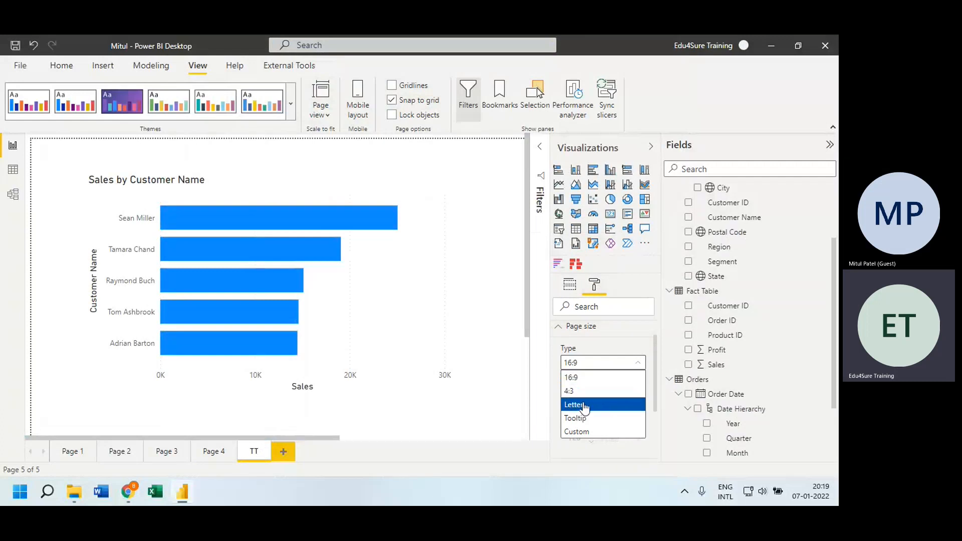
pyautogui.click(591, 432)
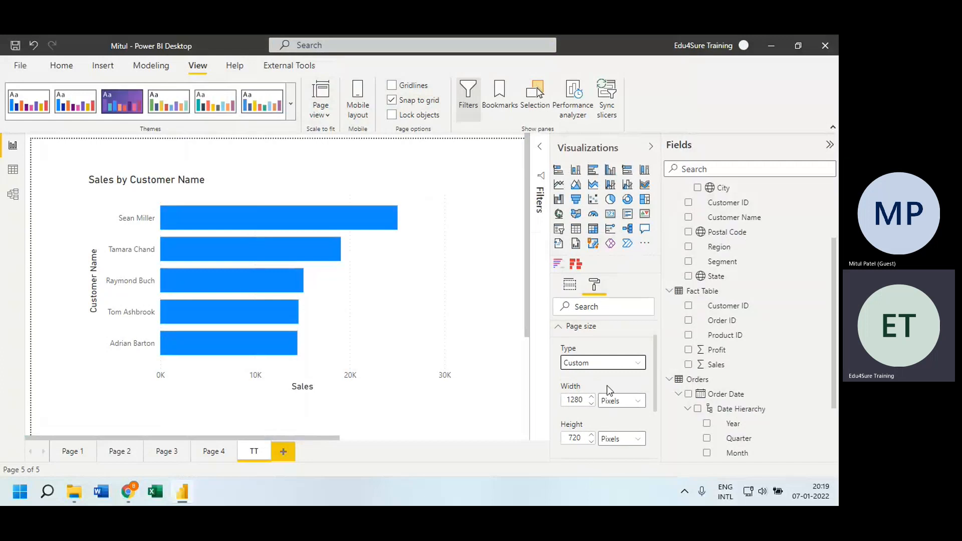
pyautogui.click(584, 366)
pyautogui.click(589, 407)
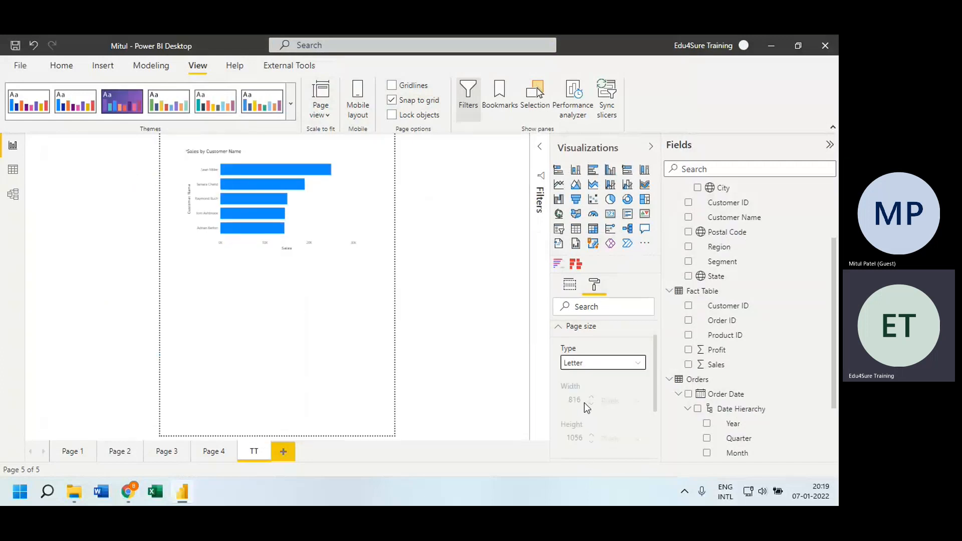
# Check the resized tooltip page on the Washington bubble of the Page 4 map
pyautogui.click(223, 457)
pyautogui.moveTo(169, 238)
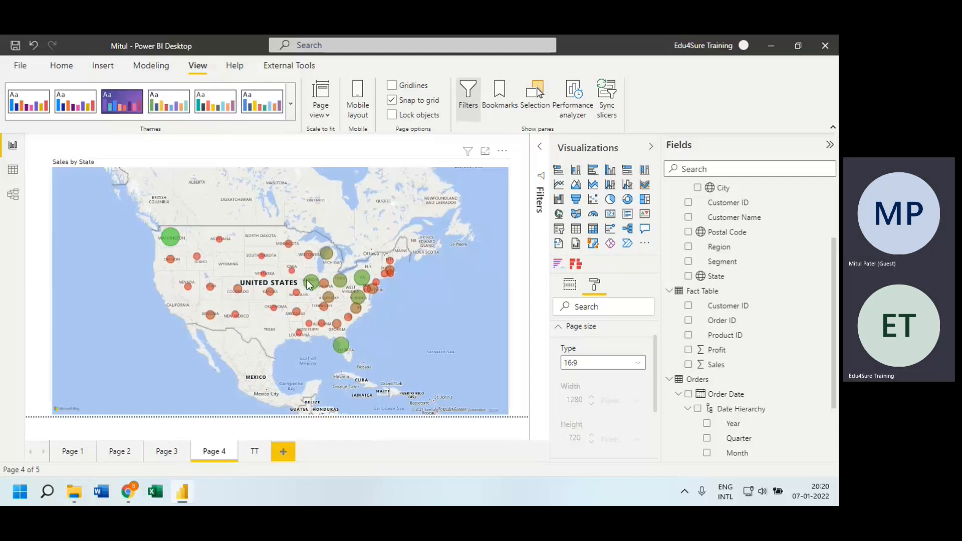
pyautogui.moveTo(171, 238)
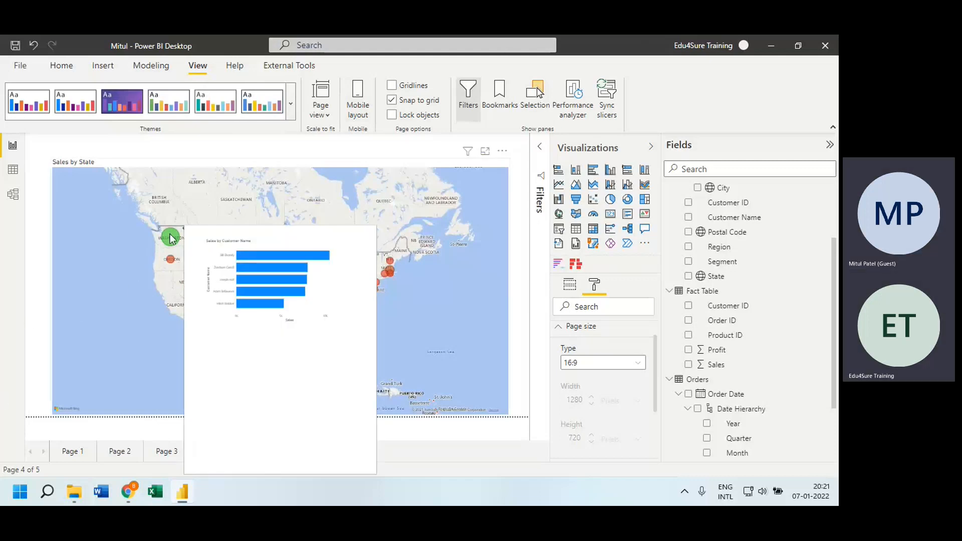
# Add a new report page with an enlarged line chart of Sales by Order Date
pyautogui.click(268, 454)
pyautogui.click(276, 455)
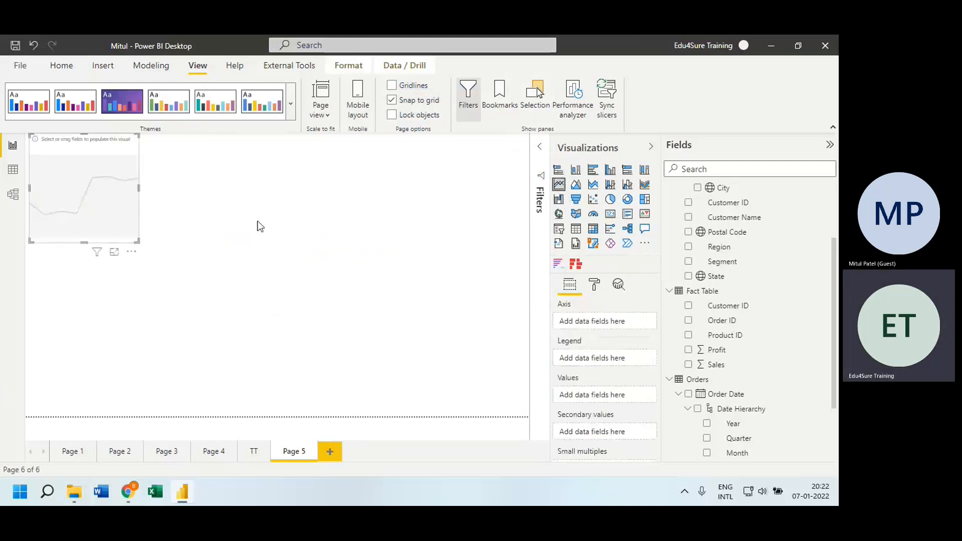
pyautogui.moveTo(120, 189); pyautogui.dragTo(162, 234)
pyautogui.moveTo(181, 285); pyautogui.dragTo(391, 384)
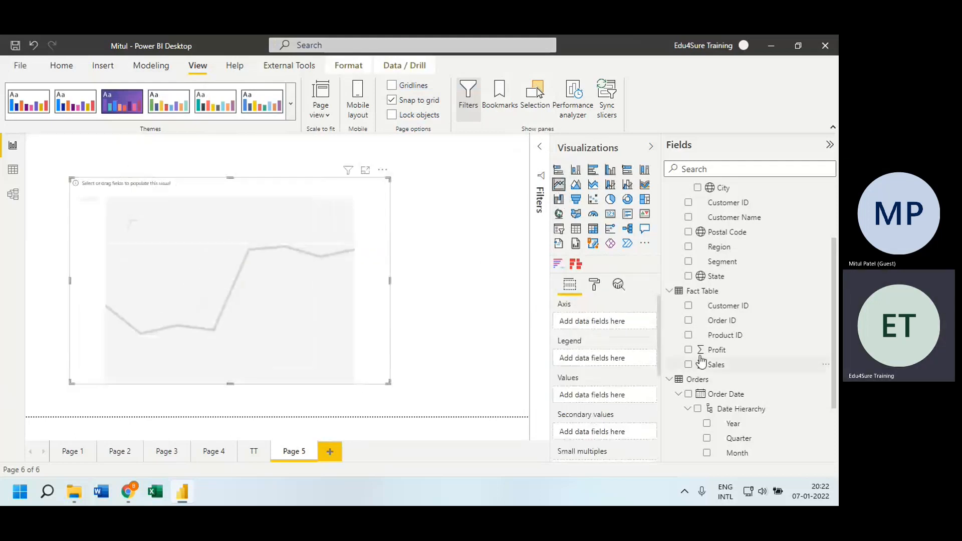
pyautogui.click(690, 395)
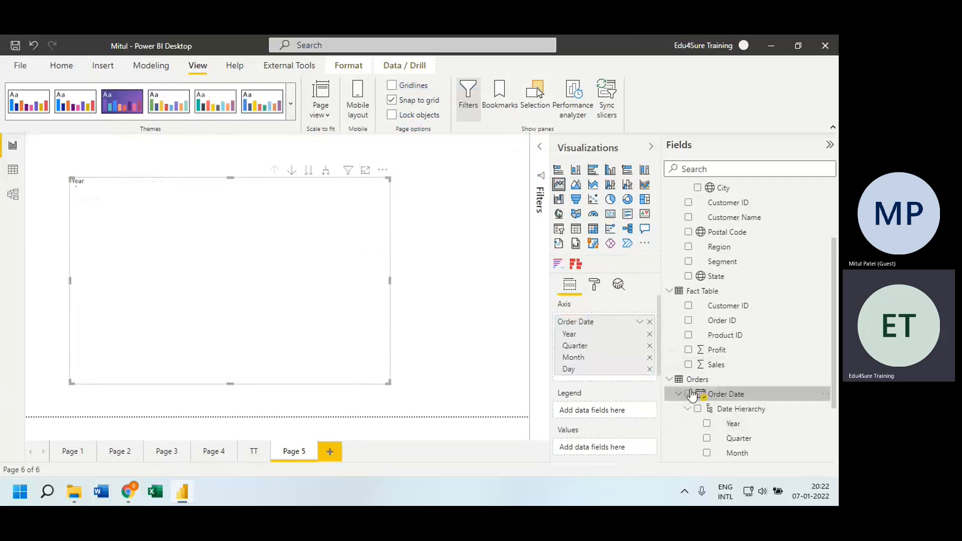
pyautogui.click(688, 365)
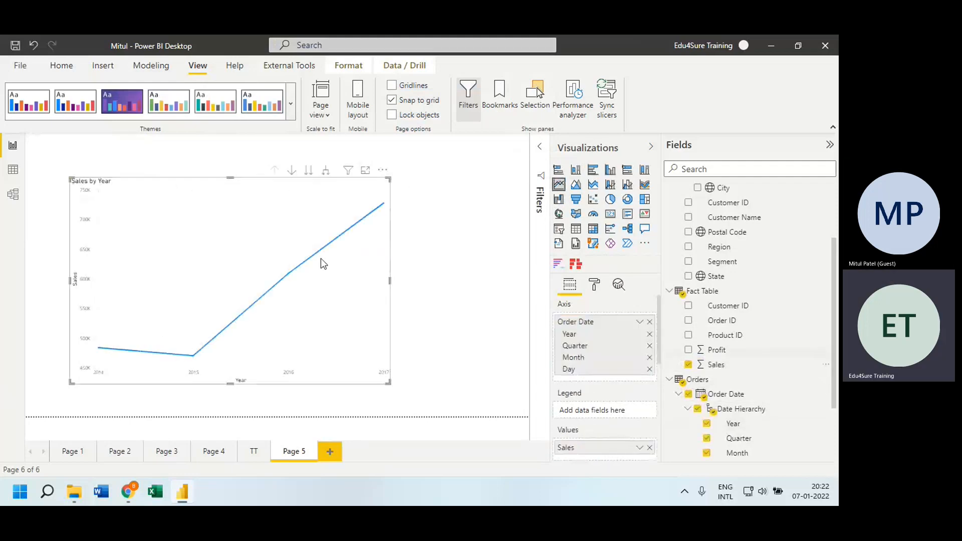
# Add a forecast to the Sales by Year line chart
pyautogui.moveTo(384, 209)
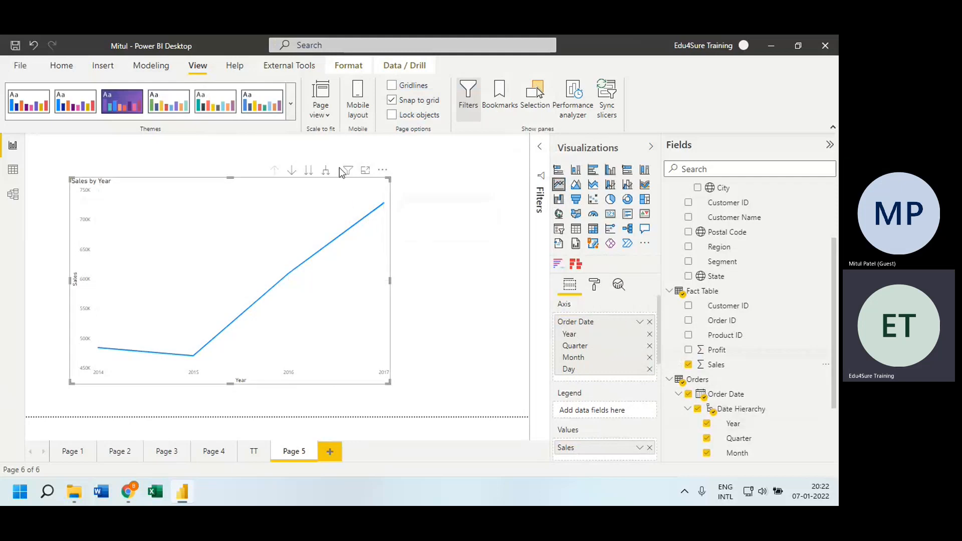
pyautogui.moveTo(335, 209)
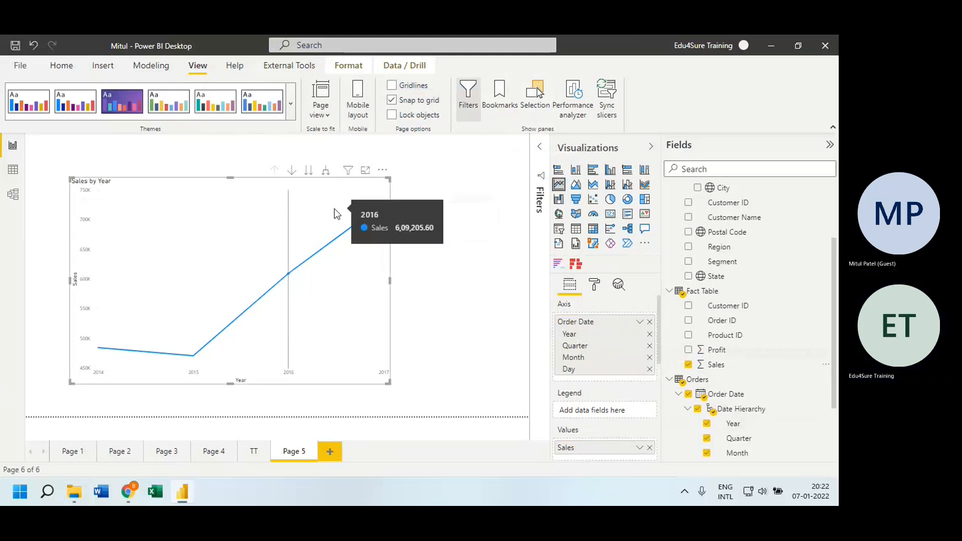
pyautogui.click(619, 285)
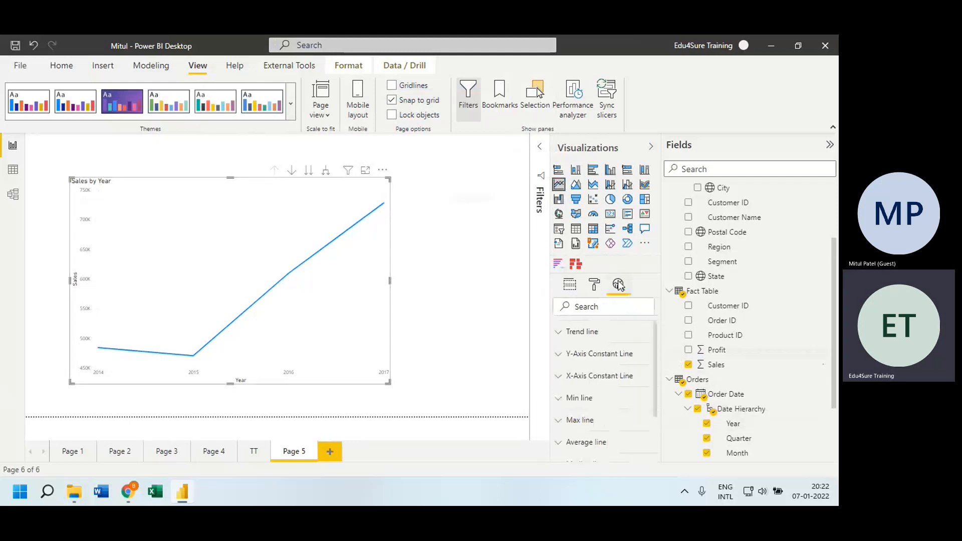
pyautogui.moveTo(657, 332); pyautogui.dragTo(657, 397)
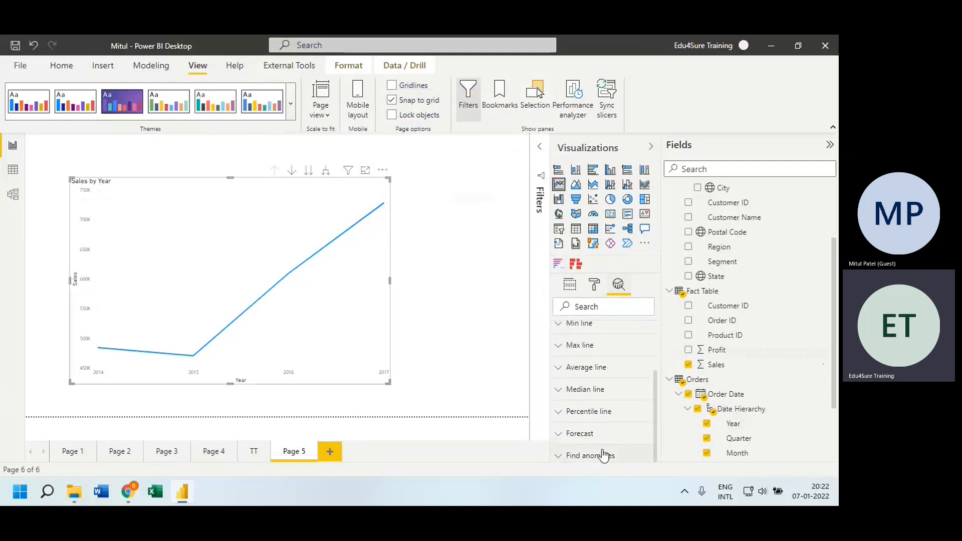
pyautogui.click(575, 434)
pyautogui.moveTo(656, 351); pyautogui.dragTo(654, 372)
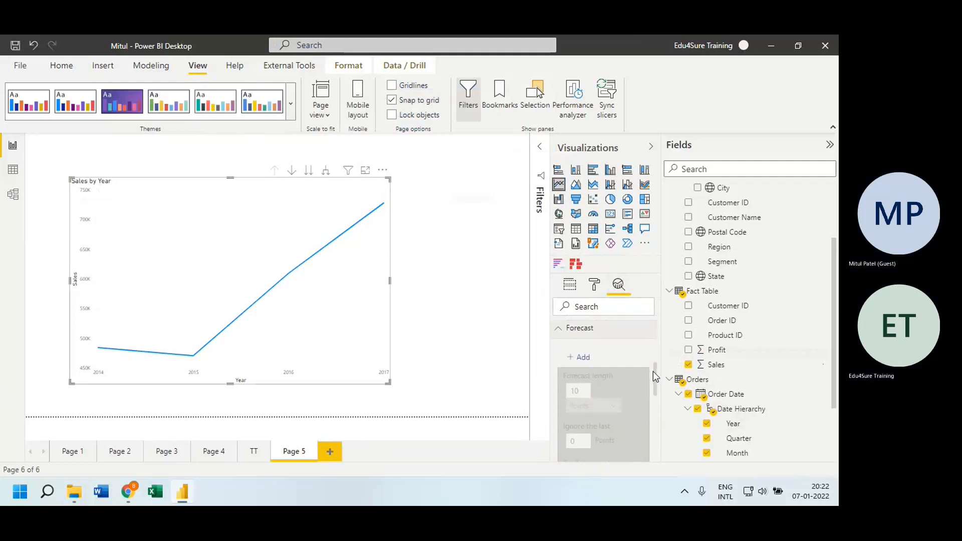
pyautogui.click(583, 357)
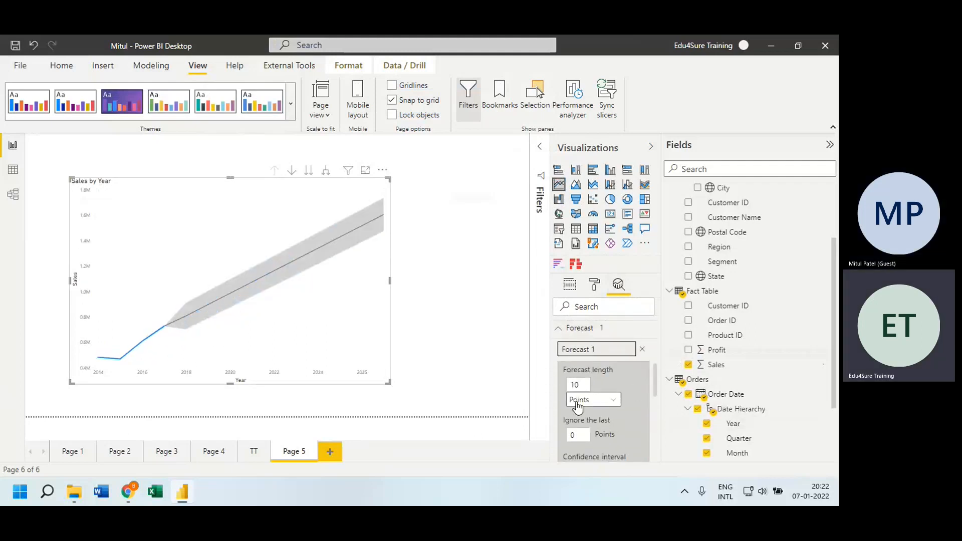
# Set the forecast length of the Sales by Year line chart to 3 years
pyautogui.click(594, 401)
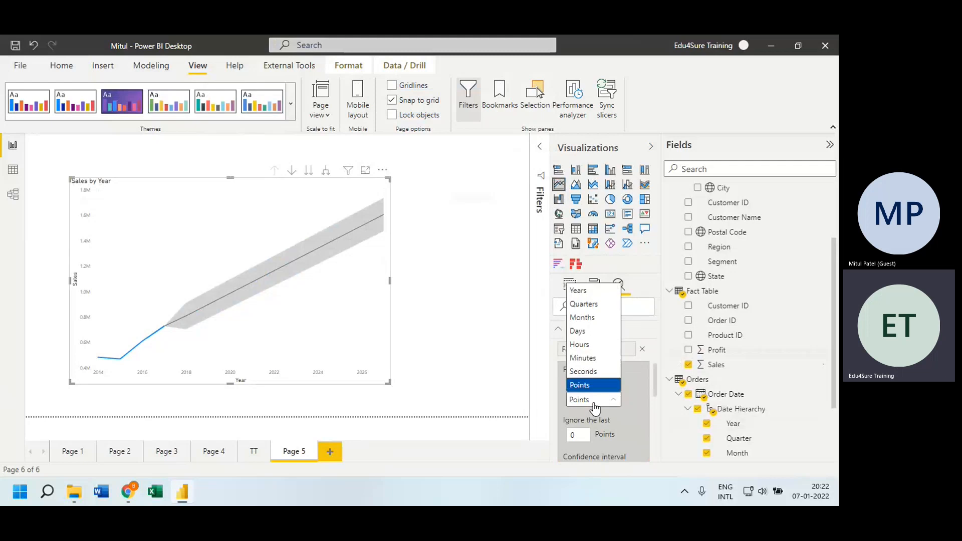
pyautogui.click(591, 292)
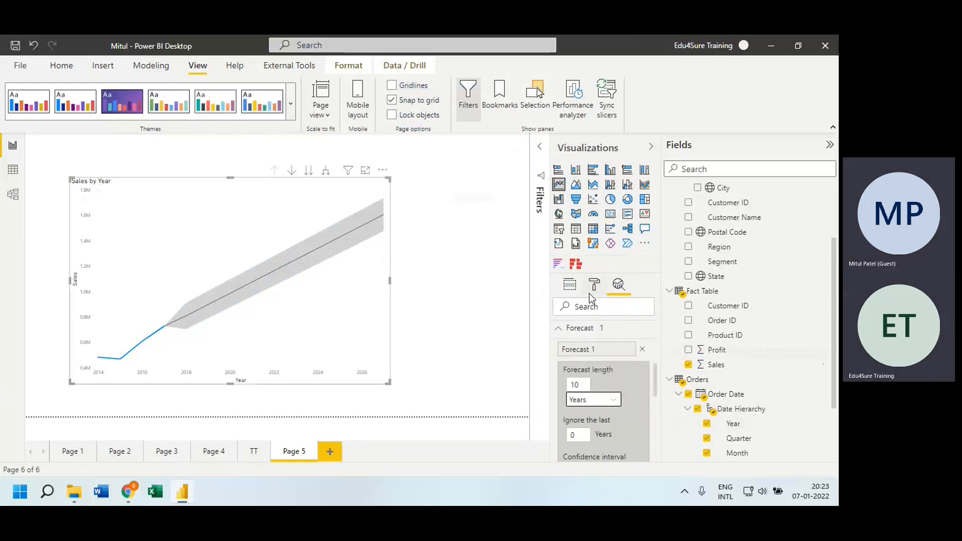
pyautogui.doubleClick(578, 385)
pyautogui.press('BackSpace')
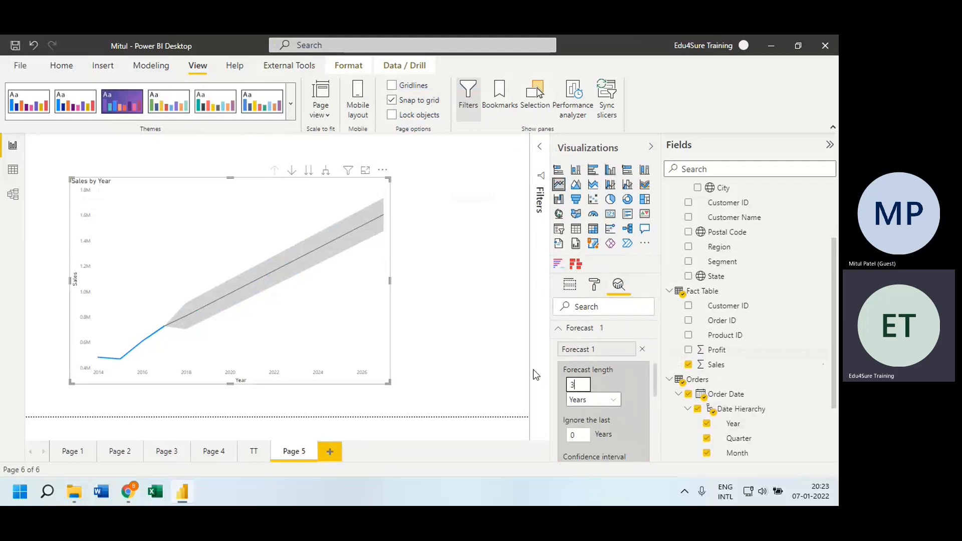
pyautogui.write('3')
pyautogui.click(653, 380)
pyautogui.moveTo(582, 415)
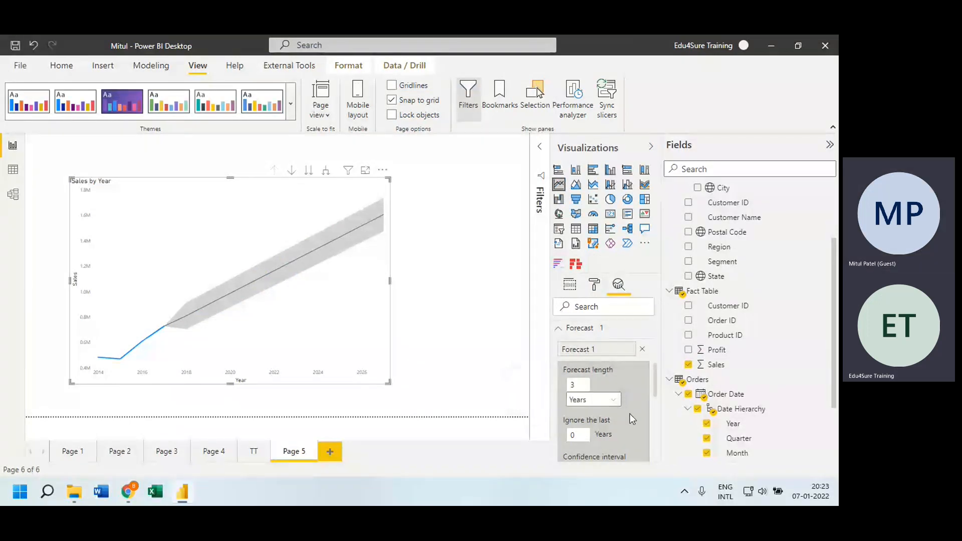
# Set the forecast's confidence interval to 99% and apply the forecast settings
pyautogui.moveTo(654, 381); pyautogui.dragTo(654, 405)
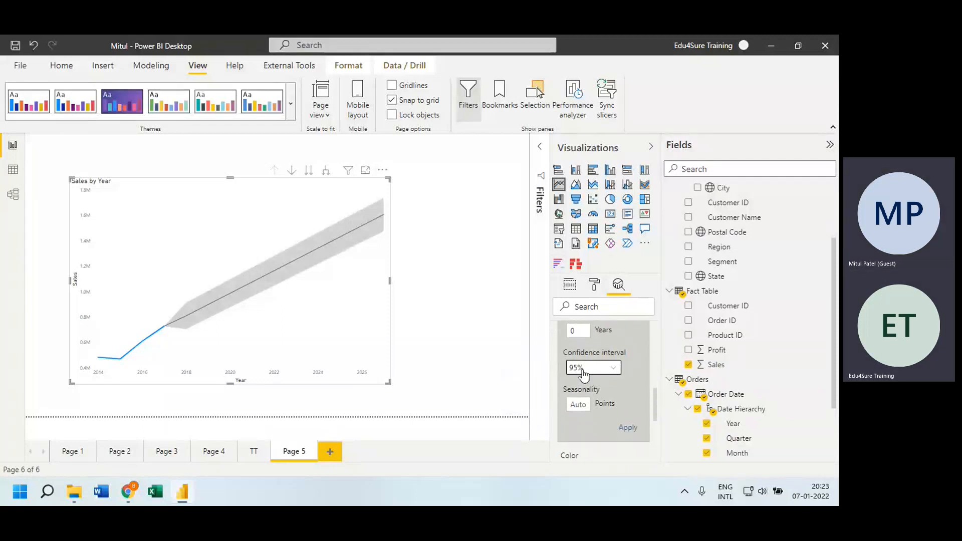
pyautogui.click(584, 374)
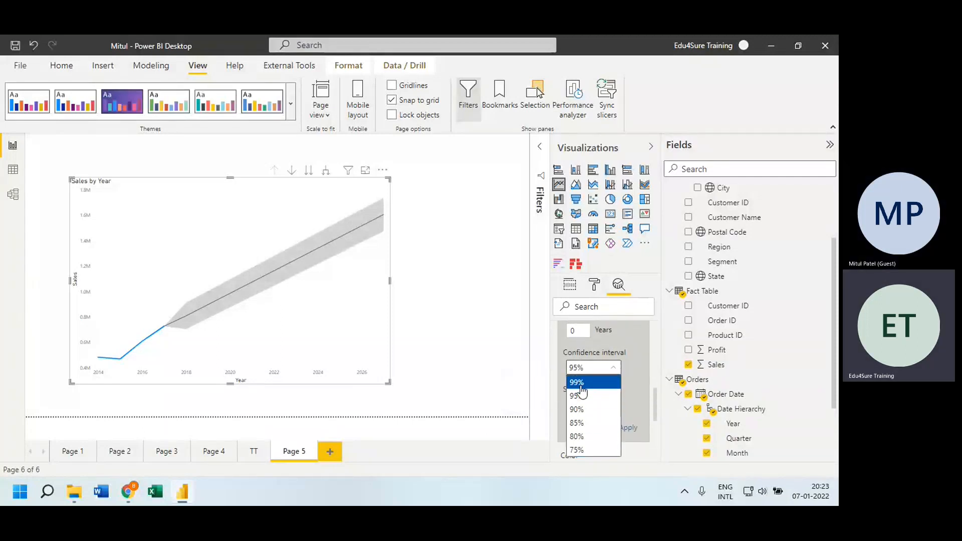
pyautogui.click(581, 383)
pyautogui.click(624, 429)
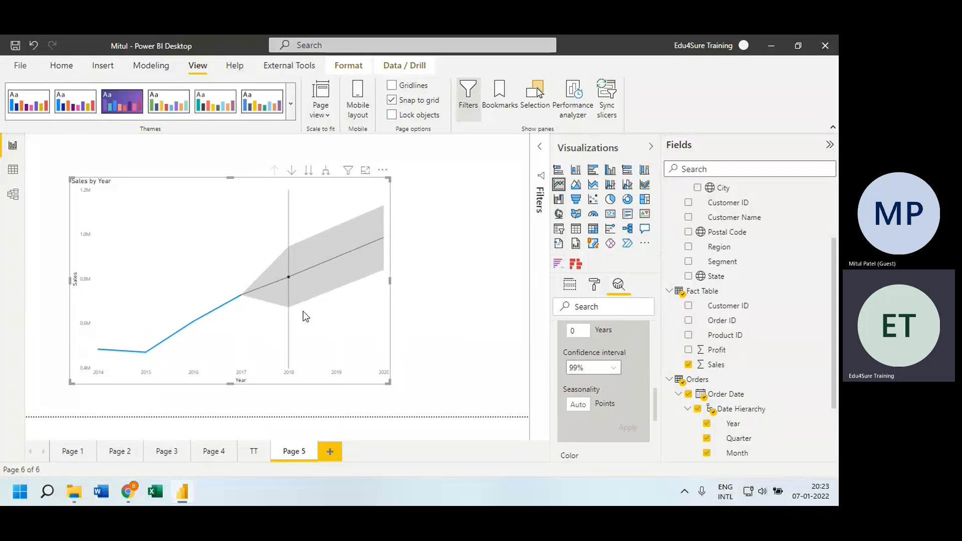
# Examine the forecast values with their upper and lower bounds on the chart and as a table, and return to the report
pyautogui.moveTo(290, 287)
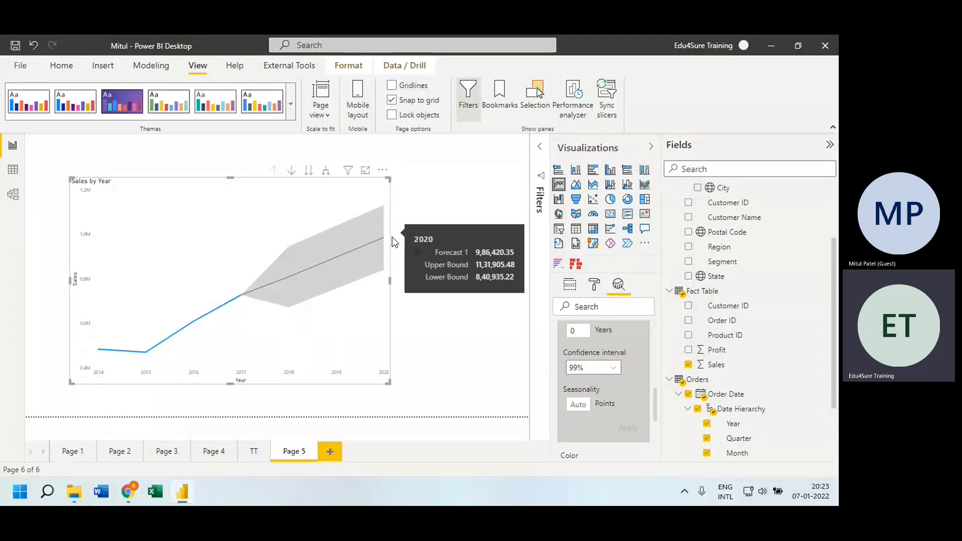
pyautogui.click(386, 171)
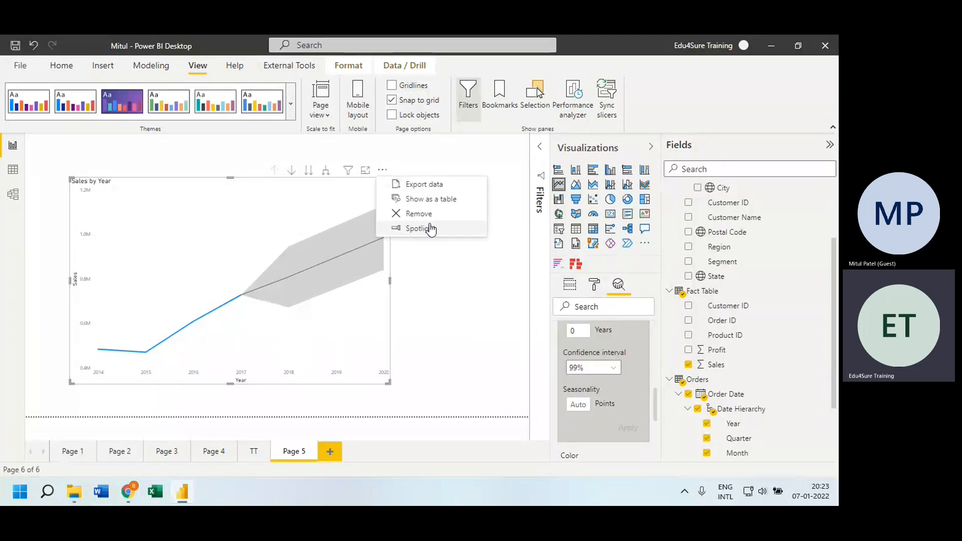
pyautogui.click(430, 199)
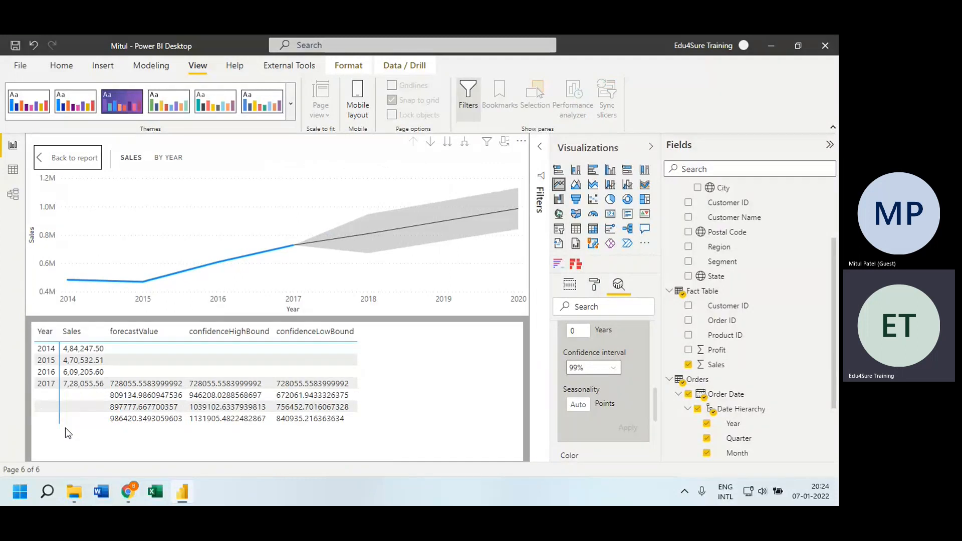
pyautogui.click(76, 158)
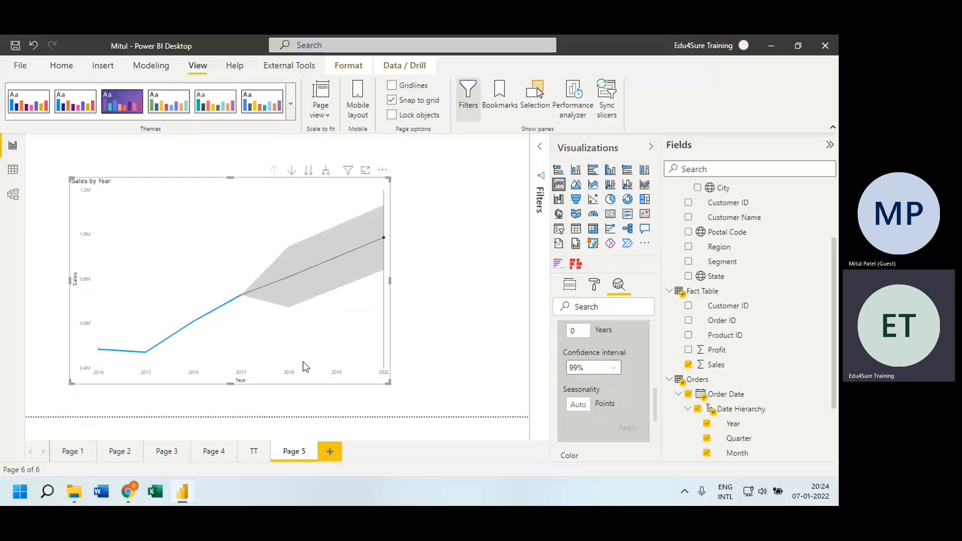
# Reduce the chart's axis to the Quarter level and check whether a forecast is available among its analytics options
pyautogui.click(569, 290)
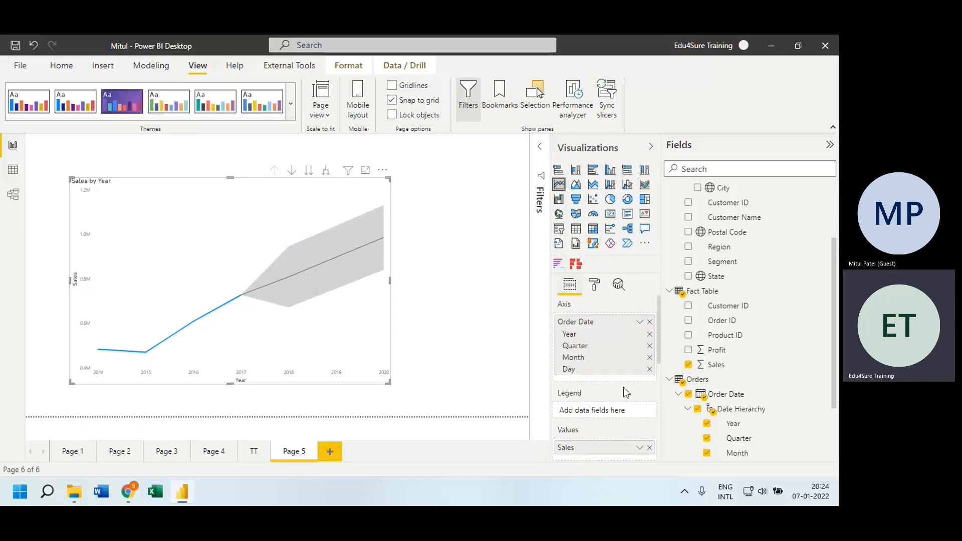
pyautogui.click(649, 334)
pyautogui.click(648, 347)
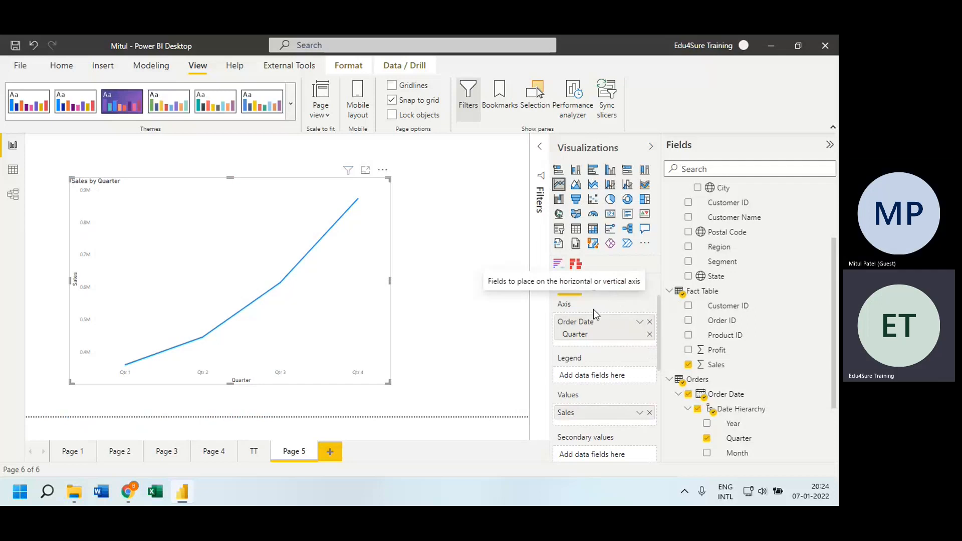
pyautogui.click(617, 284)
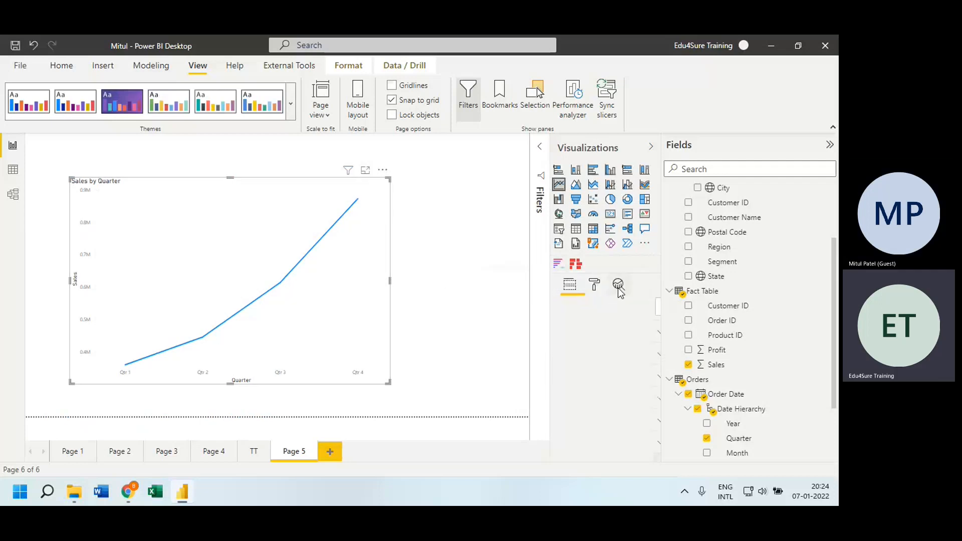
pyautogui.scroll(-1, 654, 366)
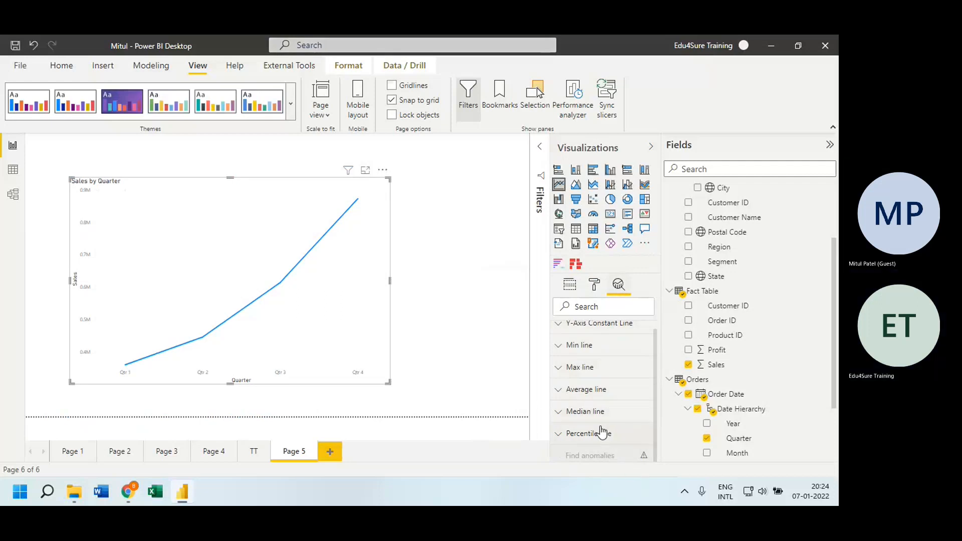
# Remove the remaining Quarter level from the axis and add the full Order Date hierarchy back
pyautogui.click(570, 285)
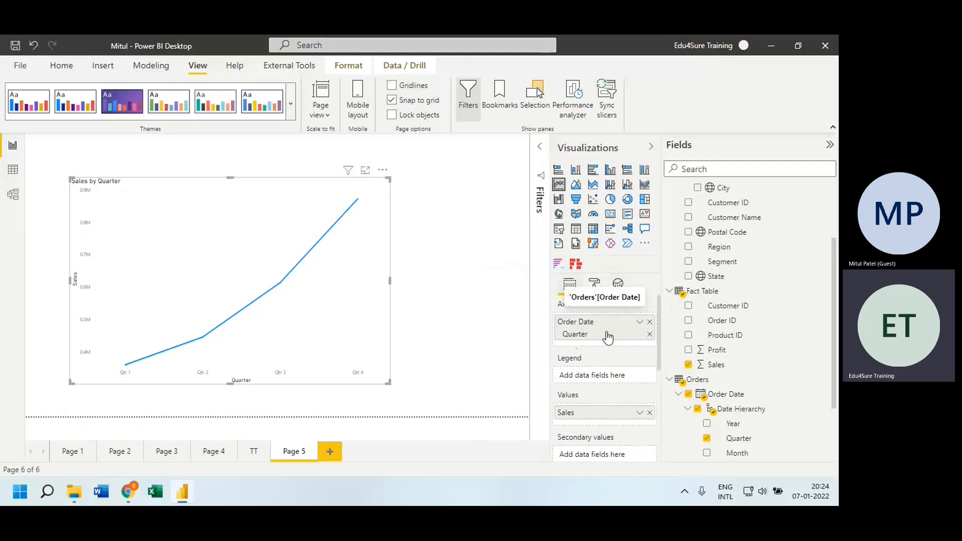
pyautogui.click(651, 337)
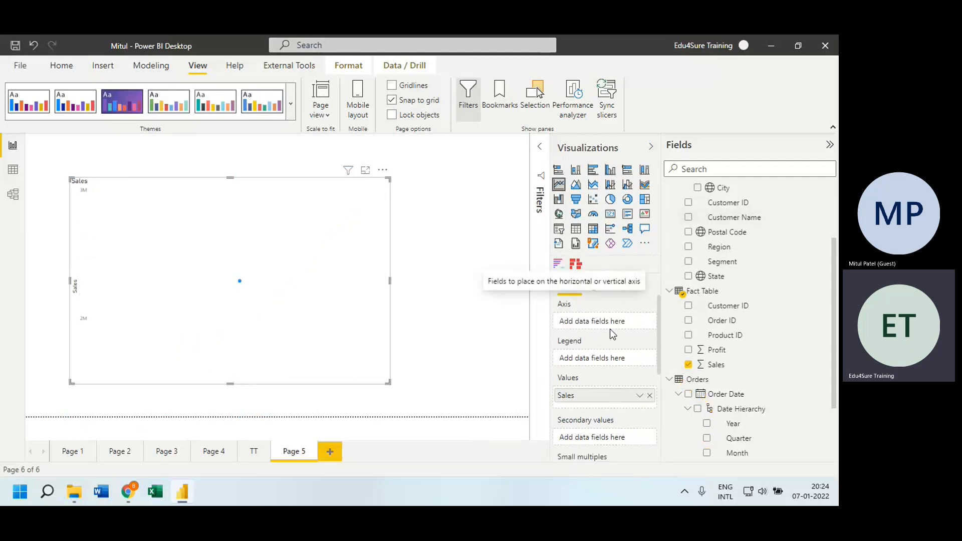
pyautogui.click(689, 394)
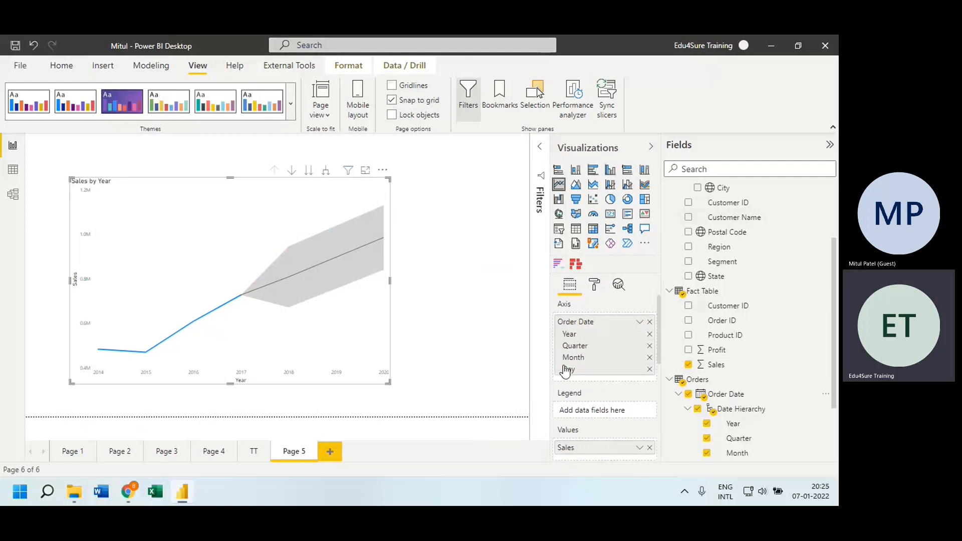
# Drill down into 2017 and its last quarter on the line chart, examining the forecast at quarter and month level
pyautogui.click(292, 170)
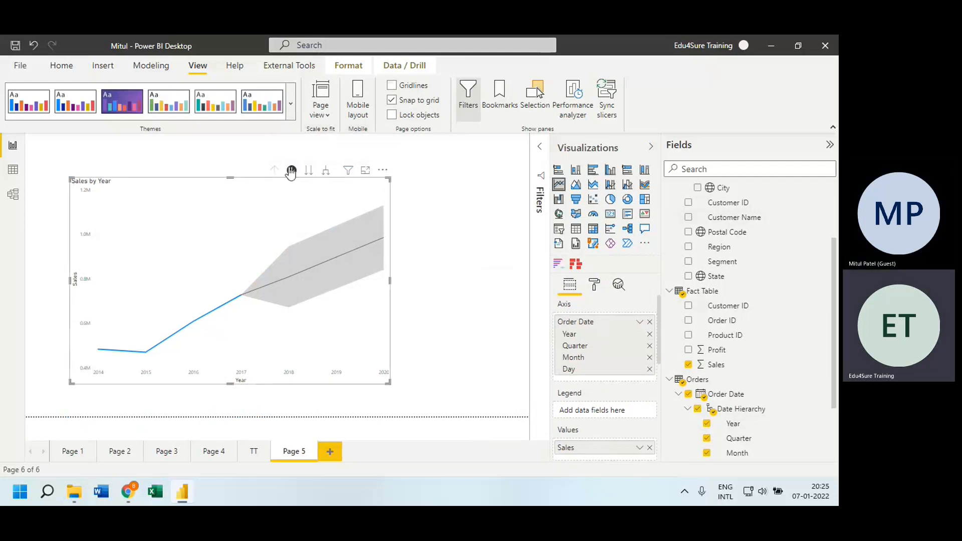
pyautogui.click(241, 295)
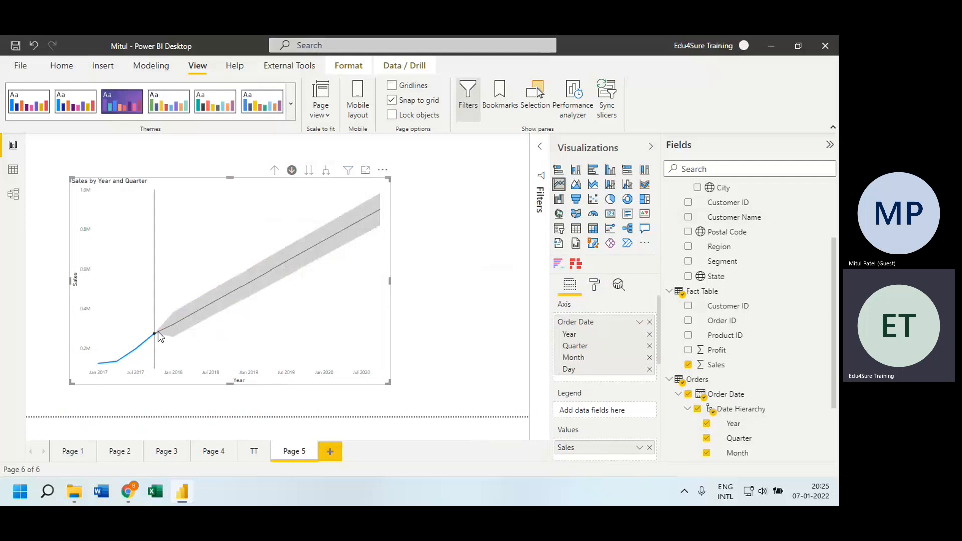
pyautogui.moveTo(158, 332)
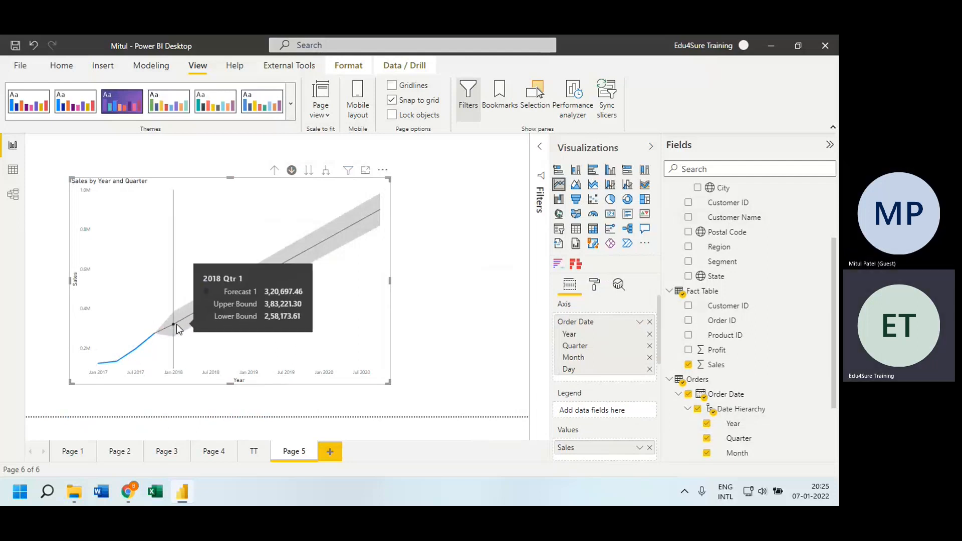
pyautogui.moveTo(379, 225)
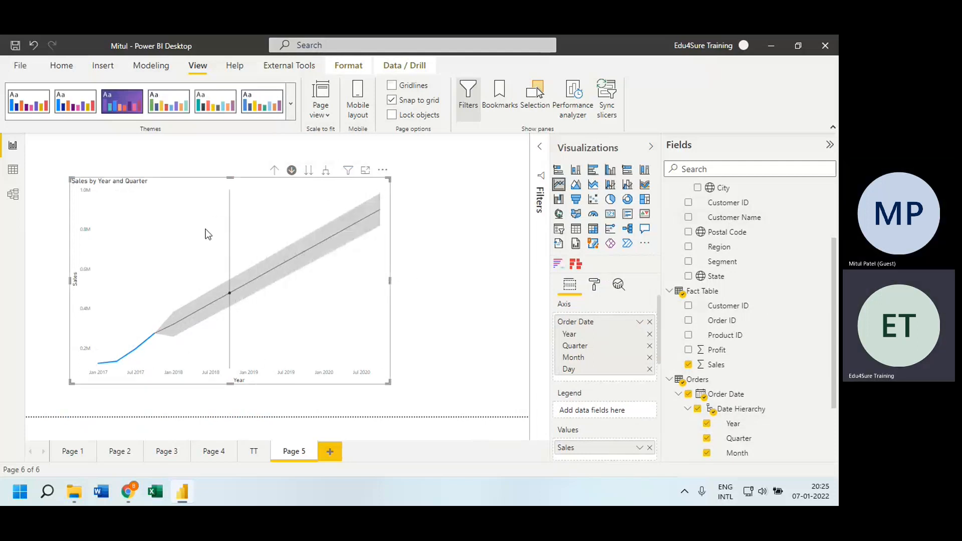
pyautogui.click(155, 334)
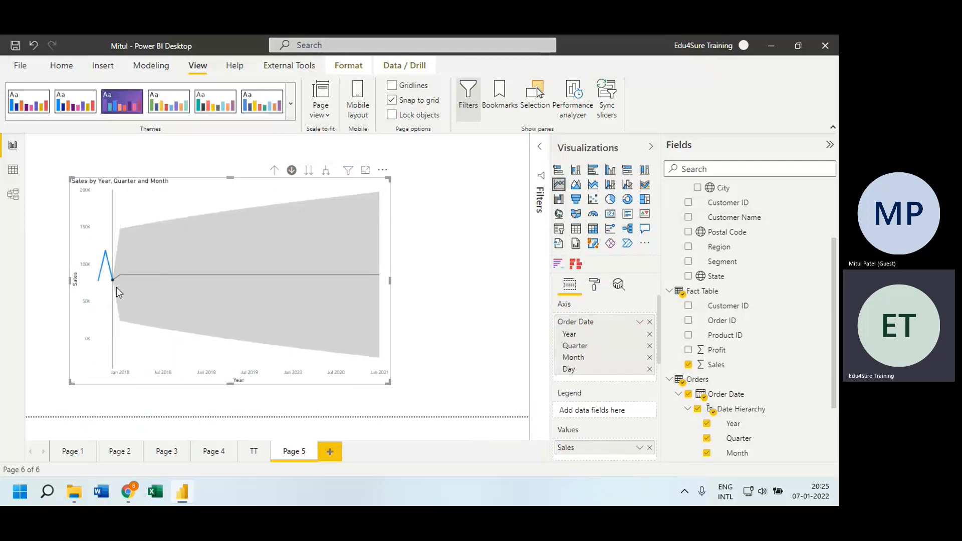
pyautogui.moveTo(121, 279)
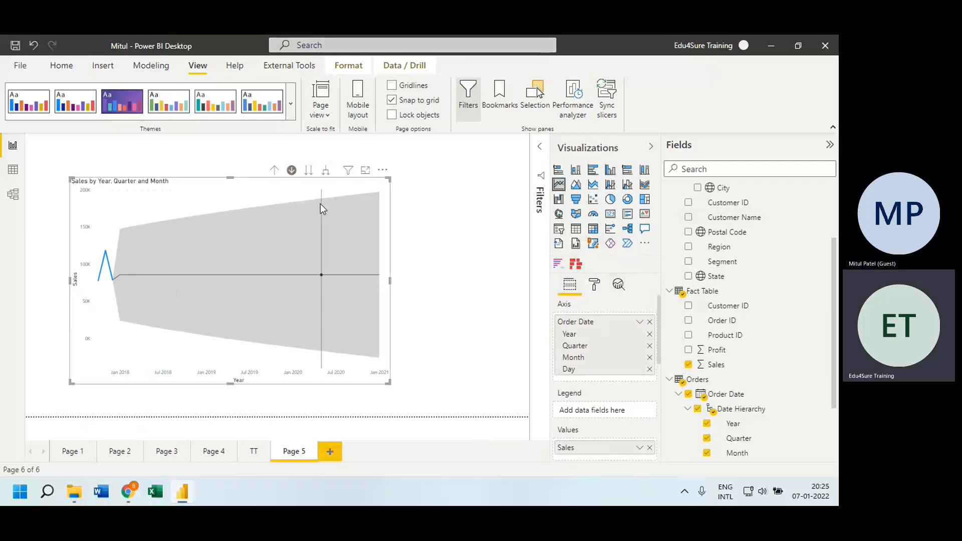
# Review the available forecast length units and drill the chart back up to the Year level
pyautogui.click(619, 285)
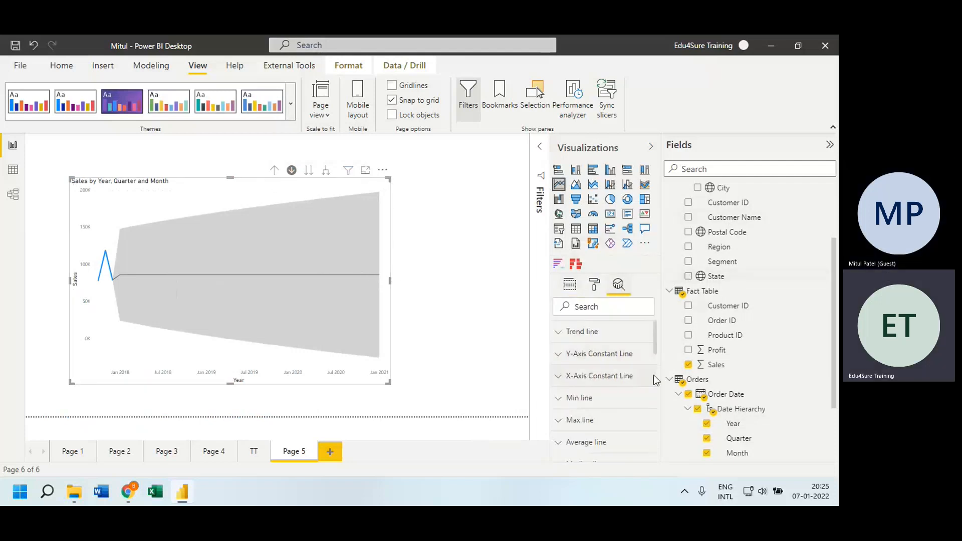
pyautogui.scroll(-5, 655, 363)
pyautogui.moveTo(666, 436); pyautogui.dragTo(628, 380)
pyautogui.click(594, 390)
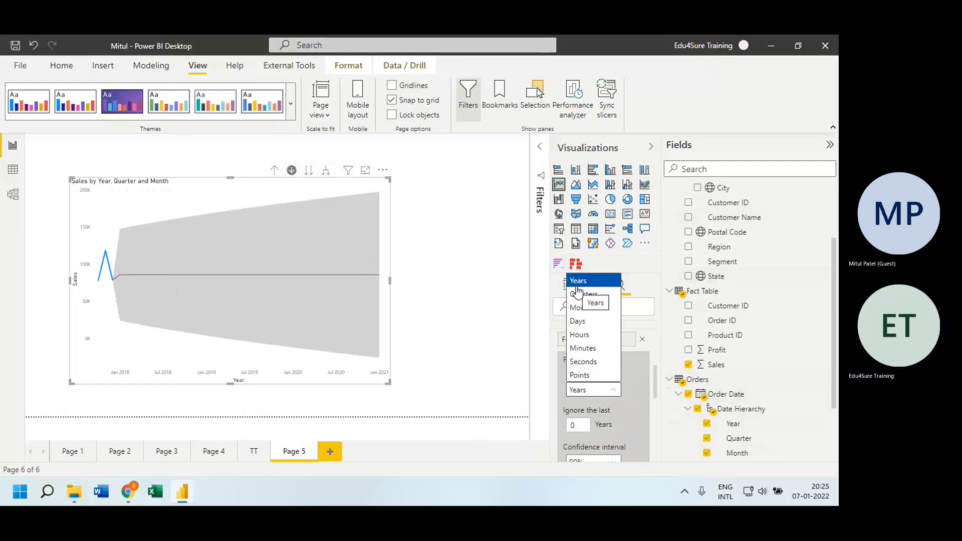
pyautogui.click(275, 171)
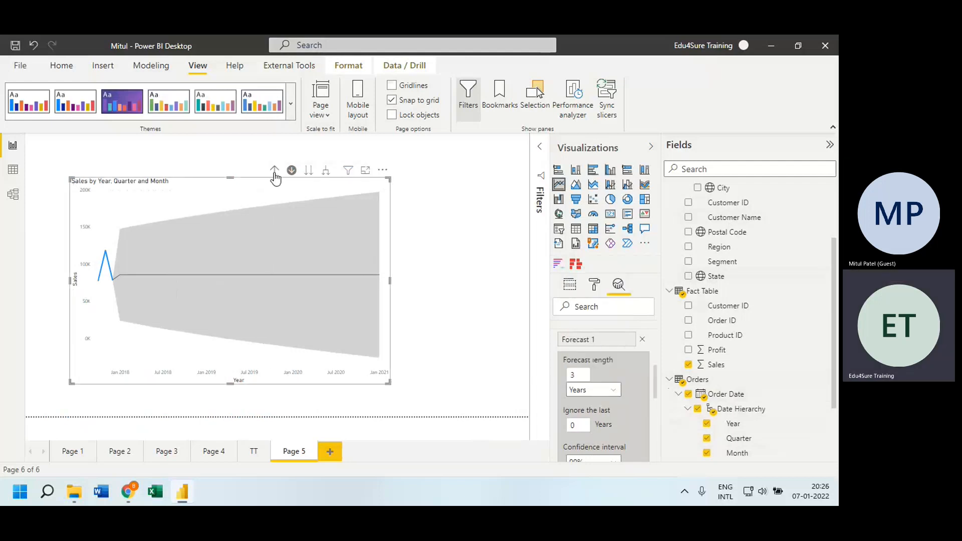
pyautogui.click(275, 171)
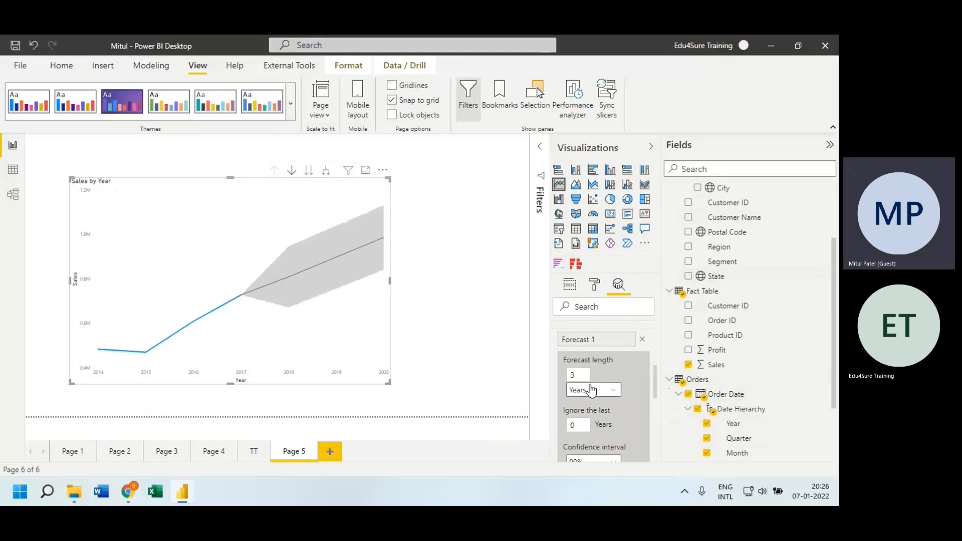
# Try a forecast length of 0.75 years, and replace it with 3 quarters
pyautogui.click(577, 374)
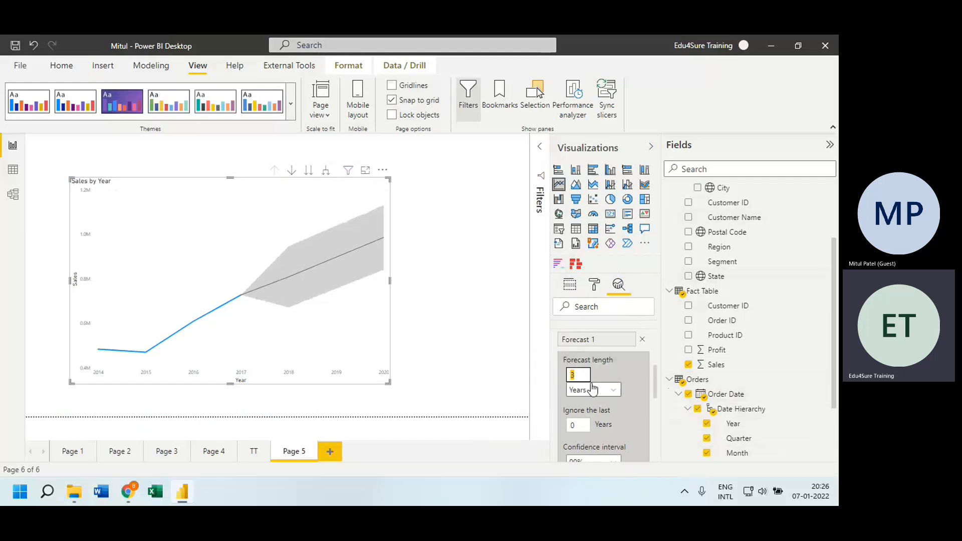
pyautogui.click(573, 375)
pyautogui.write('0.75')
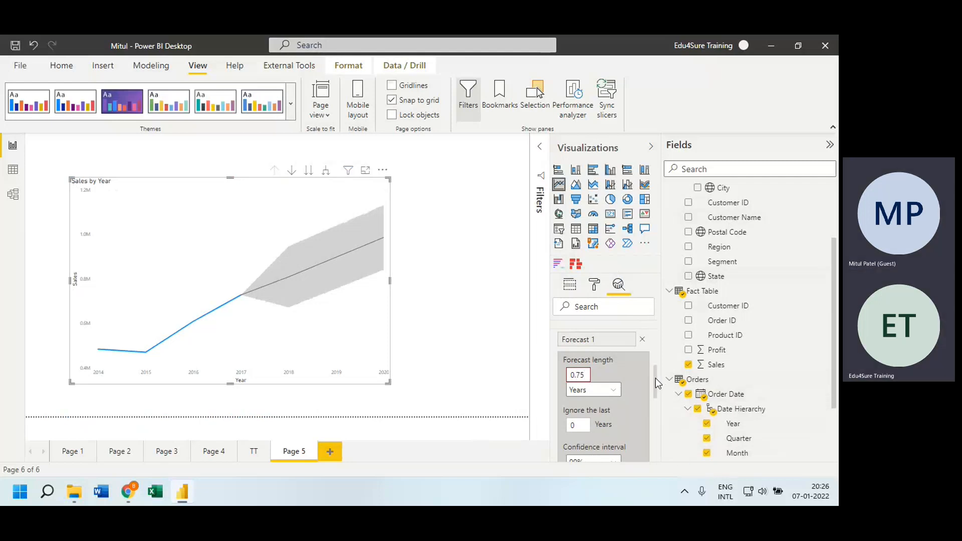
pyautogui.click(591, 390)
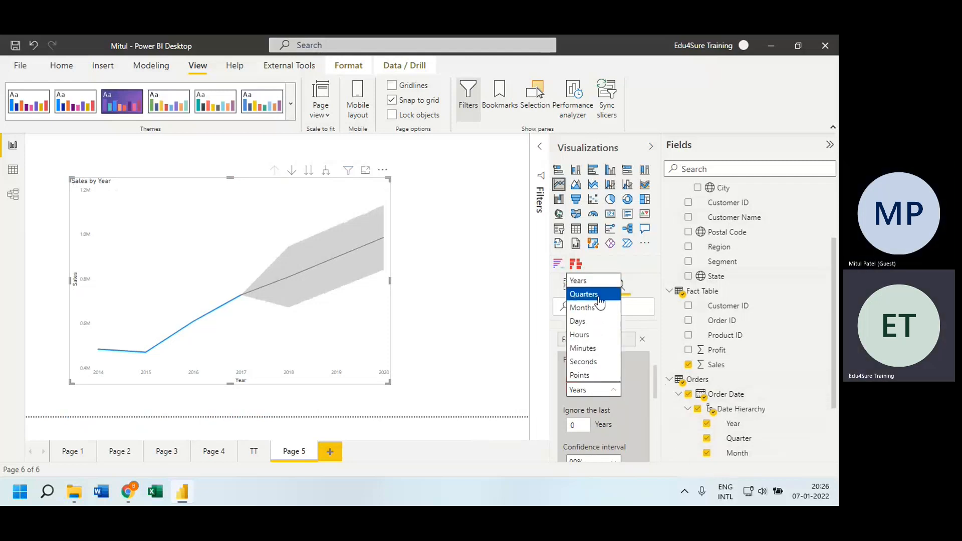
pyautogui.click(585, 294)
pyautogui.doubleClick(583, 376)
pyautogui.write('3')
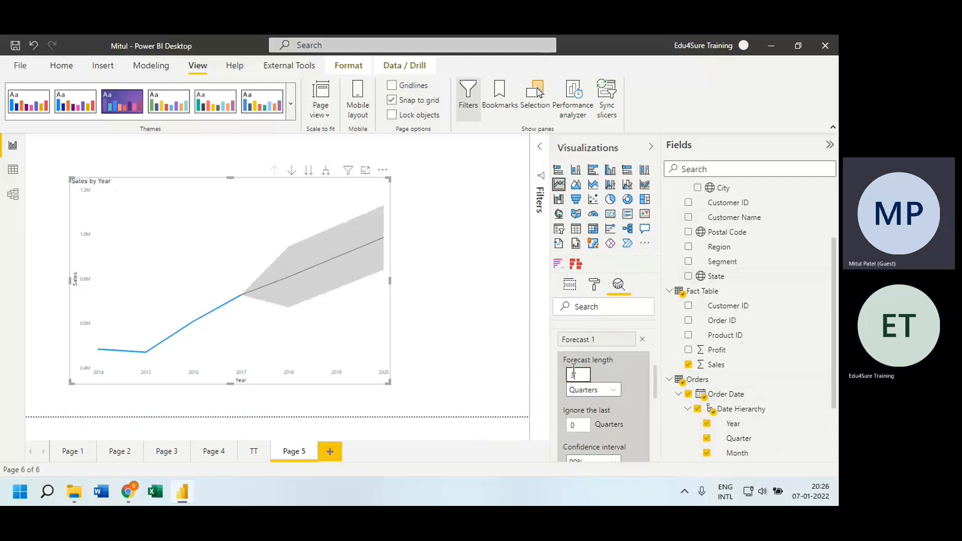
# Enter a forecast length of 7 days without applying it, and show the chart's field assignments again
pyautogui.click(599, 390)
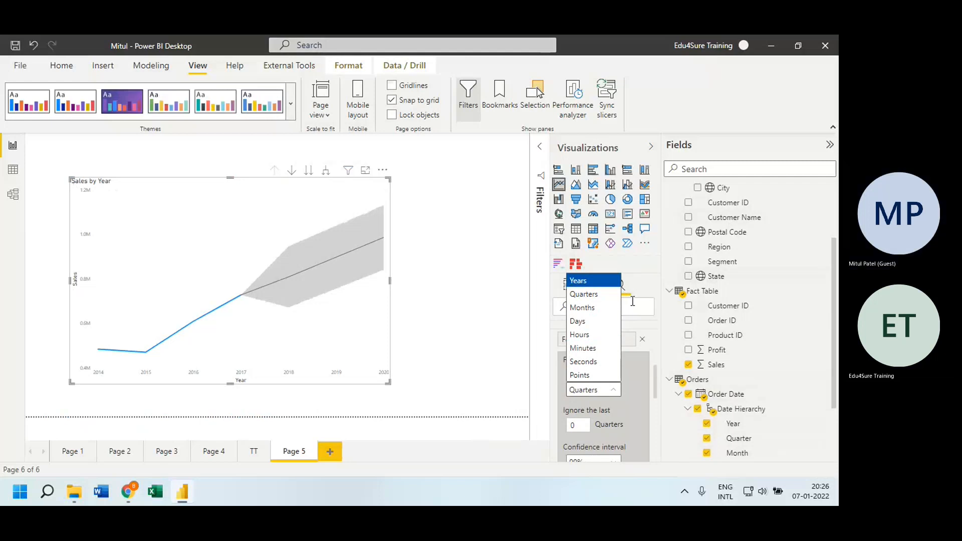
pyautogui.click(579, 322)
pyautogui.click(577, 377)
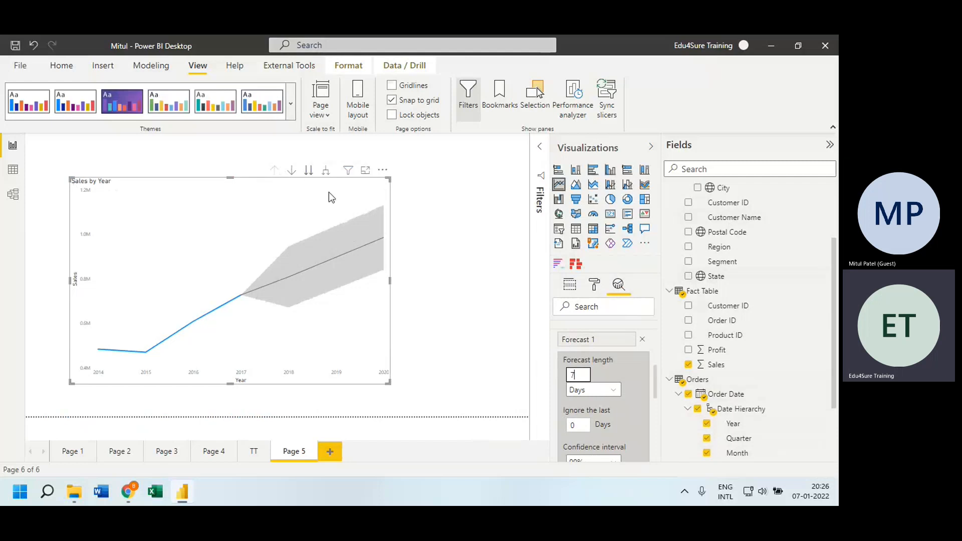
pyautogui.click(574, 287)
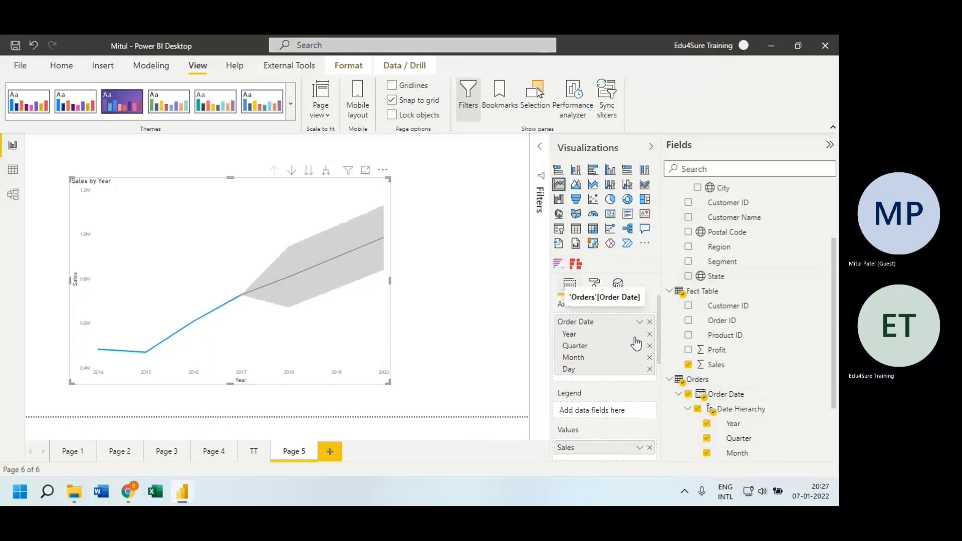
# Review the forecast length units available for the line chart's forecast, leaving the unit at Years, and deselect the chart
pyautogui.click(615, 284)
pyautogui.moveTo(655, 338); pyautogui.dragTo(627, 383)
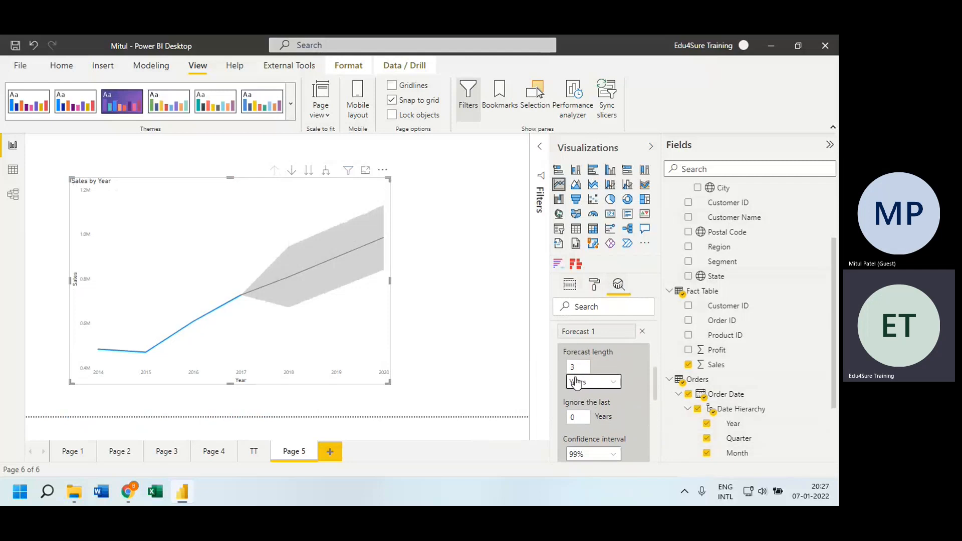
pyautogui.click(612, 382)
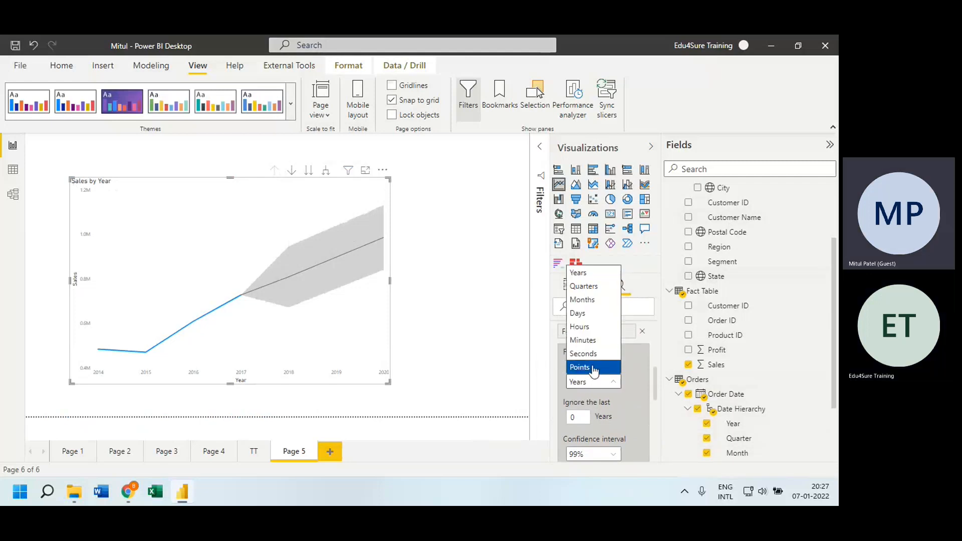
pyautogui.click(487, 345)
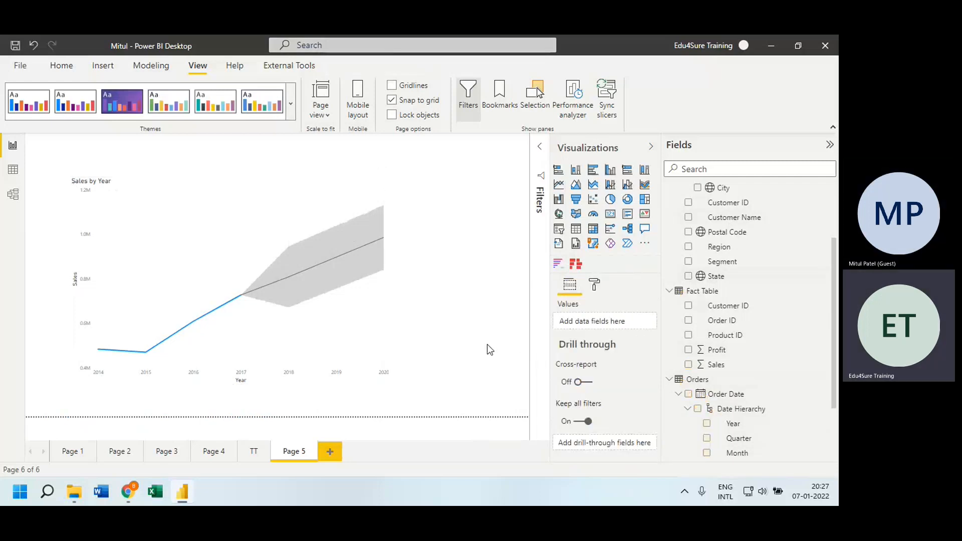
pyautogui.moveTo(835, 307); pyautogui.dragTo(838, 216)
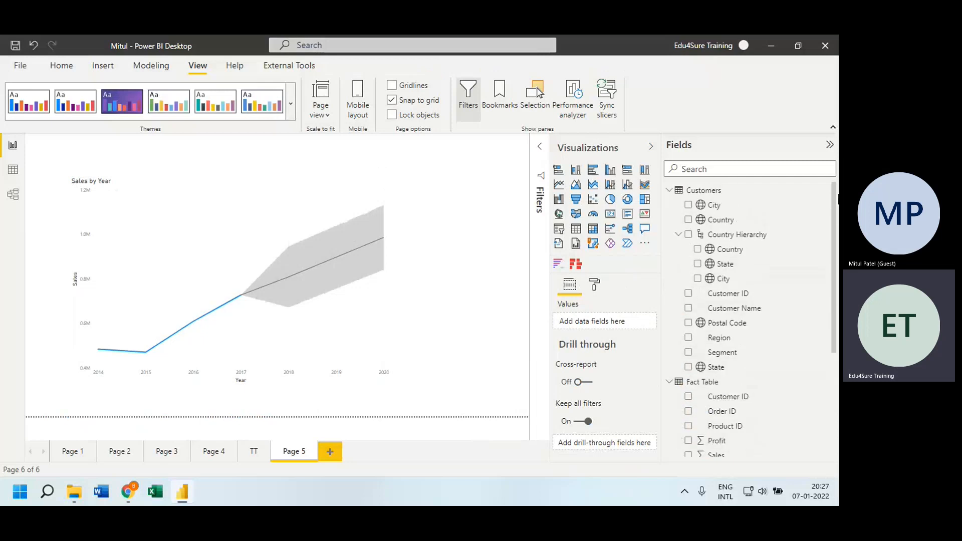
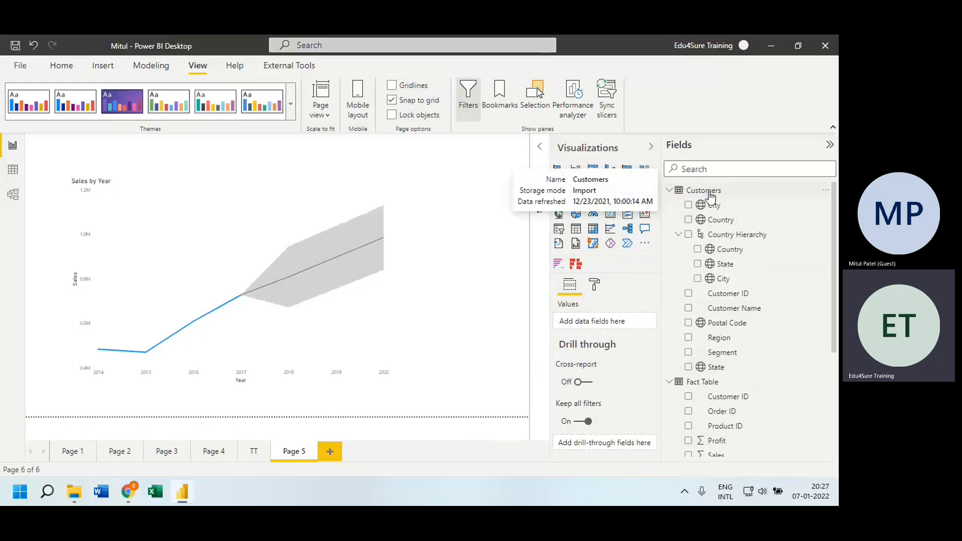
# Open the Customers table in Power Query Editor and start changing the Excel file source in the data source settings
pyautogui.rightClick(709, 193)
pyautogui.click(736, 259)
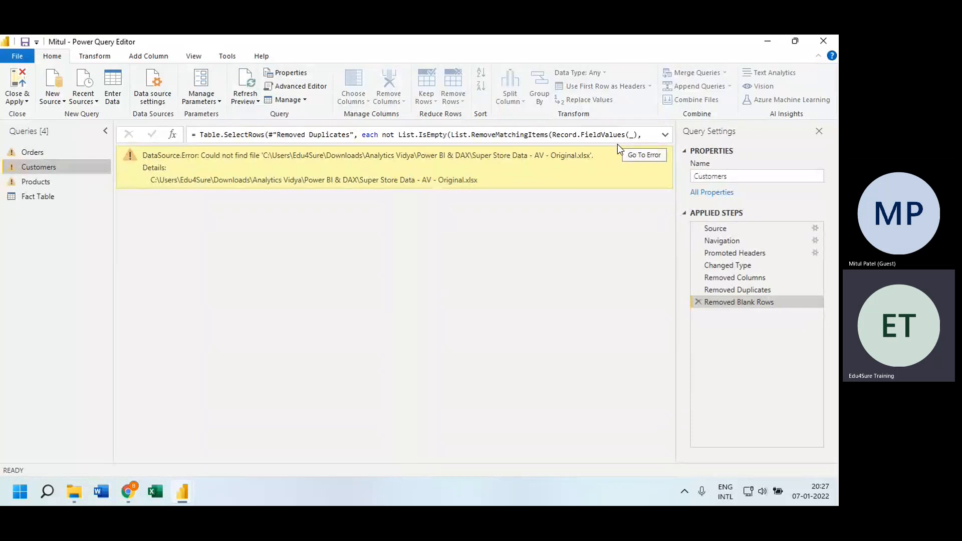
pyautogui.click(155, 97)
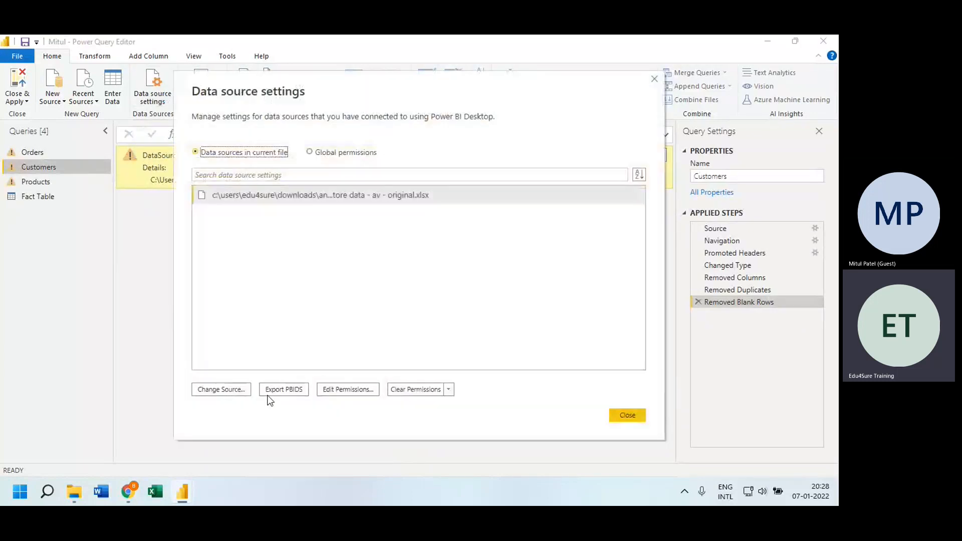
pyautogui.doubleClick(299, 194)
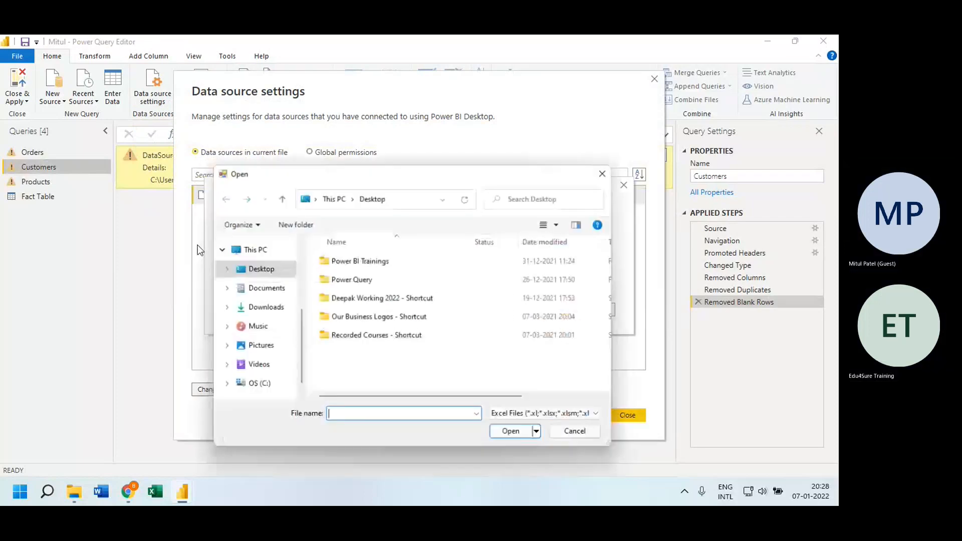
# Browse the Power BI Trainings folder on the Desktop for the source file, with all file types listed
pyautogui.doubleClick(371, 261)
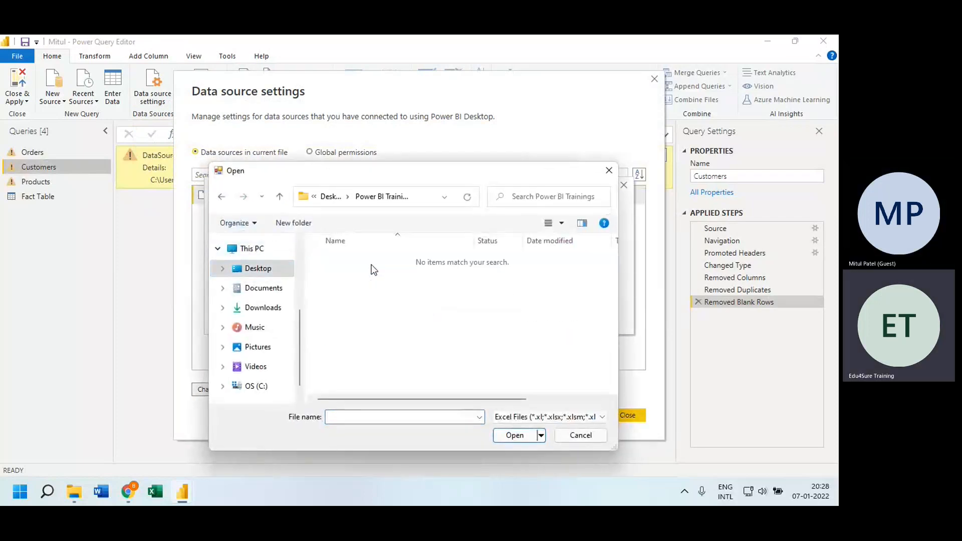
pyautogui.click(551, 417)
pyautogui.click(514, 435)
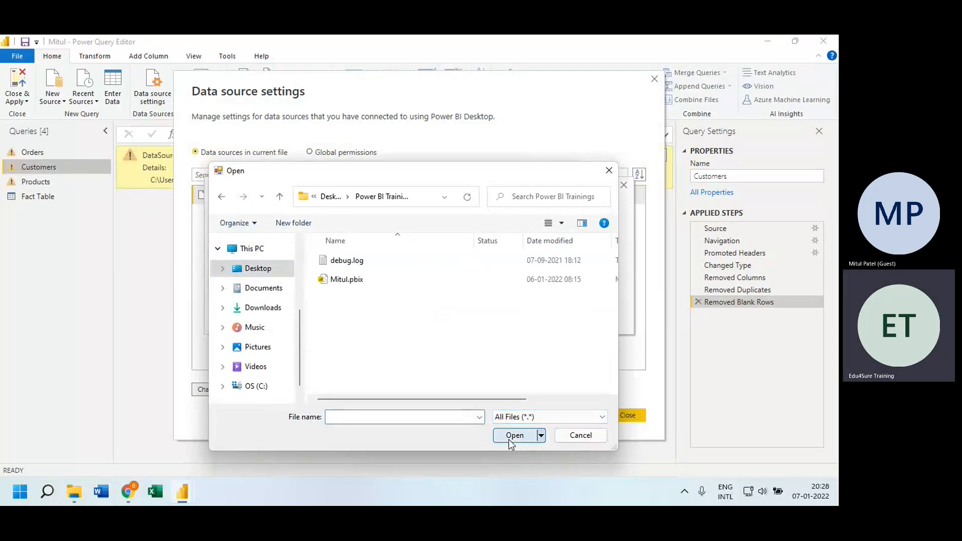
# Set the data source to Super Store Data - AV - Original.xlsx in Downloads > Analytics Vidya > Power BI & DAX > Data, and close the settings
pyautogui.click(245, 308)
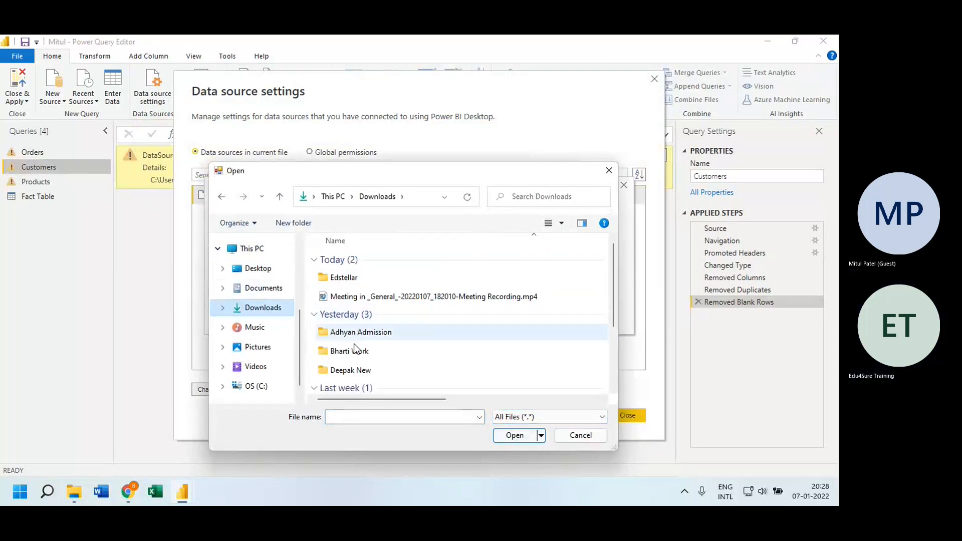
pyautogui.moveTo(611, 284); pyautogui.dragTo(608, 329)
pyautogui.doubleClick(373, 313)
pyautogui.doubleClick(357, 298)
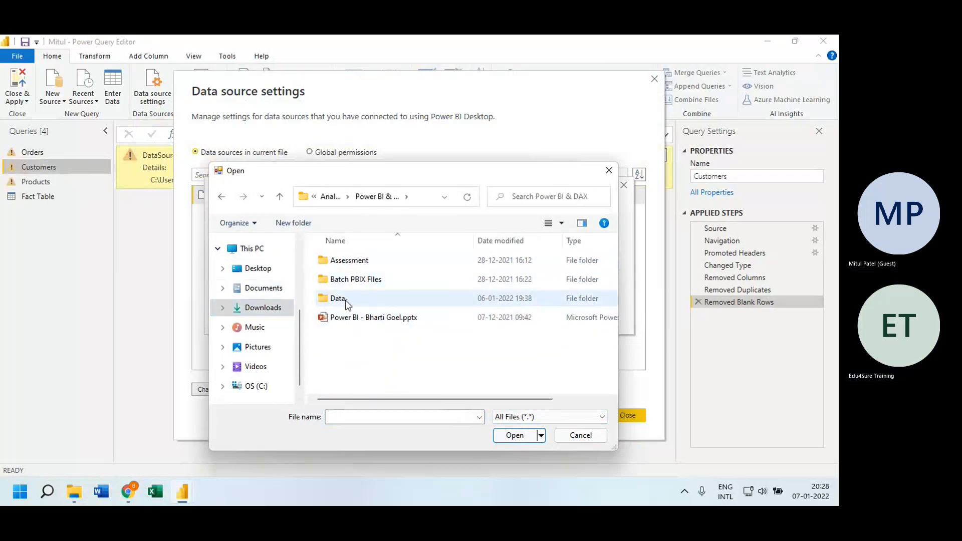
pyautogui.doubleClick(347, 300)
pyautogui.click(345, 300)
pyautogui.click(509, 435)
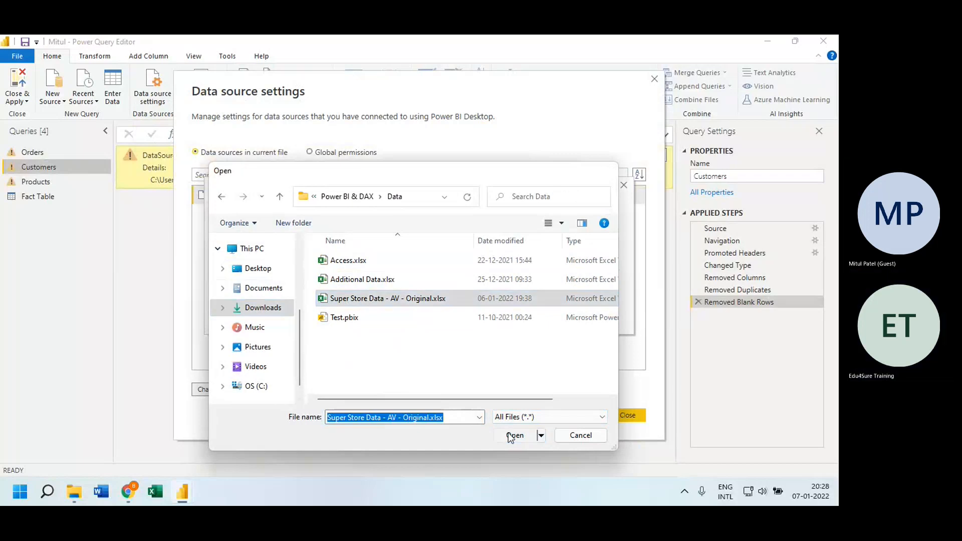
pyautogui.press('Return')
pyautogui.click(628, 415)
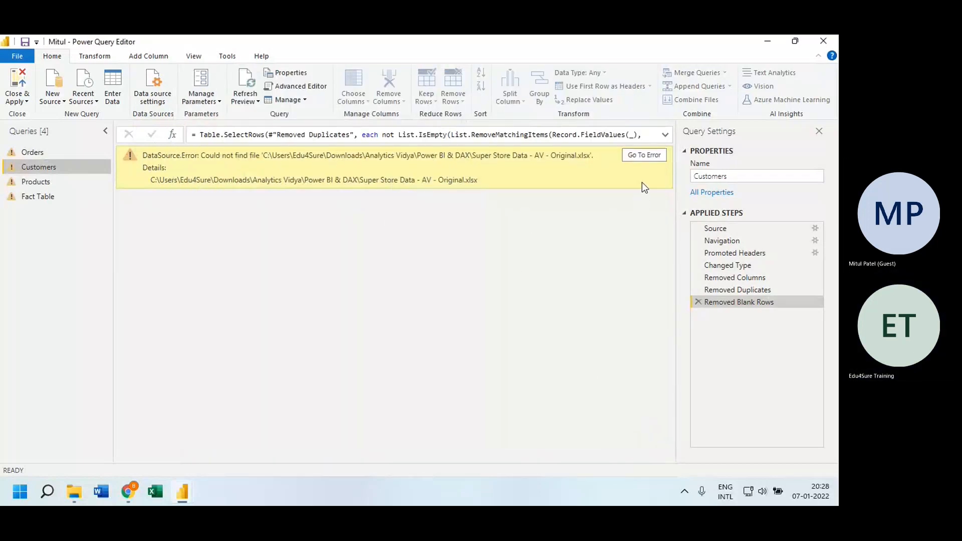
# Check the Orders, Customers, Products and Fact Table queries for errors after the source change
pyautogui.click(44, 153)
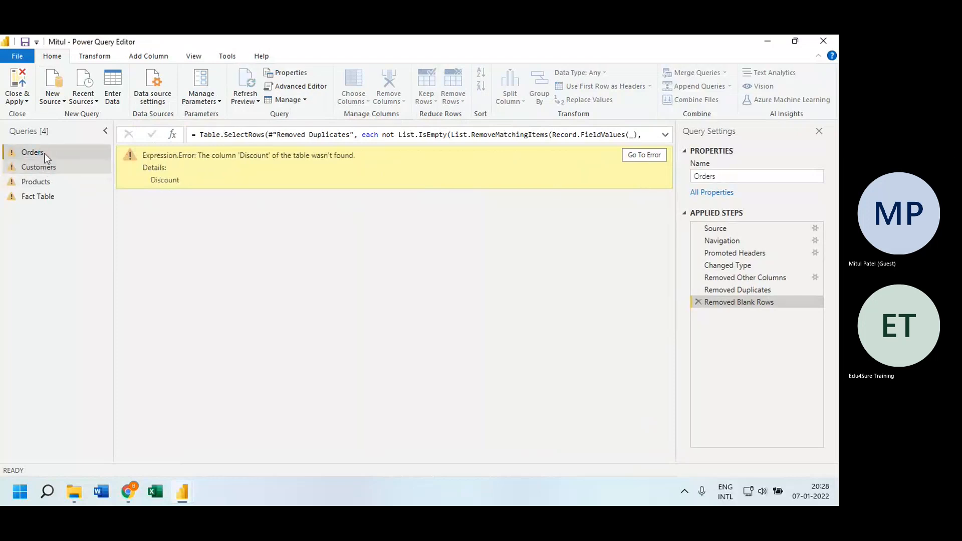
pyautogui.click(46, 169)
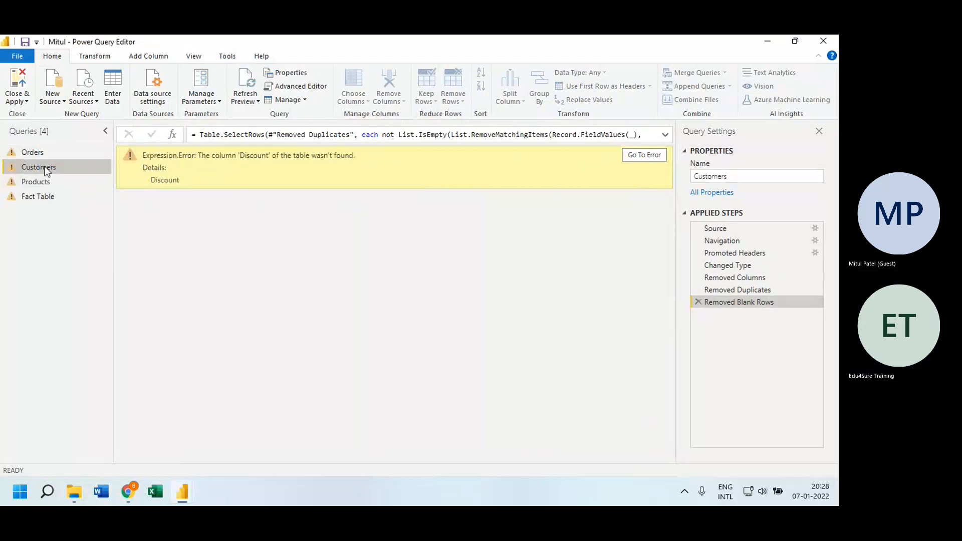
pyautogui.click(45, 178)
pyautogui.click(46, 190)
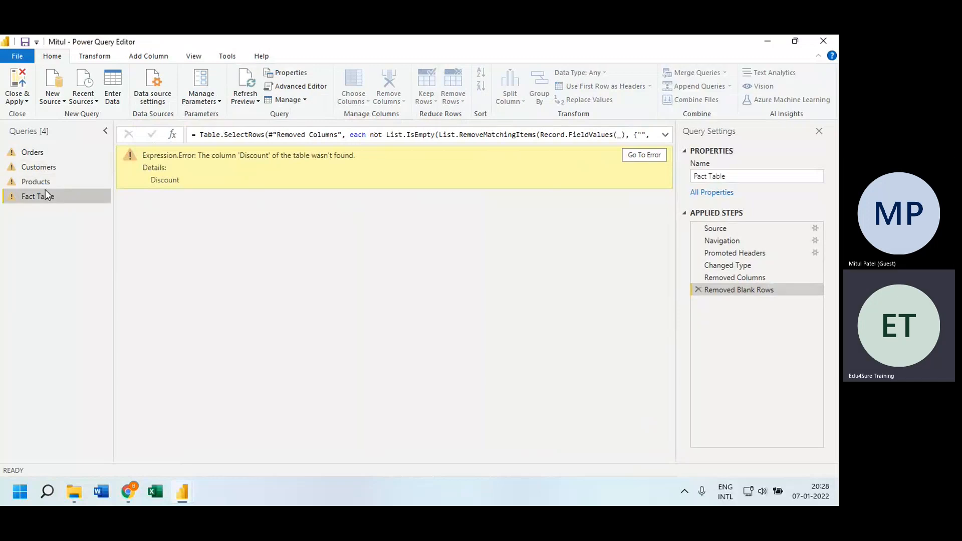
pyautogui.click(40, 157)
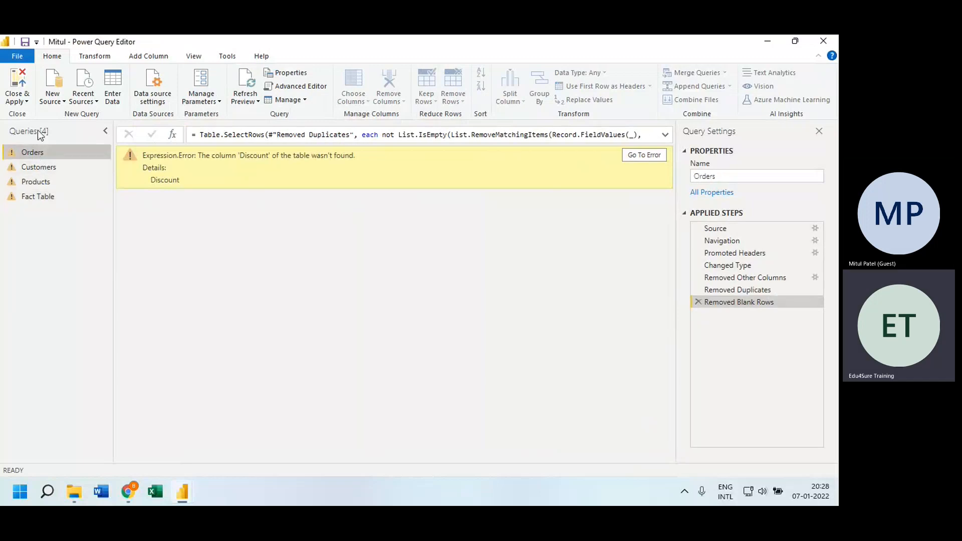
# Close Power Query Editor without applying, and apply the pending query changes from the report's Data view
pyautogui.click(17, 100)
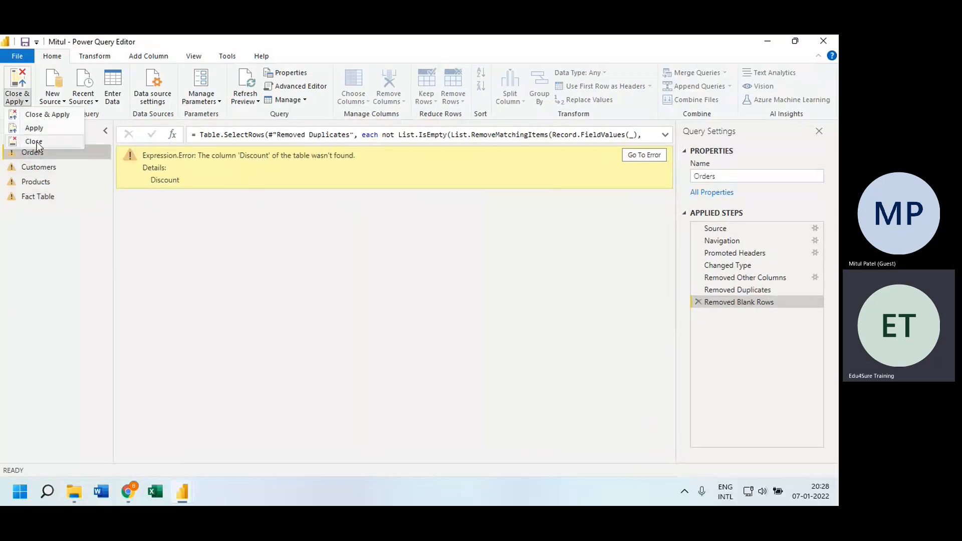
pyautogui.click(335, 206)
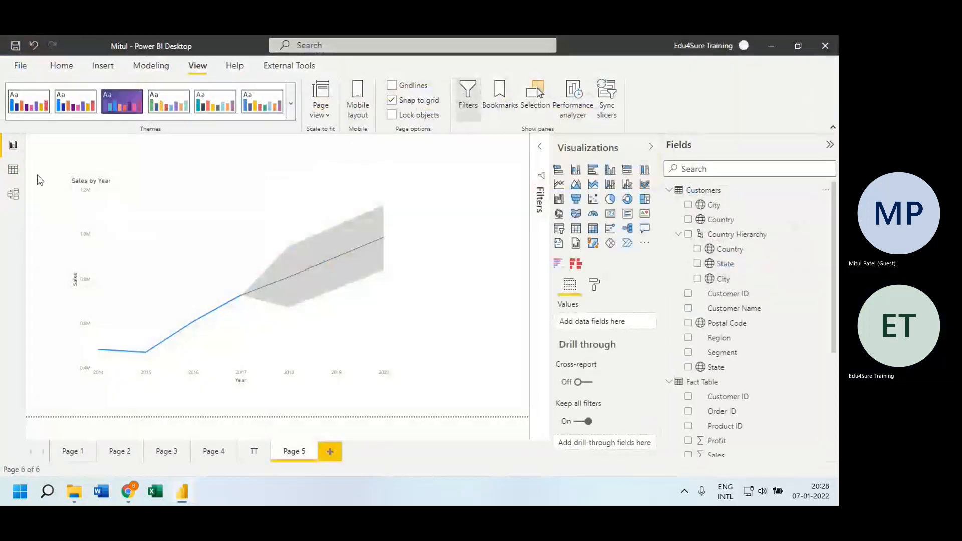
pyautogui.click(15, 171)
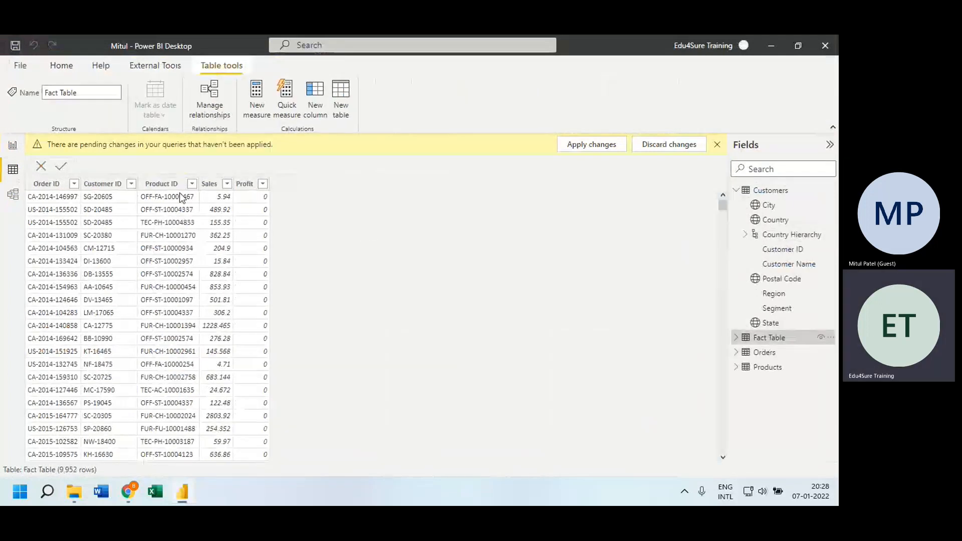
pyautogui.click(597, 146)
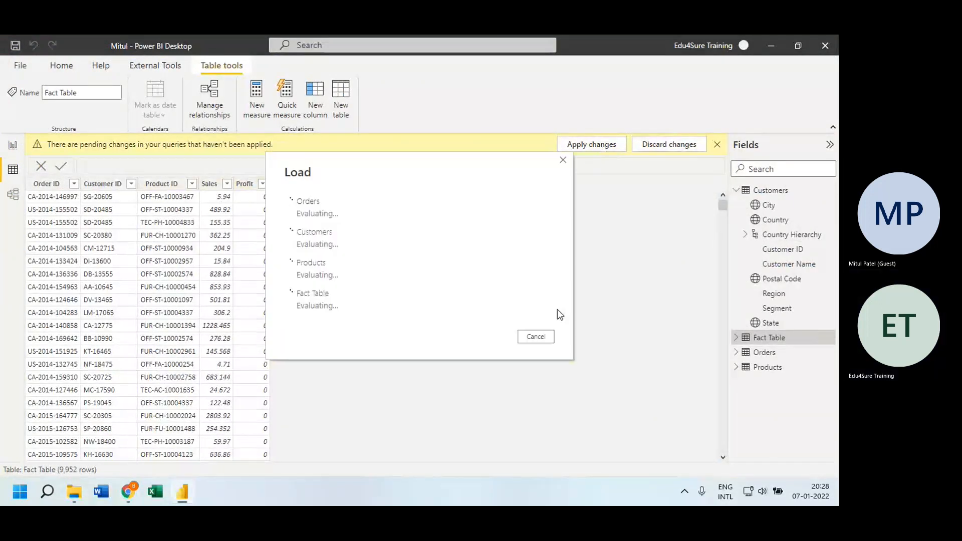
# Open Super Store Data - AV - Original.xlsx from the Data folder under Downloads > Analytics Vidya > Power BI & DAX
pyautogui.press('super+d')
pyautogui.click(29, 170)
pyautogui.click(146, 203)
pyautogui.press('super+d')
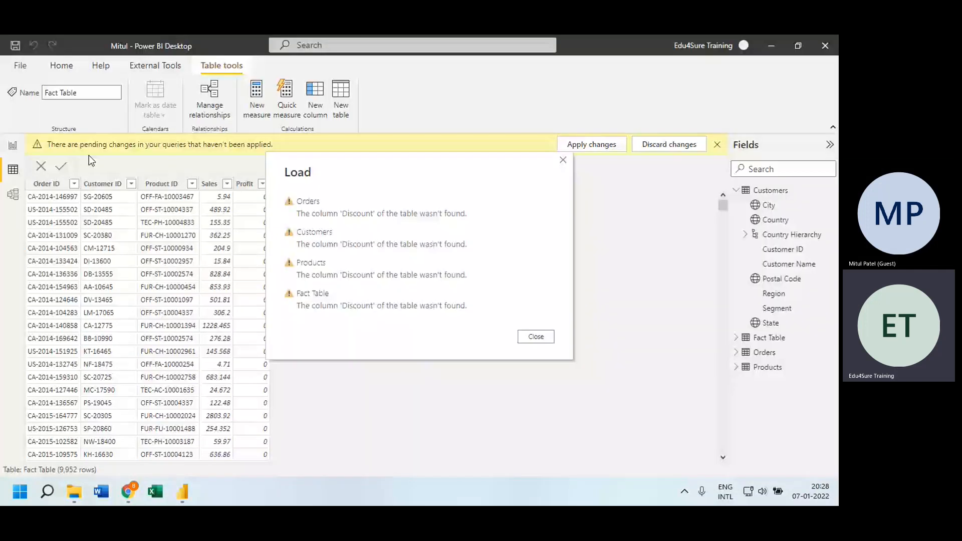
pyautogui.click(56, 170)
pyautogui.click(54, 151)
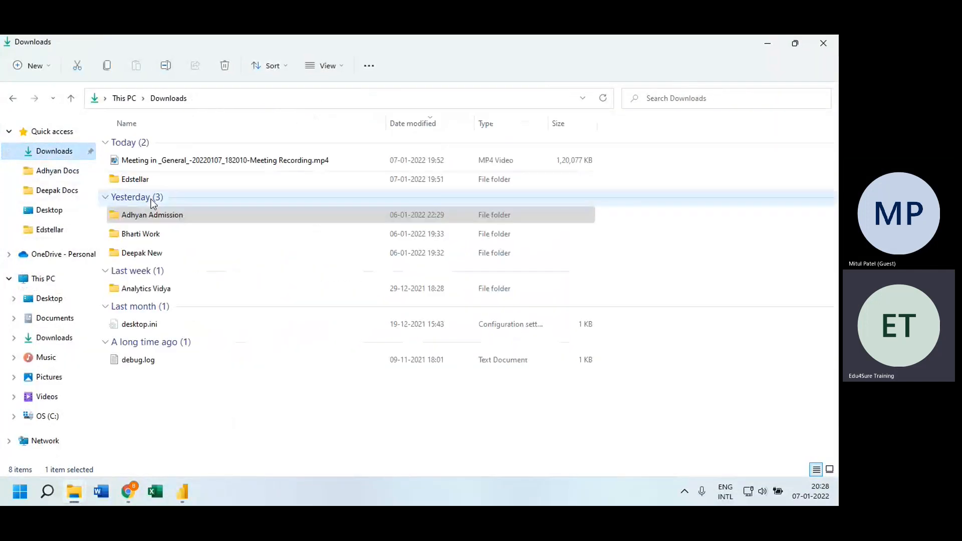
pyautogui.doubleClick(148, 288)
pyautogui.doubleClick(166, 180)
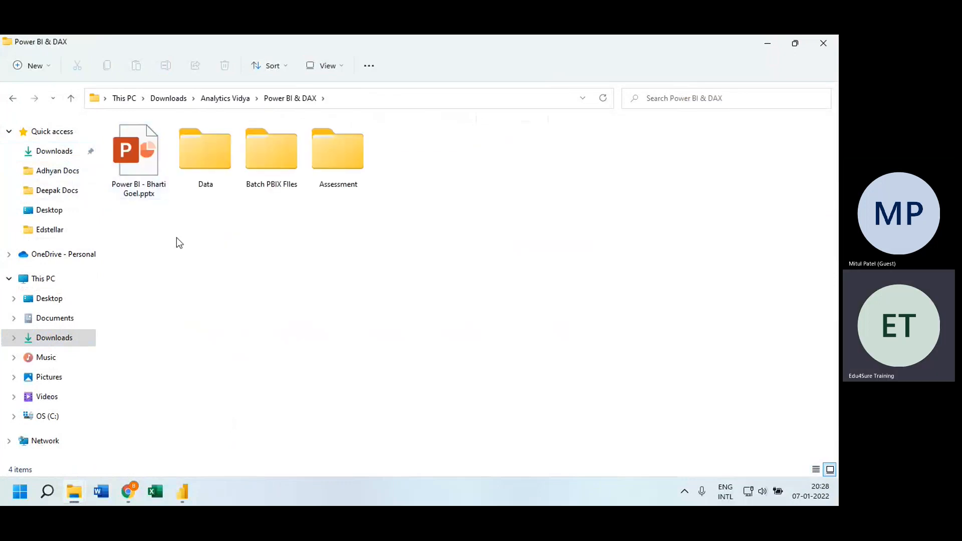
pyautogui.click(221, 181)
pyautogui.doubleClick(223, 184)
pyautogui.doubleClick(170, 183)
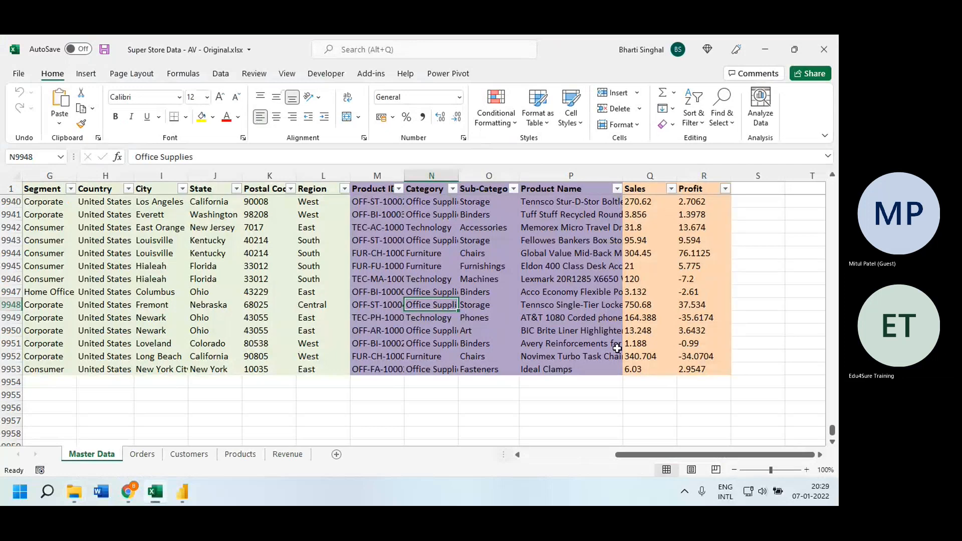
# Add a Discount header in cell S1 beside Profit on the Master Data sheet, and save and close the workbook
pyautogui.moveTo(582, 190); pyautogui.dragTo(652, 190)
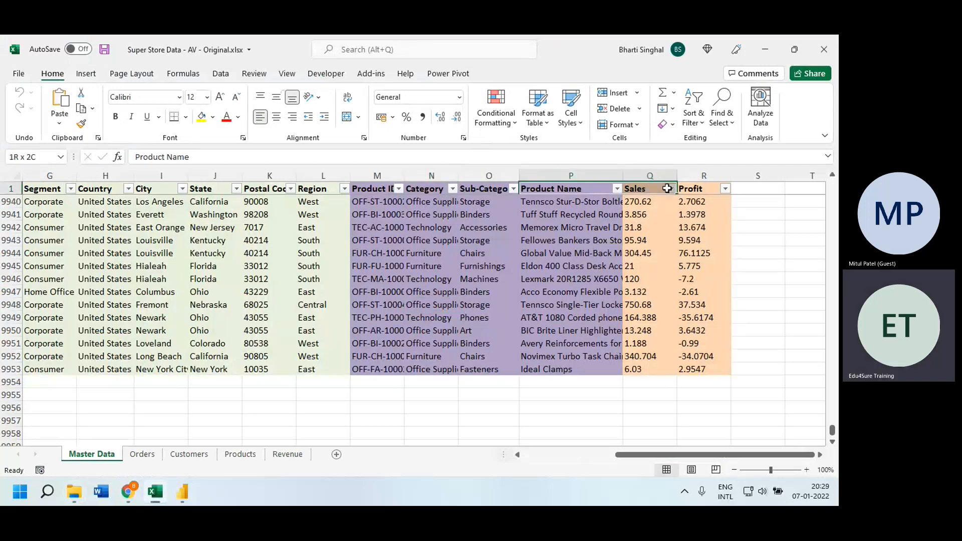
pyautogui.click(708, 192)
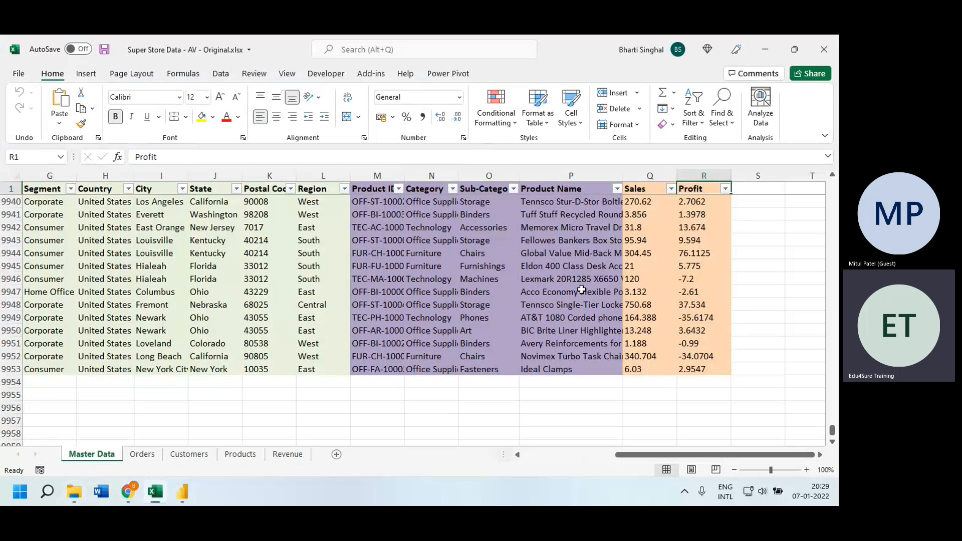
pyautogui.click(691, 169)
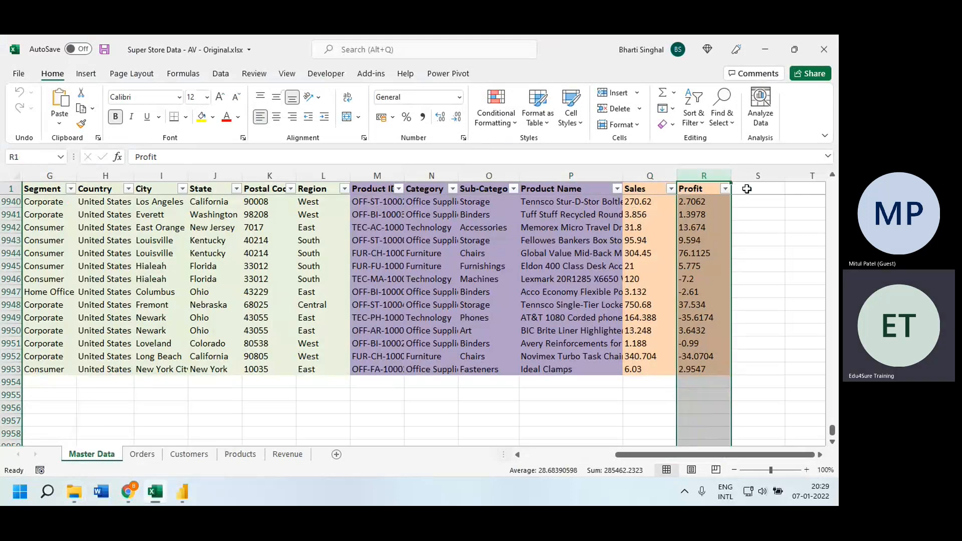
pyautogui.click(746, 189)
pyautogui.write('Discoun')
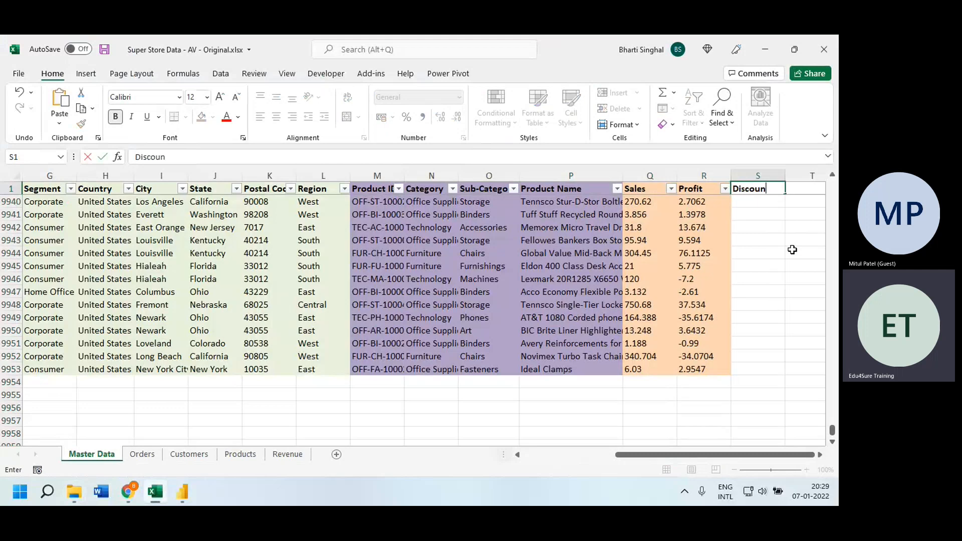
pyautogui.press('Return')
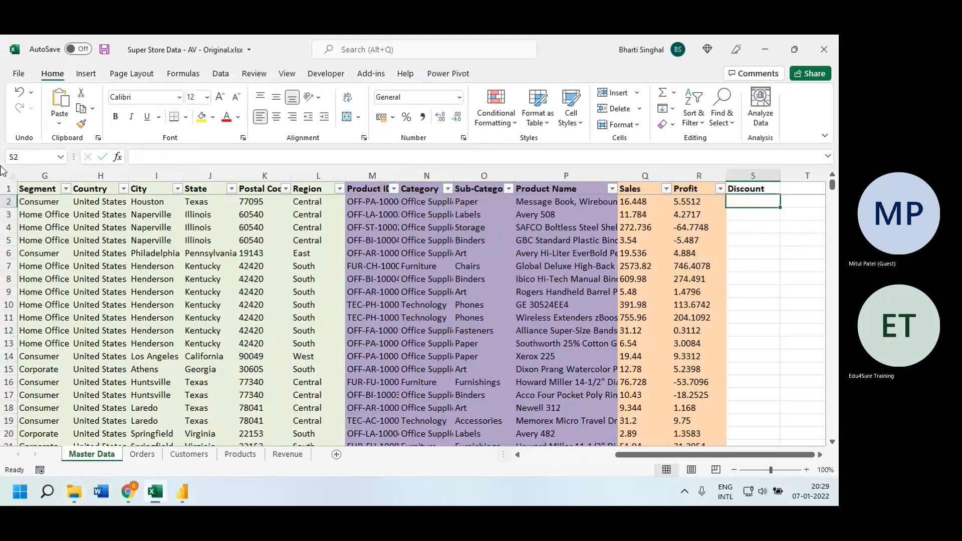
pyautogui.click(18, 73)
pyautogui.click(43, 205)
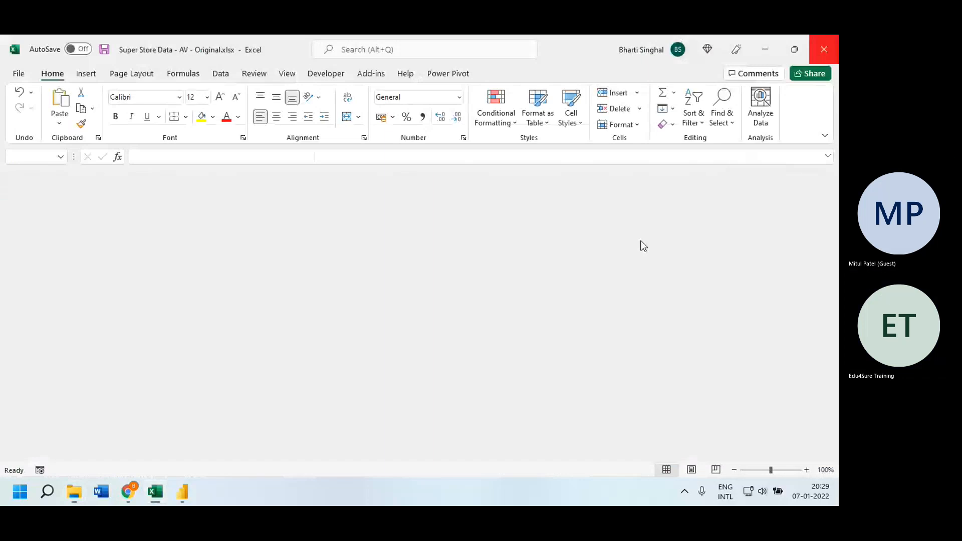
# Switch back to Power BI Desktop and close the Load dialog
pyautogui.click(73, 491)
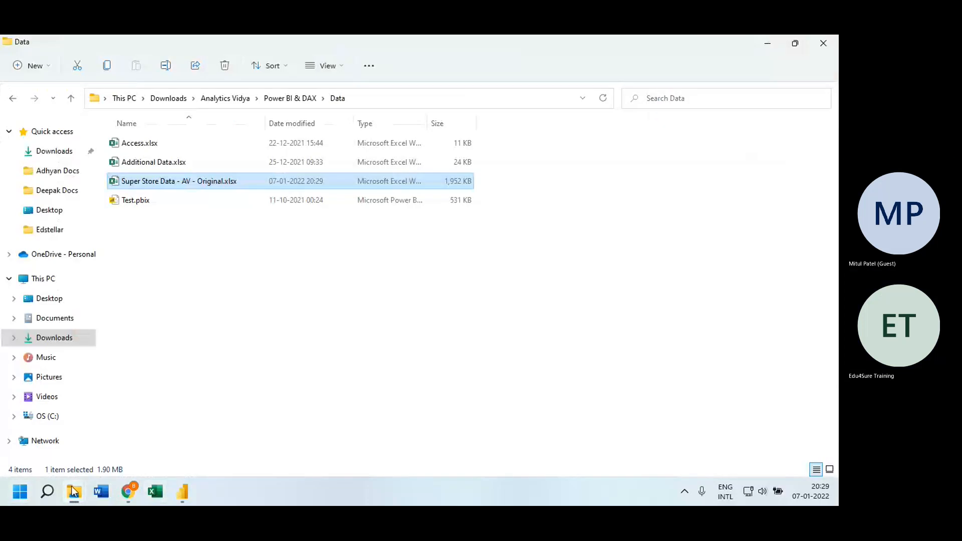
pyautogui.click(183, 492)
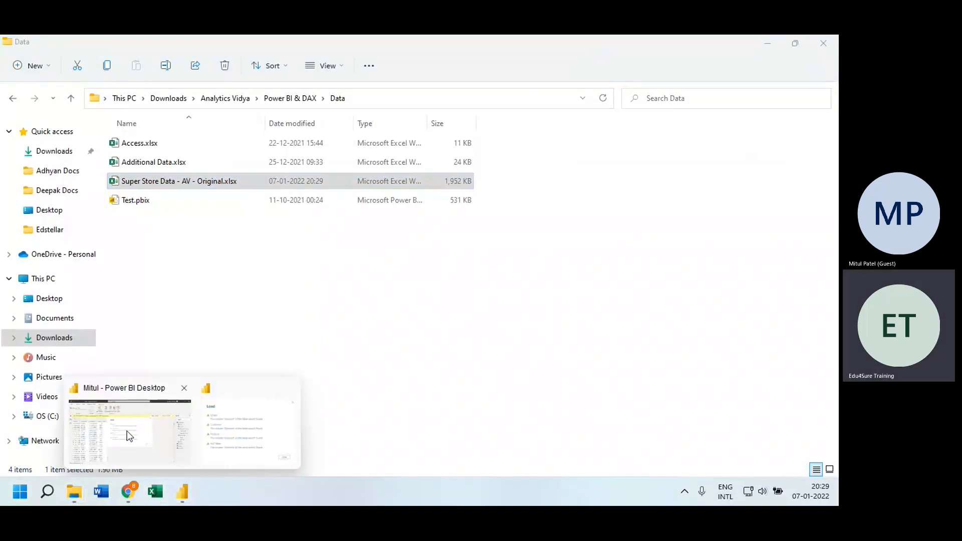
pyautogui.click(128, 431)
pyautogui.click(565, 160)
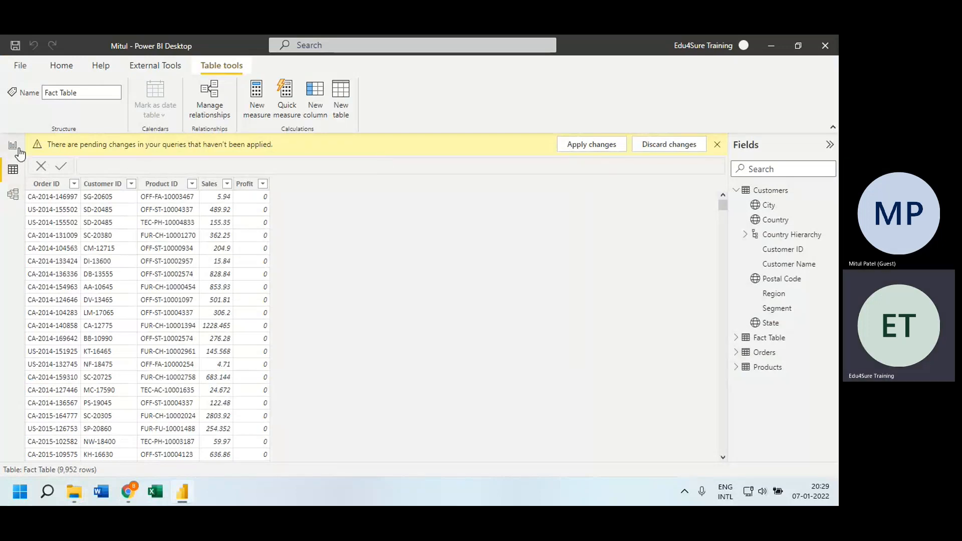
# Apply the pending query changes and open the Customers query for editing in Power Query Editor
pyautogui.click(572, 145)
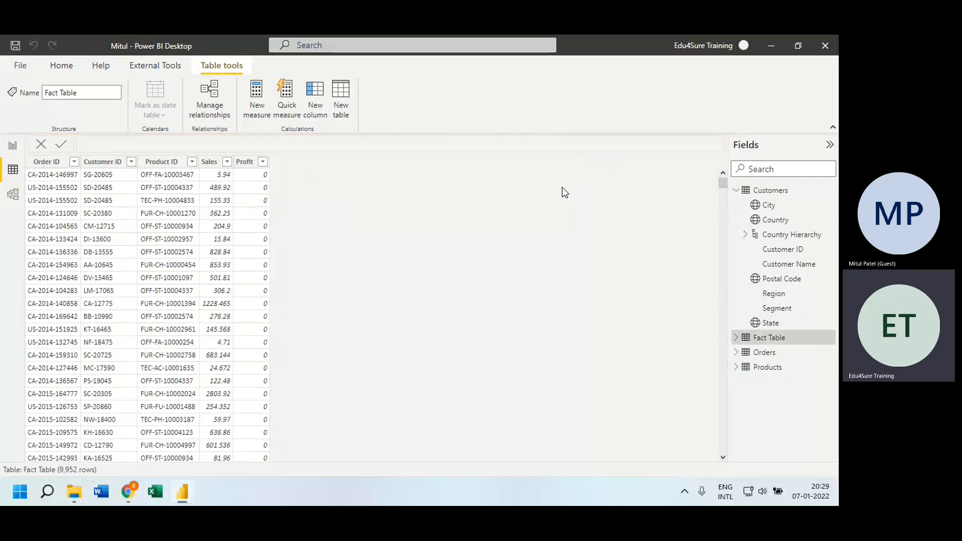
pyautogui.rightClick(754, 190)
pyautogui.click(693, 257)
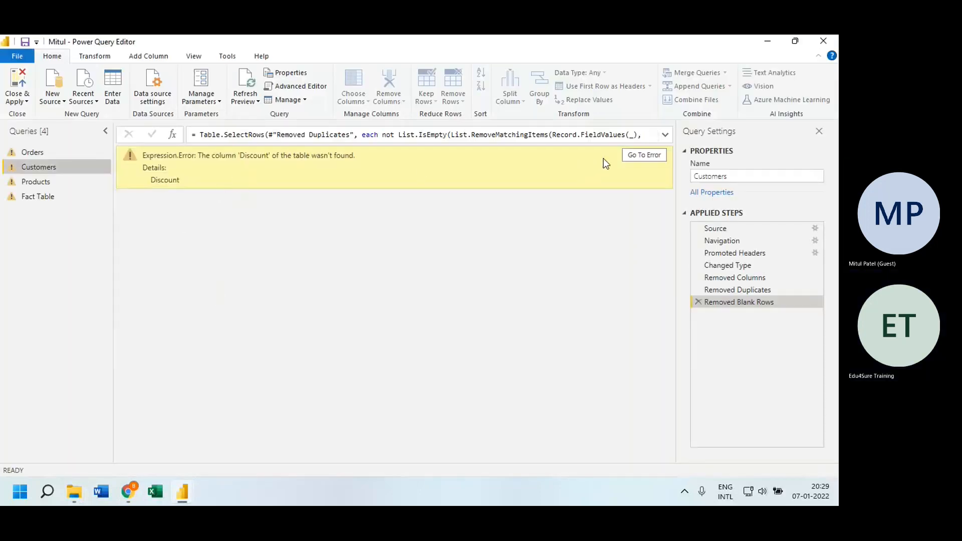
# Check the Orders, Products and Fact Table queries for errors
pyautogui.click(39, 154)
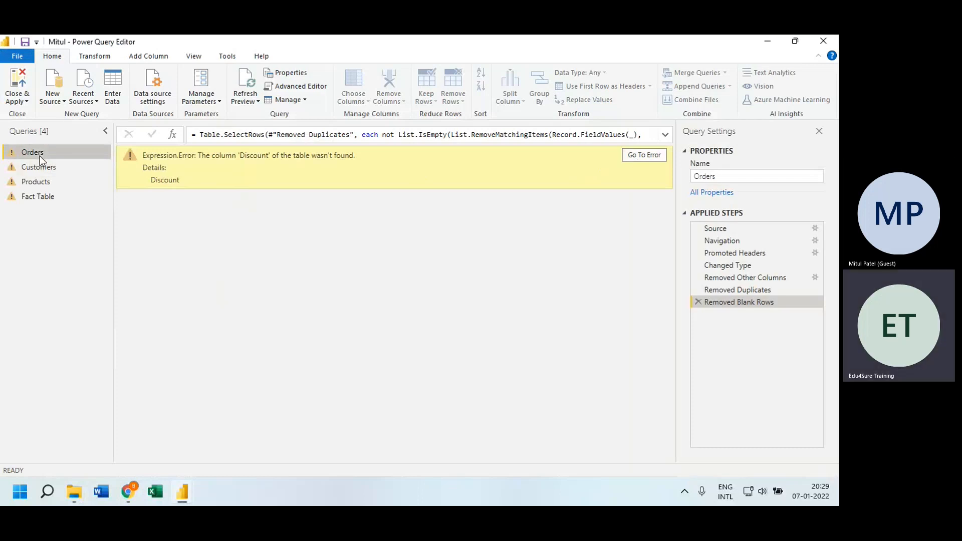
pyautogui.click(44, 185)
pyautogui.click(40, 155)
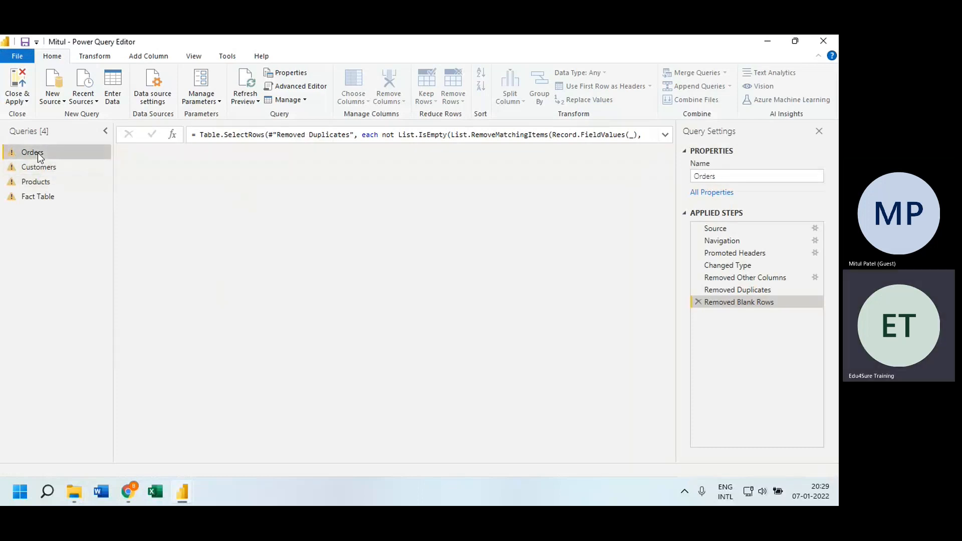
pyautogui.click(38, 181)
pyautogui.click(40, 195)
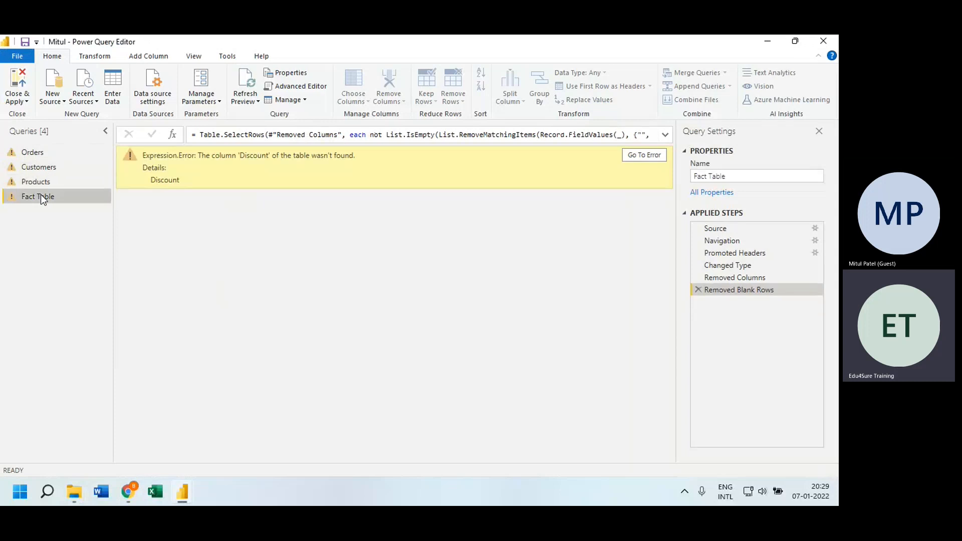
pyautogui.click(36, 153)
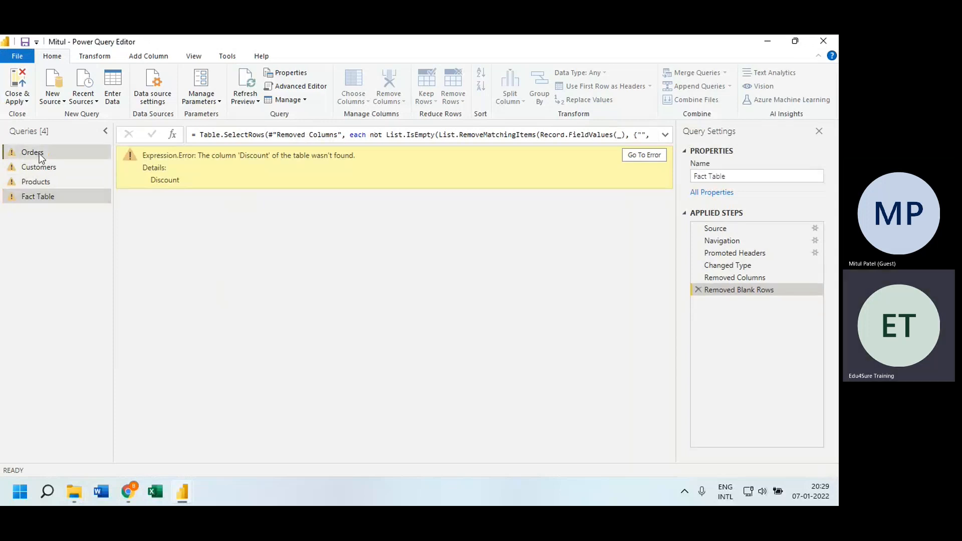
# Go to the step causing the error in the Orders query, and close Power Query Editor without applying
pyautogui.click(26, 103)
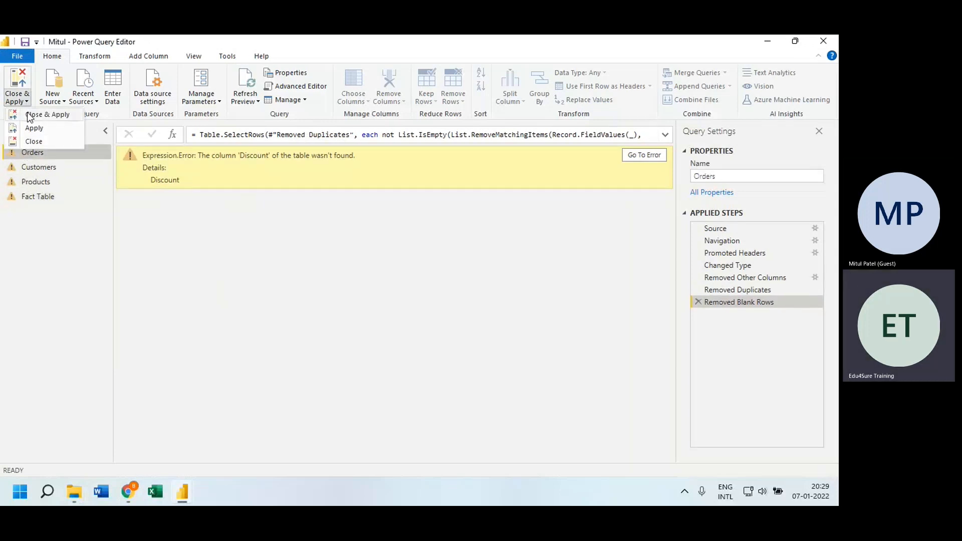
pyautogui.click(634, 215)
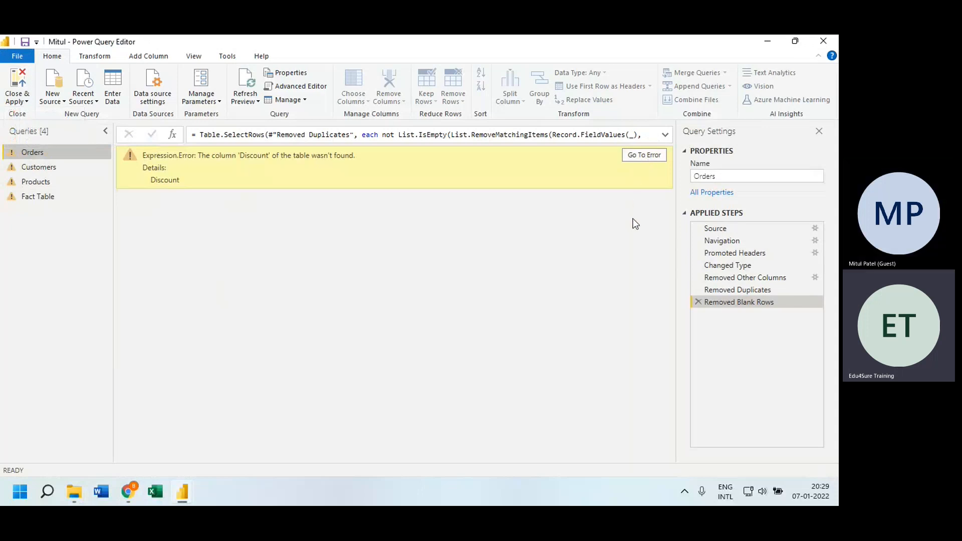
pyautogui.click(644, 157)
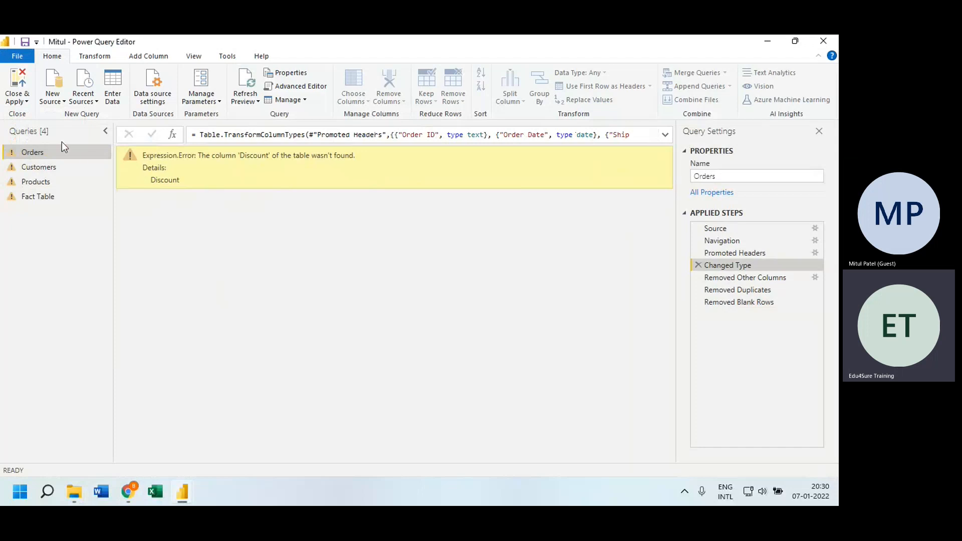
pyautogui.click(16, 100)
pyautogui.click(26, 143)
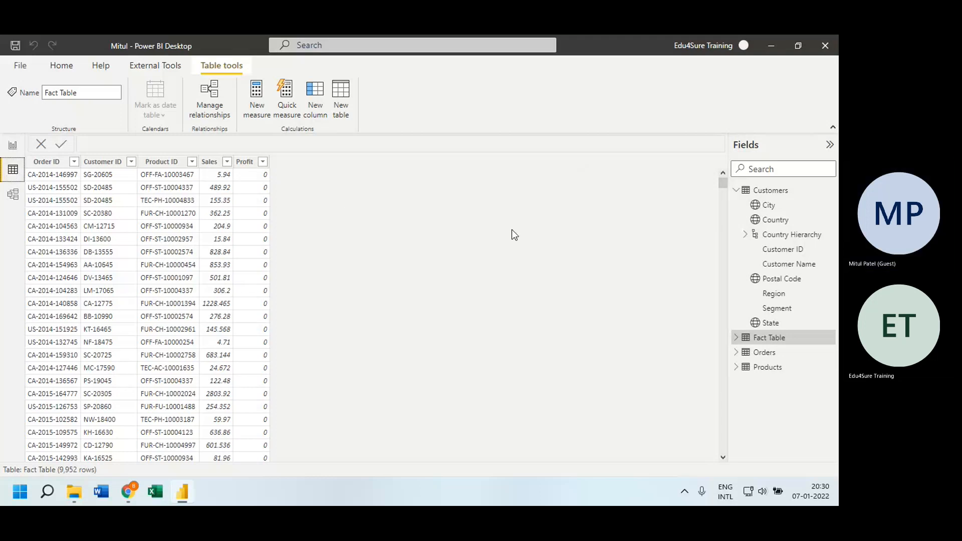
# Enlarge the Fact Table box downward in the model diagram and return to the report view
pyautogui.click(13, 196)
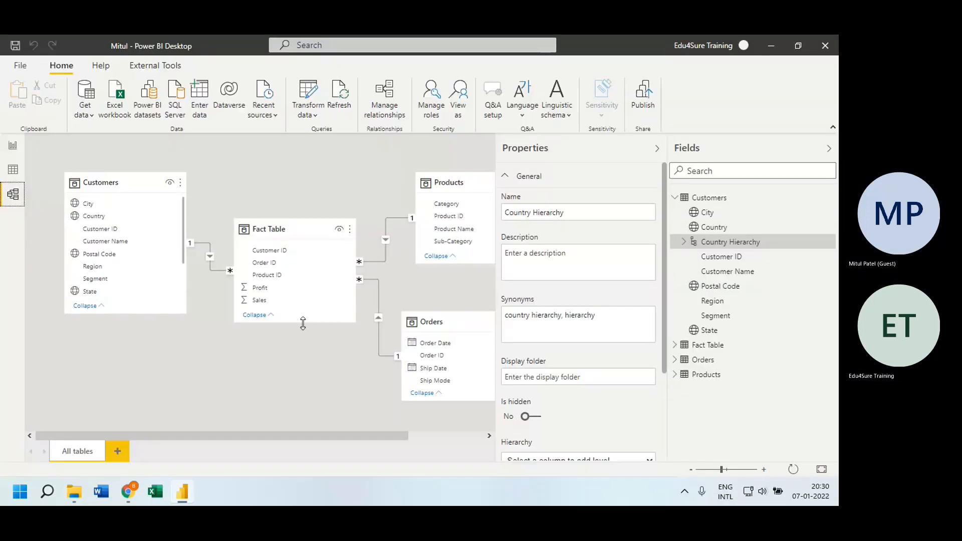
pyautogui.moveTo(303, 323); pyautogui.dragTo(316, 387)
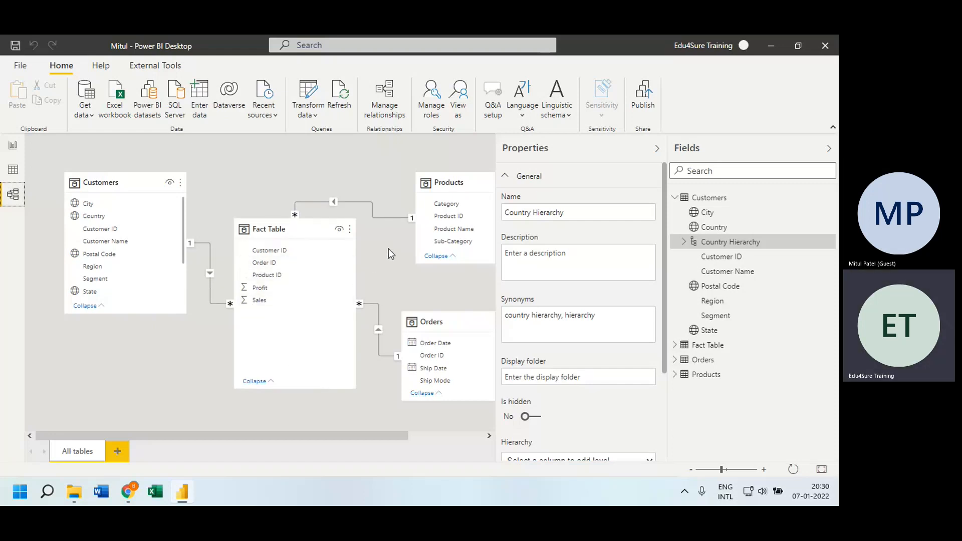
pyautogui.click(13, 147)
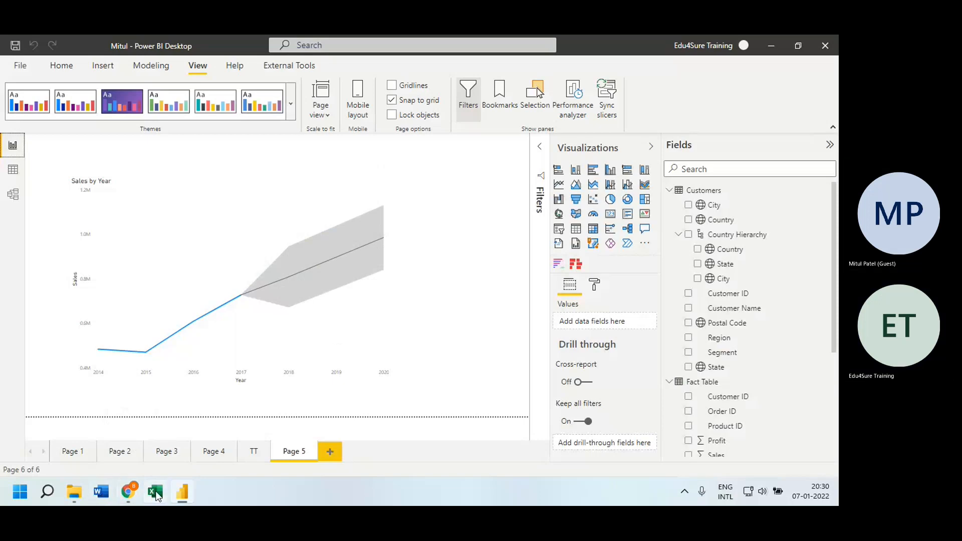
# Reopen Super Store Data - AV - Original.xlsx from the Data folder and go to the Discount header in cell S1
pyautogui.moveTo(80, 492)
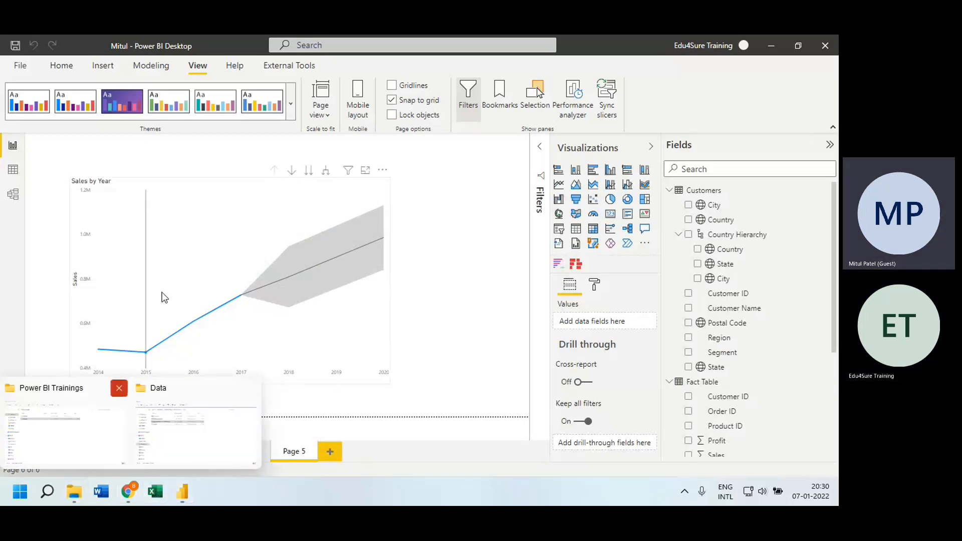
pyautogui.click(160, 451)
pyautogui.doubleClick(147, 187)
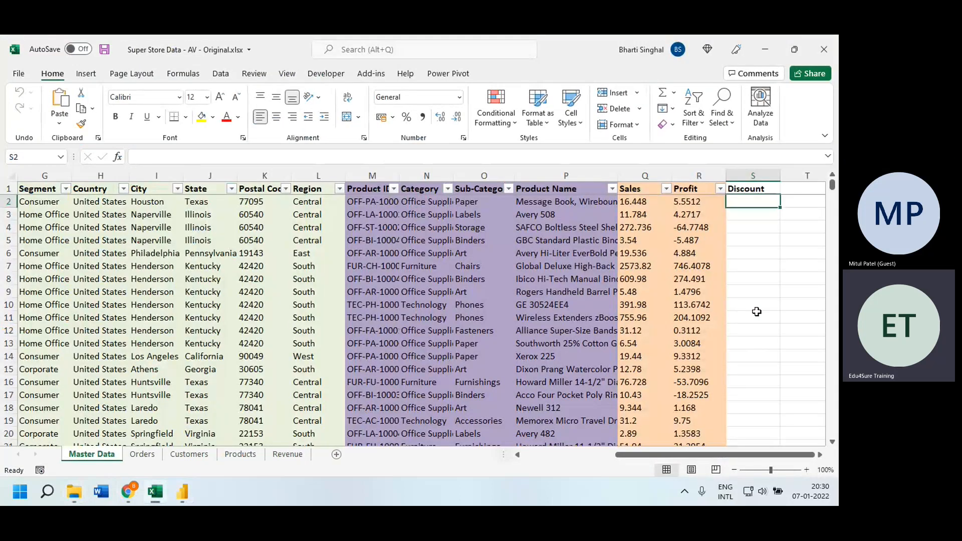
pyautogui.click(754, 279)
pyautogui.hotkey('ctrl', 'Up')
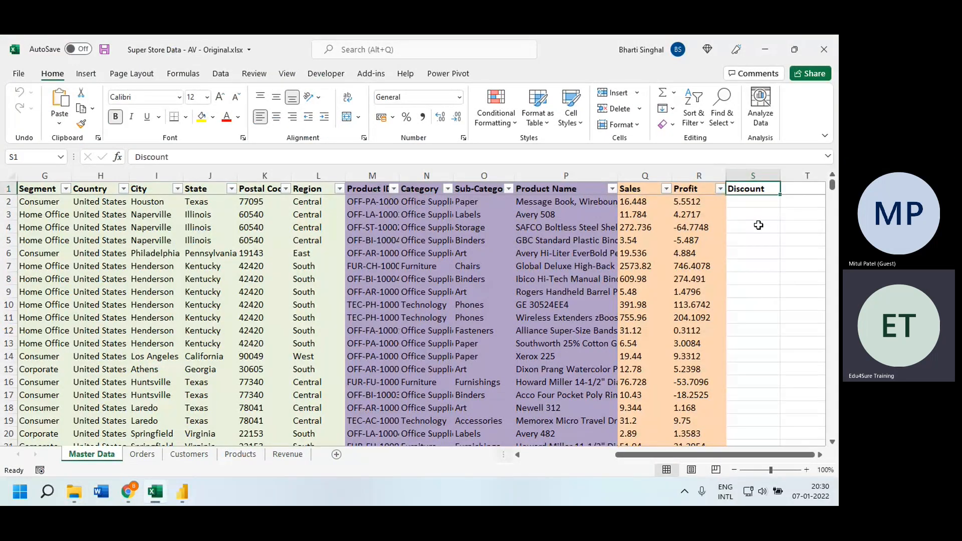
# Remove the header filters from the Master Data sheet and delete the Discount column S
pyautogui.click(220, 75)
pyautogui.click(532, 119)
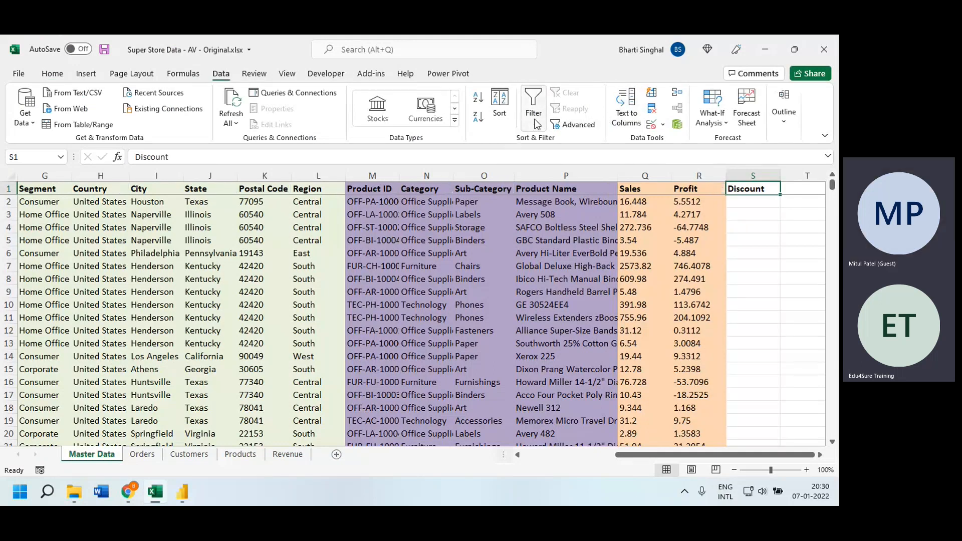
pyautogui.click(762, 171)
pyautogui.rightClick(762, 172)
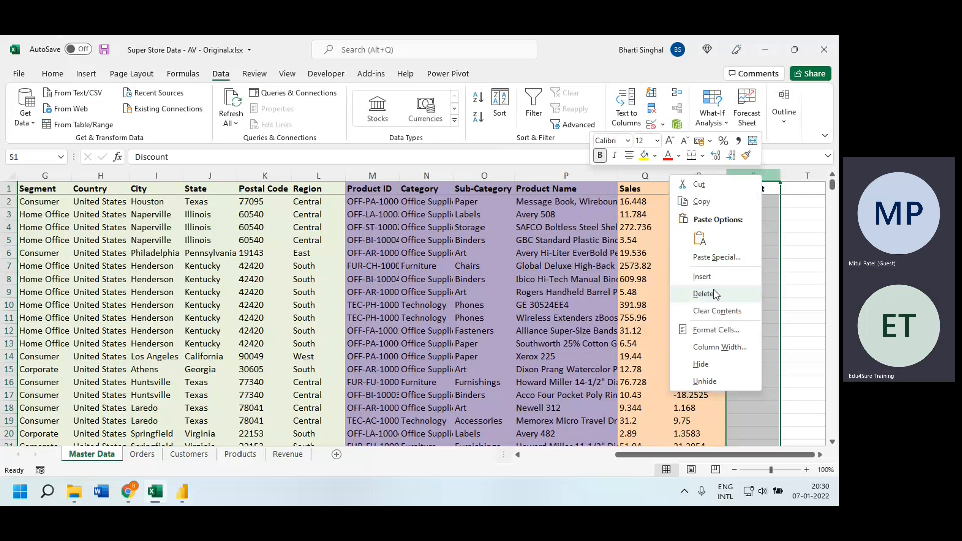
pyautogui.click(695, 297)
# Insert a column headed Discount between Sales and Profit on the Master Data sheet, and save the workbook
pyautogui.click(695, 171)
pyautogui.rightClick(694, 171)
pyautogui.click(727, 273)
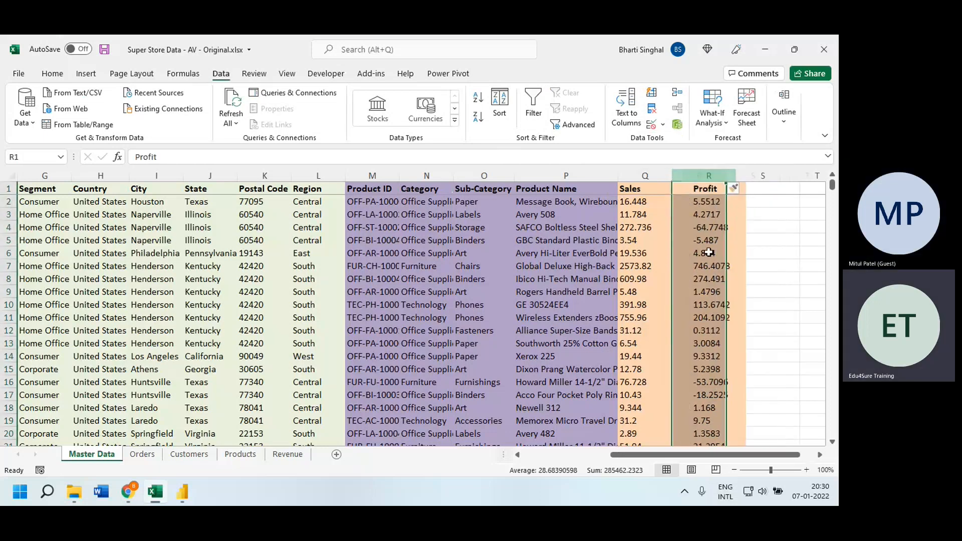
pyautogui.click(698, 188)
pyautogui.write('Dos')
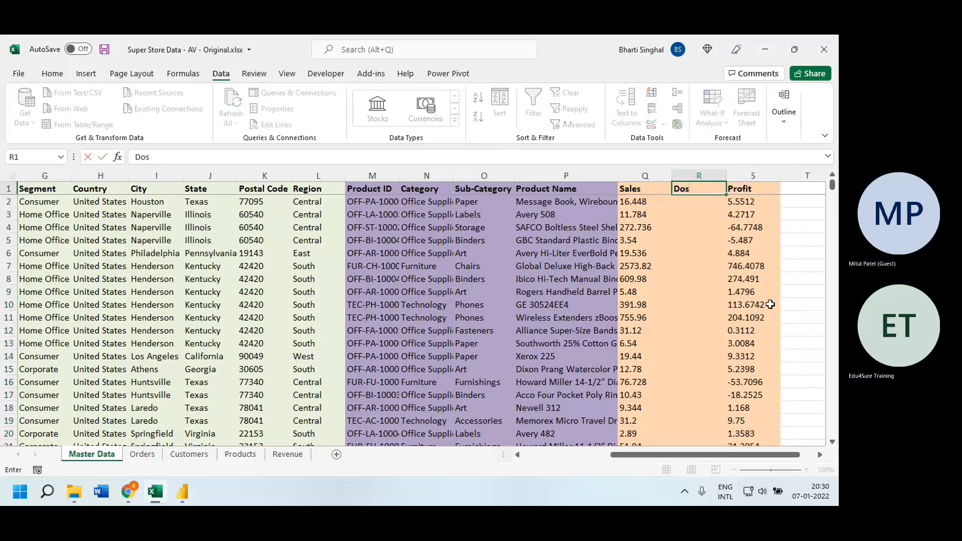
pyautogui.write('iscount')
pyautogui.click(708, 291)
pyautogui.click(22, 75)
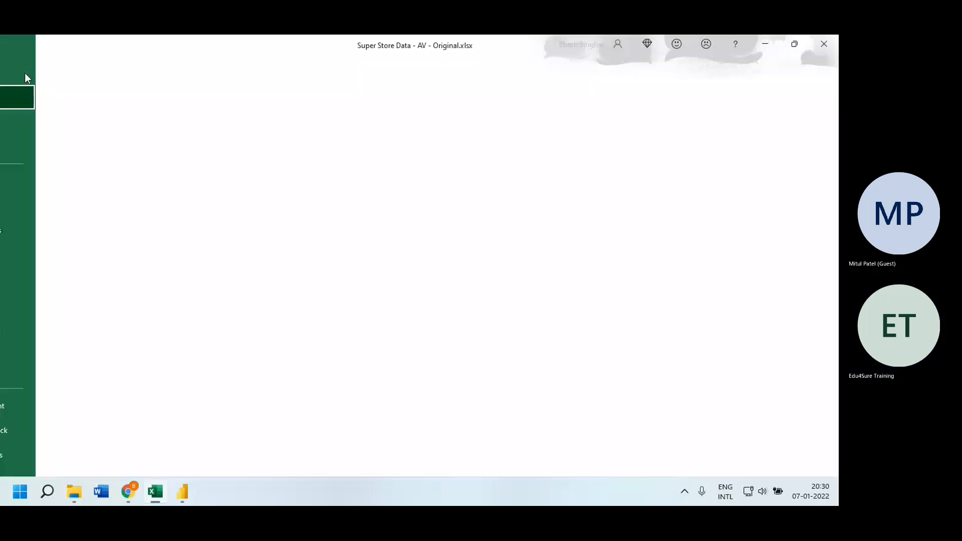
pyautogui.click(32, 208)
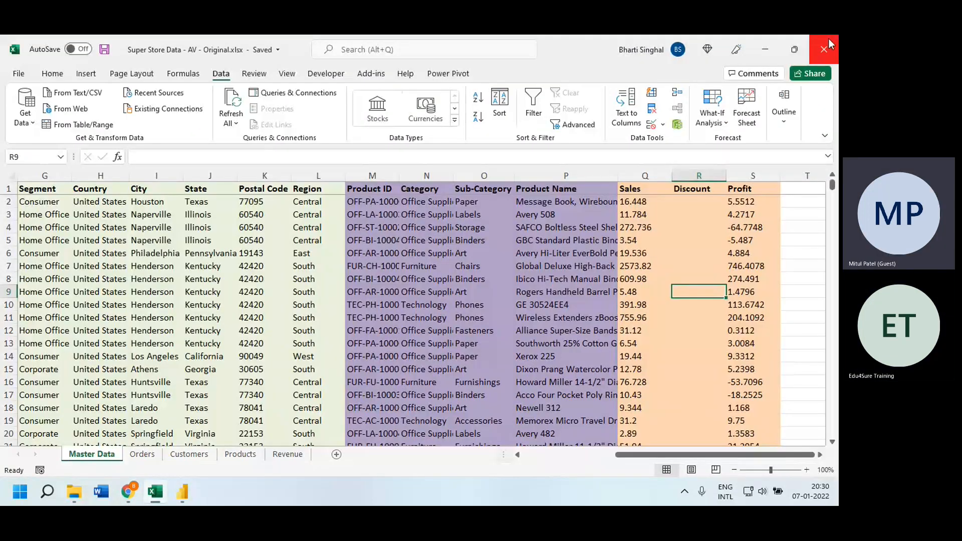
# Fill the Discount column from R2 down the whole table with a series starting 1, 2, and save the workbook
pyautogui.click(694, 201)
pyautogui.write('1')
pyautogui.press('Return')
pyautogui.write('2')
pyautogui.press('Return')
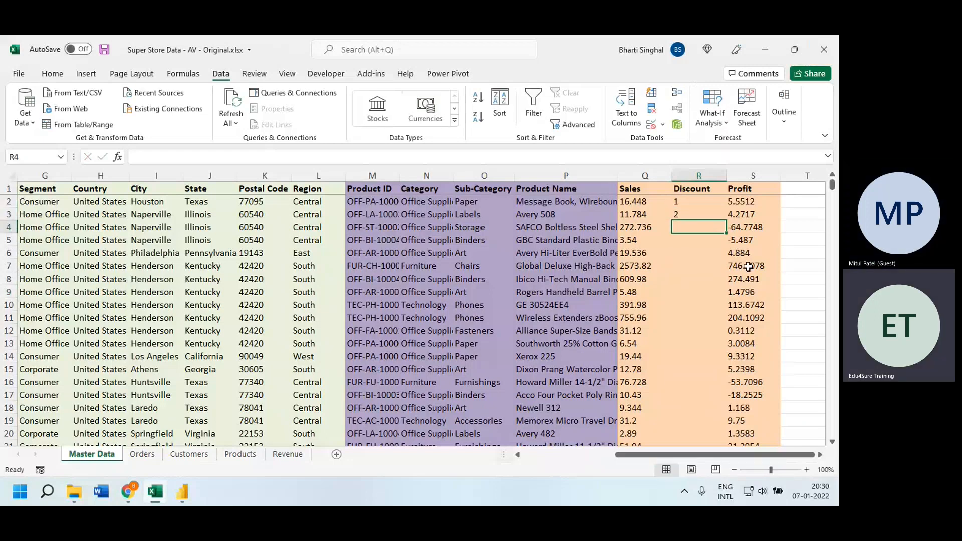
pyautogui.moveTo(705, 205); pyautogui.dragTo(704, 217)
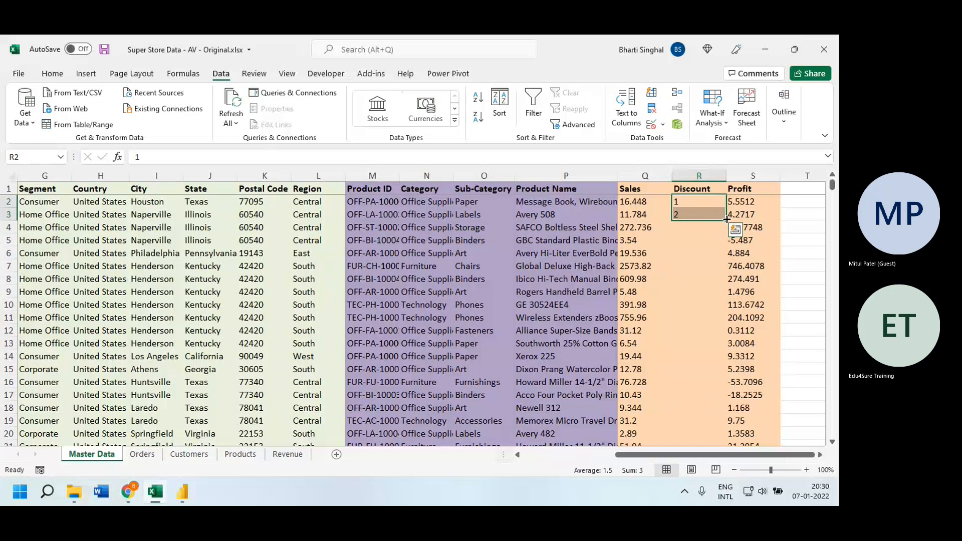
pyautogui.doubleClick(727, 220)
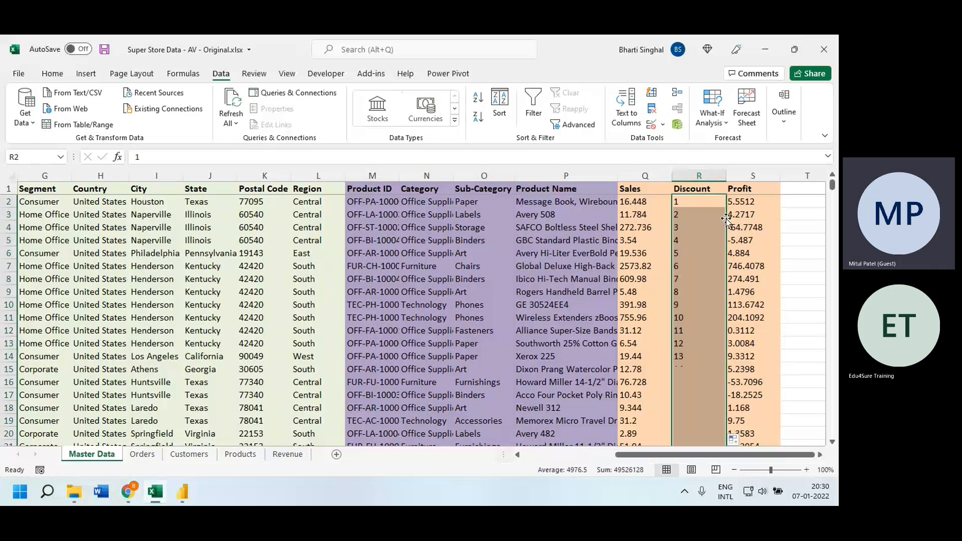
pyautogui.click(19, 74)
pyautogui.click(32, 145)
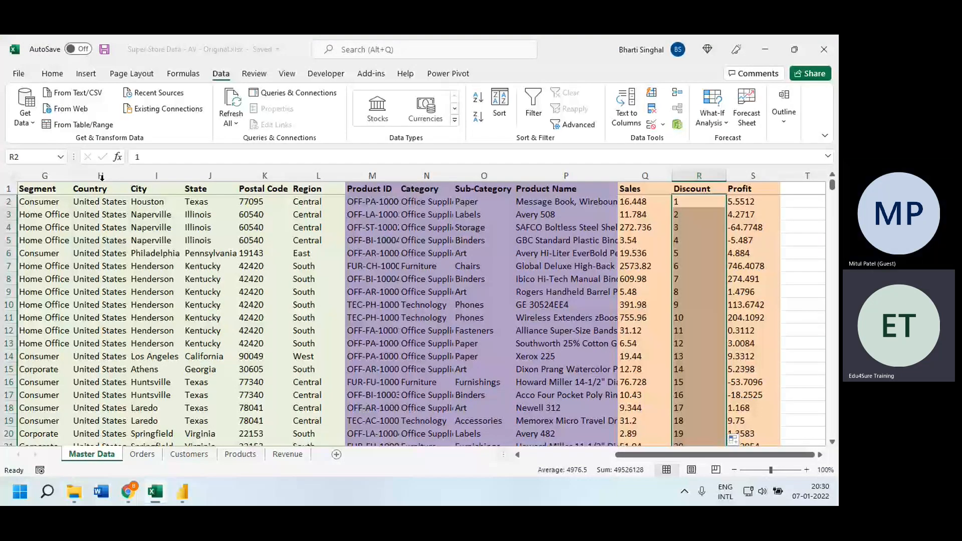
# Switch back to Power BI Desktop, open the Customers query for editing and highlight its error message
pyautogui.hotkey('alt', 'Tab')
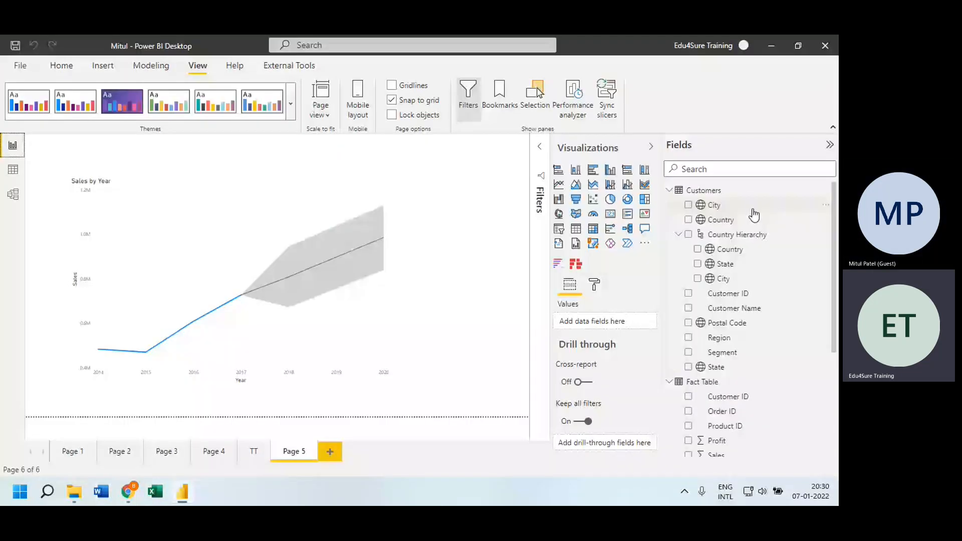
pyautogui.rightClick(708, 191)
pyautogui.click(732, 258)
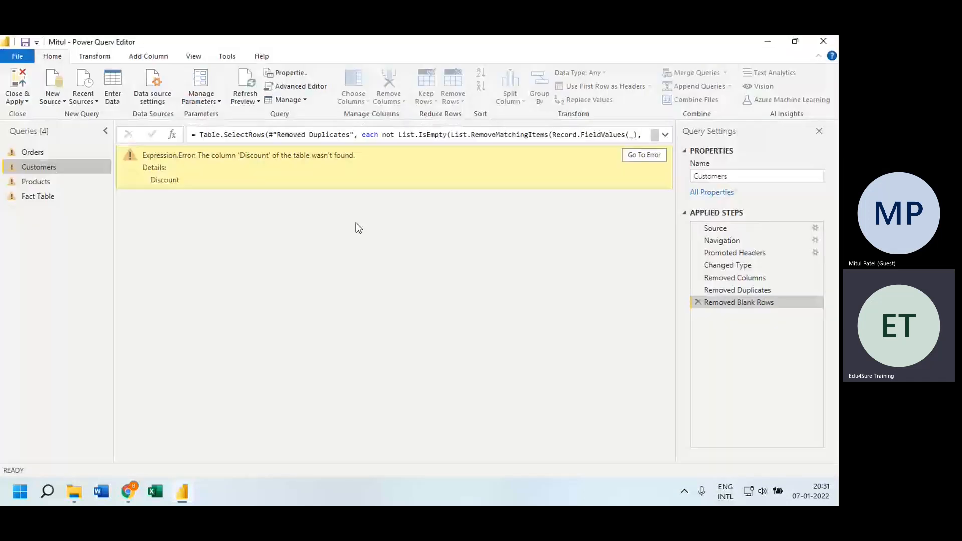
pyautogui.tripleClick(180, 157)
# Change the data source to Super Store Data - AV - Original.xlsx in the Data folder and close the data source settings
pyautogui.click(164, 100)
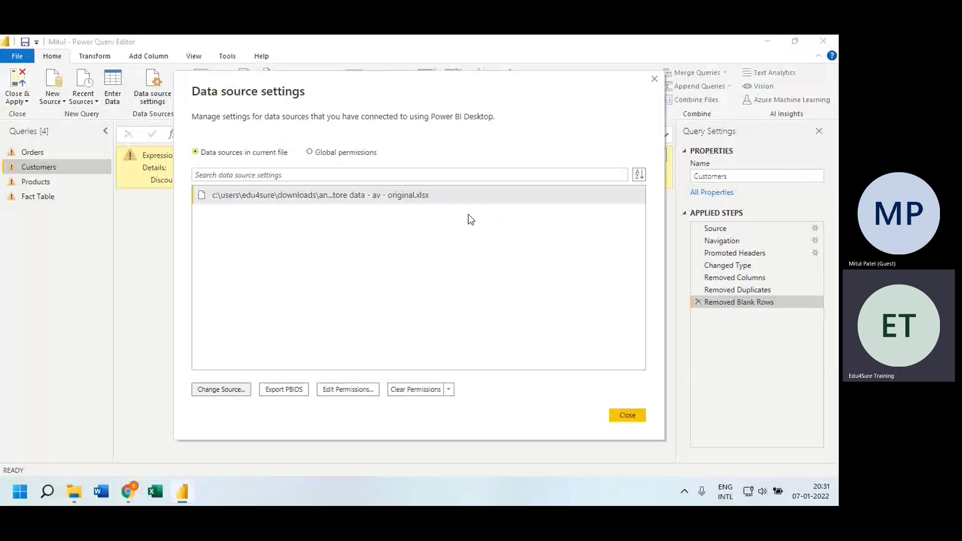
pyautogui.click(482, 250)
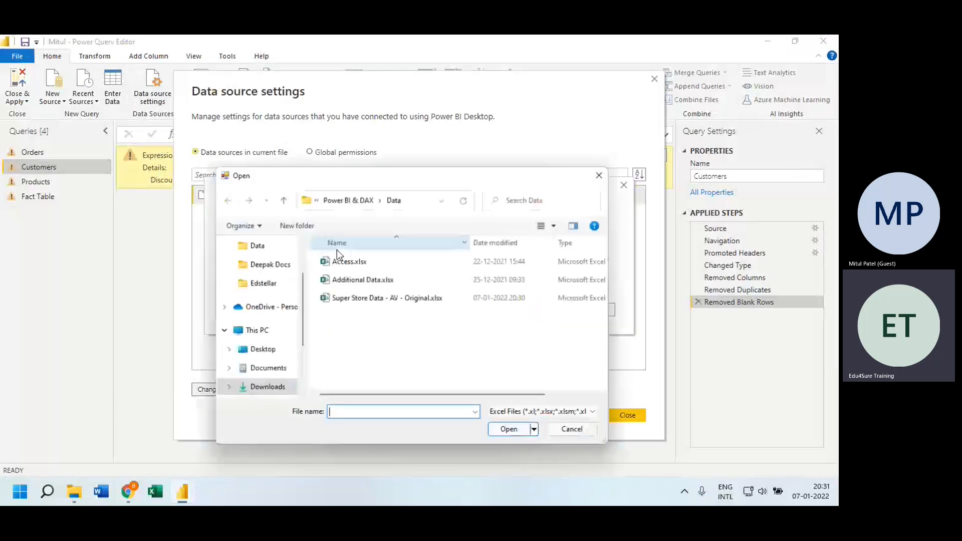
pyautogui.click(381, 298)
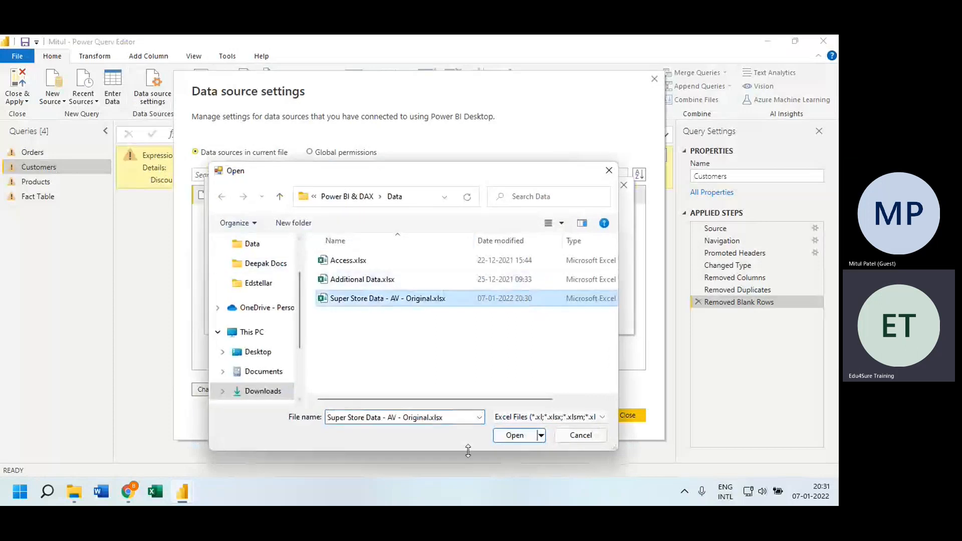
pyautogui.click(515, 435)
pyautogui.click(550, 308)
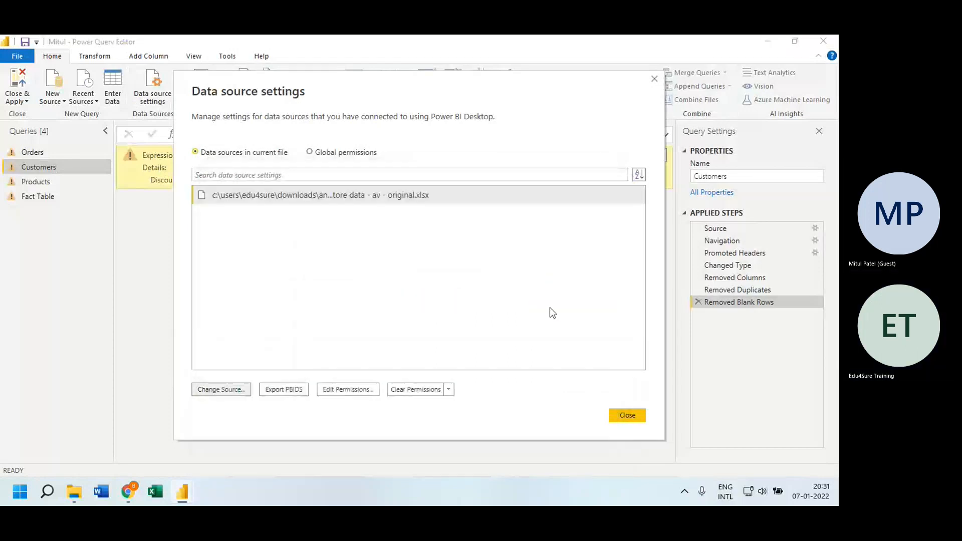
pyautogui.click(627, 416)
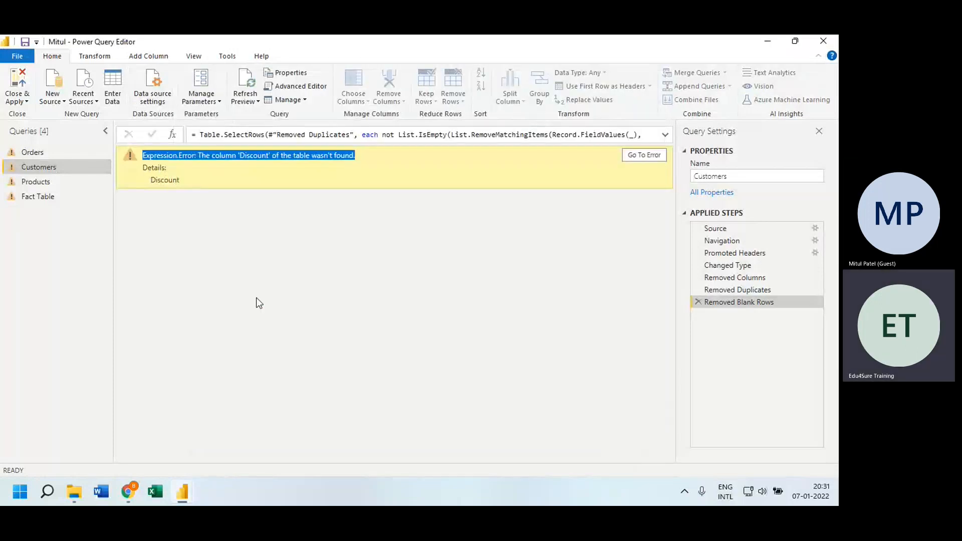
# Check whether the Orders, Customers and Products queries still show errors after the source change
pyautogui.click(35, 152)
pyautogui.click(43, 167)
pyautogui.click(44, 183)
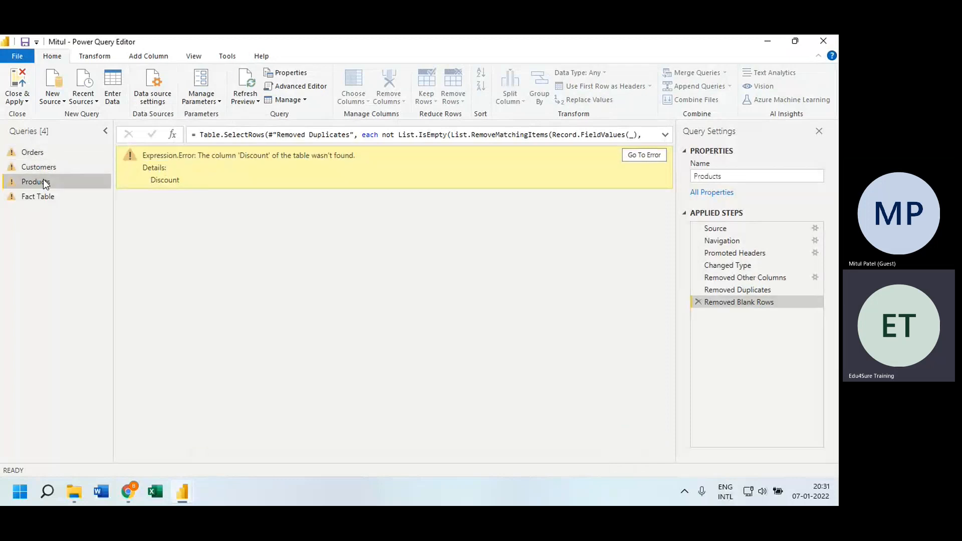
# Examine the load error and the applied steps of the Orders, Customers and Fact Table queries
pyautogui.click(41, 196)
pyautogui.click(34, 153)
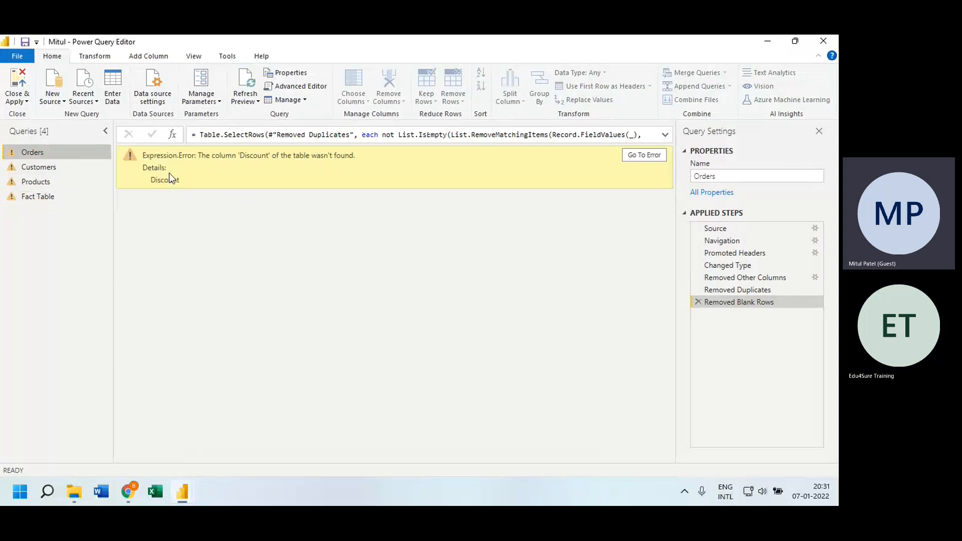
pyautogui.moveTo(157, 155); pyautogui.dragTo(382, 159)
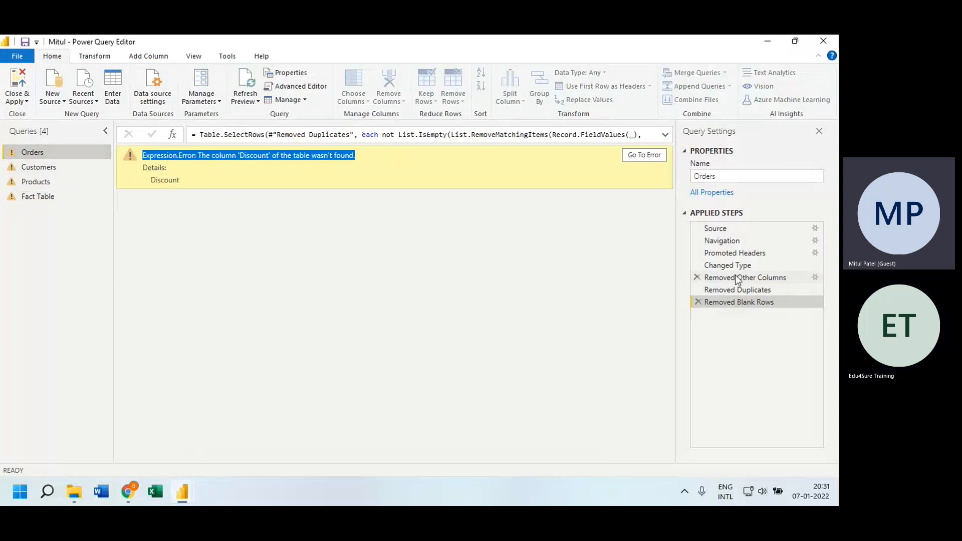
pyautogui.click(34, 196)
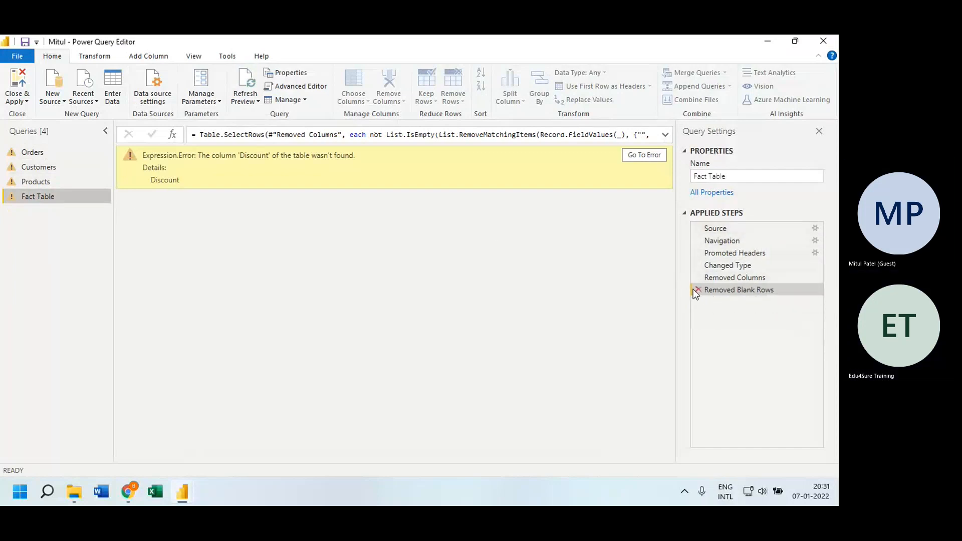
pyautogui.click(32, 152)
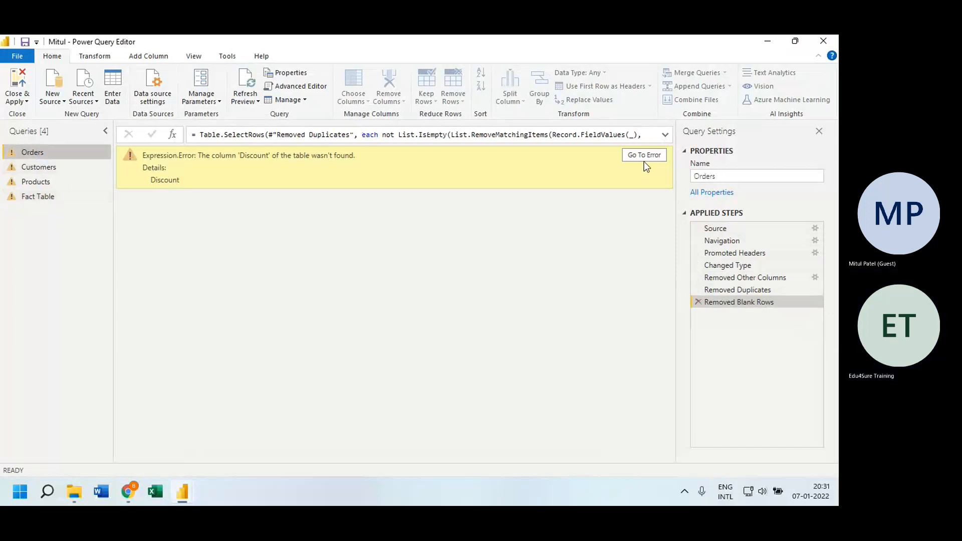
pyautogui.click(43, 169)
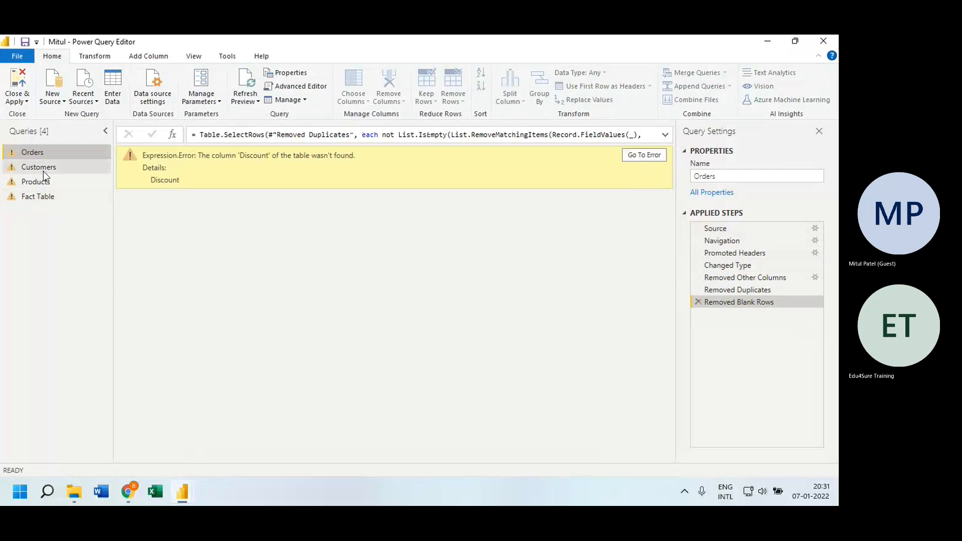
pyautogui.click(47, 155)
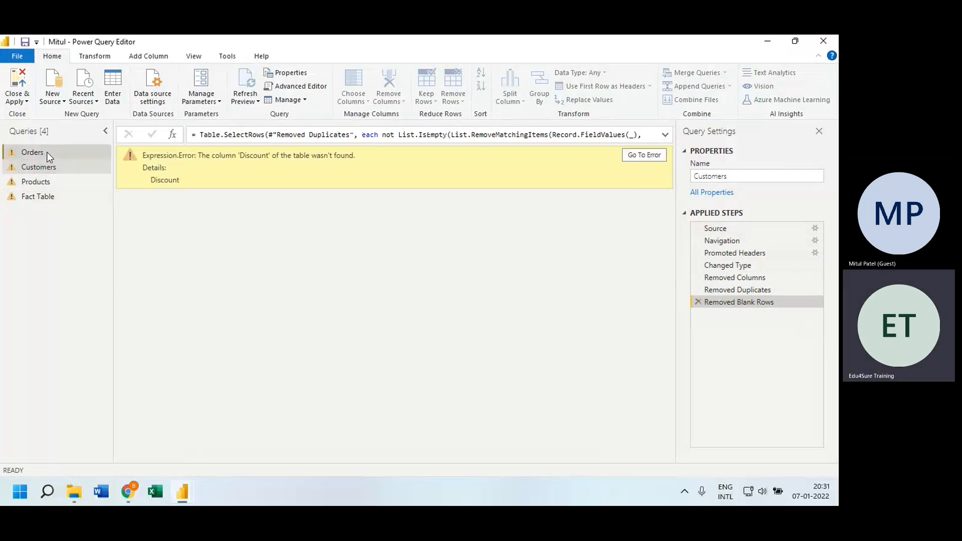
# Close the Power Query Editor without applying the query changes
pyautogui.click(155, 492)
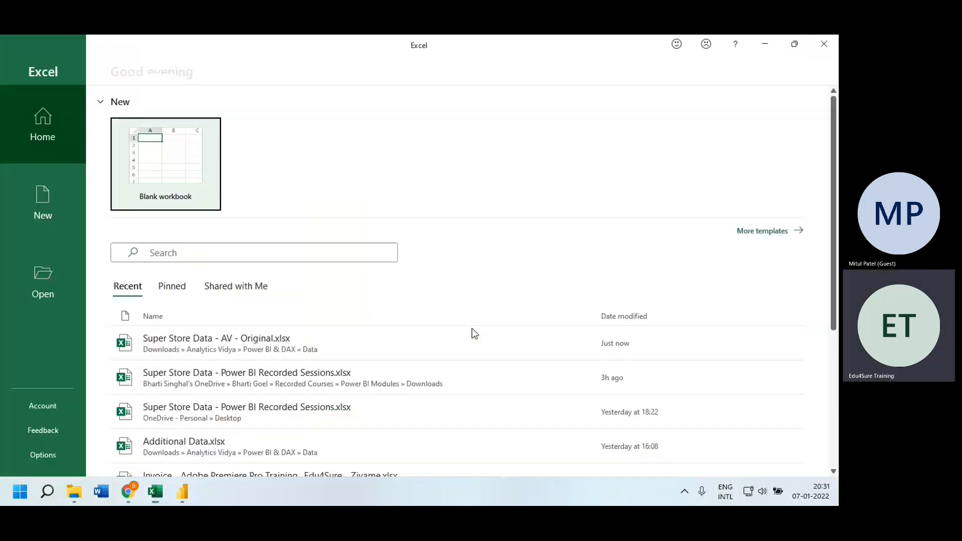
pyautogui.click(823, 44)
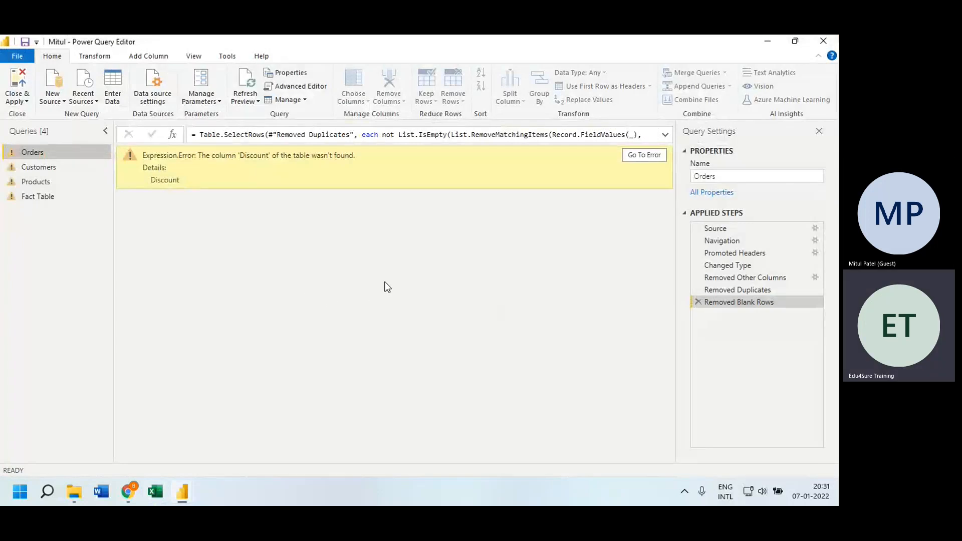
pyautogui.click(19, 101)
pyautogui.click(32, 141)
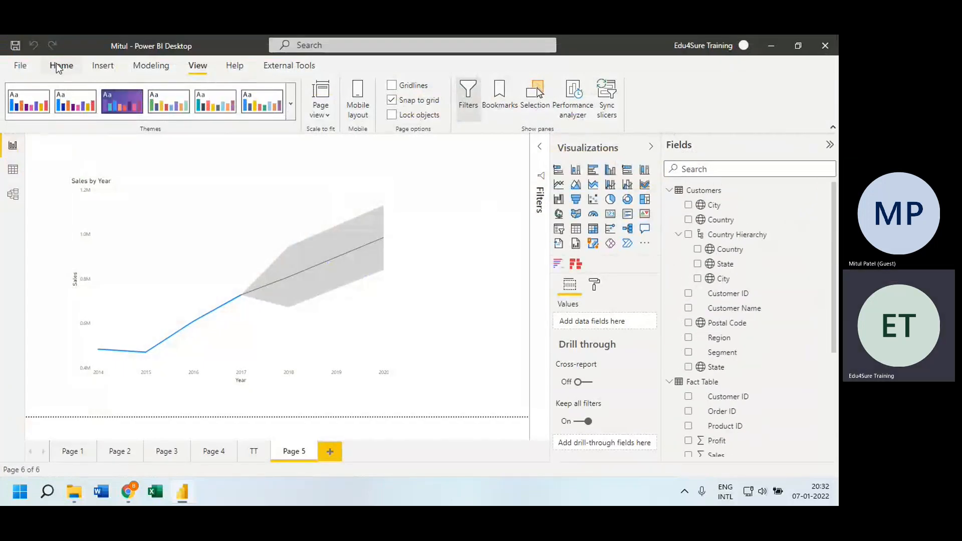
# Switch to the Super Store Data - AV - Original.xlsx workbook in Excel and examine the Discount column on the Master Data sheet
pyautogui.click(156, 491)
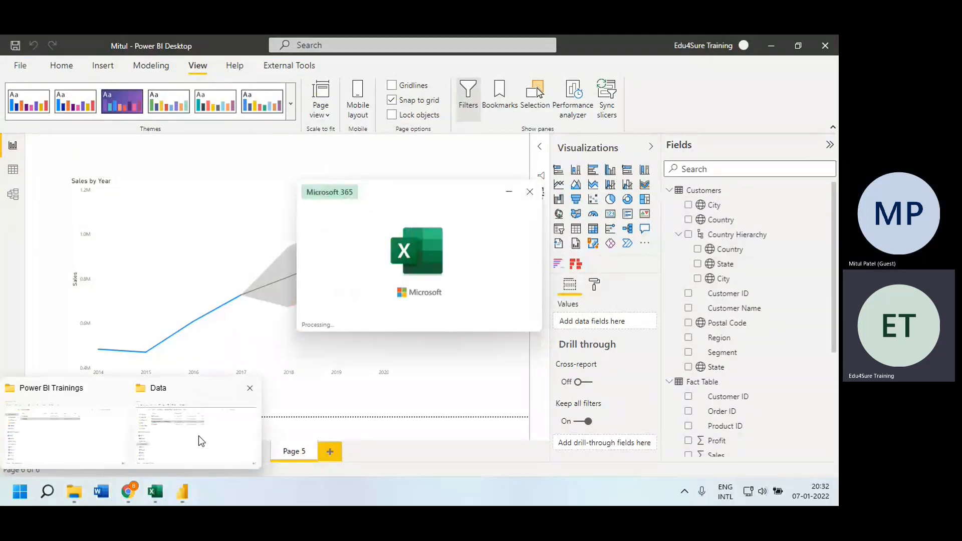
pyautogui.click(199, 435)
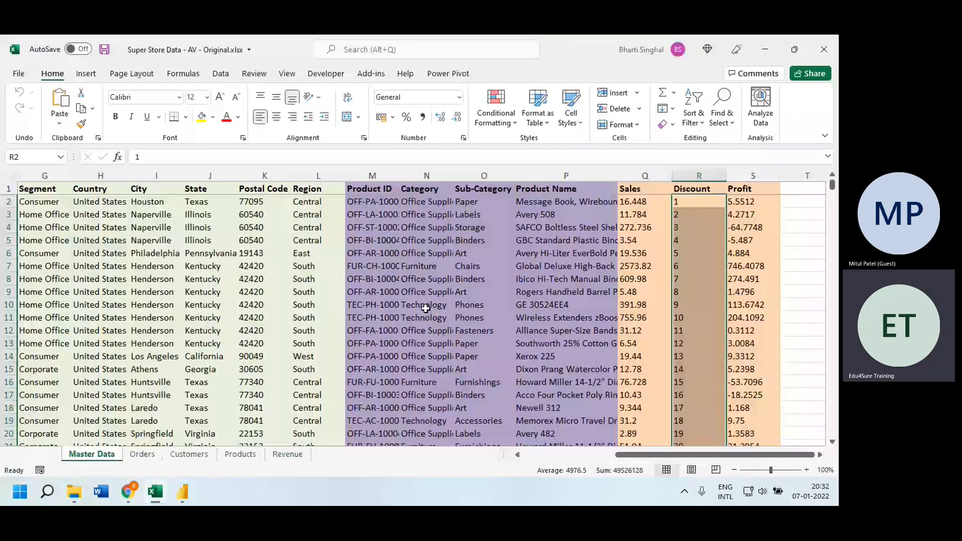
pyautogui.moveTo(689, 456); pyautogui.dragTo(736, 467)
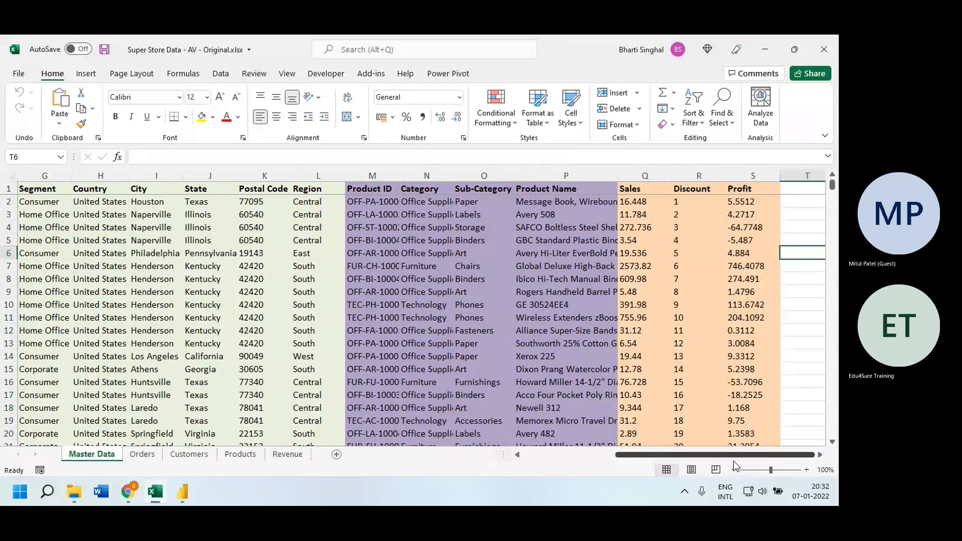
pyautogui.click(699, 175)
# Switch to the Microsoft Teams meeting in Chrome and stop sharing the screen
pyautogui.moveTo(132, 492)
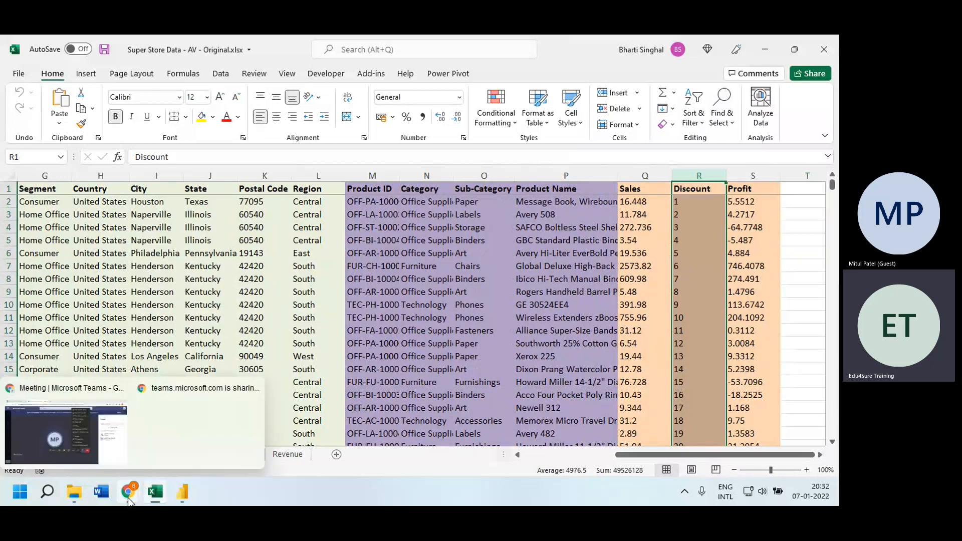
pyautogui.click(55, 432)
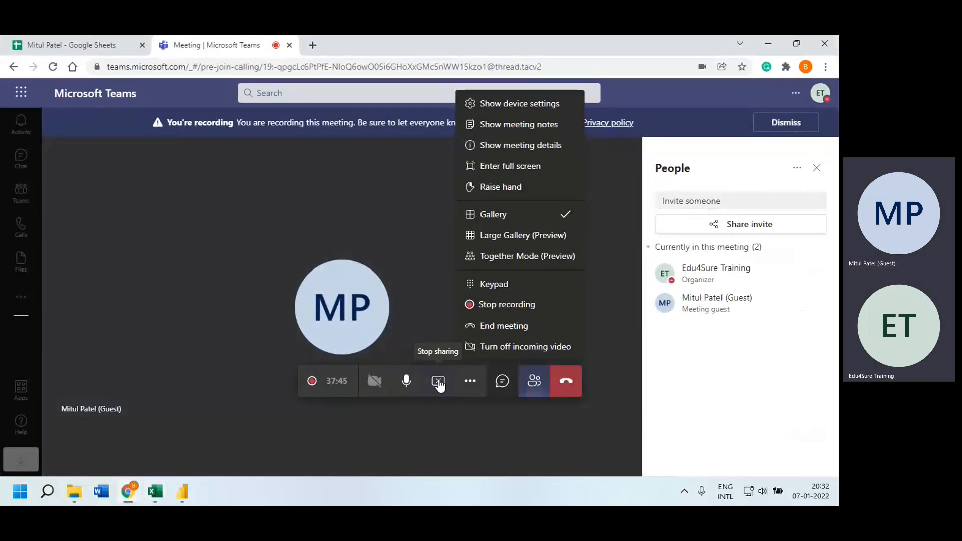
pyautogui.click(438, 383)
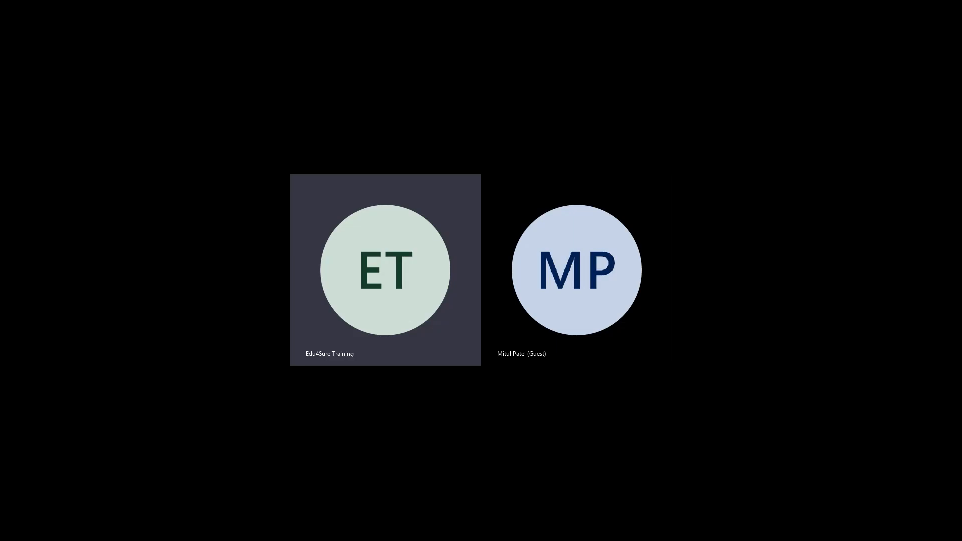
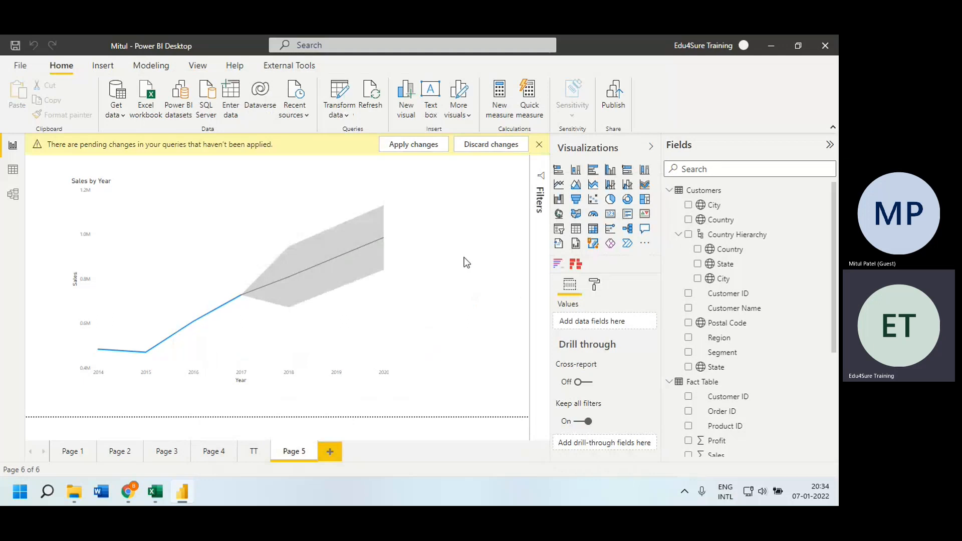
# Apply the pending query changes in Power BI Desktop and open the Customers table's query for editing
pyautogui.click(426, 144)
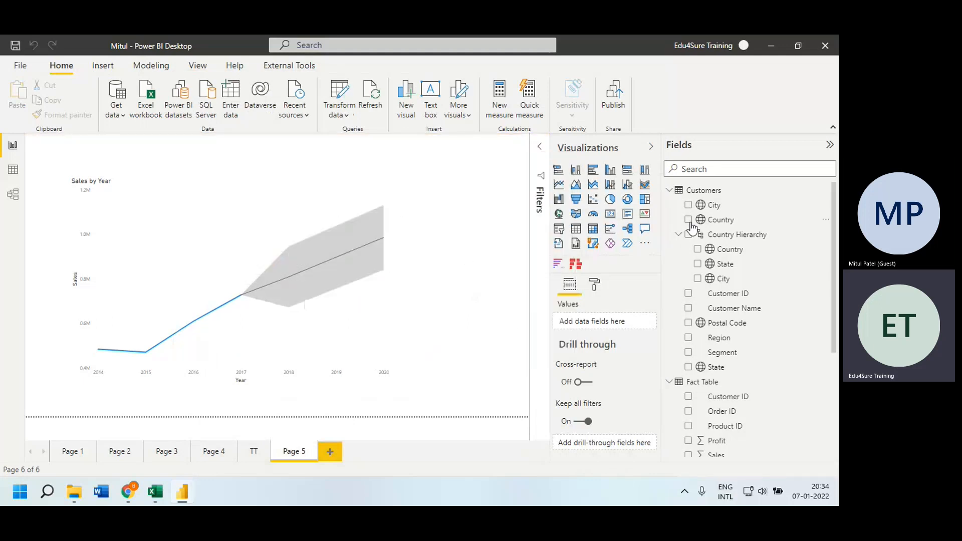
pyautogui.rightClick(715, 192)
pyautogui.click(741, 256)
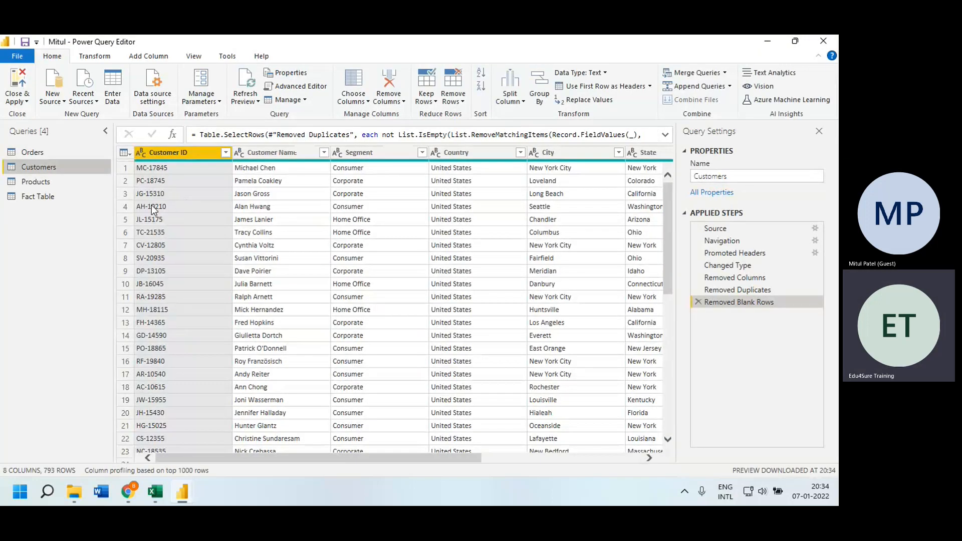
# Check the Fact Table query and duplicate the Order Date column in the Orders query
pyautogui.click(44, 198)
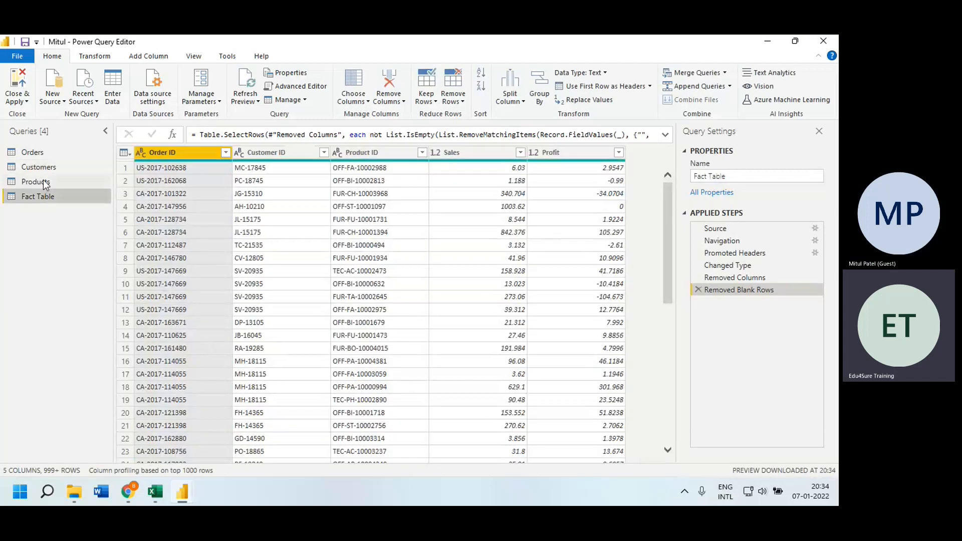
pyautogui.click(39, 153)
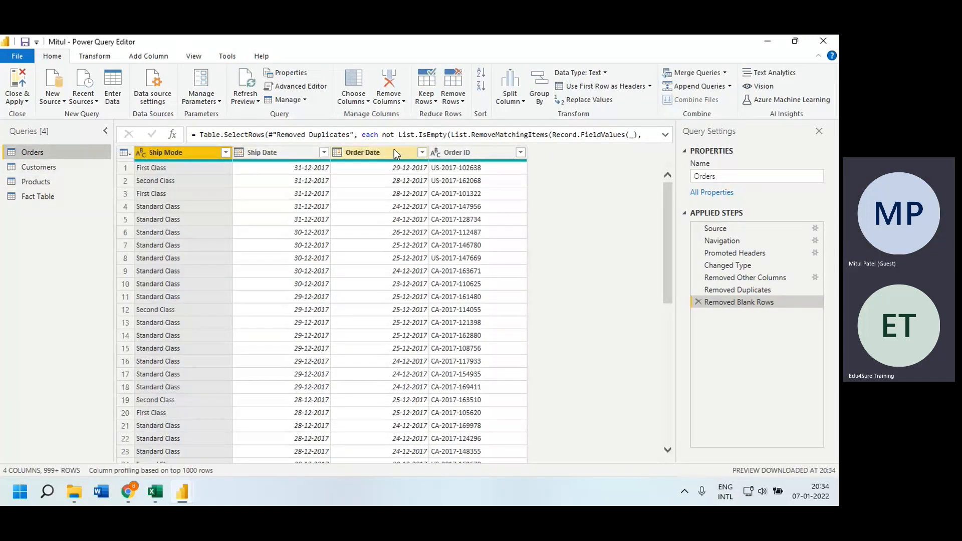
pyautogui.click(365, 152)
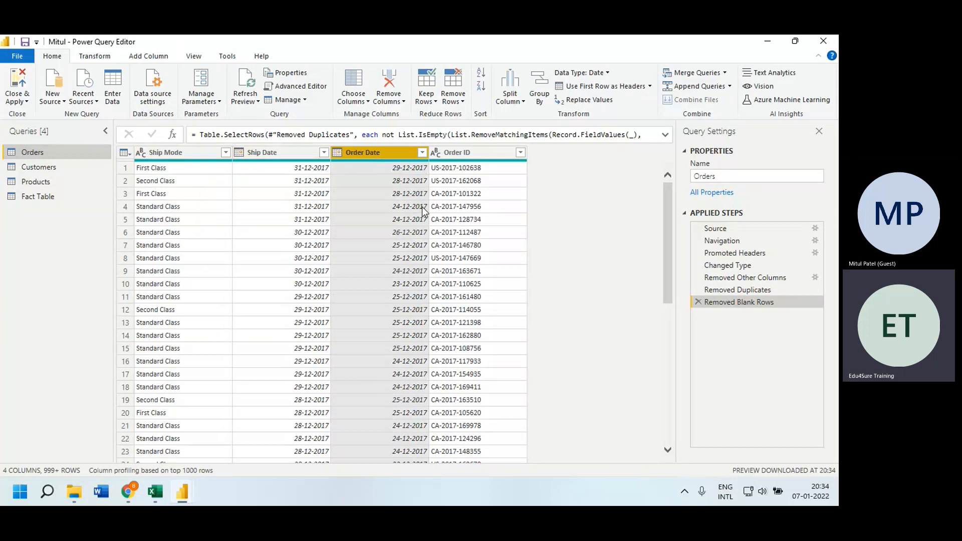
pyautogui.rightClick(384, 154)
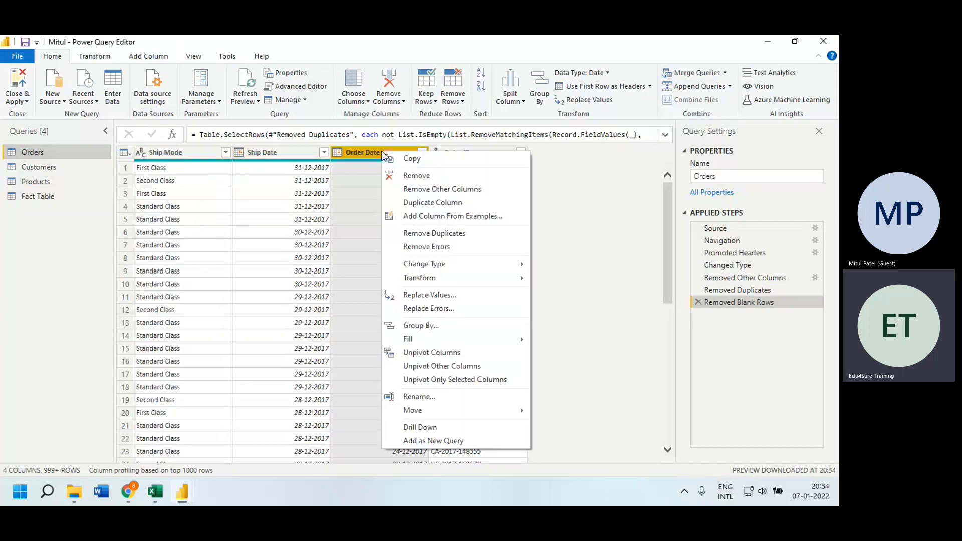
pyautogui.click(438, 204)
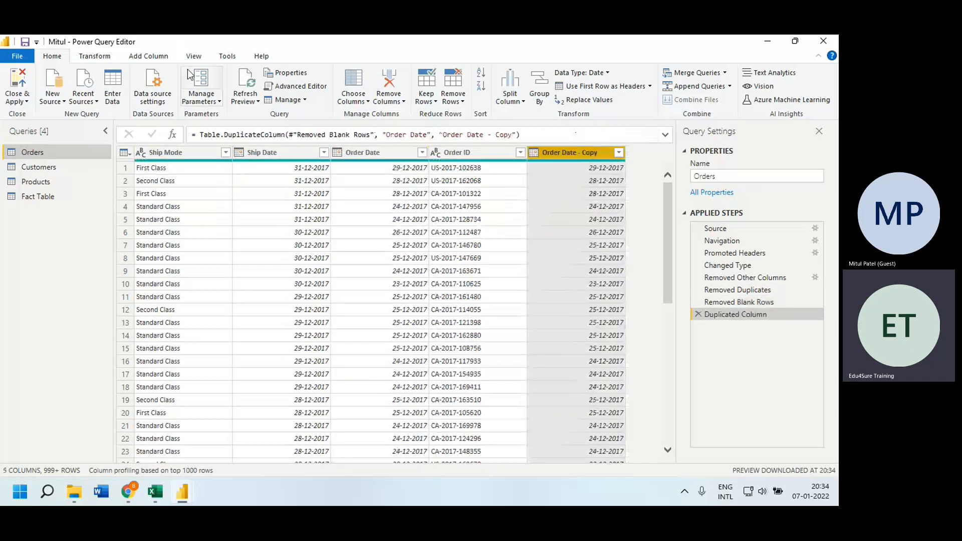
# Try to convert the duplicated Order Date column to Week of Month
pyautogui.click(108, 55)
pyautogui.click(670, 88)
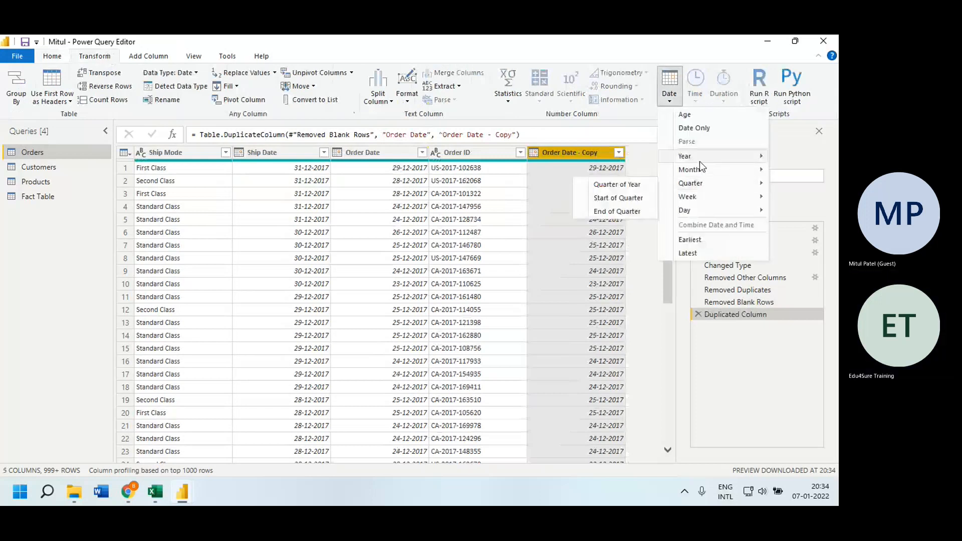
pyautogui.moveTo(701, 197)
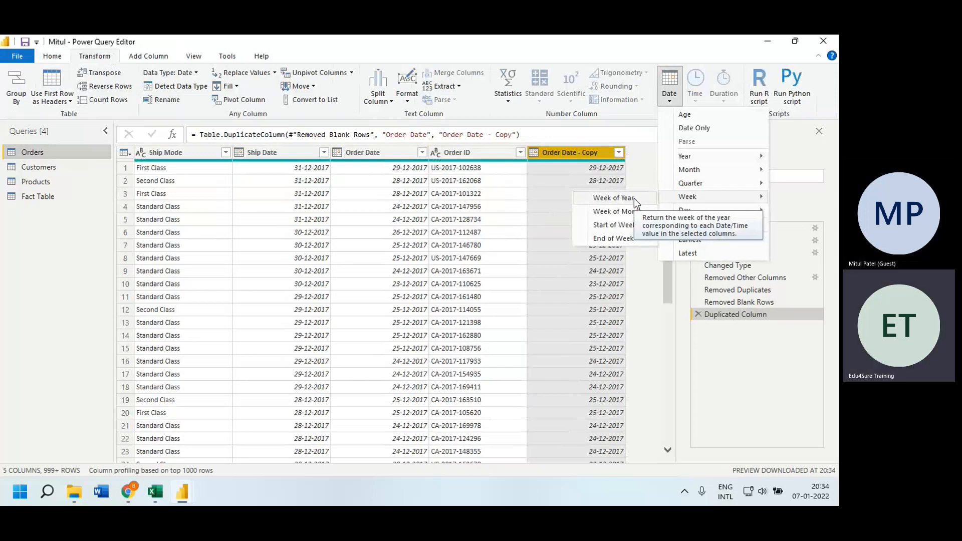
pyautogui.click(624, 213)
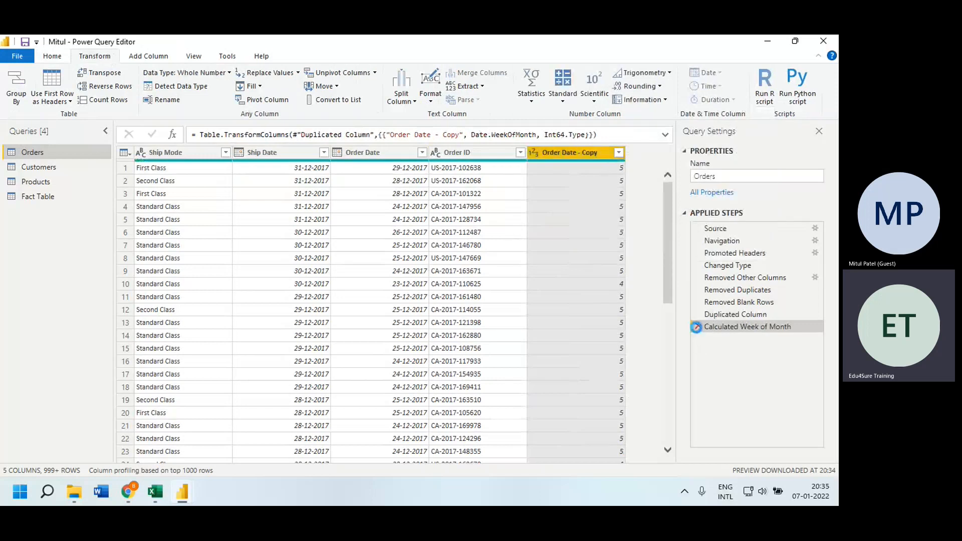
# Convert the duplicated Order Date column to Week of Year instead of Week of Month and rename it Week Number
pyautogui.click(669, 85)
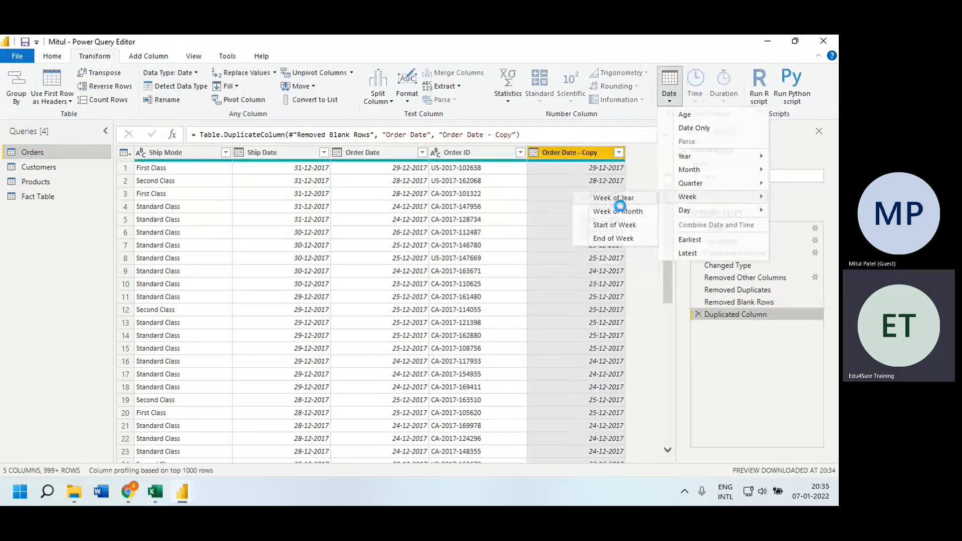
pyautogui.click(615, 198)
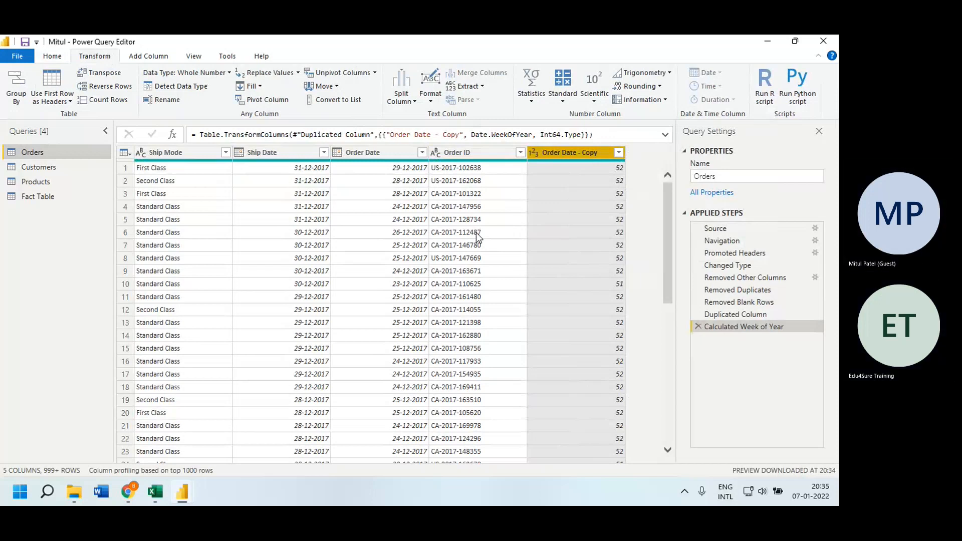
pyautogui.rightClick(566, 158)
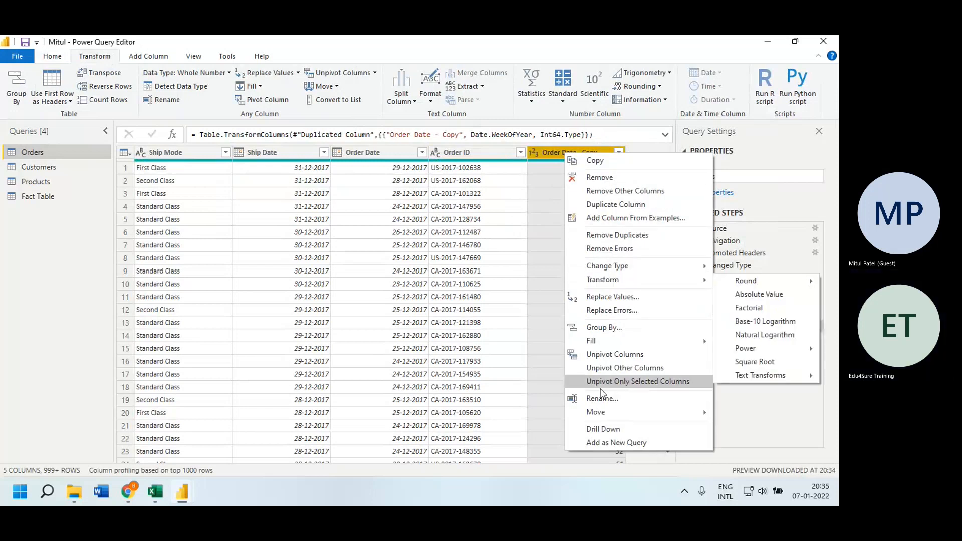
pyautogui.click(610, 399)
pyautogui.write('Week Number')
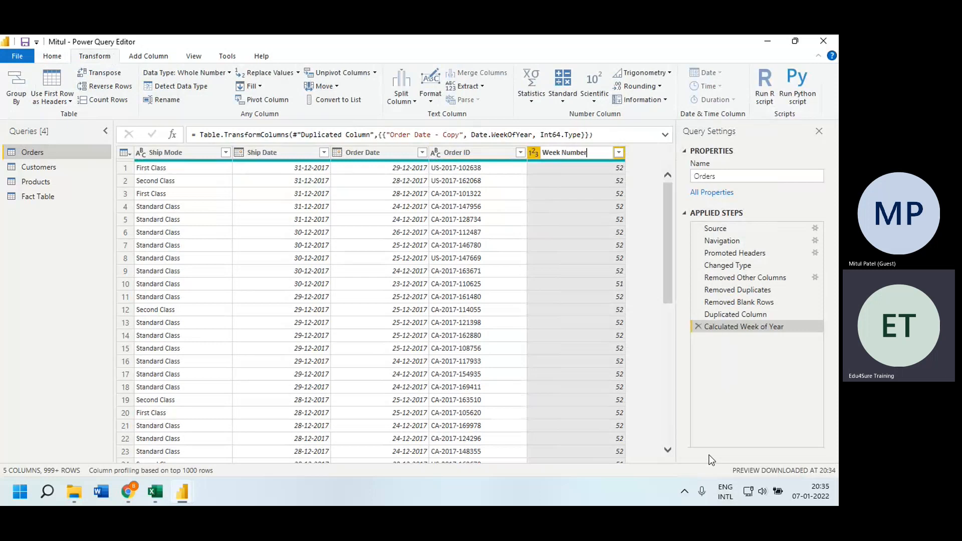
pyautogui.press('Return')
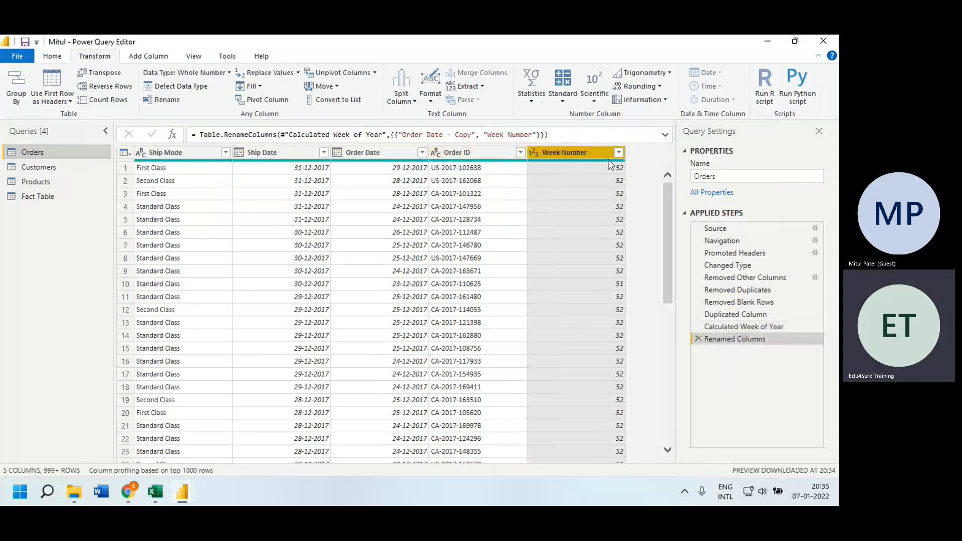
# Duplicate the Order Date column again and convert the copy to Quarter of Year
pyautogui.rightClick(372, 154)
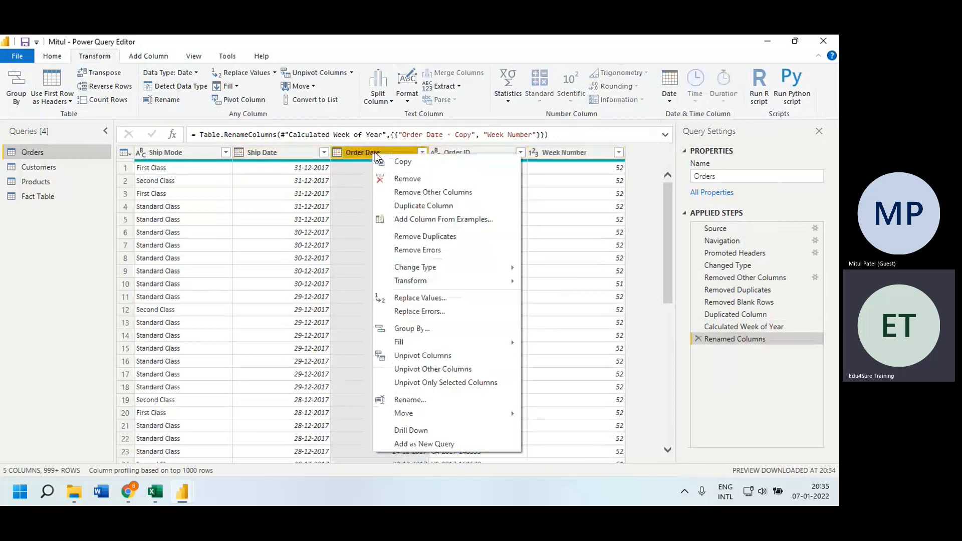
pyautogui.click(407, 206)
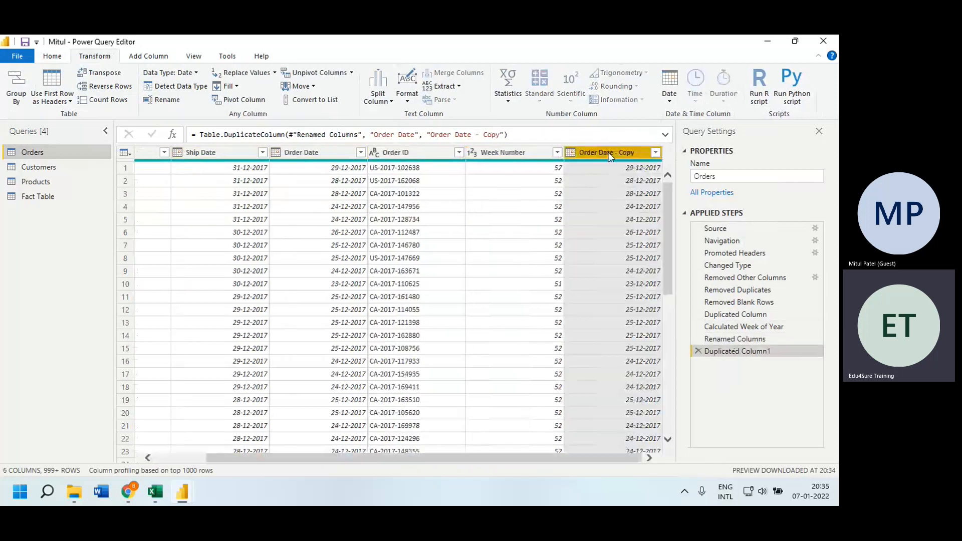
pyautogui.click(669, 88)
pyautogui.moveTo(694, 184)
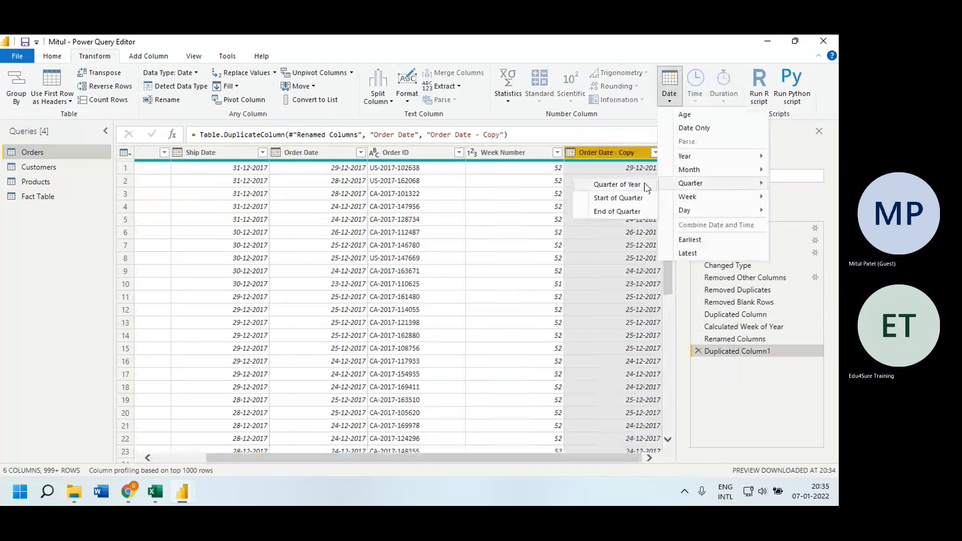
pyautogui.click(611, 186)
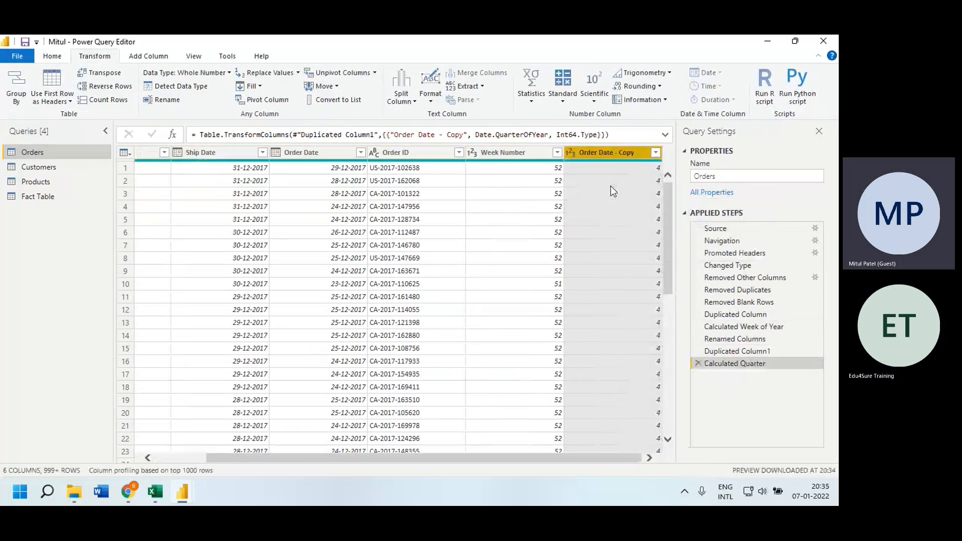
# Rename the Order Date - Copy column holding the quarter values to Quarter in the Orders query
pyautogui.moveTo(669, 210); pyautogui.dragTo(669, 423)
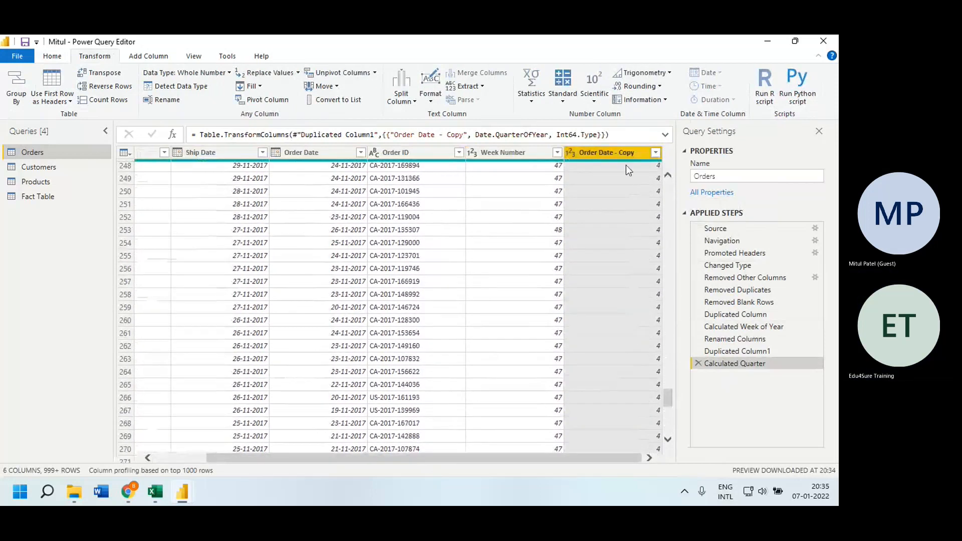
pyautogui.rightClick(608, 149)
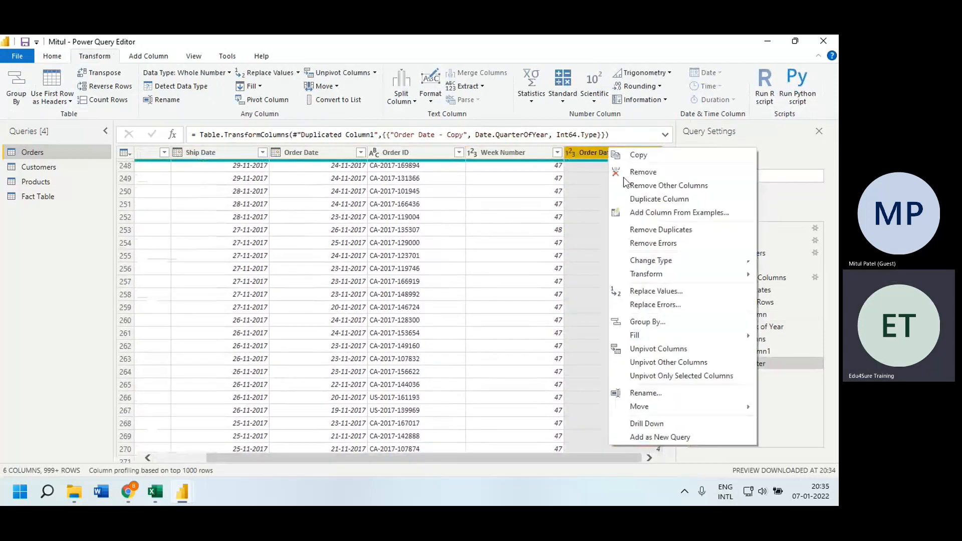
pyautogui.click(646, 392)
pyautogui.write('Quarter')
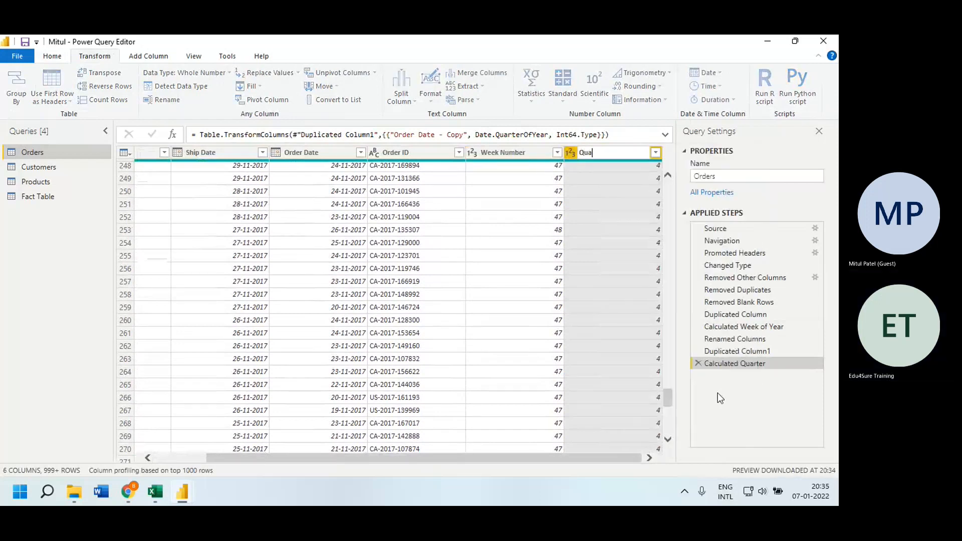
pyautogui.press('Return')
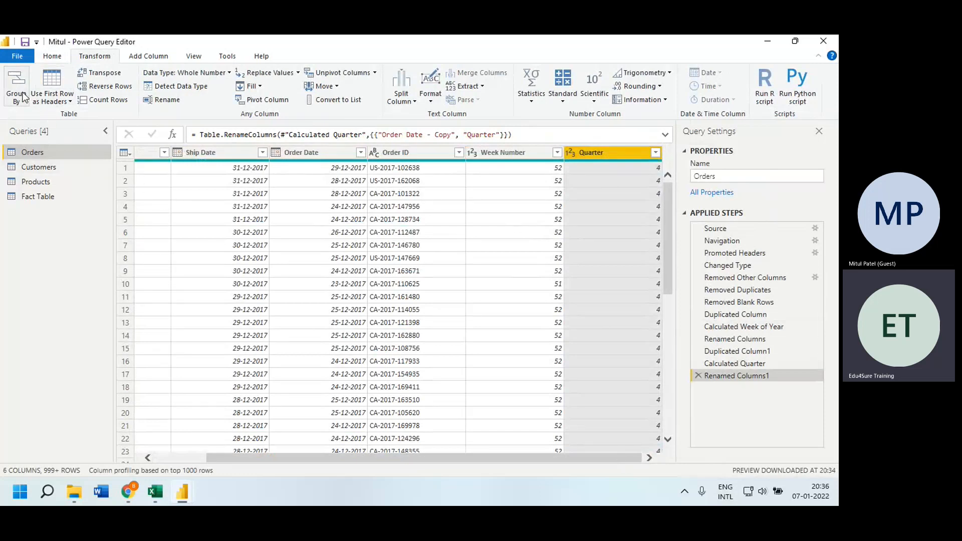
# Close the query editor and apply the changes, returning to the Sales by Year chart in the report
pyautogui.click(50, 56)
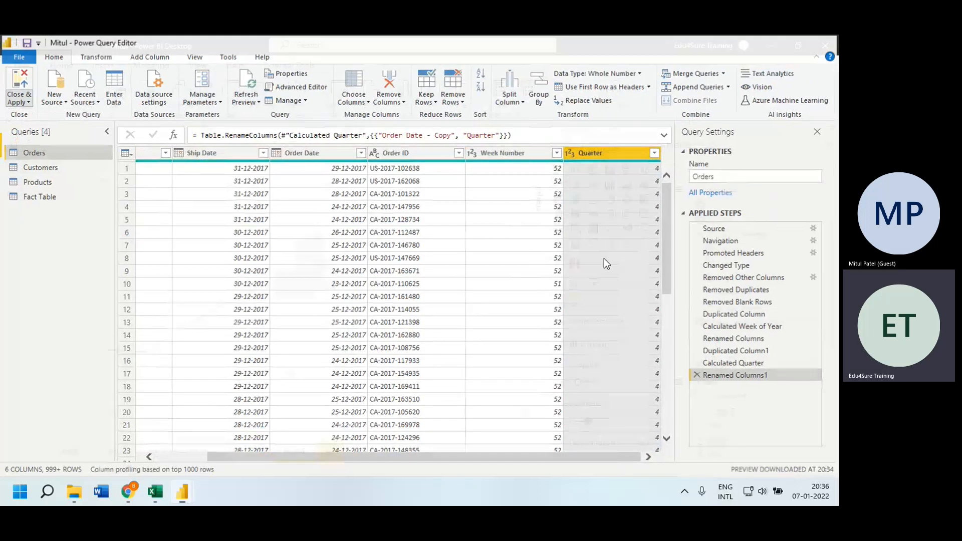
pyautogui.click(276, 458)
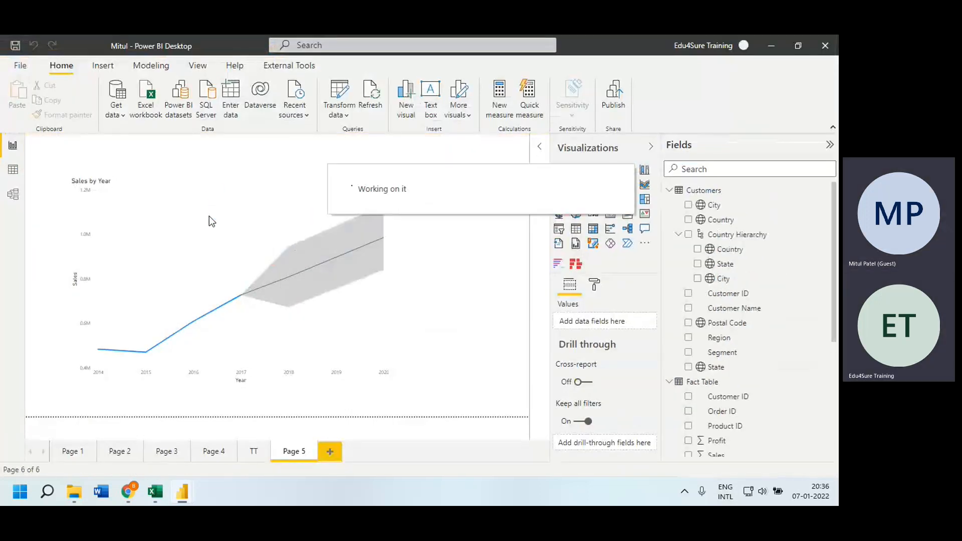
pyautogui.click(302, 208)
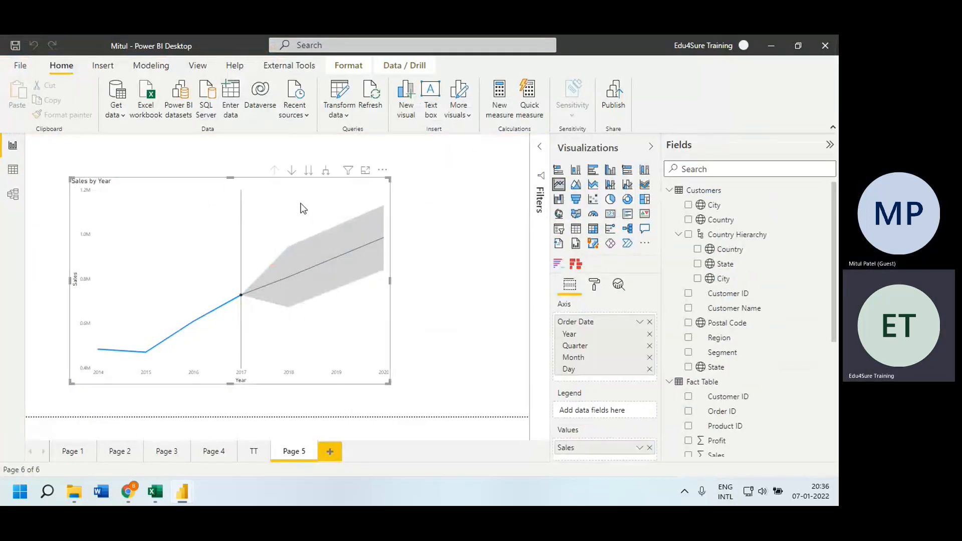
# Add a new report page and insert an enlarged, empty line chart in the middle of it
pyautogui.click(335, 453)
pyautogui.click(559, 184)
pyautogui.moveTo(107, 188); pyautogui.dragTo(170, 243)
pyautogui.moveTo(201, 295); pyautogui.dragTo(438, 395)
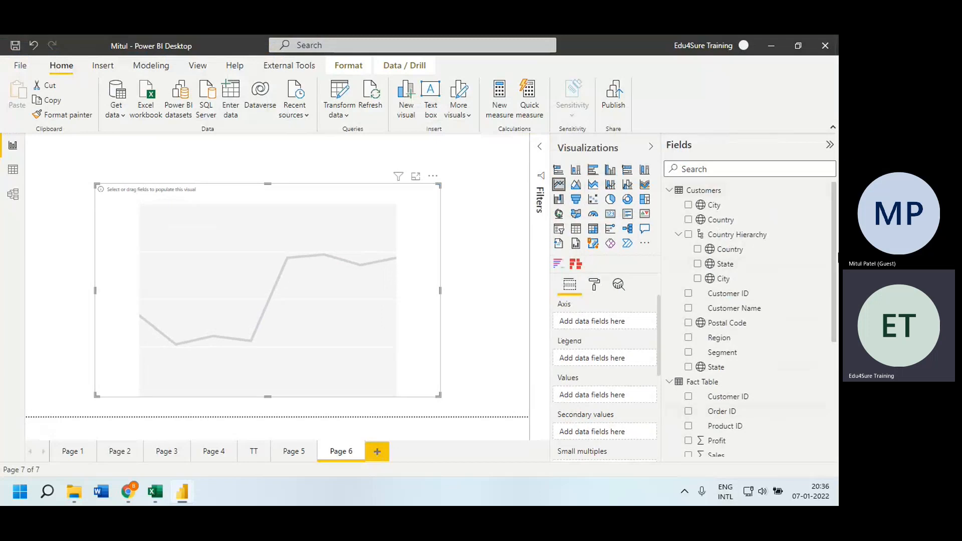
# Plot Sales as values against Week Number on the axis of the line chart and move the chart toward the page's upper-left corner
pyautogui.moveTo(832, 248); pyautogui.dragTo(829, 401)
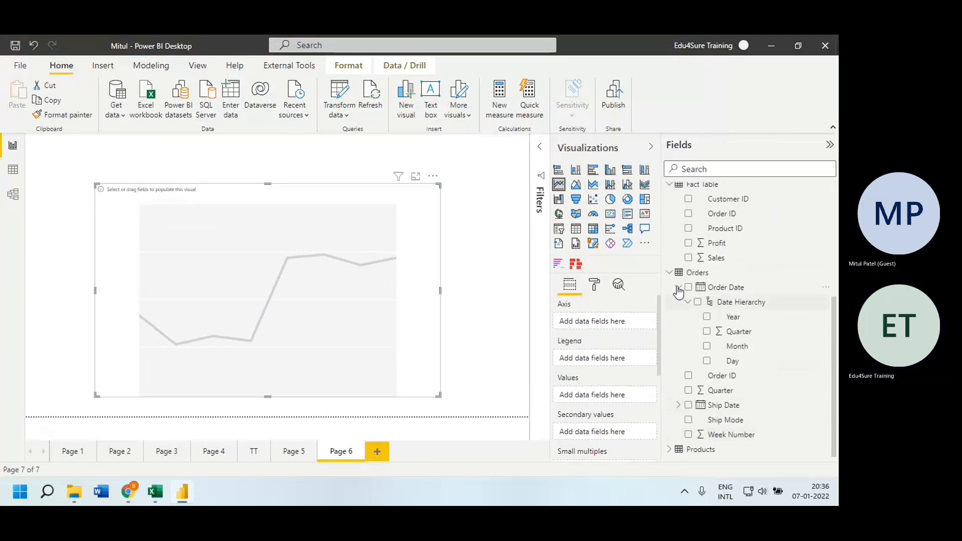
pyautogui.click(684, 435)
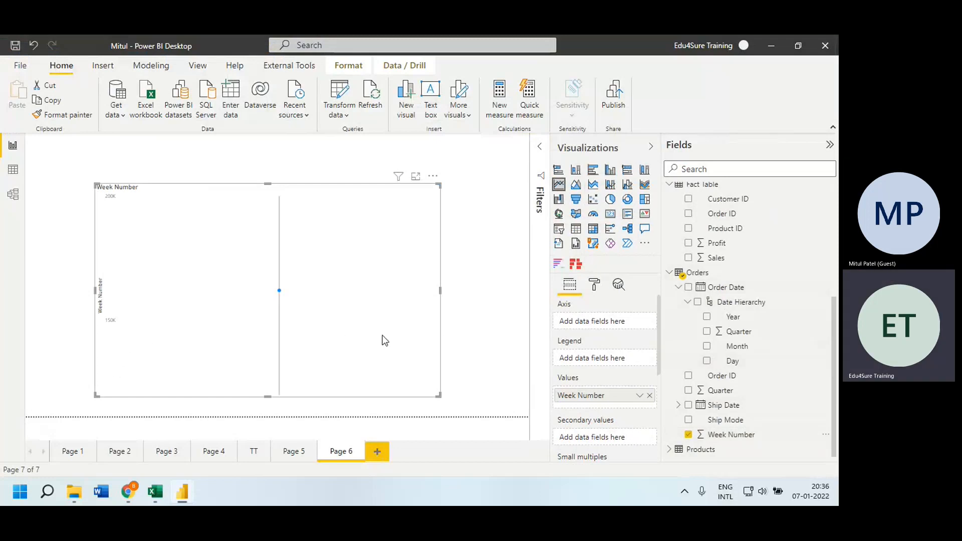
pyautogui.moveTo(582, 395); pyautogui.dragTo(586, 322)
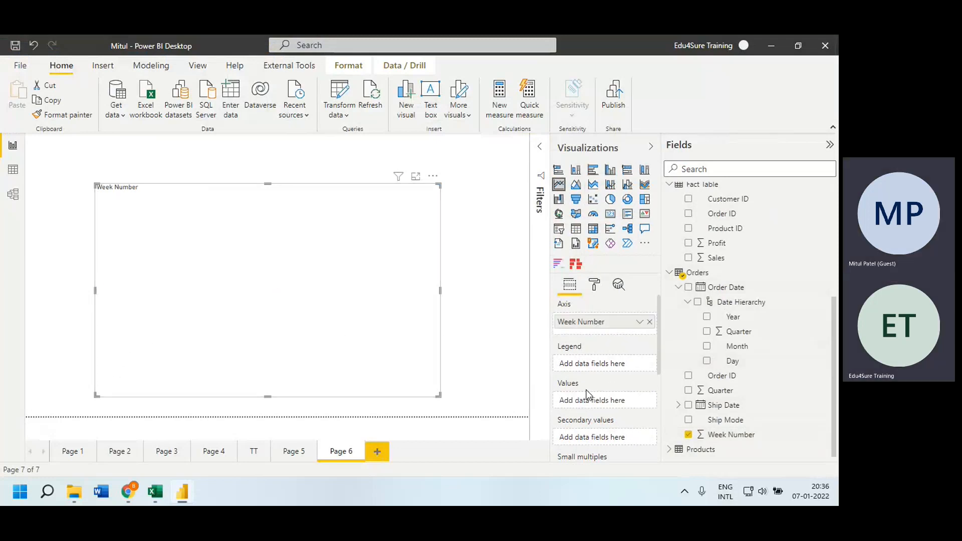
pyautogui.moveTo(721, 257); pyautogui.dragTo(600, 403)
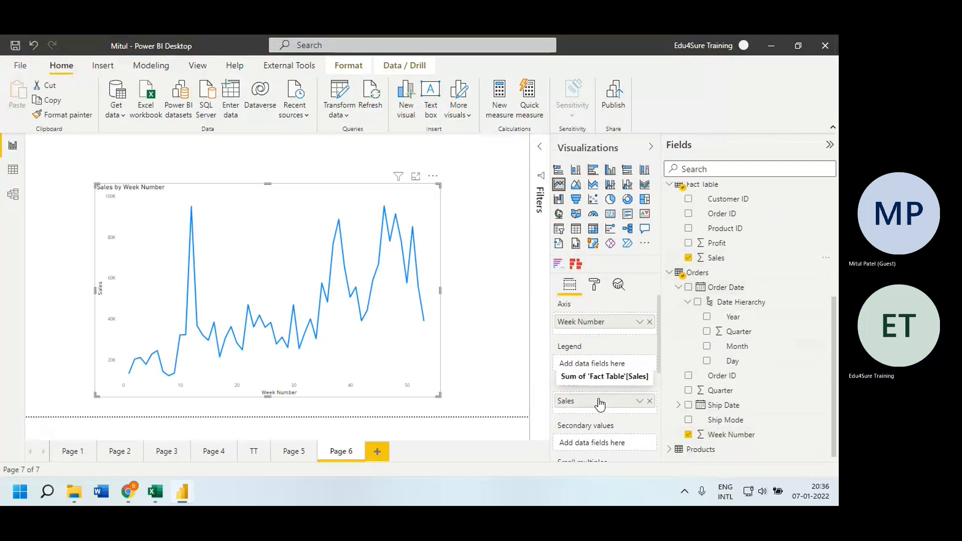
pyautogui.moveTo(314, 205); pyautogui.dragTo(259, 179)
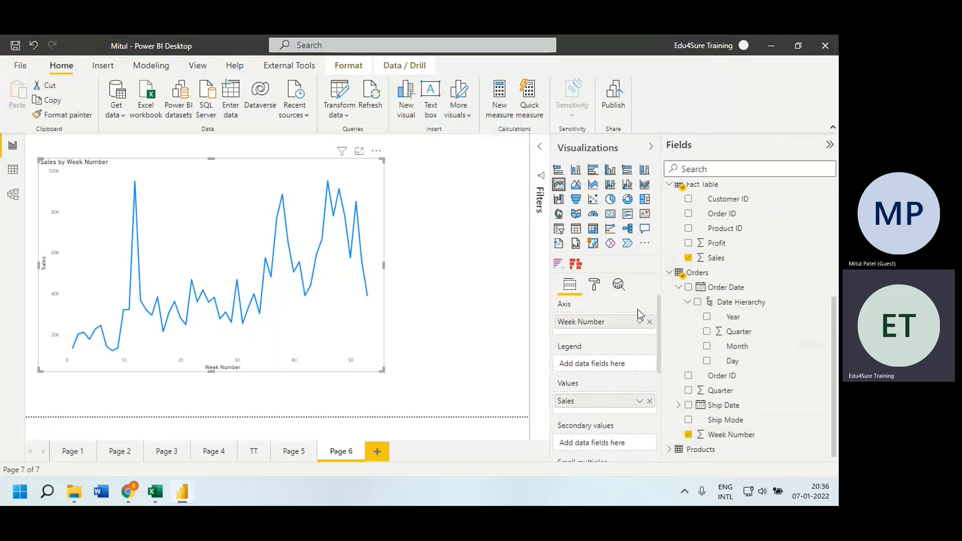
# Add a forecast to the Sales by Week Number line chart from its analytics options
pyautogui.click(619, 287)
pyautogui.moveTo(653, 337); pyautogui.dragTo(621, 445)
pyautogui.click(606, 435)
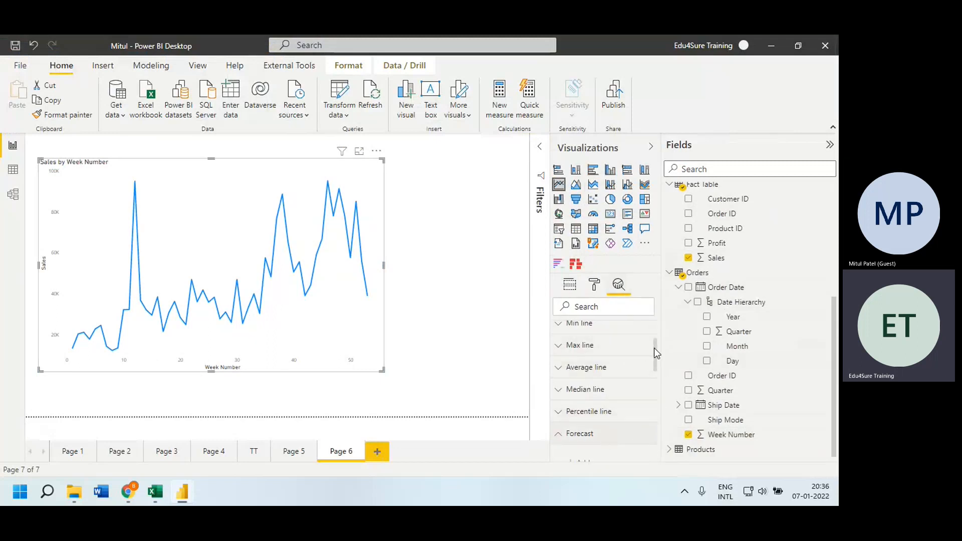
pyautogui.moveTo(655, 350); pyautogui.dragTo(657, 380)
pyautogui.click(590, 331)
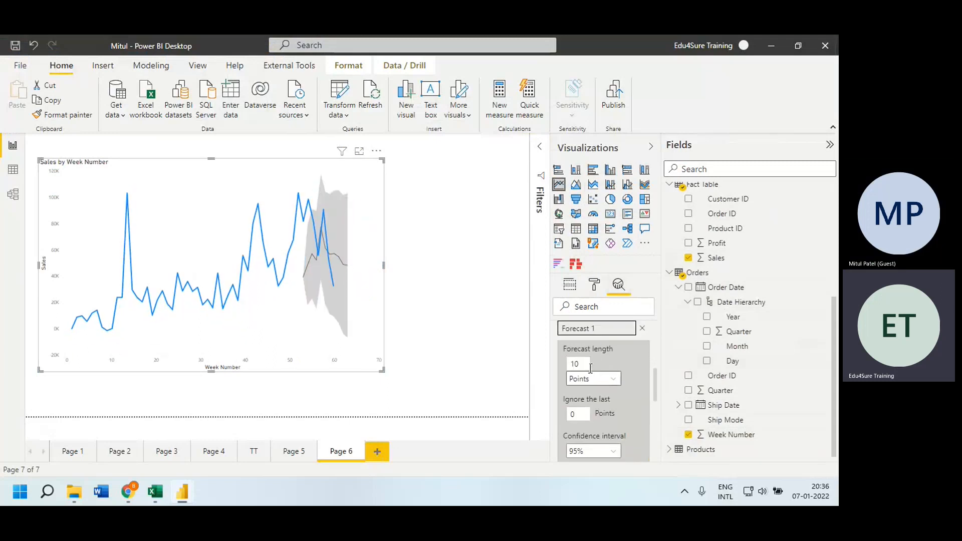
# Set the forecast length to 4 points and the seasonality to 52 points
pyautogui.click(594, 382)
pyautogui.moveTo(585, 366); pyautogui.dragTo(568, 368)
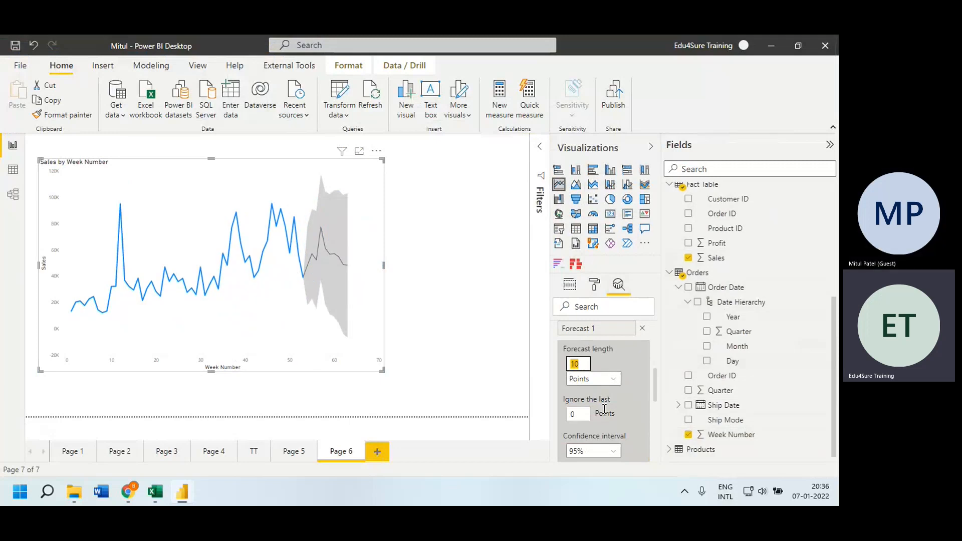
pyautogui.write('4')
pyautogui.moveTo(654, 378); pyautogui.dragTo(654, 402)
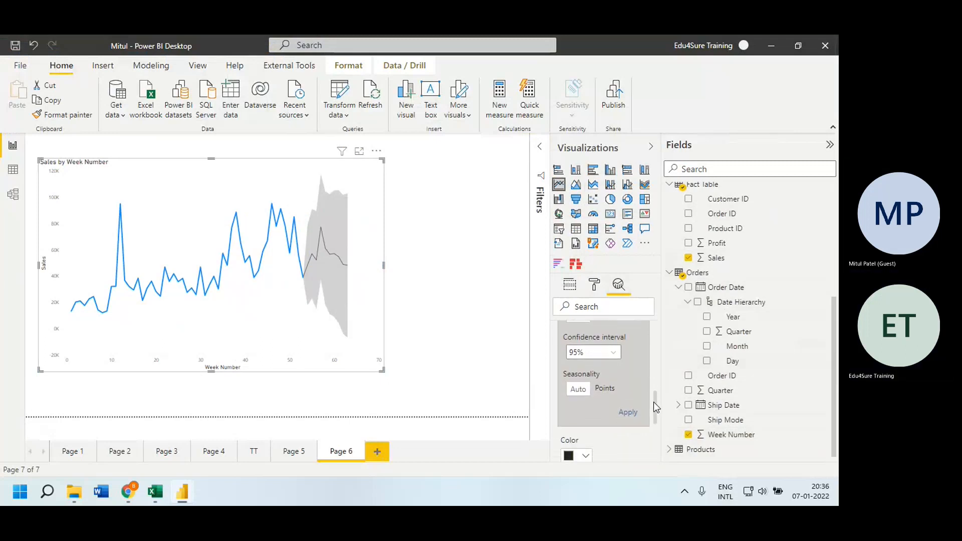
pyautogui.click(581, 384)
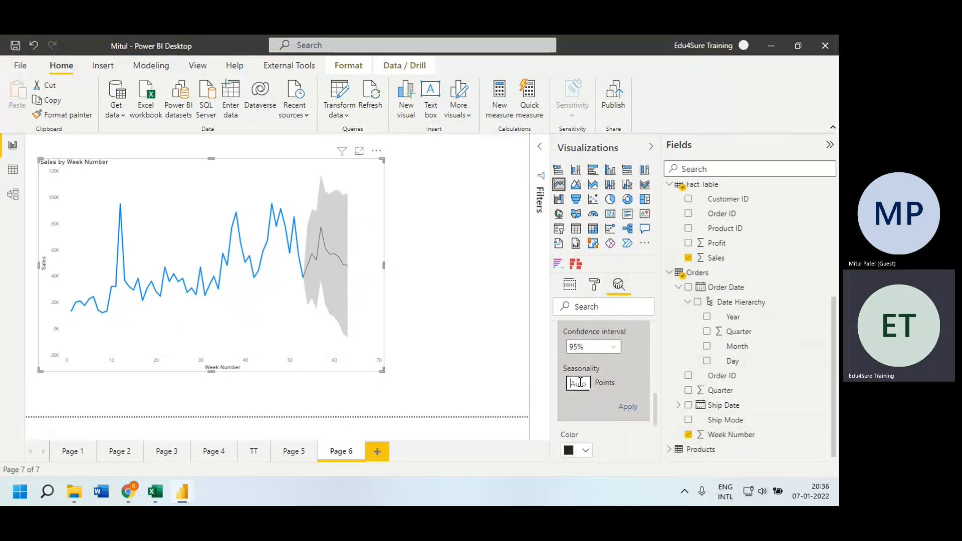
pyautogui.write('52')
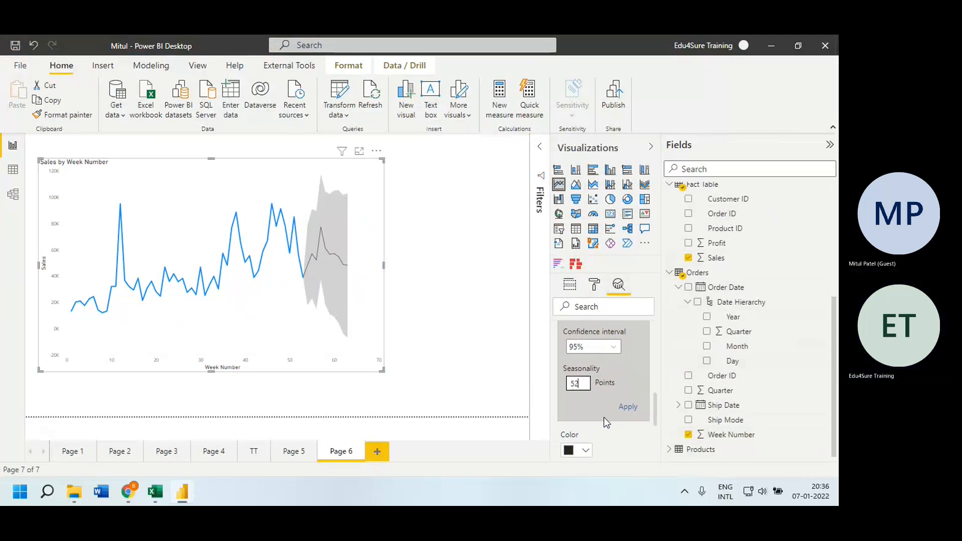
# Set the forecast's confidence interval to 99%, apply the forecast settings and inspect the predicted weeks on the chart
pyautogui.click(607, 347)
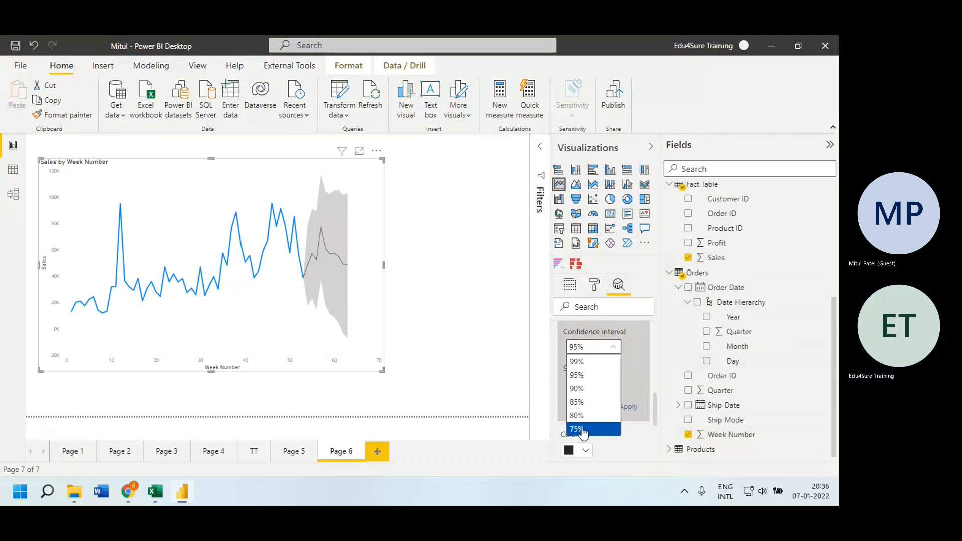
pyautogui.click(581, 362)
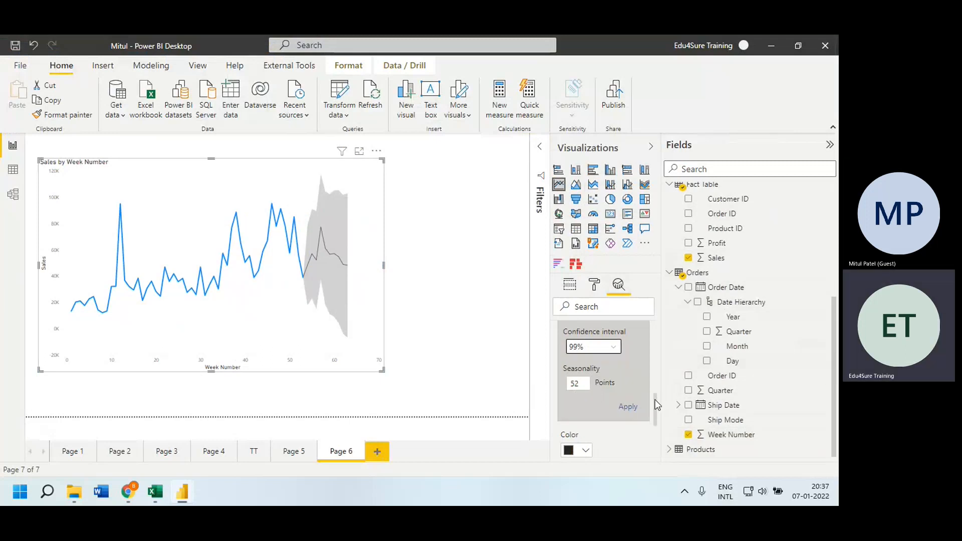
pyautogui.moveTo(654, 399); pyautogui.dragTo(655, 348)
pyautogui.scroll(-2, 655, 344)
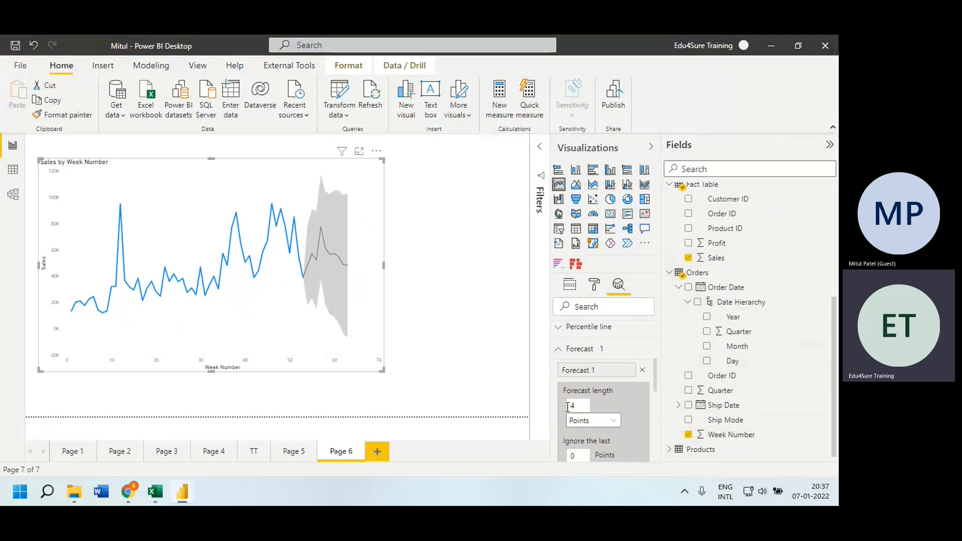
pyautogui.moveTo(654, 368); pyautogui.dragTo(659, 409)
pyautogui.click(632, 393)
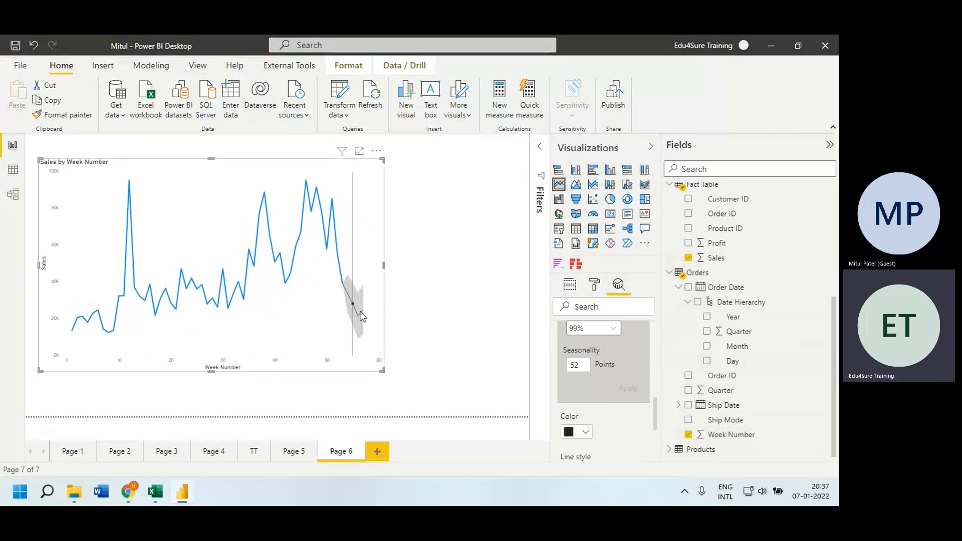
pyautogui.moveTo(353, 302)
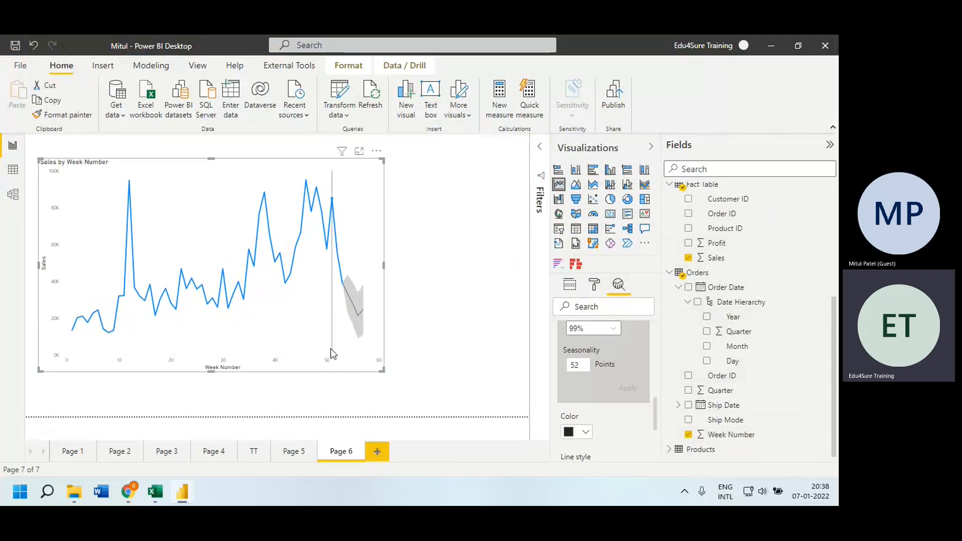
pyautogui.click(414, 305)
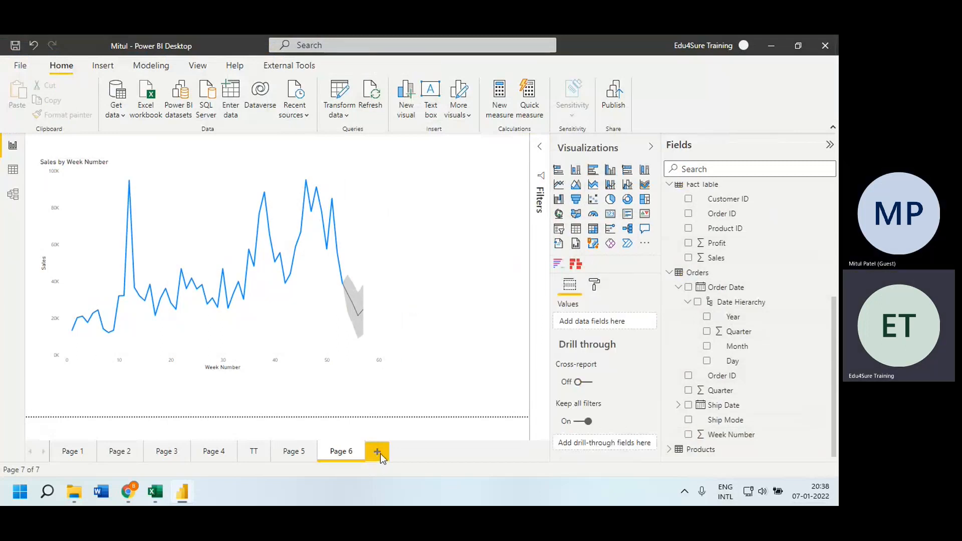
# Add a blank report page, and on Page 5 shrink the Sales by Year line chart and move it down
pyautogui.click(380, 453)
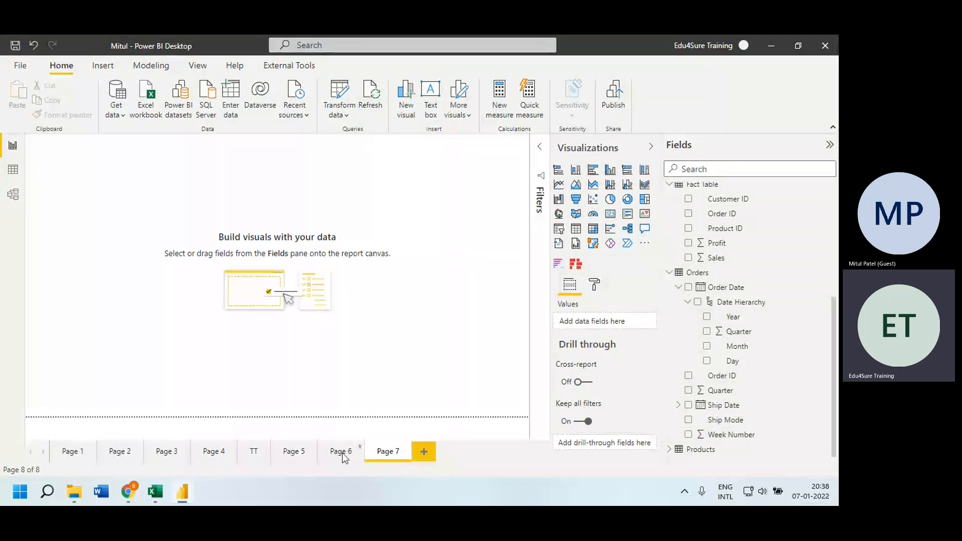
pyautogui.click(294, 451)
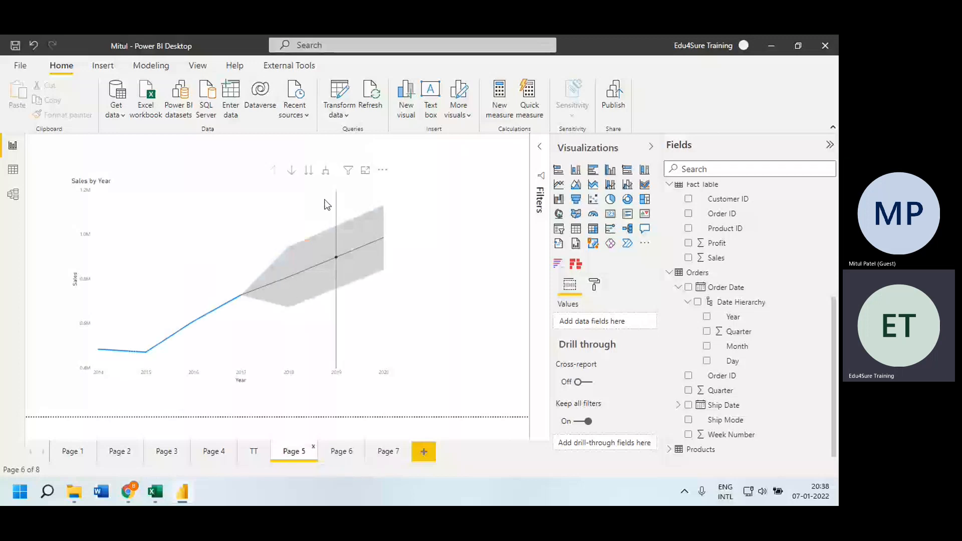
pyautogui.click(344, 195)
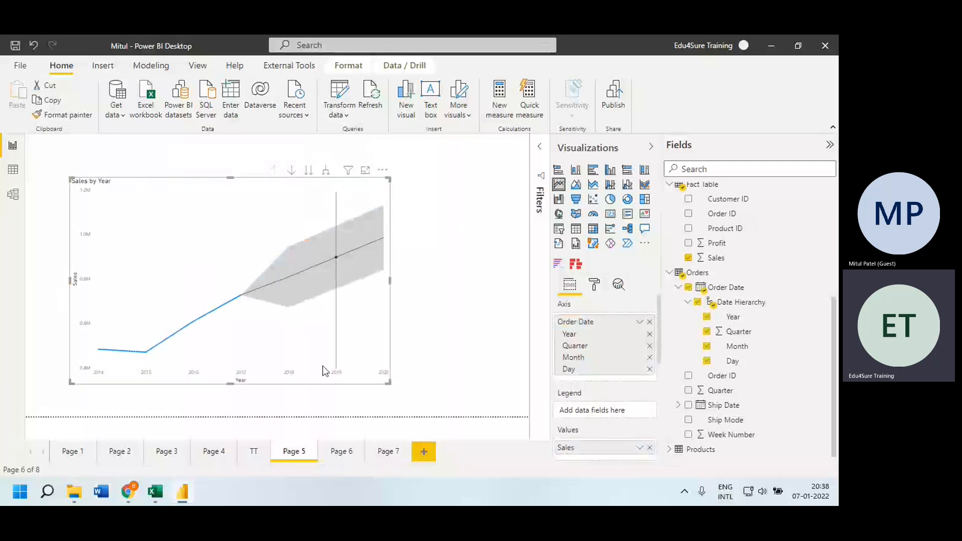
pyautogui.moveTo(378, 382); pyautogui.dragTo(303, 372)
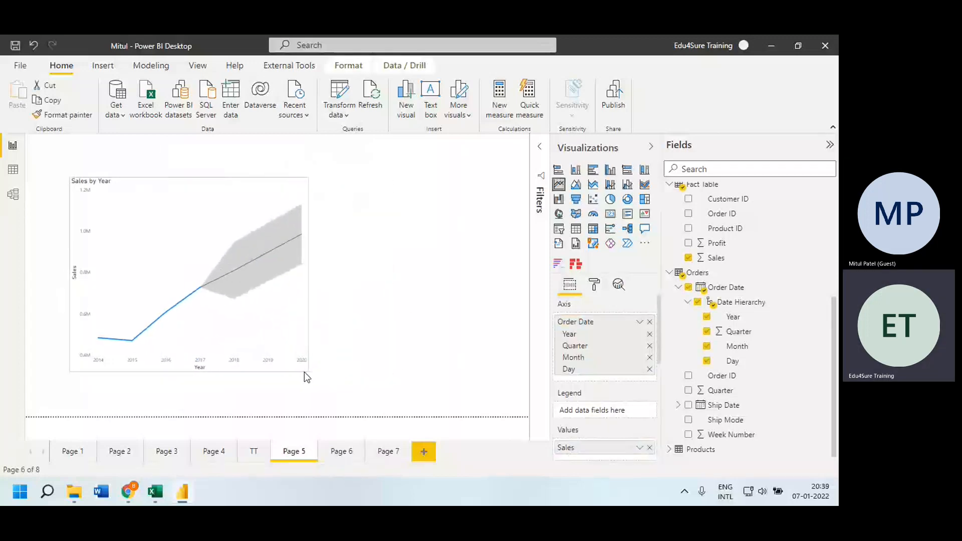
pyautogui.moveTo(247, 182); pyautogui.dragTo(192, 213)
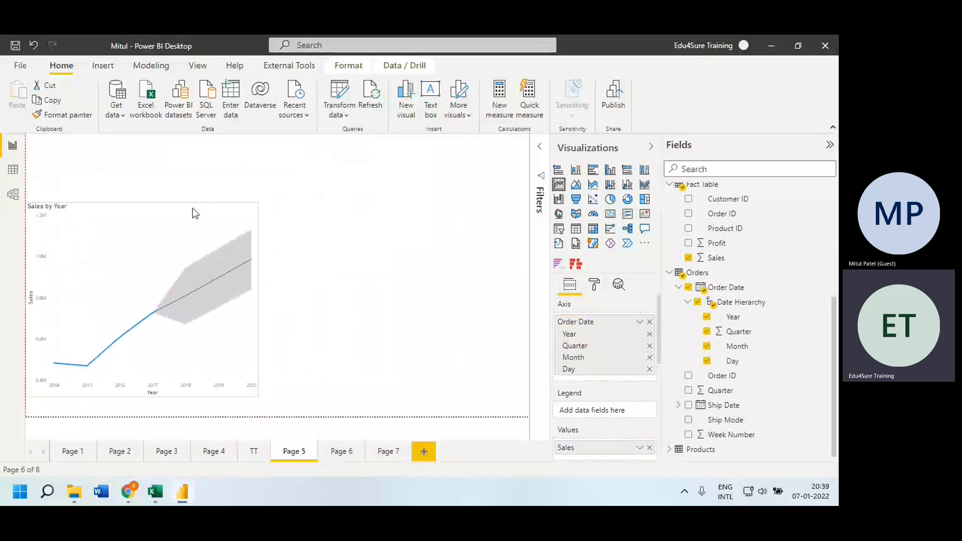
# Insert a clustered column chart beside the line chart on Page 5, showing Sales by Order Date
pyautogui.click(404, 215)
pyautogui.click(610, 170)
pyautogui.moveTo(259, 229); pyautogui.dragTo(449, 260)
pyautogui.click(689, 287)
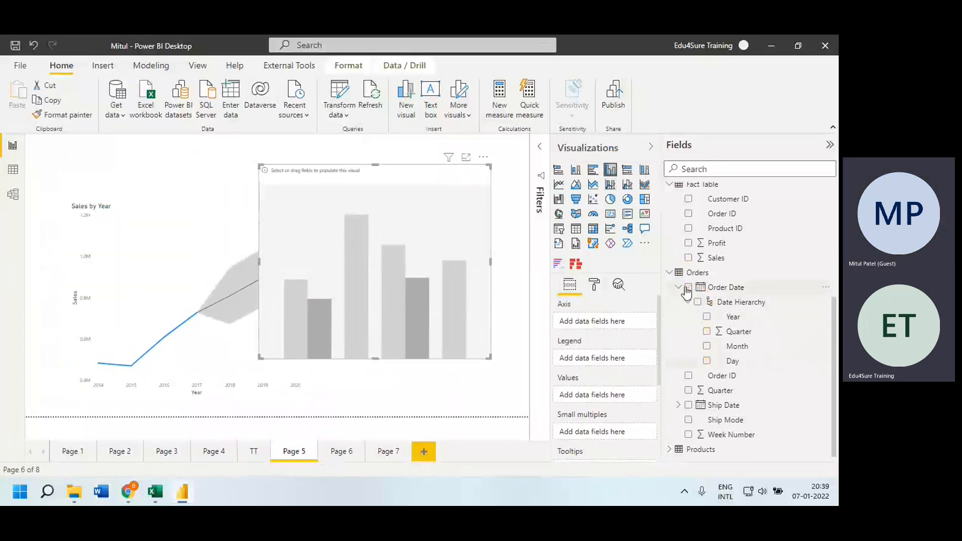
pyautogui.click(689, 258)
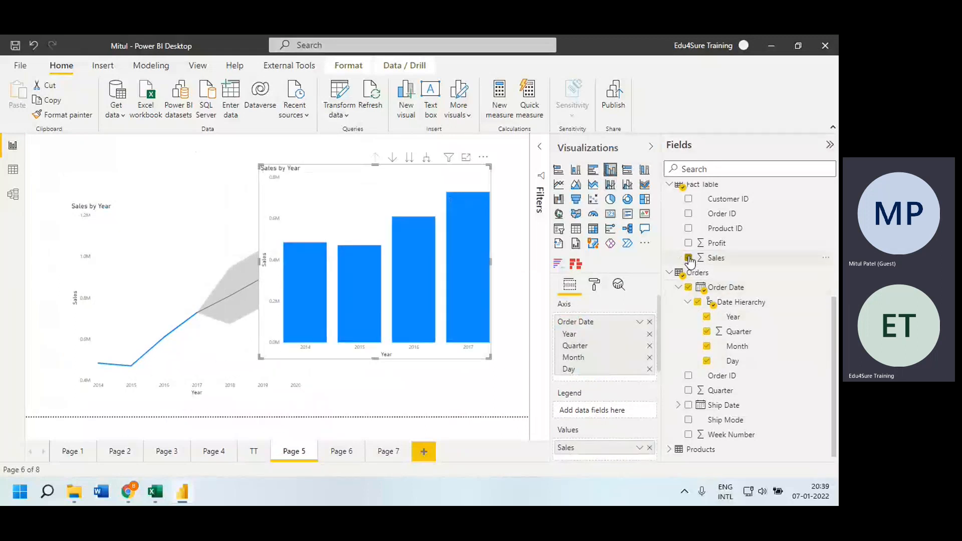
# Check the analytics options available for the column chart and widen it leftward while reducing its height
pyautogui.click(619, 285)
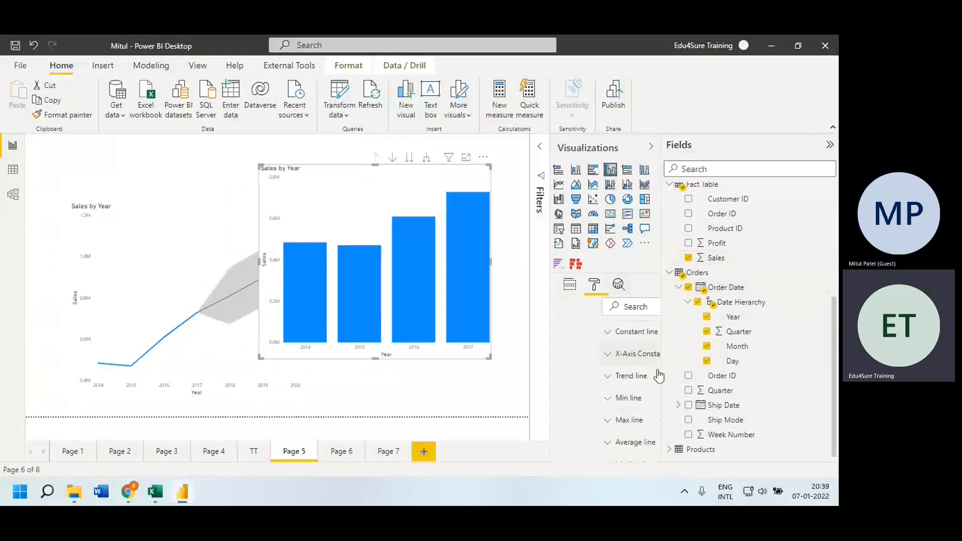
pyautogui.scroll(-1, 659, 396)
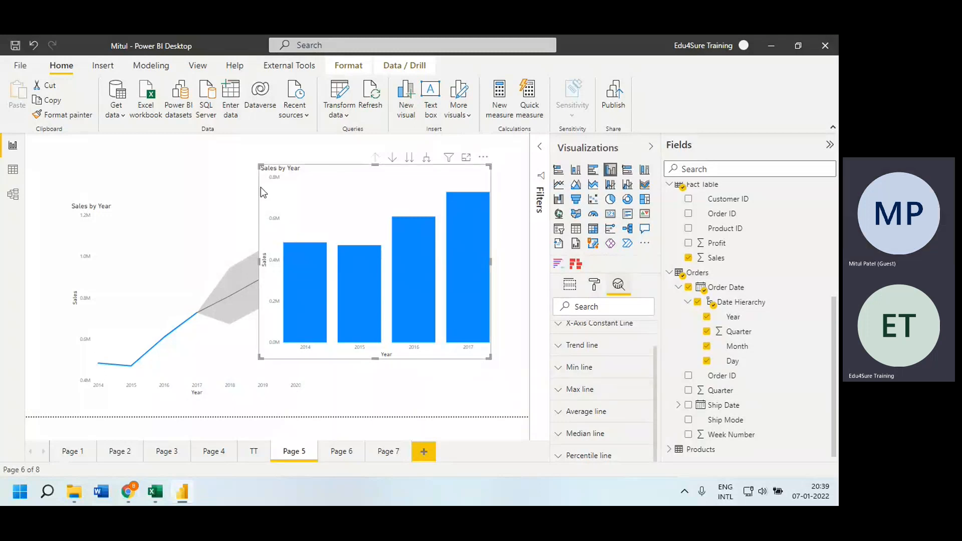
pyautogui.moveTo(260, 163); pyautogui.dragTo(191, 190)
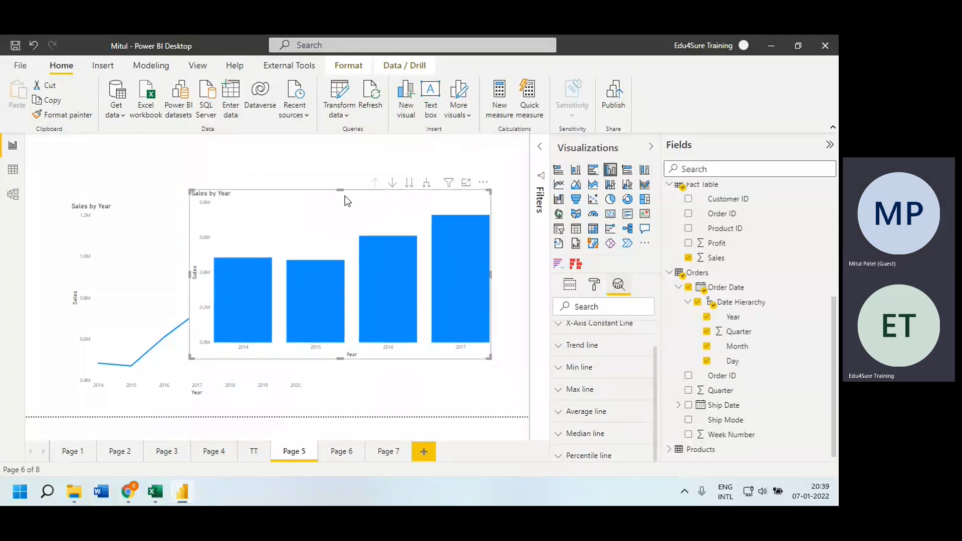
# Remove the clustered column chart from Page 5 and go to the empty Page 7
pyautogui.click(484, 182)
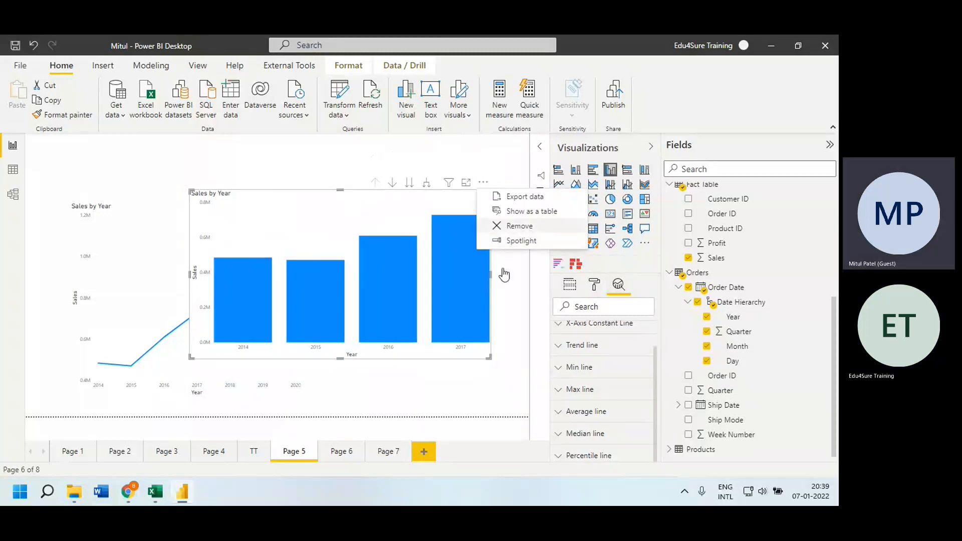
pyautogui.click(519, 226)
pyautogui.click(395, 453)
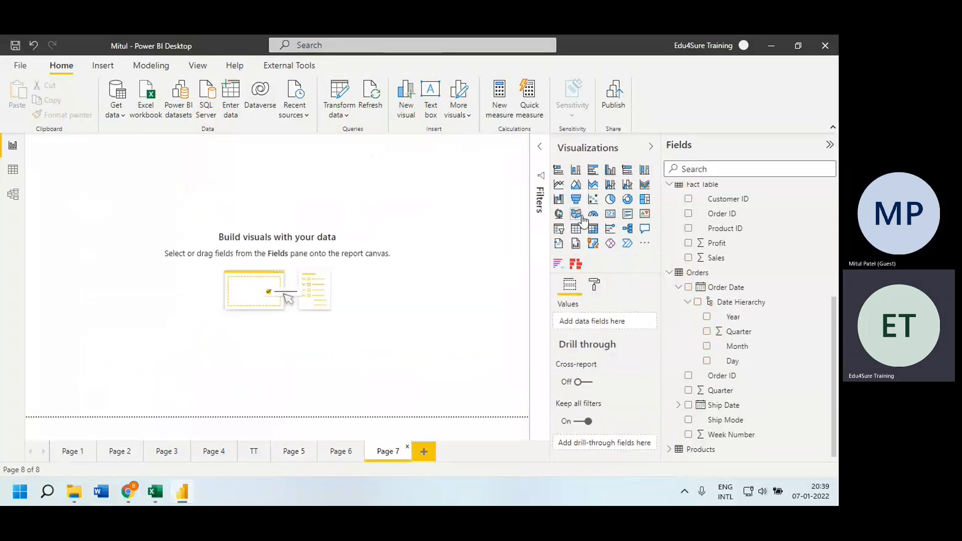
# Insert a scatter chart on Page 7 and enlarge it to cover most of the page
pyautogui.click(594, 200)
pyautogui.moveTo(103, 195); pyautogui.dragTo(139, 221)
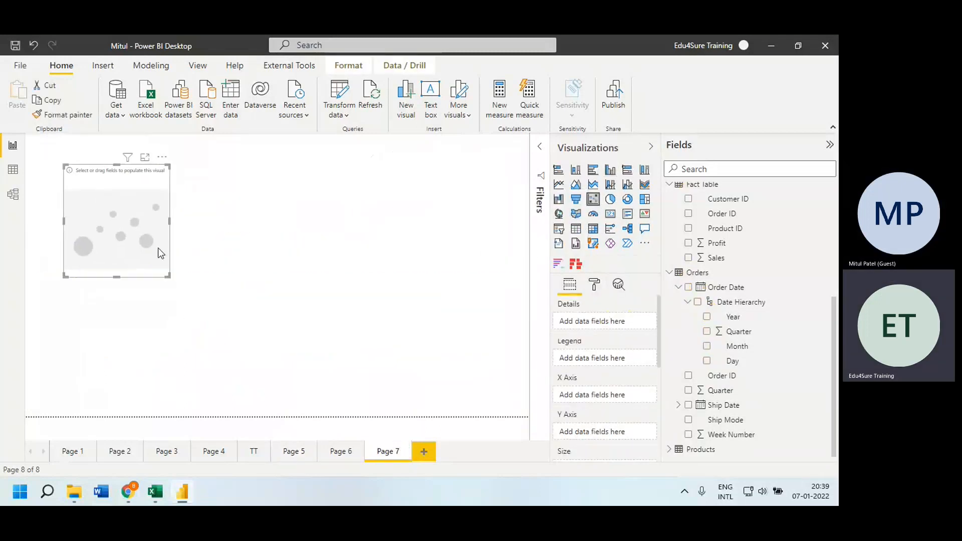
pyautogui.moveTo(171, 270); pyautogui.dragTo(446, 406)
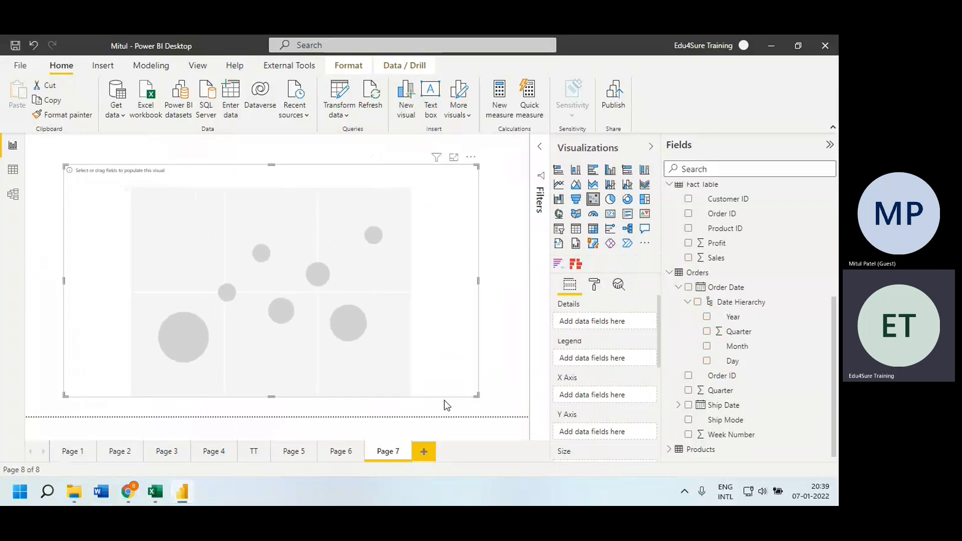
# Add Customer ID, Profit and Sales from the Fact Table to the scatter chart
pyautogui.click(688, 200)
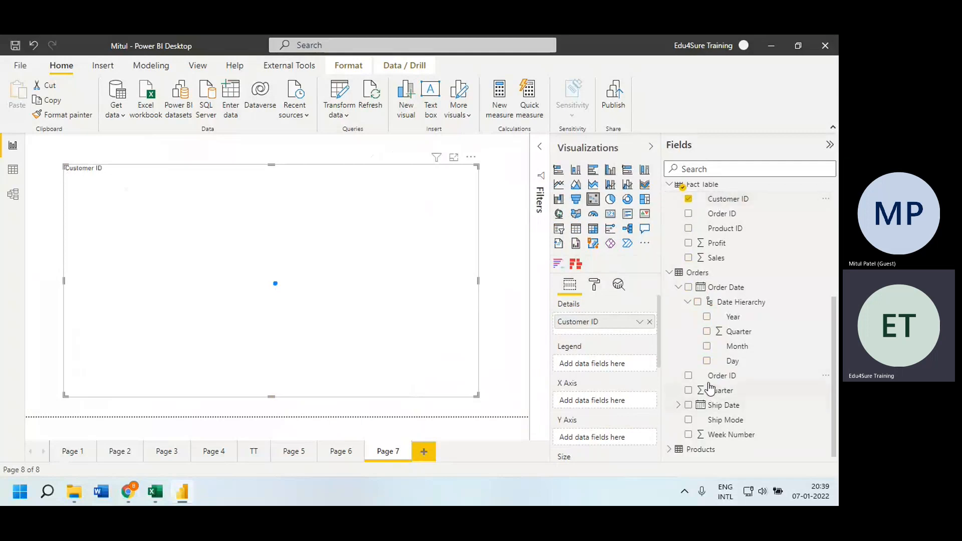
pyautogui.click(689, 243)
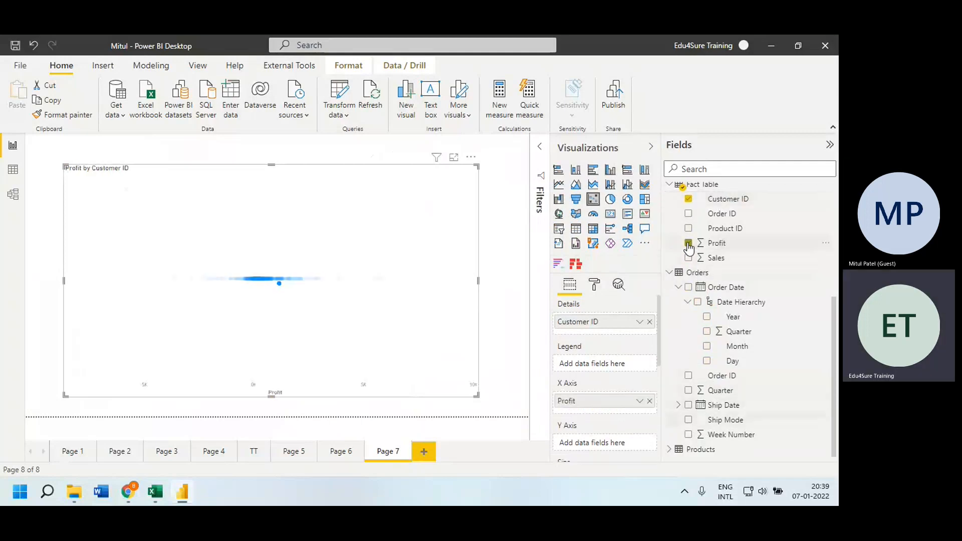
pyautogui.click(689, 258)
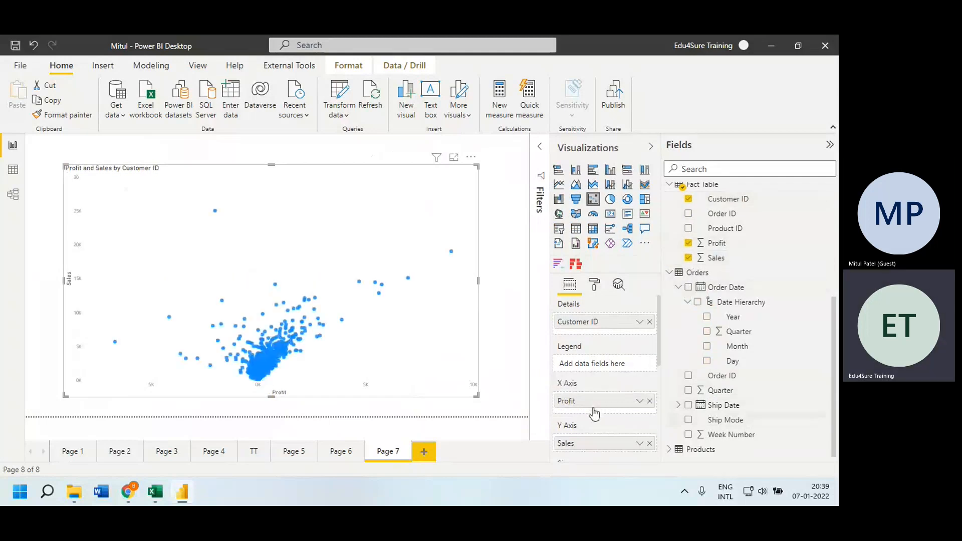
# Swap the scatter chart's axes so Sales is on X and Profit on Y, and extend the chart to the page's upper-left corner
pyautogui.click(650, 443)
pyautogui.moveTo(585, 404); pyautogui.dragTo(586, 445)
pyautogui.moveTo(714, 257); pyautogui.dragTo(591, 407)
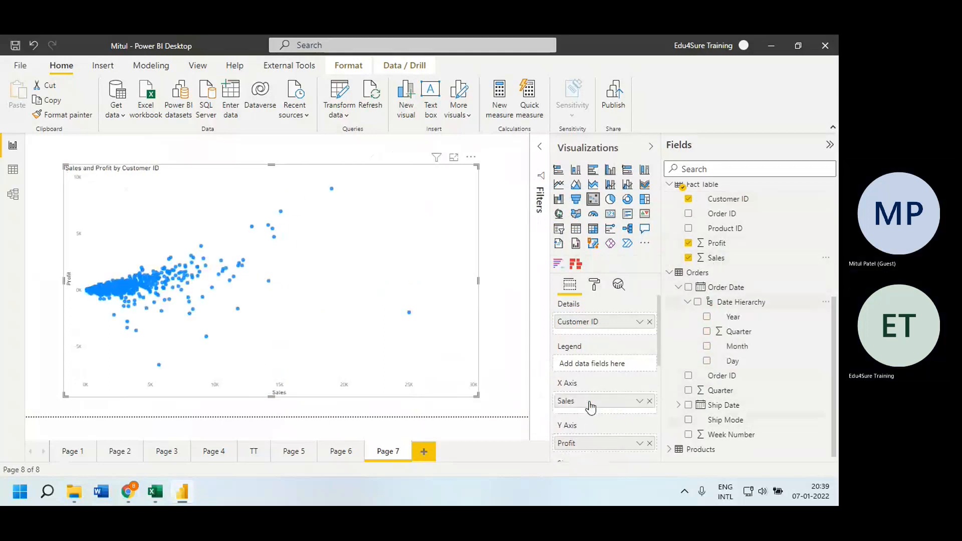
pyautogui.moveTo(65, 165); pyautogui.dragTo(25, 132)
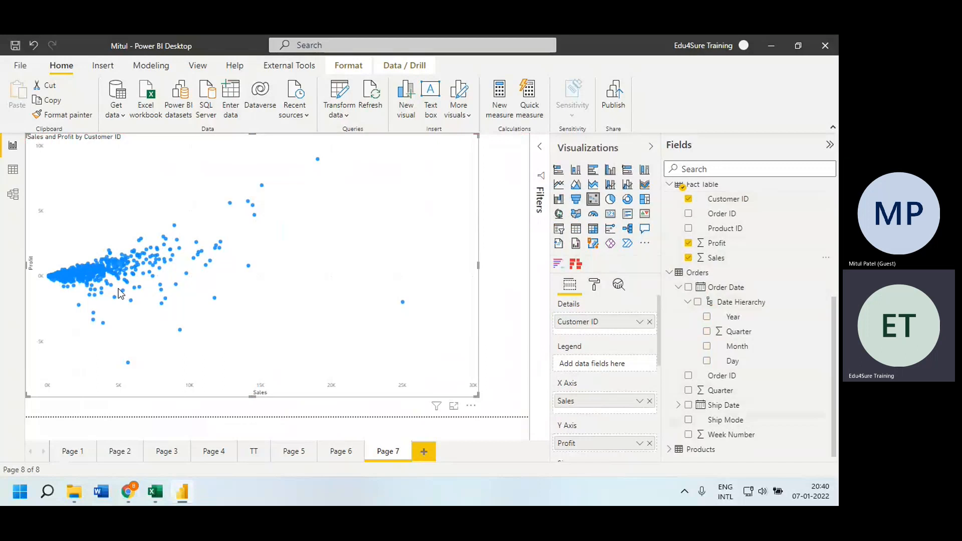
# Filter the scatter chart to items with Profit greater than 0, and collapse the filter settings
pyautogui.click(540, 146)
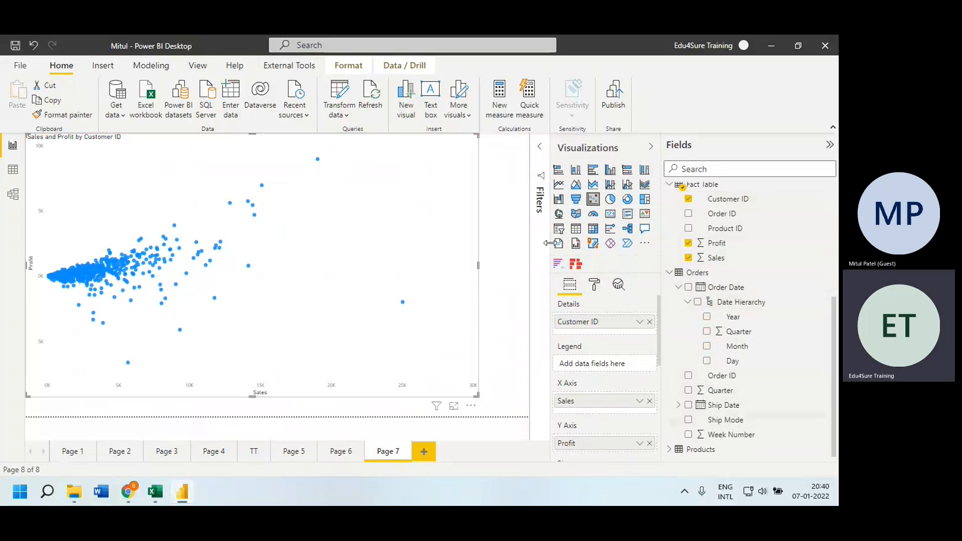
pyautogui.click(473, 260)
pyautogui.click(479, 296)
pyautogui.click(467, 342)
pyautogui.click(473, 315)
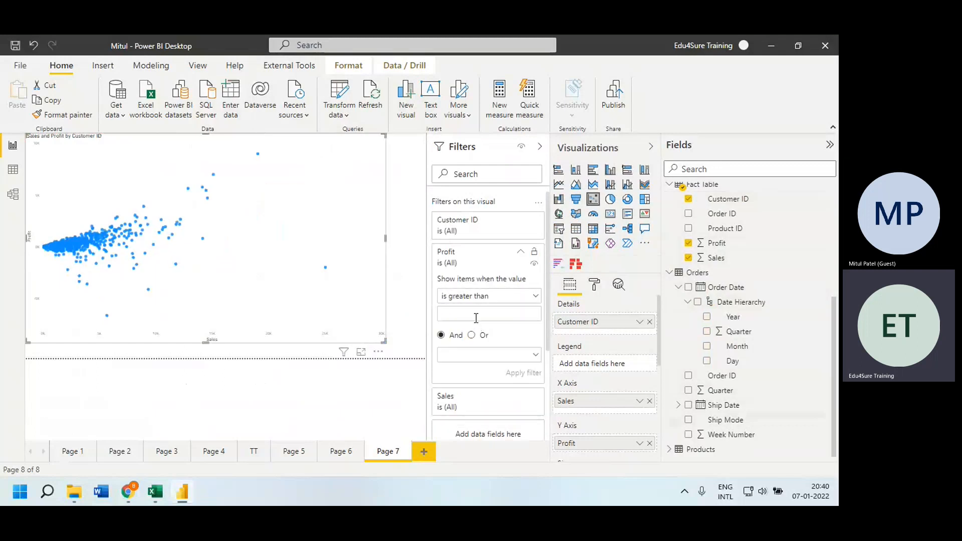
pyautogui.write('0')
pyautogui.click(516, 373)
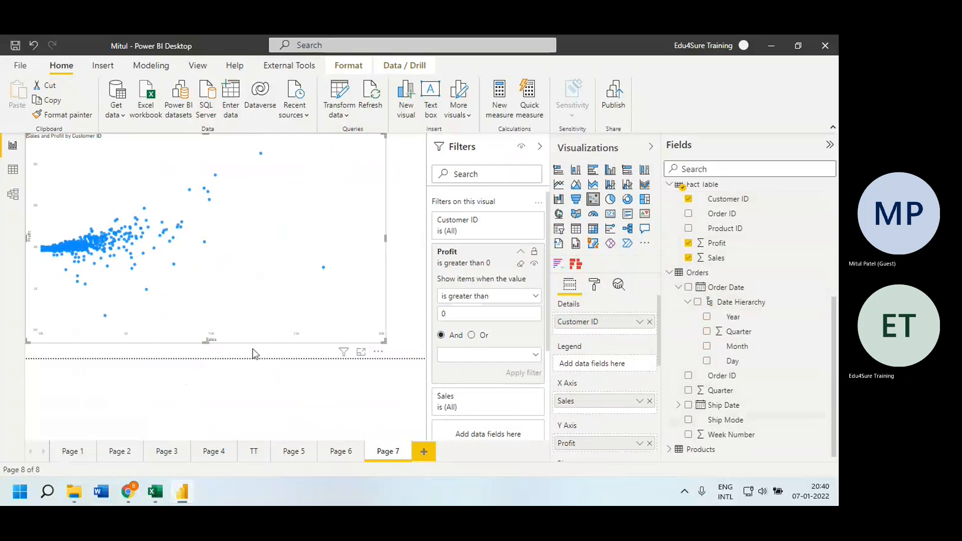
pyautogui.click(540, 146)
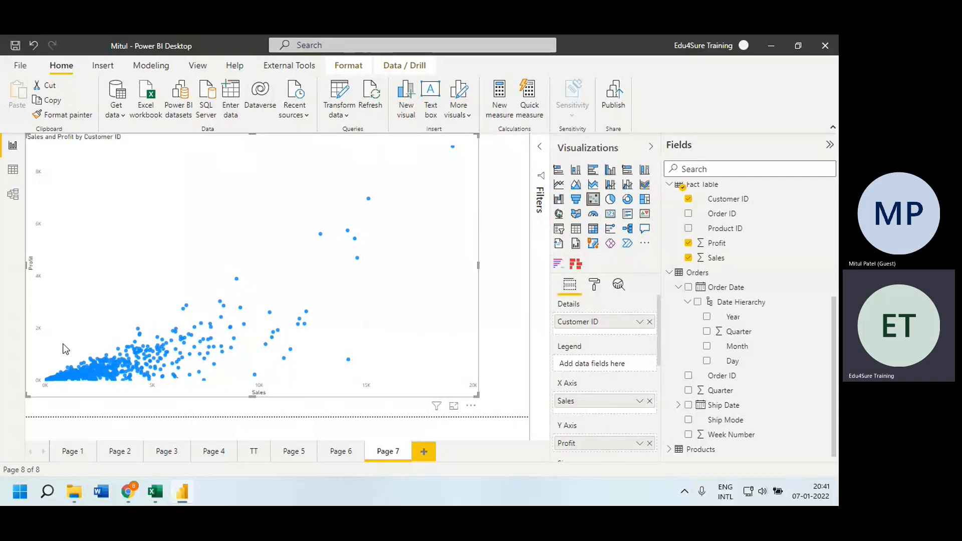
# On Page 1, remove the Profit and Sales by Segment visual and clear Region from the stacked bar chart's small multiples
pyautogui.click(120, 452)
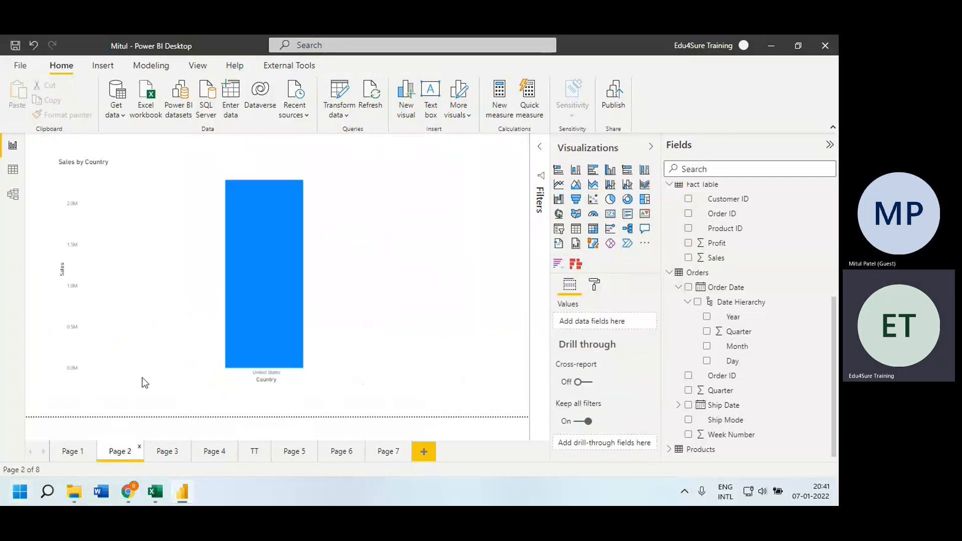
pyautogui.click(73, 452)
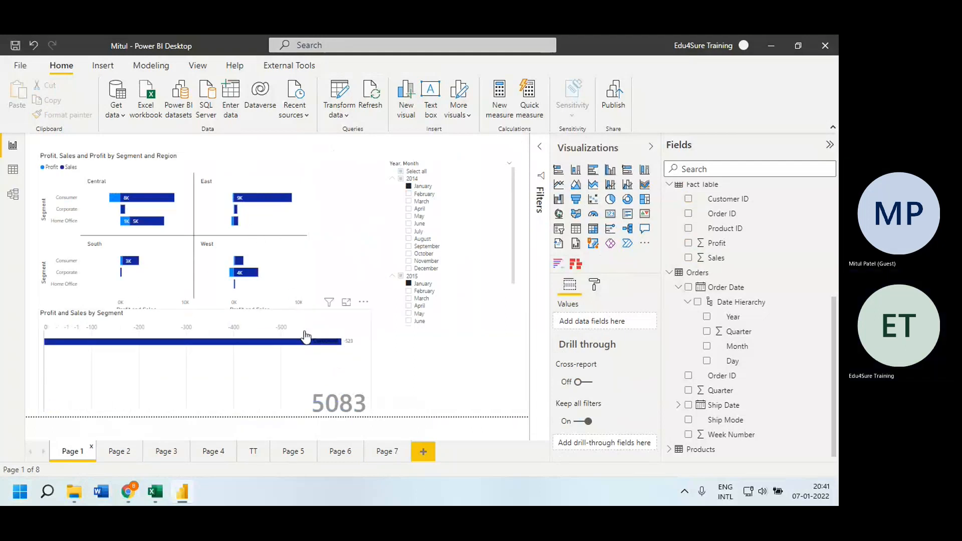
pyautogui.click(361, 308)
pyautogui.click(400, 346)
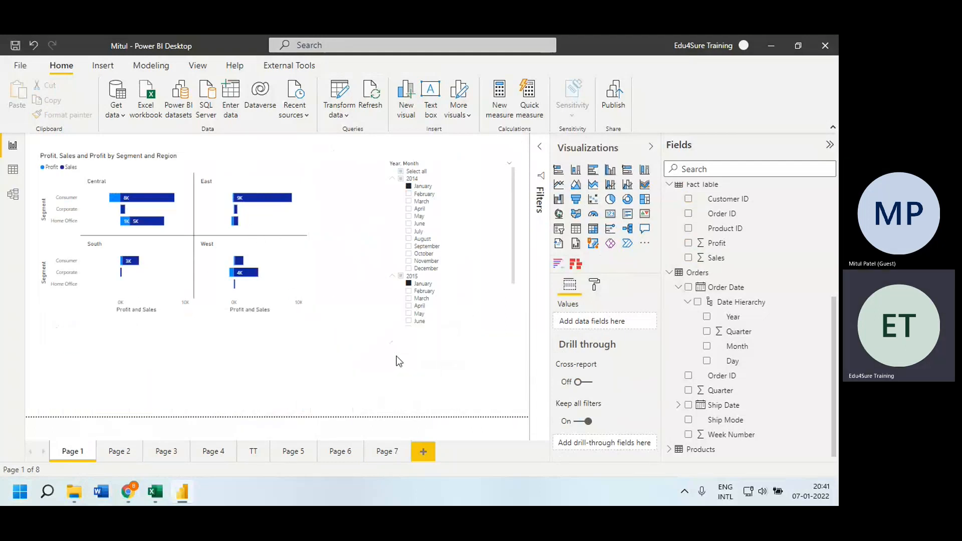
pyautogui.click(299, 275)
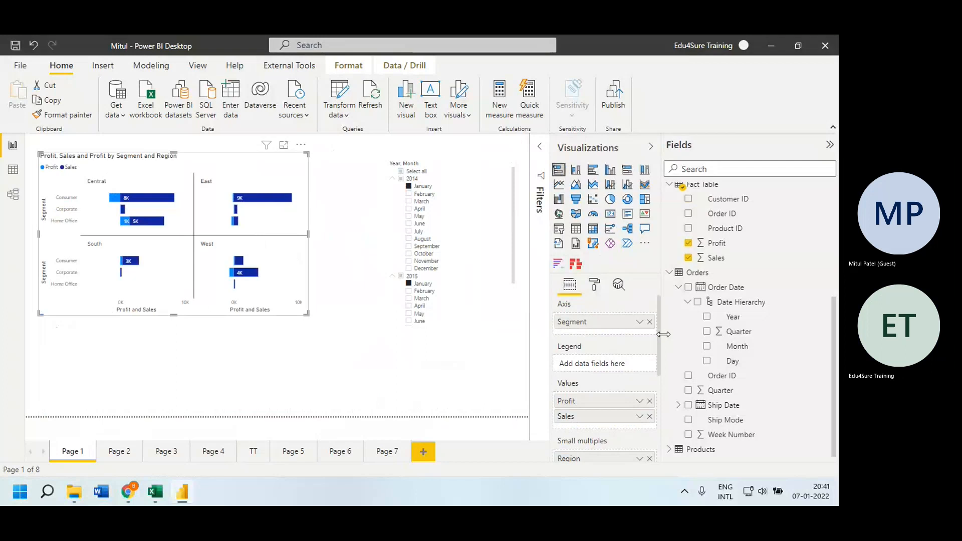
pyautogui.click(650, 459)
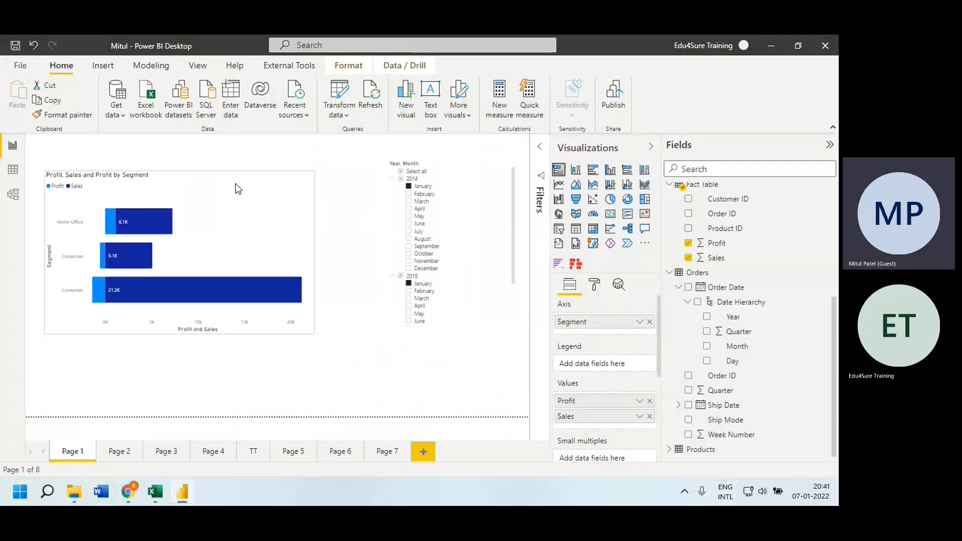
# Replace the slicer's year and month hierarchy with Year only, select all years, and move the stacked bar chart up
pyautogui.click(471, 235)
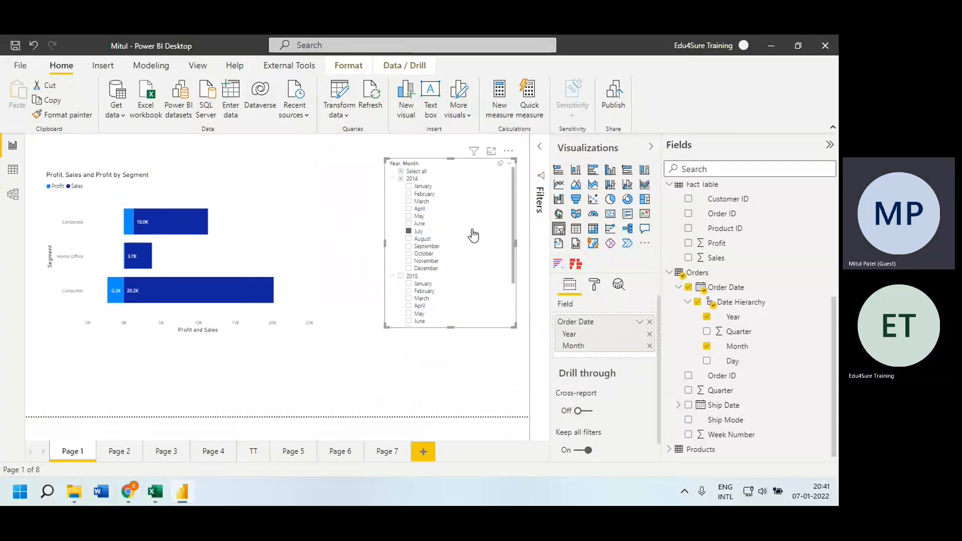
pyautogui.click(647, 322)
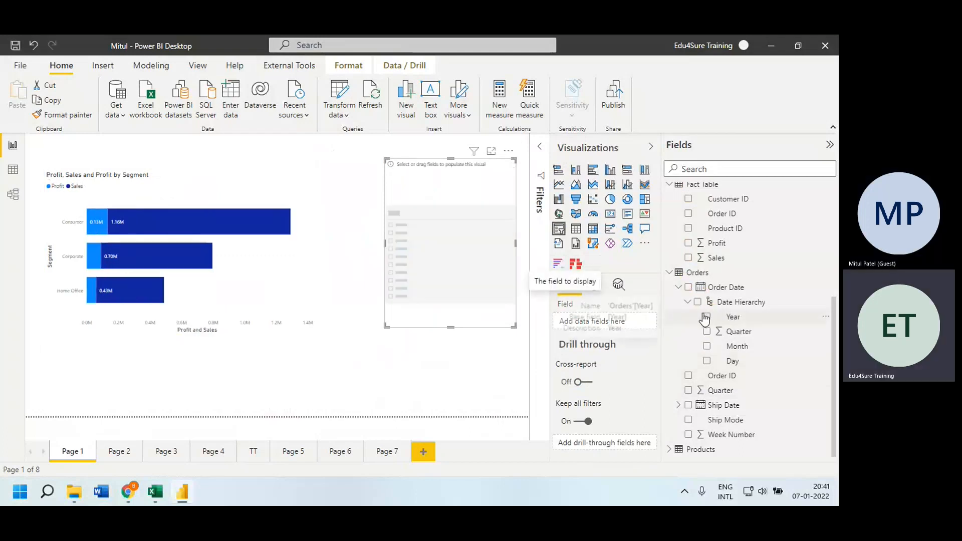
pyautogui.click(707, 316)
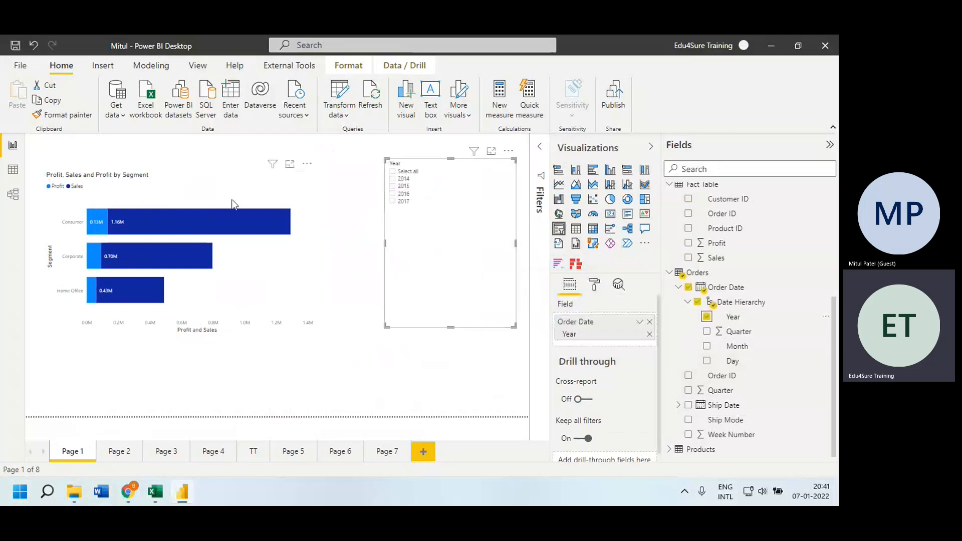
pyautogui.moveTo(234, 178); pyautogui.dragTo(235, 159)
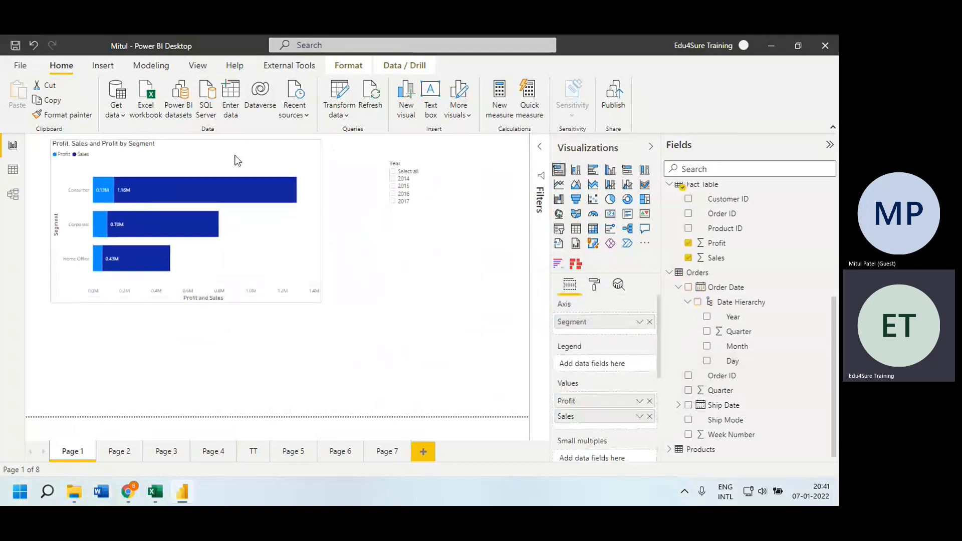
pyautogui.click(421, 239)
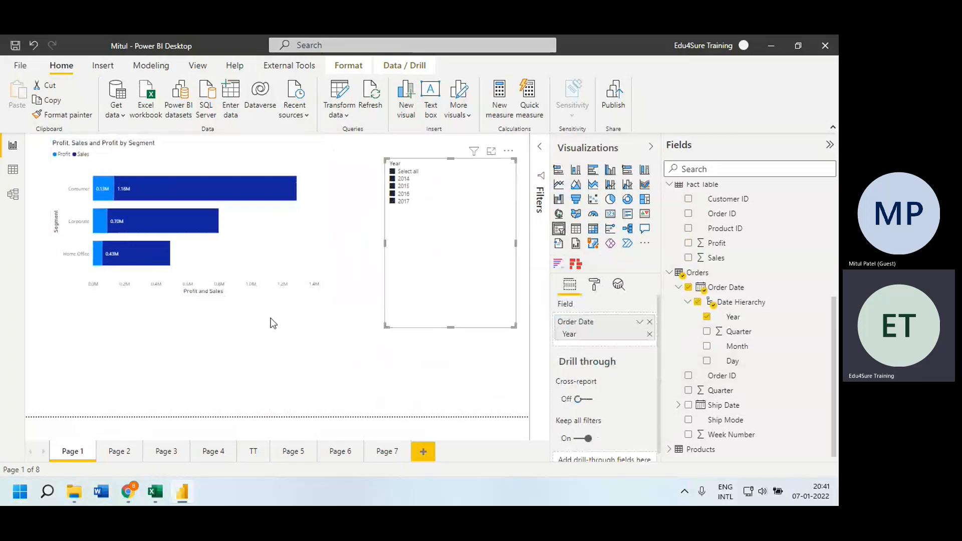
# Insert a pie chart below the stacked bar chart, showing Profit by Region
pyautogui.click(271, 322)
pyautogui.click(610, 201)
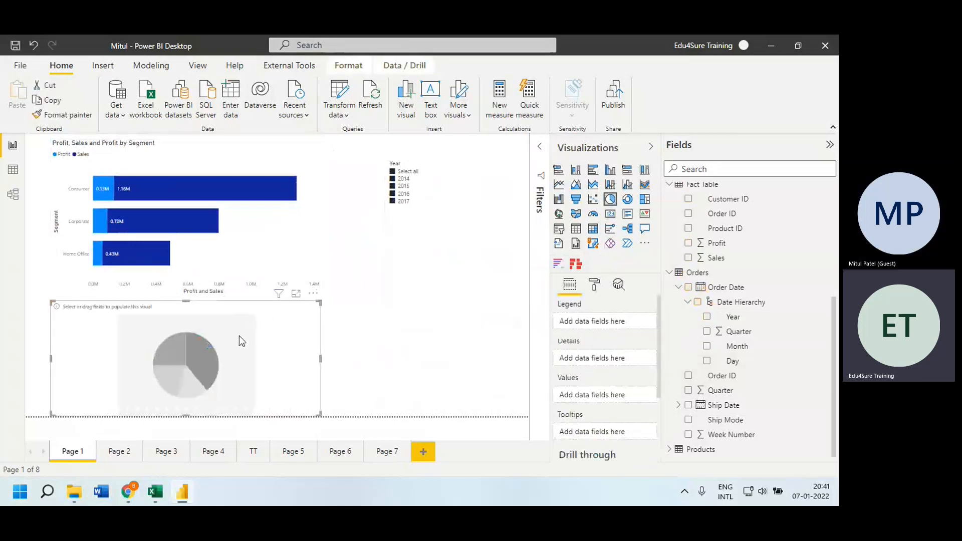
pyautogui.click(689, 243)
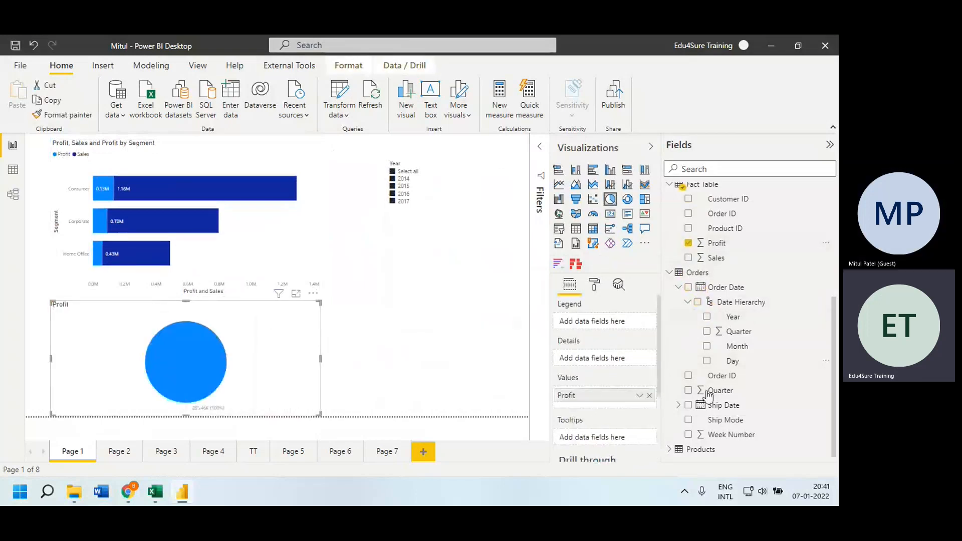
pyautogui.scroll(3, 690, 285)
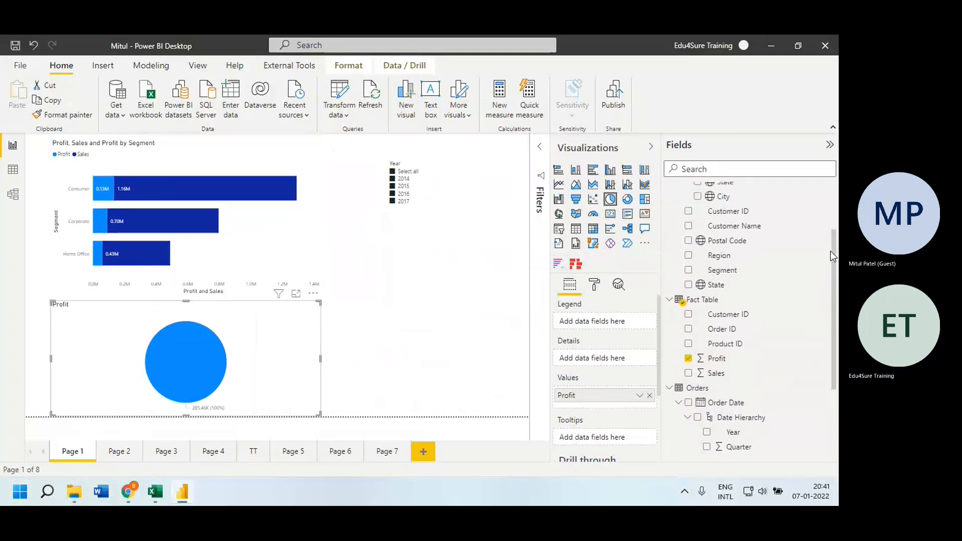
pyautogui.click(689, 256)
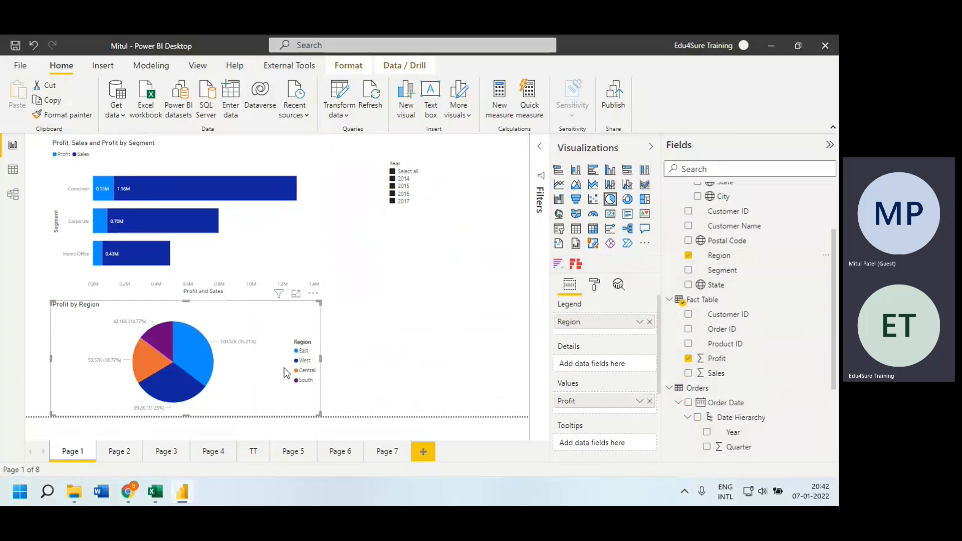
# Highlight the East, South and Central slices in turn to examine their effect on the stacked bar chart
pyautogui.click(195, 349)
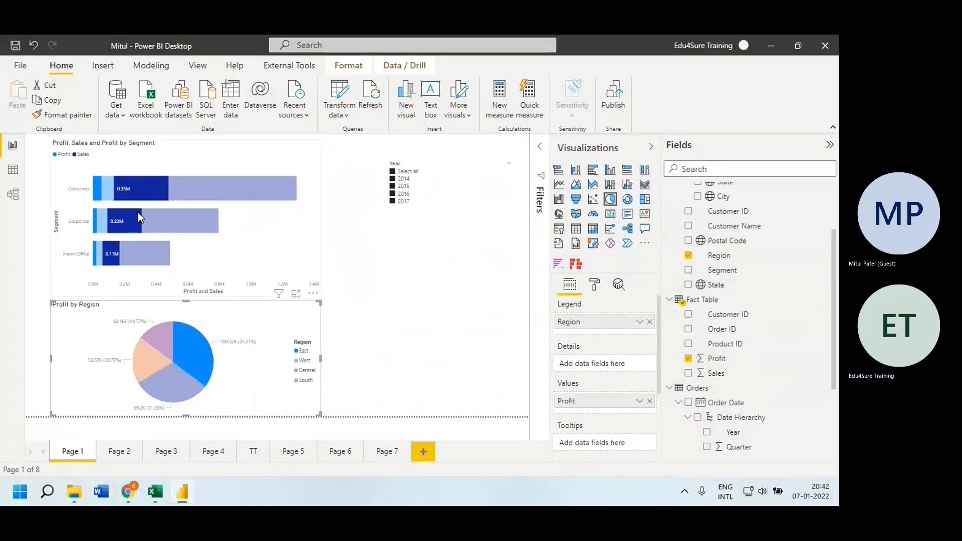
pyautogui.click(161, 336)
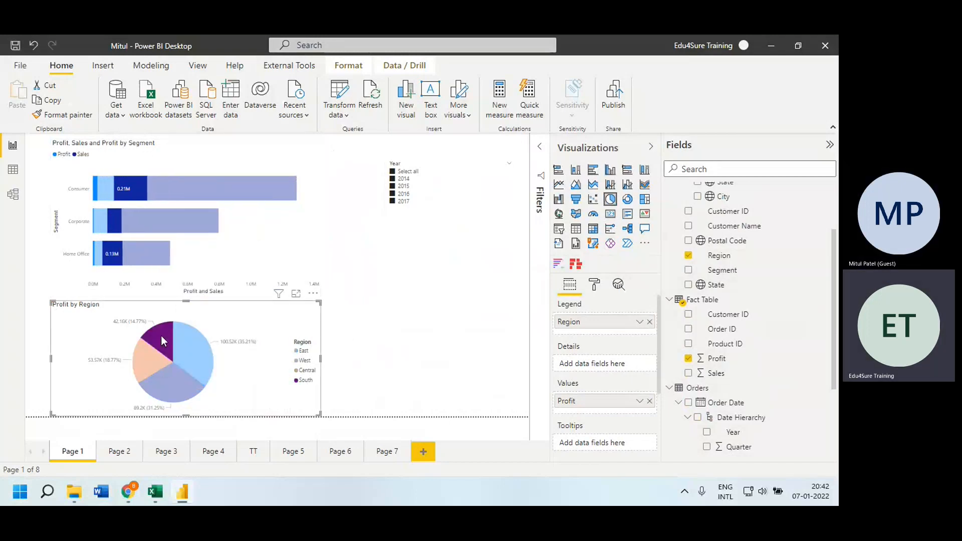
pyautogui.click(145, 363)
# Remove Sales from the stacked bar chart's values, leaving Profit by Segment
pyautogui.click(272, 230)
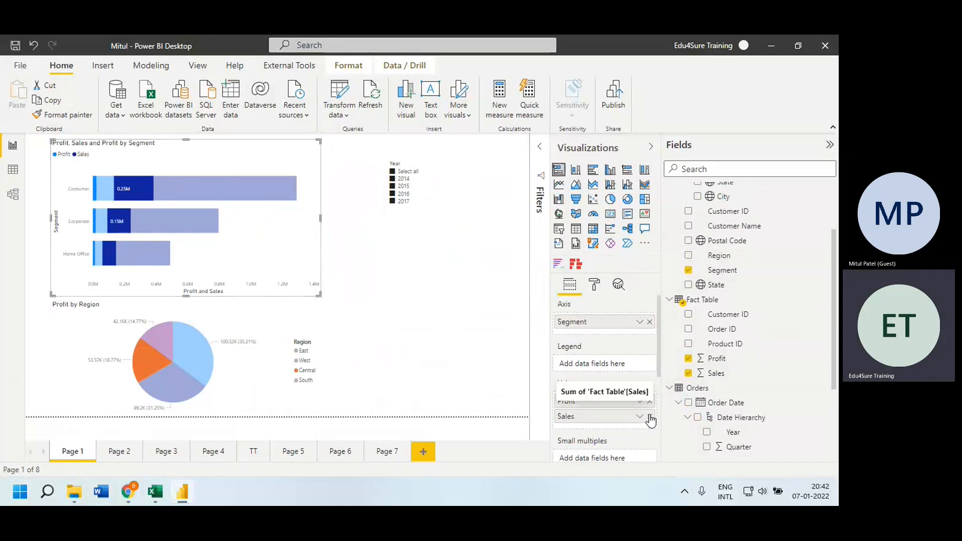
pyautogui.click(650, 417)
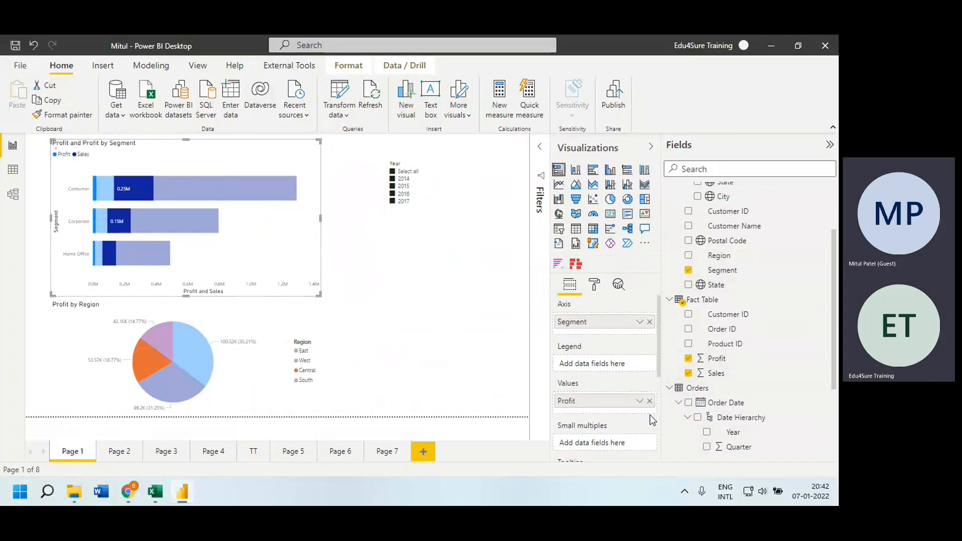
# Highlight each region's pie slice in turn, then the Consumer bar, to compare how the two Profit charts cross-highlight
pyautogui.click(193, 351)
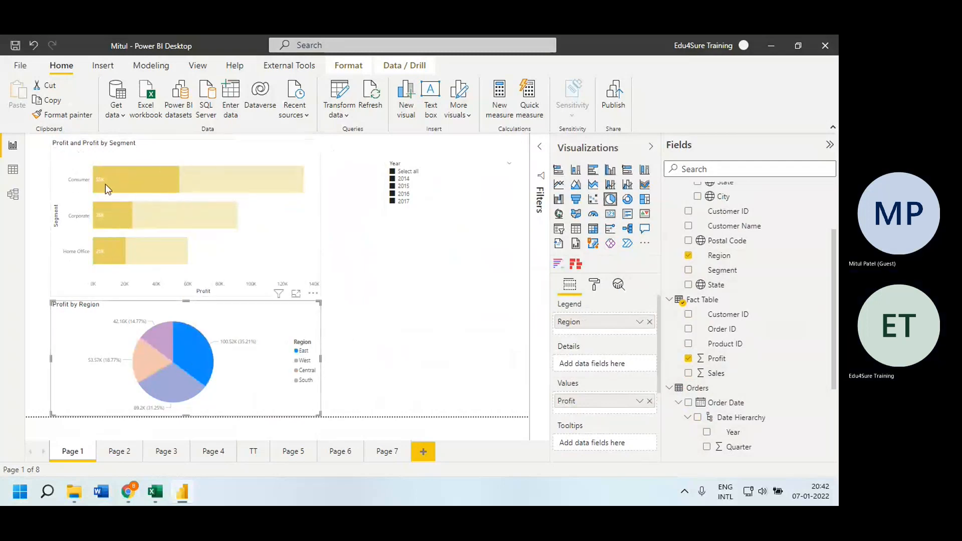
pyautogui.click(161, 327)
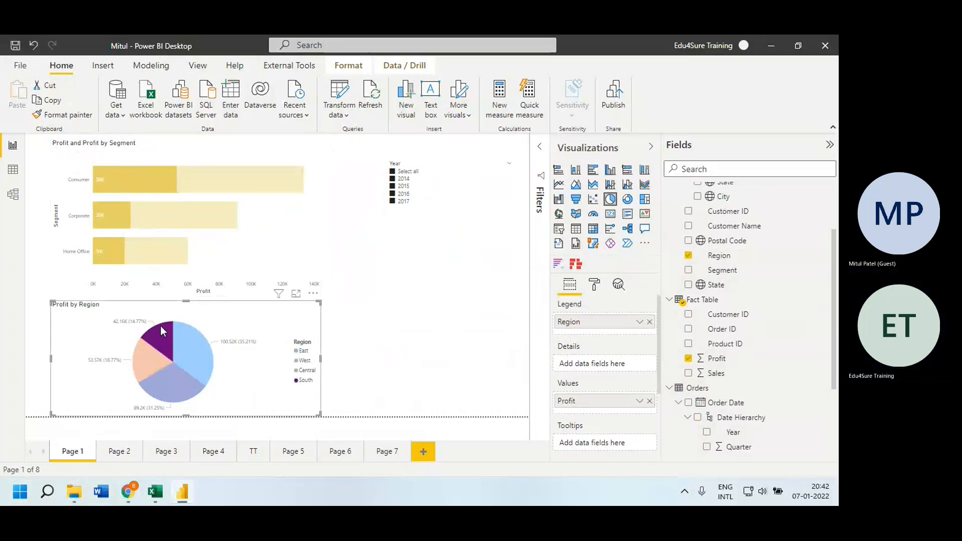
pyautogui.click(148, 371)
pyautogui.click(170, 388)
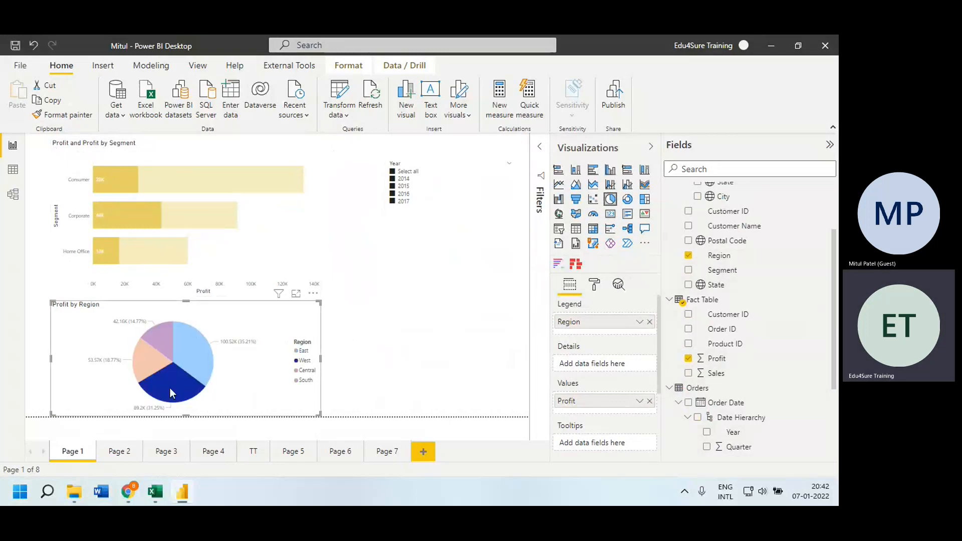
pyautogui.click(181, 181)
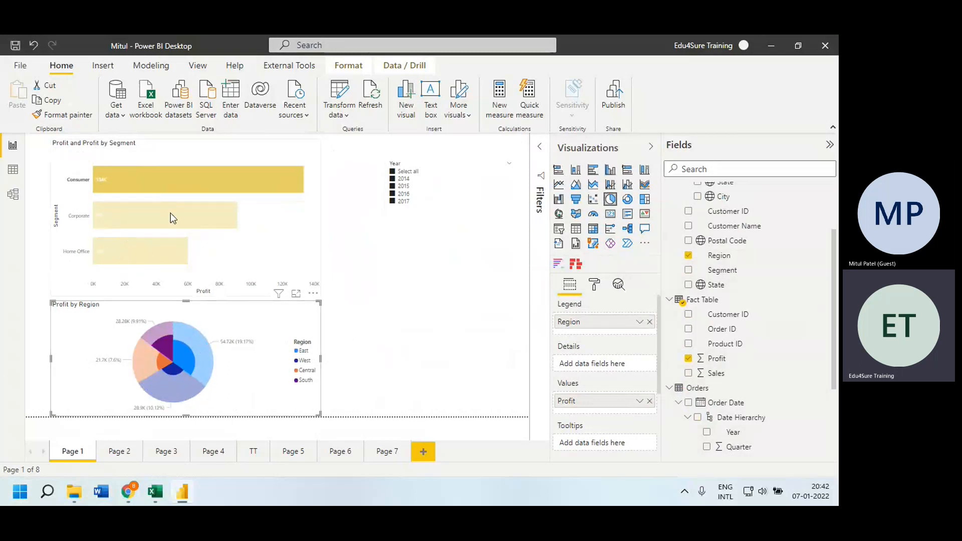
# Highlight the Corporate and Home Office bars in turn to examine their effect on the Profit by Region pie chart
pyautogui.click(183, 214)
pyautogui.click(153, 258)
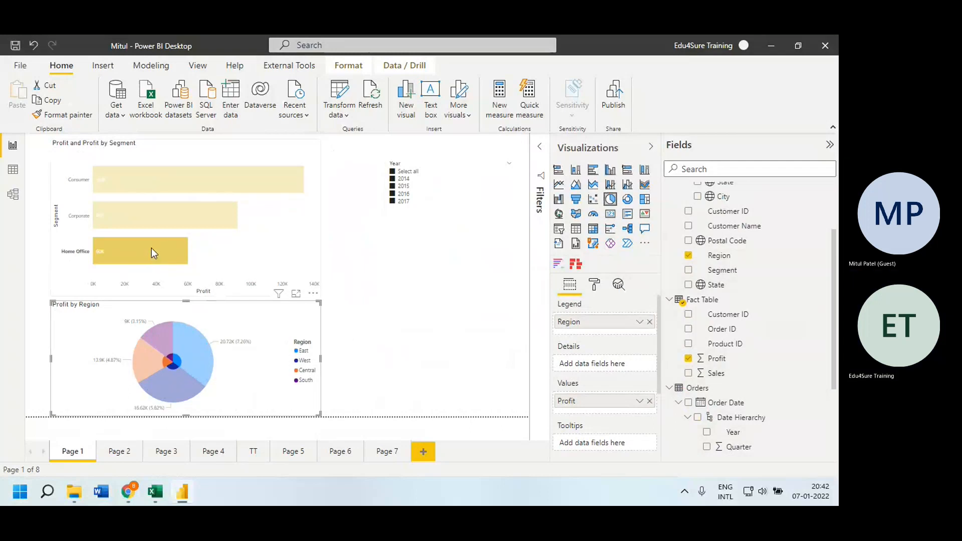
pyautogui.moveTo(151, 248)
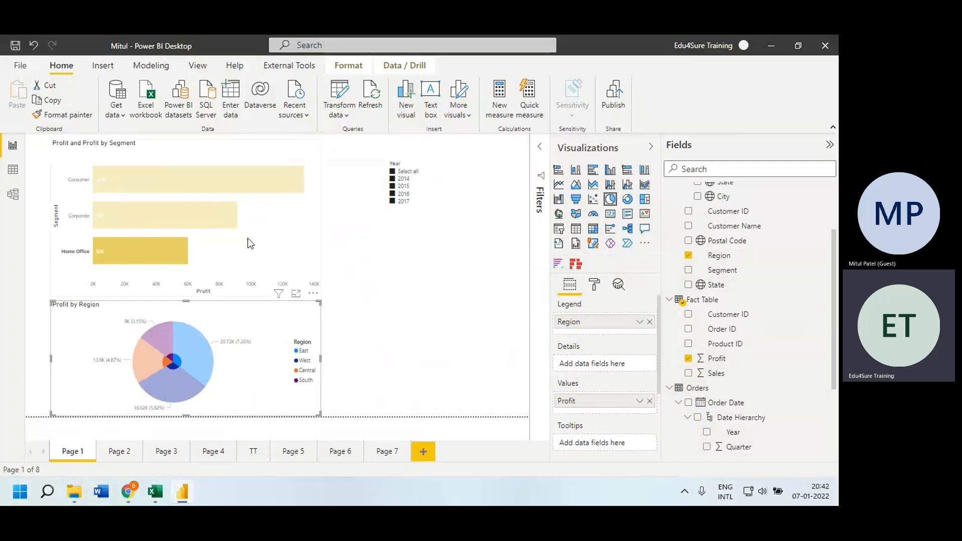
# Shrink the Year slicer so its frame fits closely around the list of years
pyautogui.click(491, 316)
pyautogui.moveTo(512, 325); pyautogui.dragTo(451, 224)
pyautogui.click(384, 295)
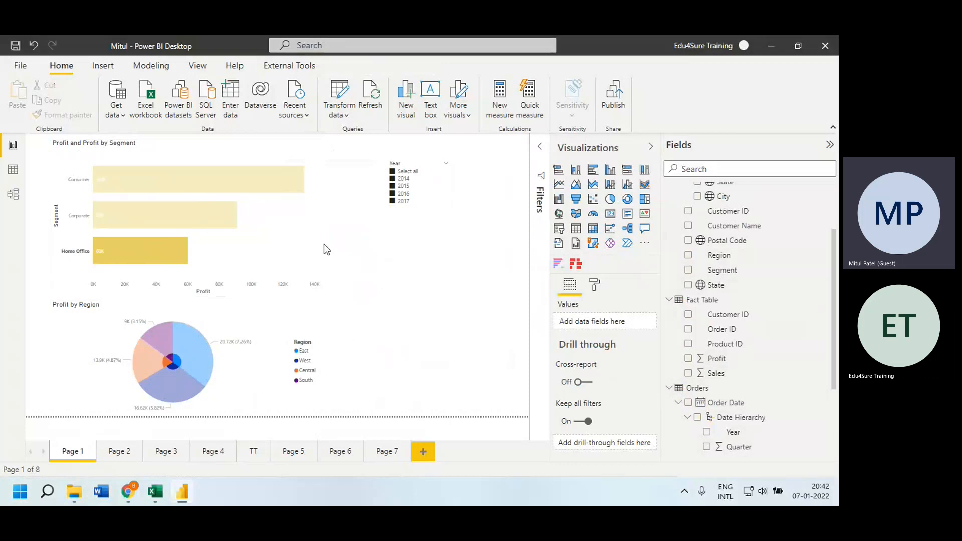
# Clear the Home Office highlight so both Profit charts display their full data
pyautogui.click(296, 235)
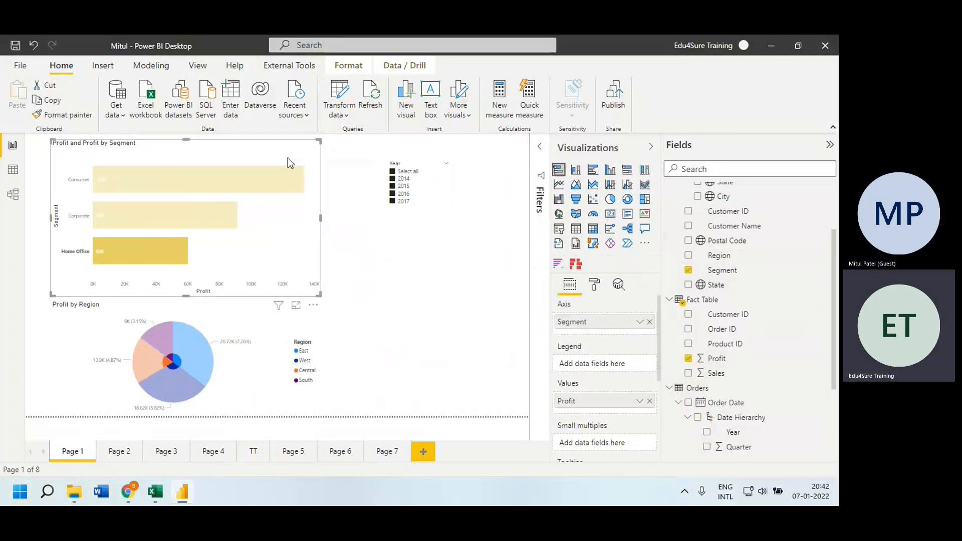
pyautogui.click(251, 181)
pyautogui.click(254, 389)
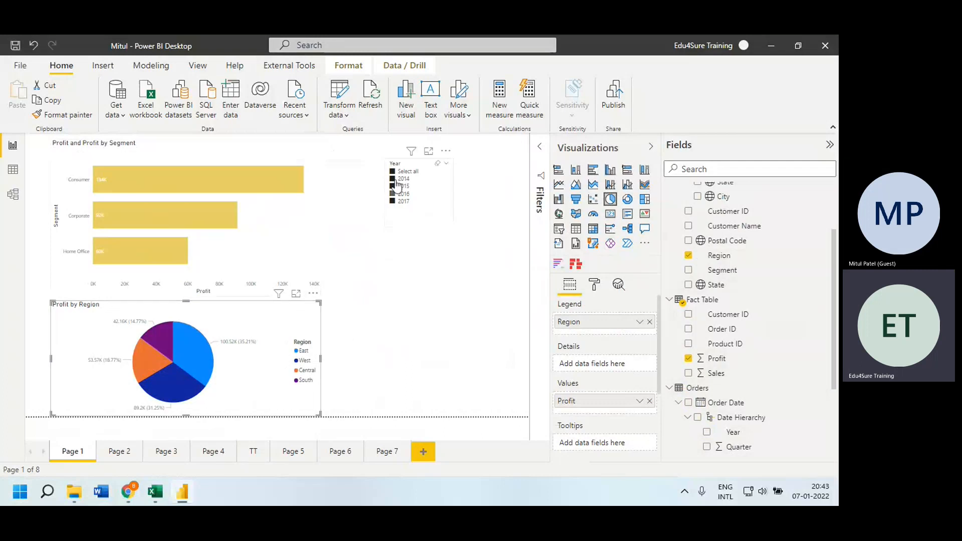
# Turn on Edit interactions with the Year slicer selected
pyautogui.click(442, 218)
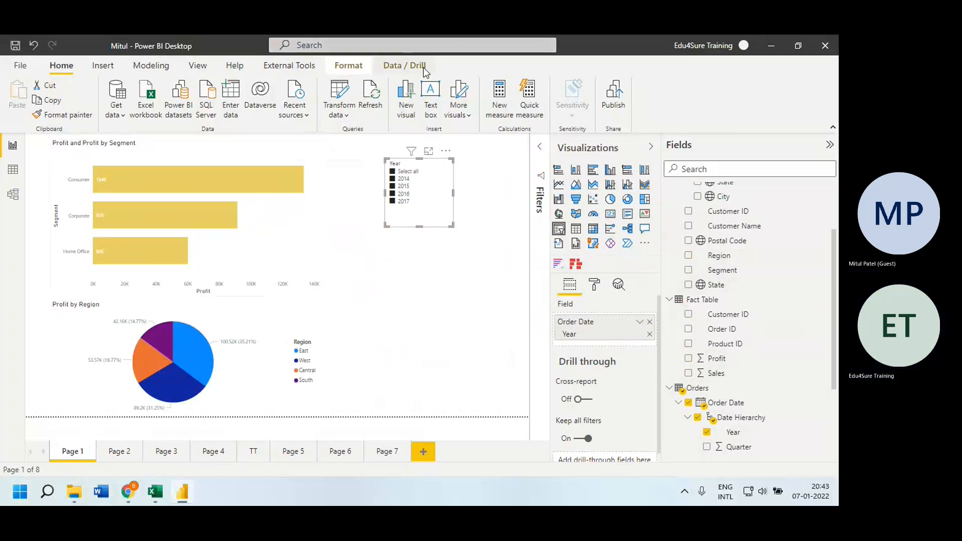
pyautogui.click(342, 67)
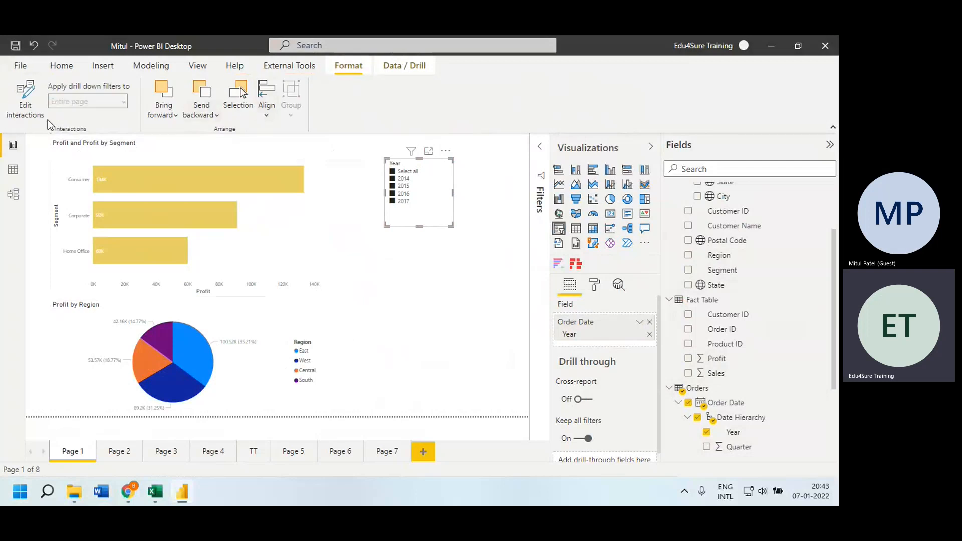
pyautogui.click(28, 113)
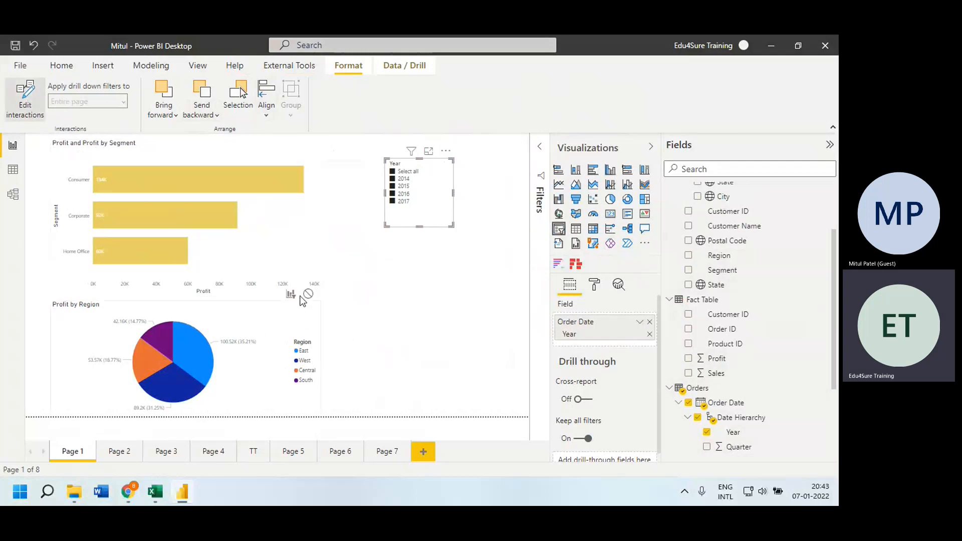
# Reduce the size of the Profit by Segment bar chart and reposition it slightly above the pie chart
pyautogui.click(279, 248)
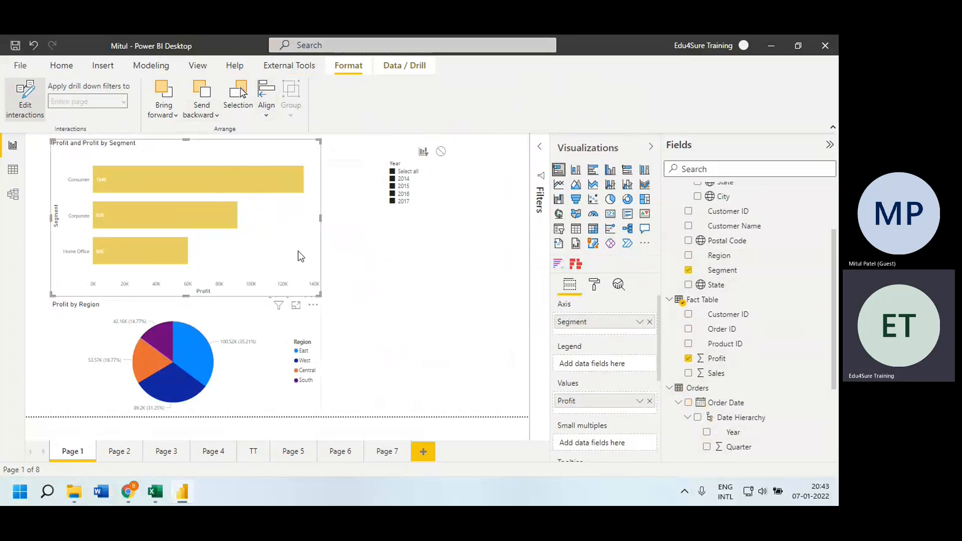
pyautogui.moveTo(319, 294); pyautogui.dragTo(289, 257)
pyautogui.moveTo(219, 206); pyautogui.dragTo(233, 222)
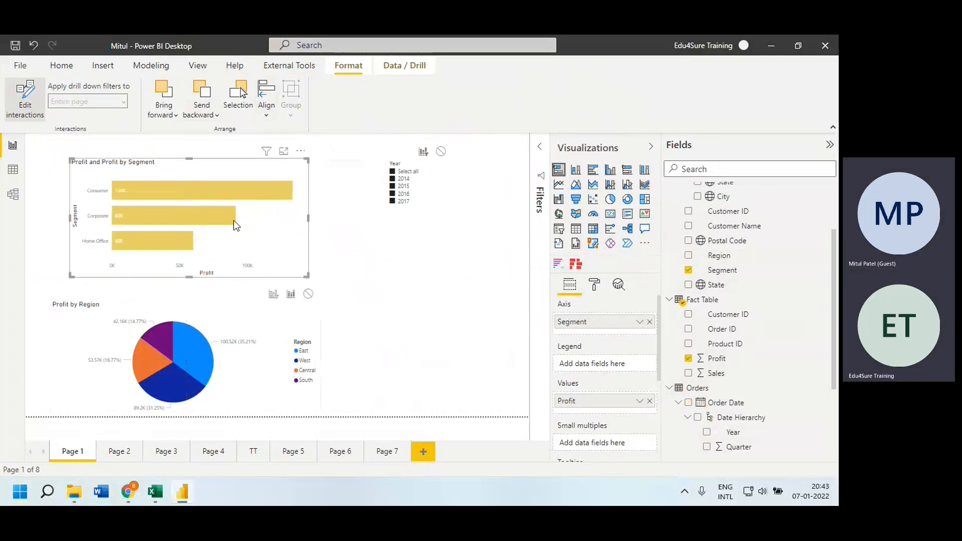
# Set the Year slicer's interaction with the pie chart to None, toggling 2014 and 2015 to compare the charts' responses
pyautogui.click(438, 186)
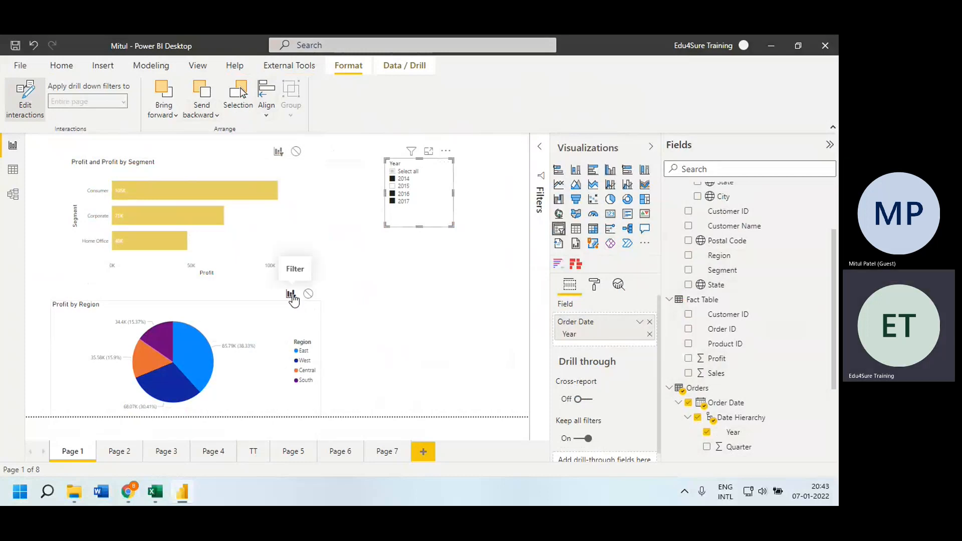
pyautogui.click(393, 187)
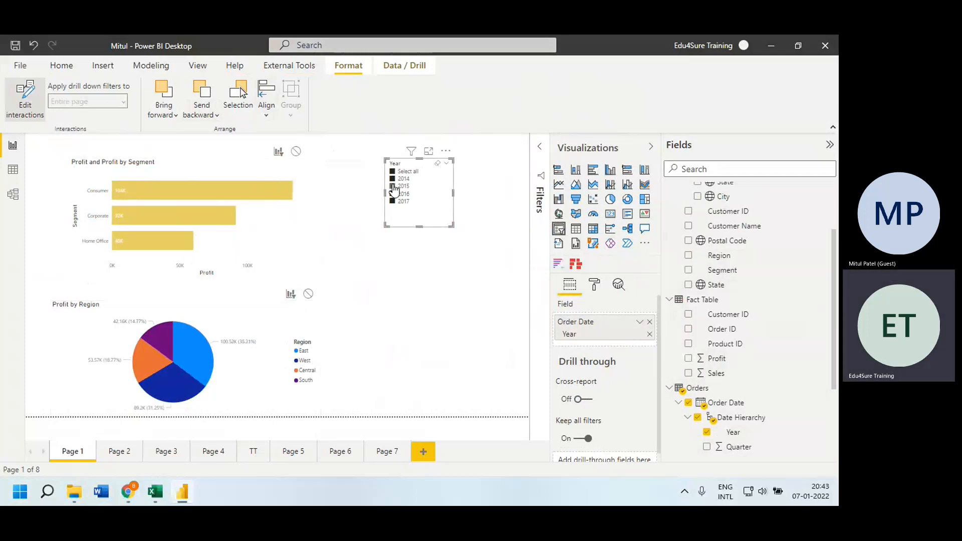
pyautogui.click(309, 294)
pyautogui.click(393, 180)
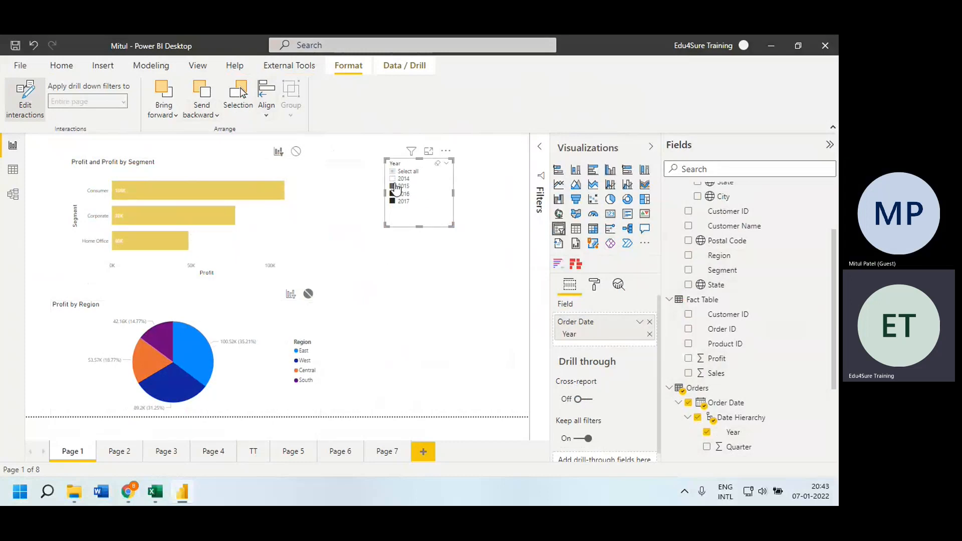
pyautogui.click(393, 186)
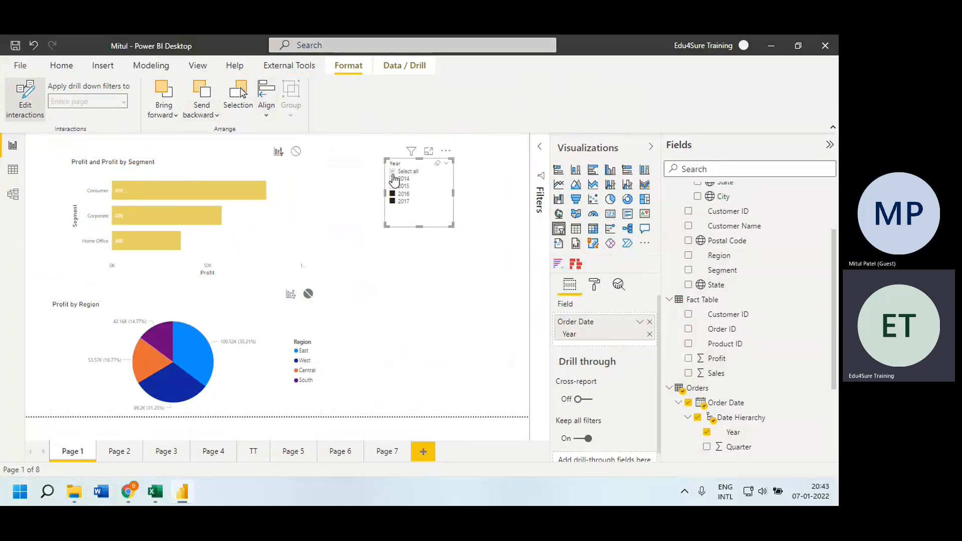
pyautogui.click(393, 179)
pyautogui.click(394, 186)
# Return the slicer's interaction with the pie chart to Filter and reselect 2014 and 2015
pyautogui.click(291, 293)
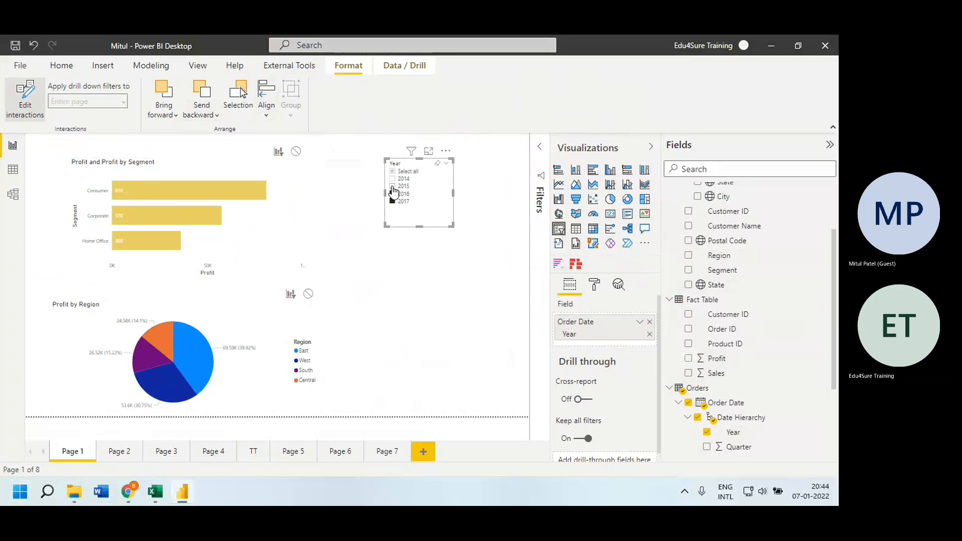
pyautogui.click(393, 187)
pyautogui.click(394, 179)
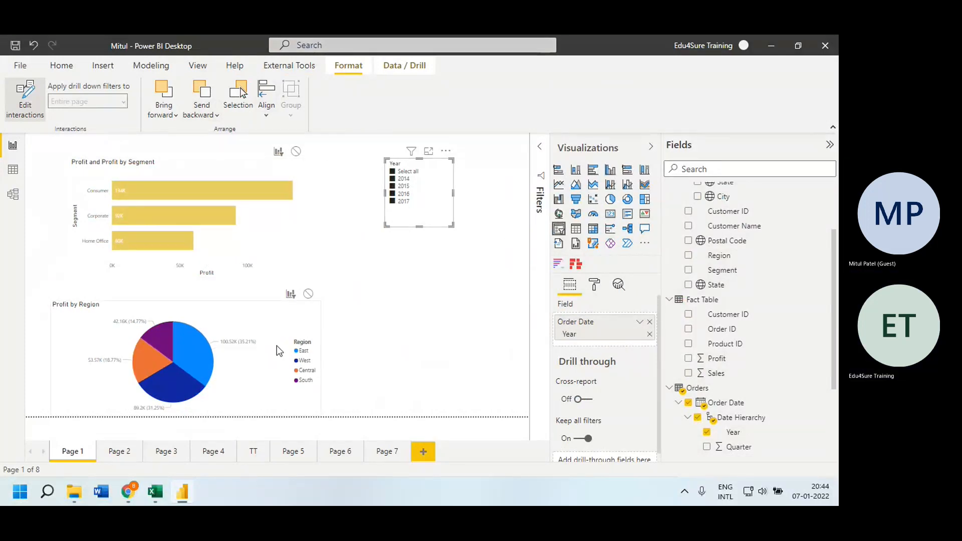
# Summarize the Profit by Segment bar chart as a text narrative on the report page
pyautogui.click(61, 65)
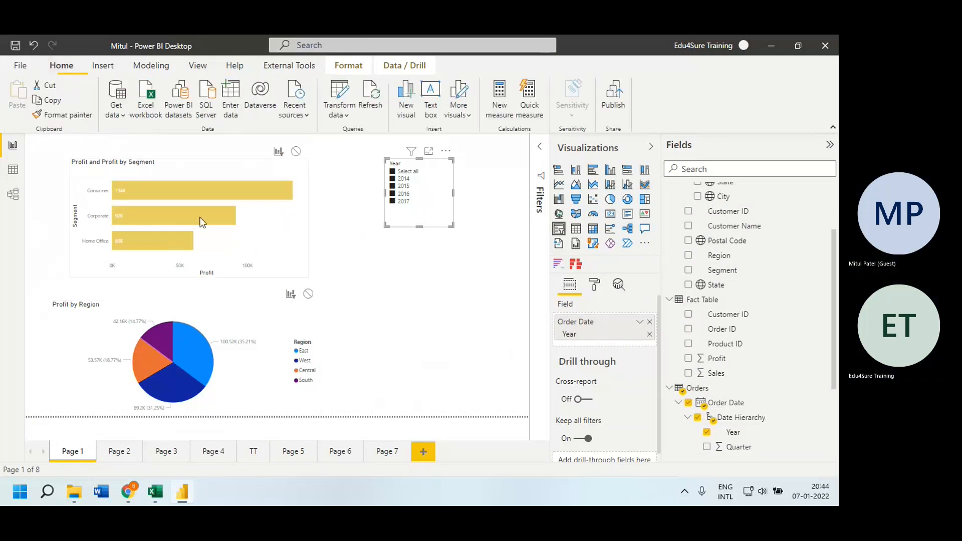
pyautogui.click(288, 246)
pyautogui.click(281, 219)
pyautogui.rightClick(280, 219)
pyautogui.moveTo(341, 245)
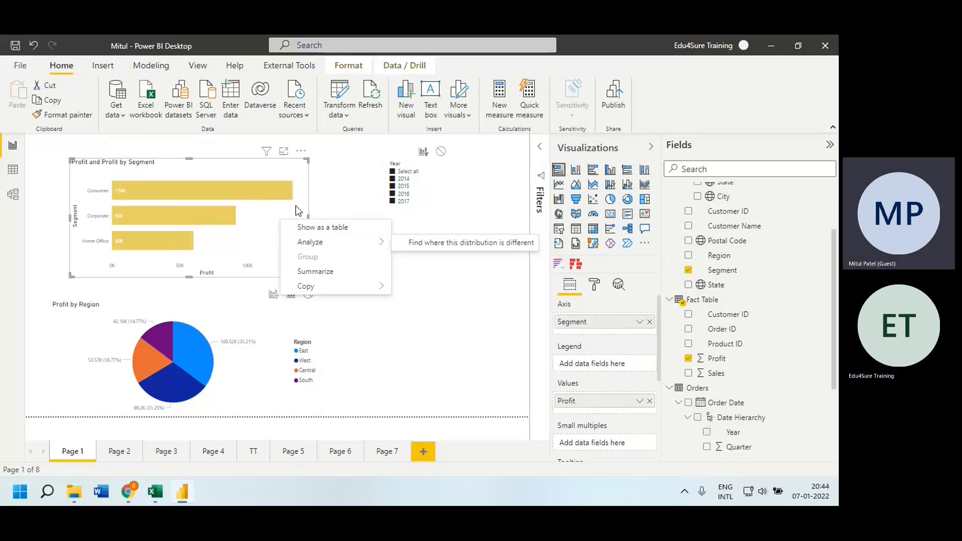
pyautogui.click(335, 272)
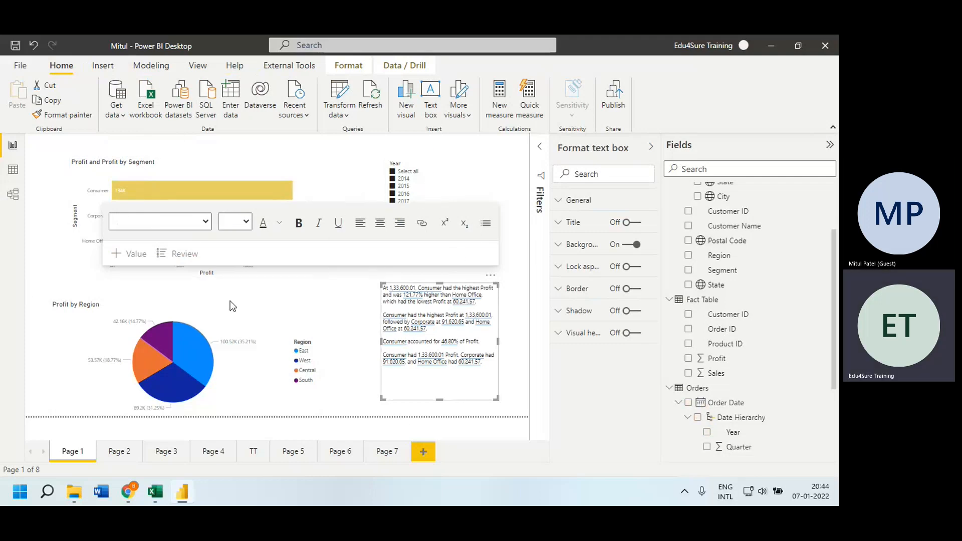
# Enlarge the summary text box toward the pie chart and deselect it
pyautogui.moveTo(378, 282); pyautogui.dragTo(342, 267)
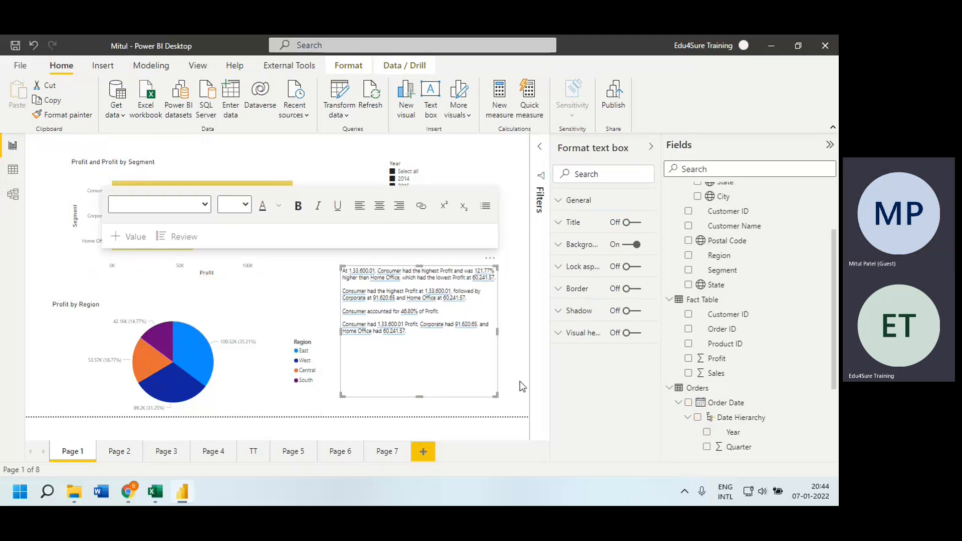
pyautogui.click(521, 386)
pyautogui.click(453, 359)
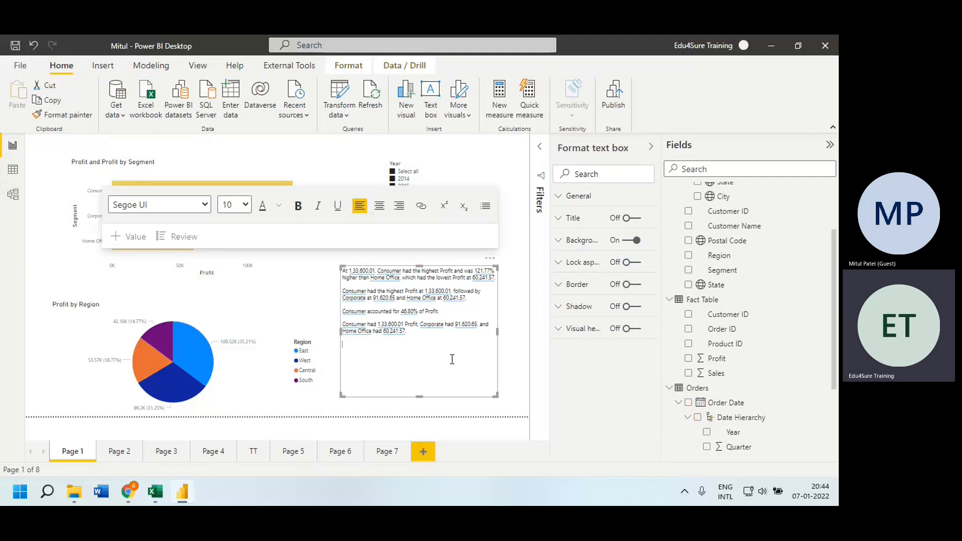
pyautogui.click(450, 419)
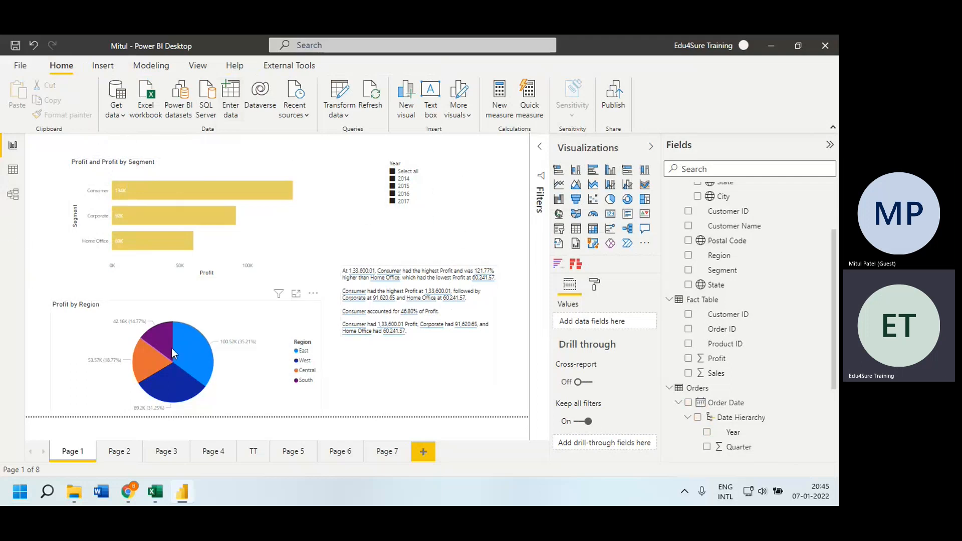
# Remove the summary text box from the page
pyautogui.moveTo(172, 349)
pyautogui.moveTo(269, 188)
pyautogui.click(490, 259)
pyautogui.click(508, 274)
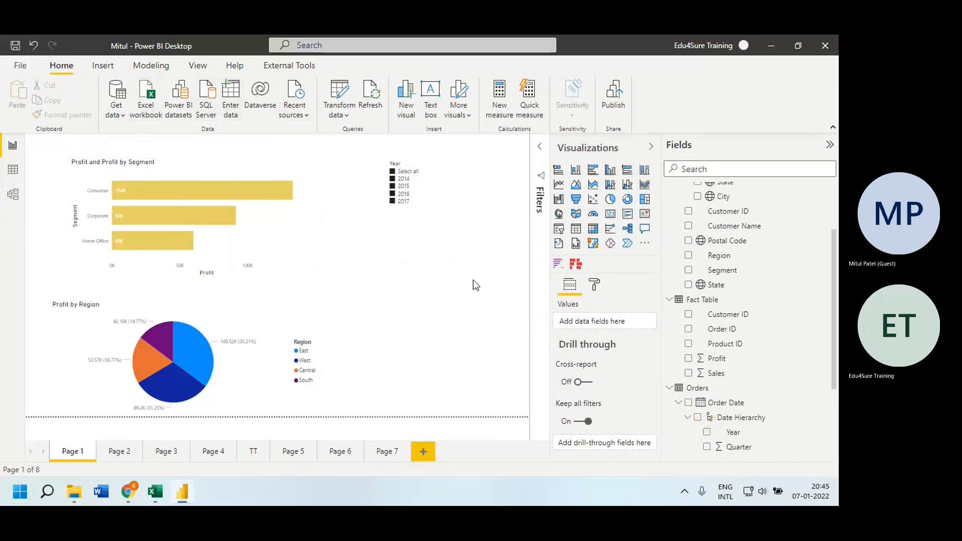
# Insert a Smart narrative with no visual selected, and remove it from the page
pyautogui.click(560, 246)
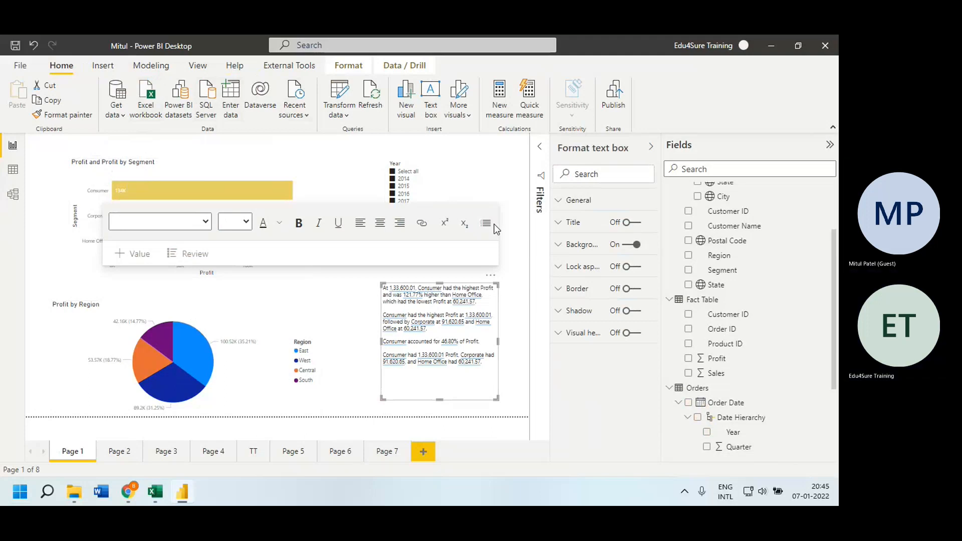
pyautogui.click(491, 275)
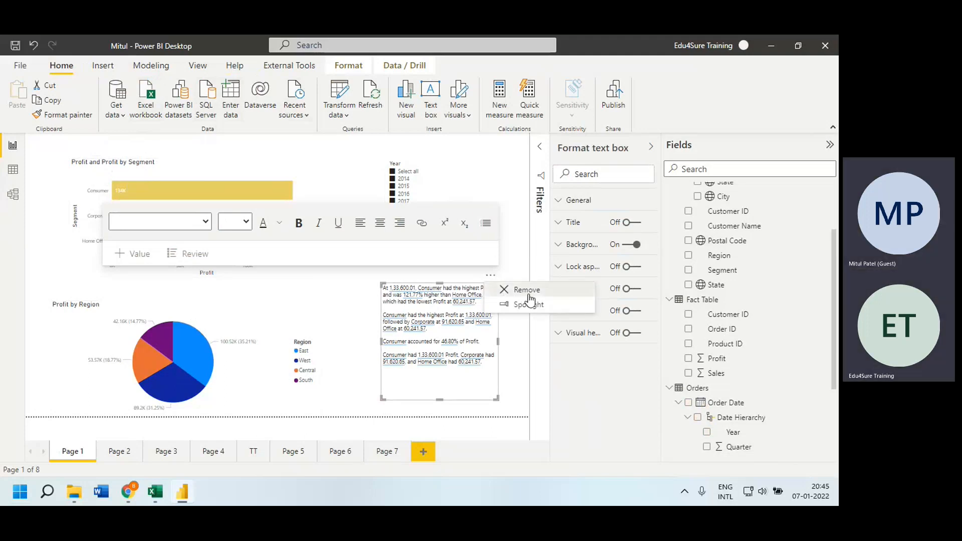
pyautogui.click(501, 290)
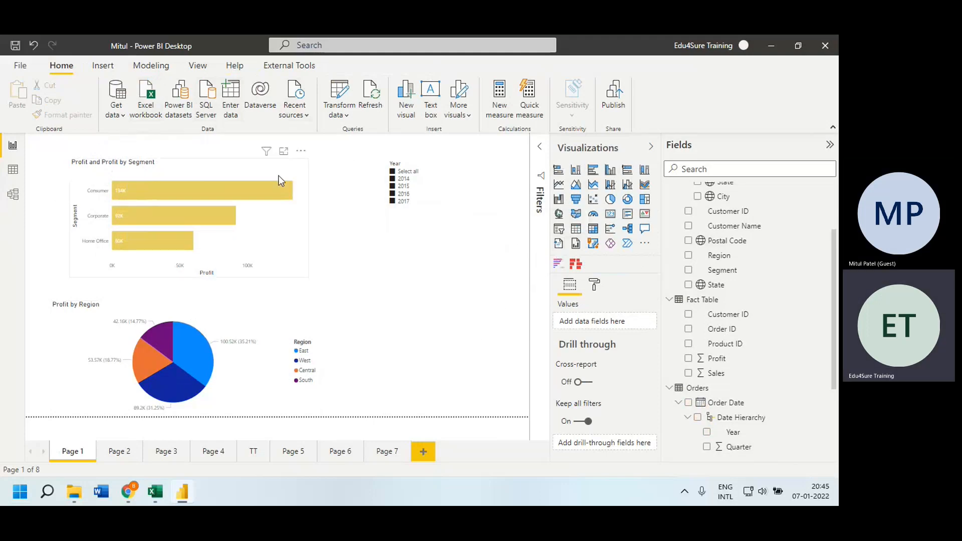
# Convert the Profit by Segment bar chart into a Smart narrative and remove that visual
pyautogui.click(239, 167)
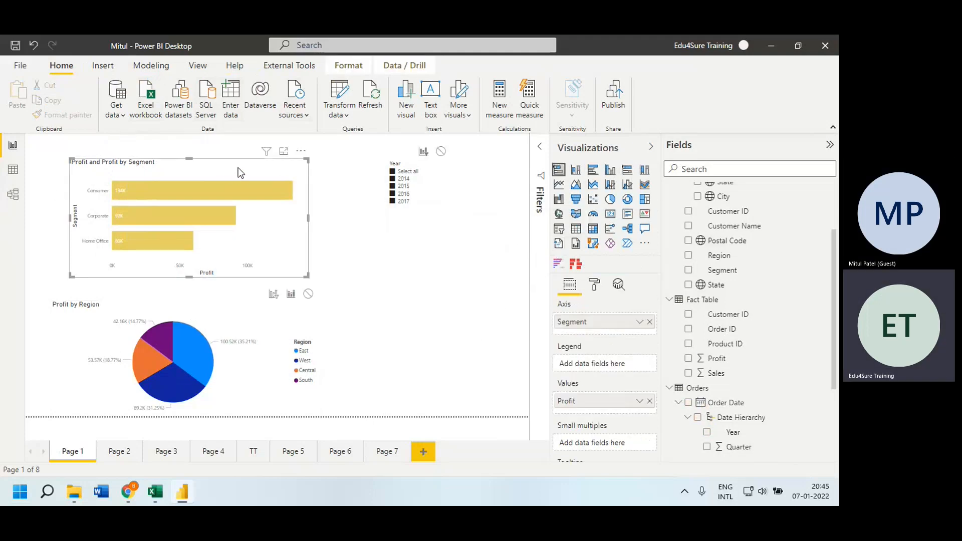
pyautogui.click(558, 246)
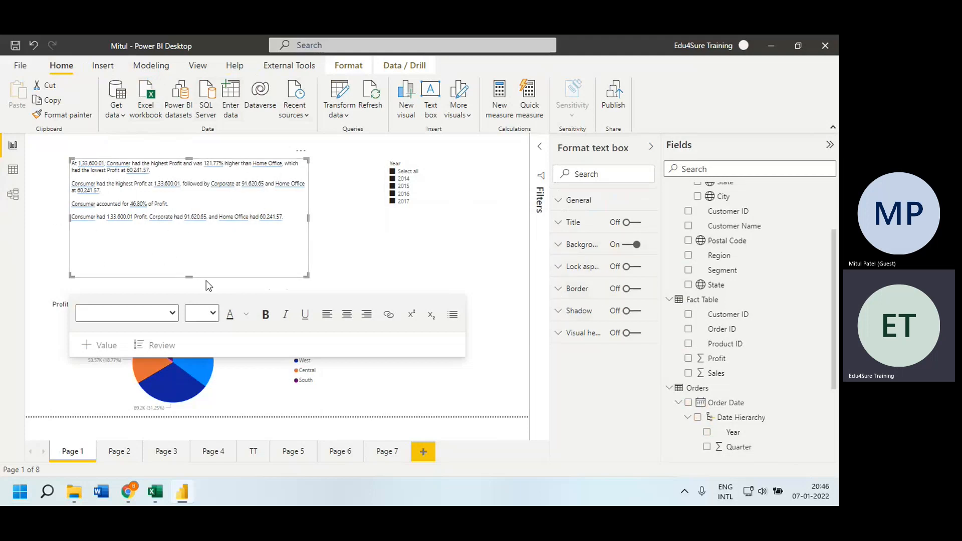
pyautogui.click(301, 150)
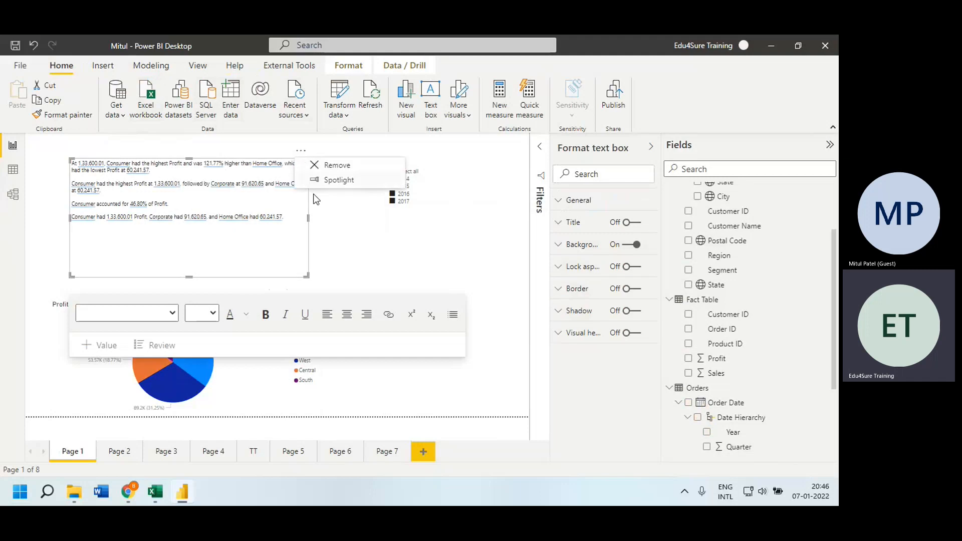
pyautogui.click(332, 167)
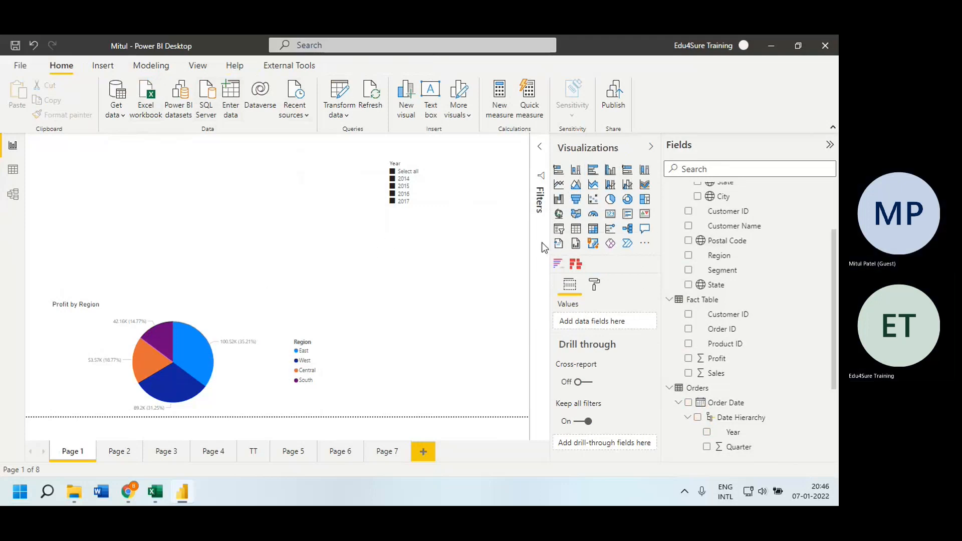
# Insert a clustered bar chart above the pie chart, showing Profit by Segment
pyautogui.click(594, 170)
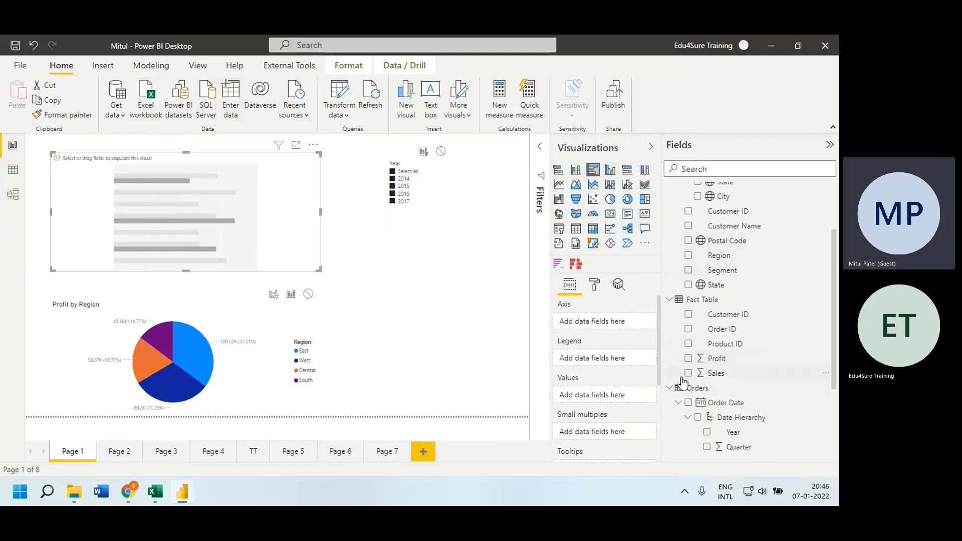
pyautogui.click(689, 358)
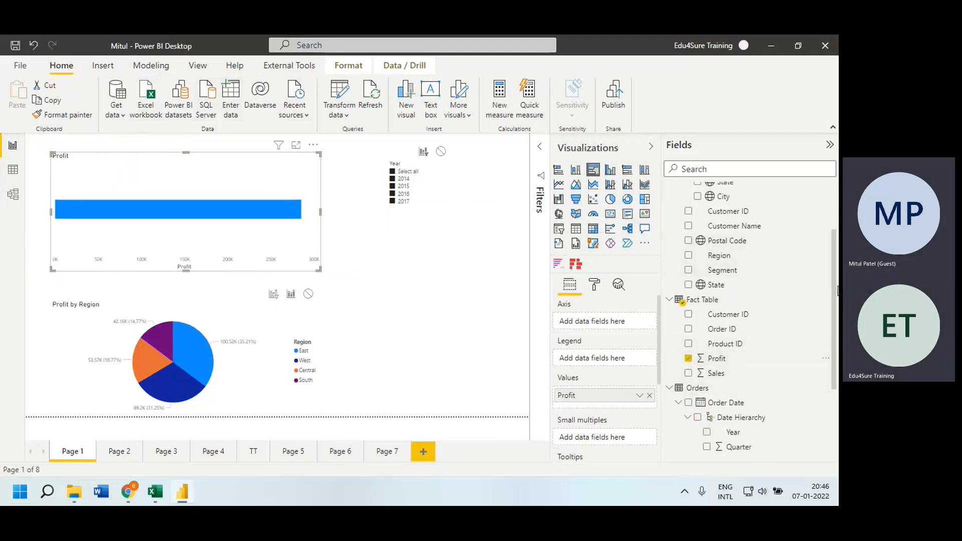
pyautogui.scroll(-1, 835, 300)
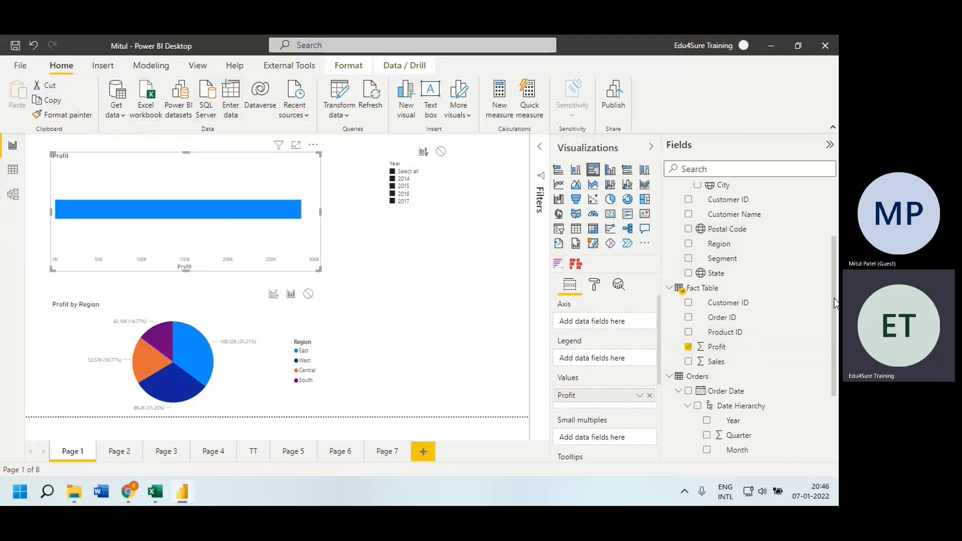
pyautogui.click(689, 258)
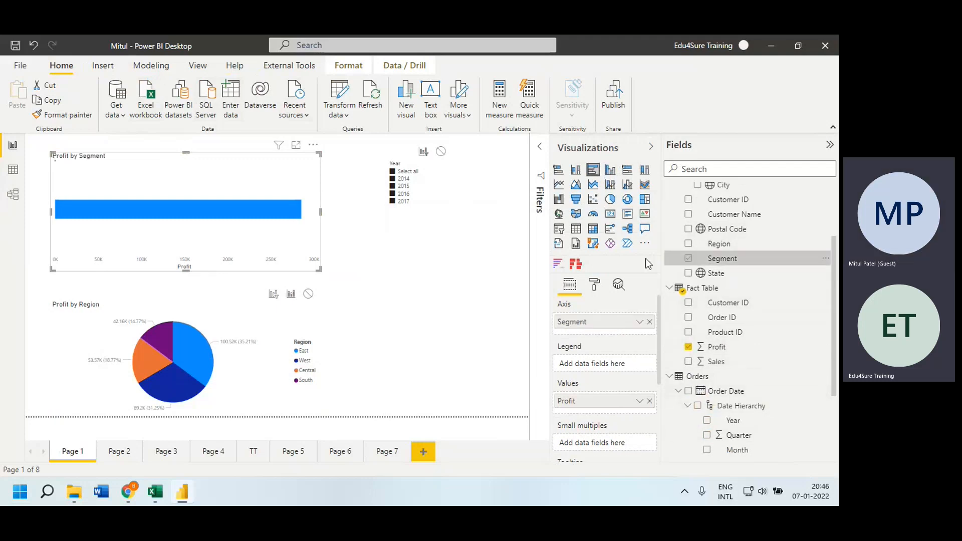
pyautogui.click(382, 267)
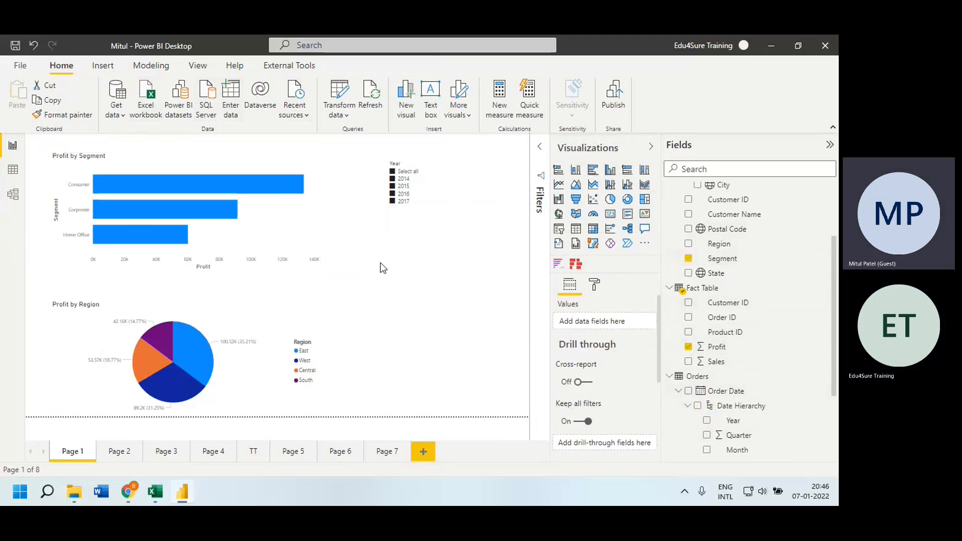
# Insert a Smart narrative beside the pie chart and enlarge its text box
pyautogui.click(559, 246)
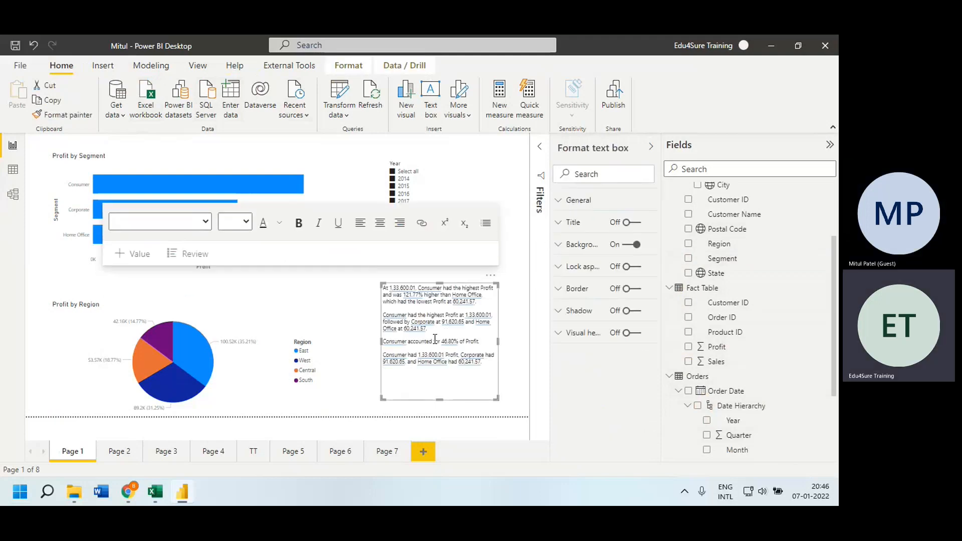
pyautogui.moveTo(497, 285); pyautogui.dragTo(522, 270)
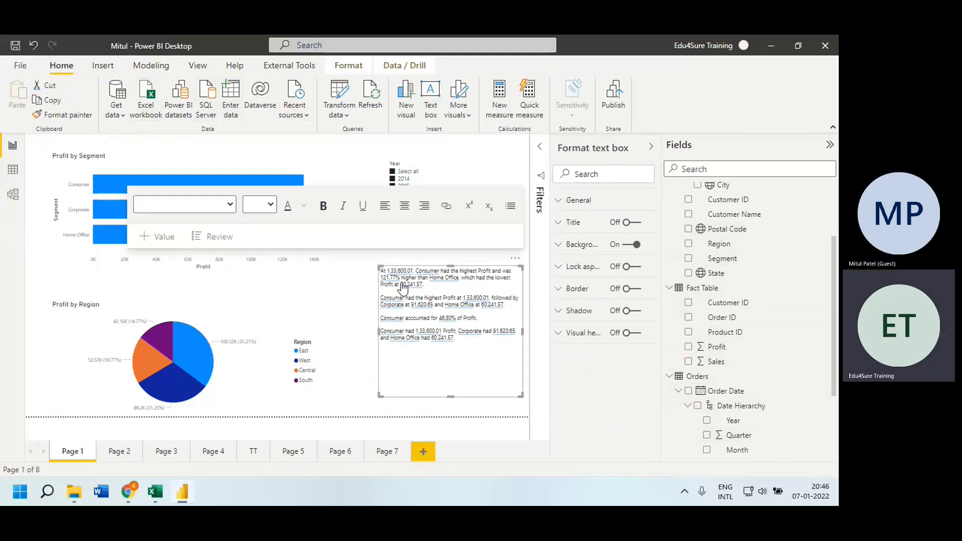
pyautogui.moveTo(380, 264); pyautogui.dragTo(336, 254)
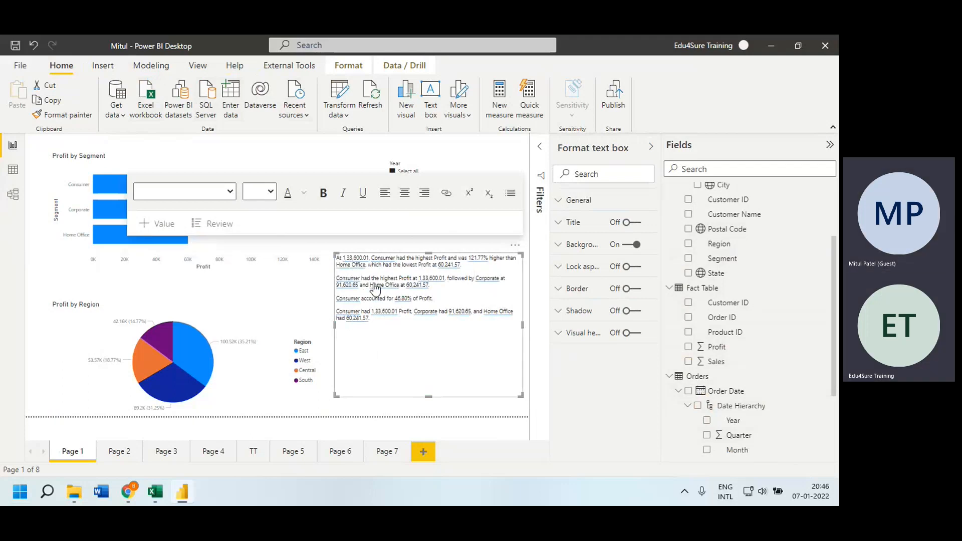
# Inspect the narrative's Max Profit by Segment value without changing it, and remove the narrative from the page
pyautogui.click(353, 260)
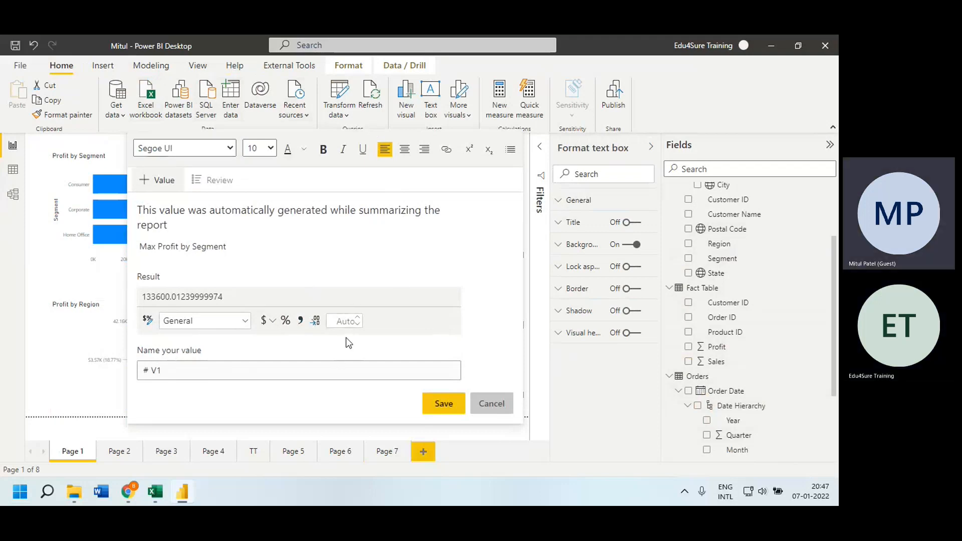
pyautogui.click(492, 407)
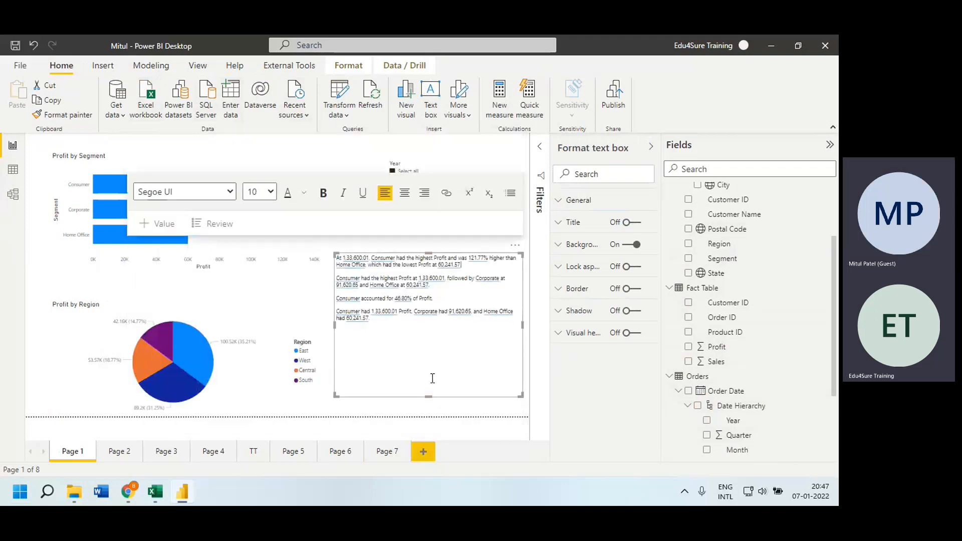
pyautogui.click(515, 247)
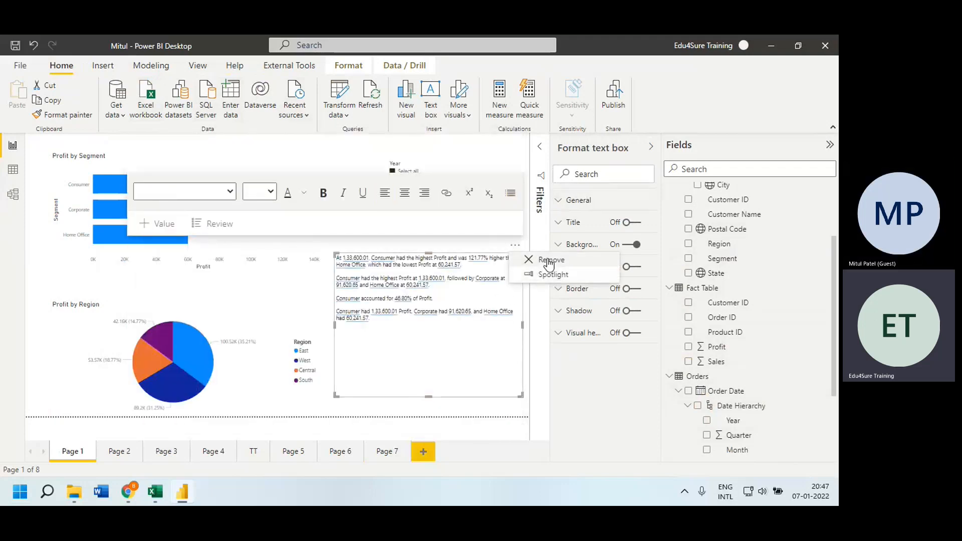
pyautogui.click(550, 260)
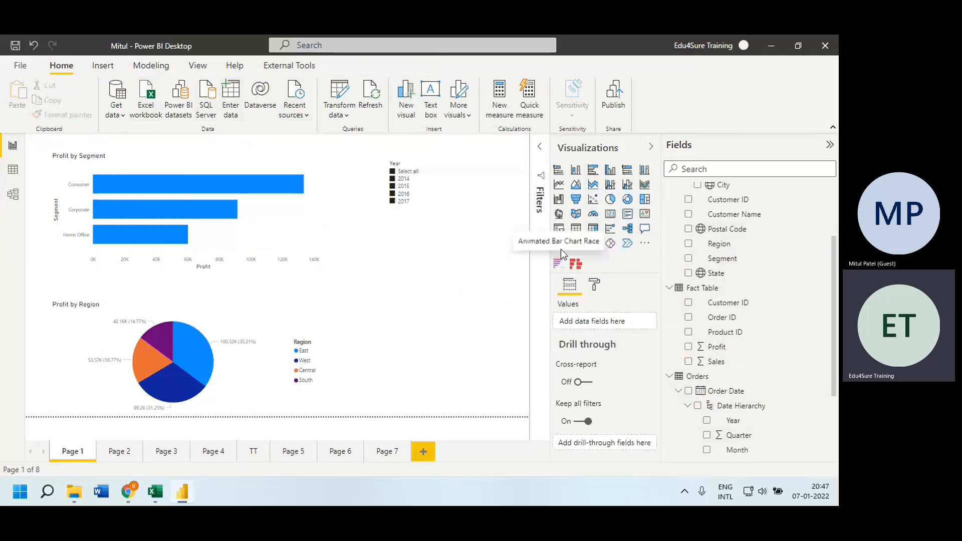
# Check whether the Summarize option is offered for the Profit by Segment chart, the Profit by Region chart and the Year slicer
pyautogui.rightClick(184, 161)
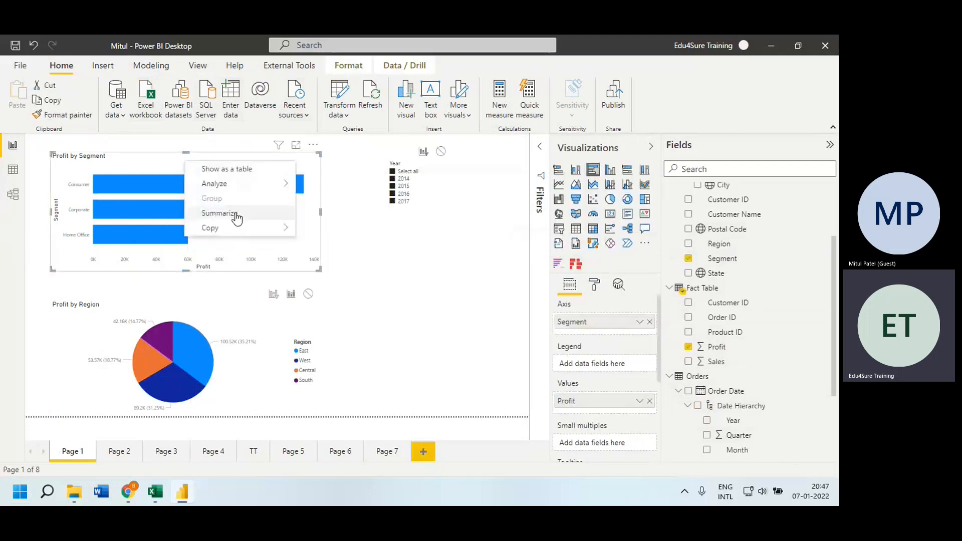
pyautogui.click(247, 298)
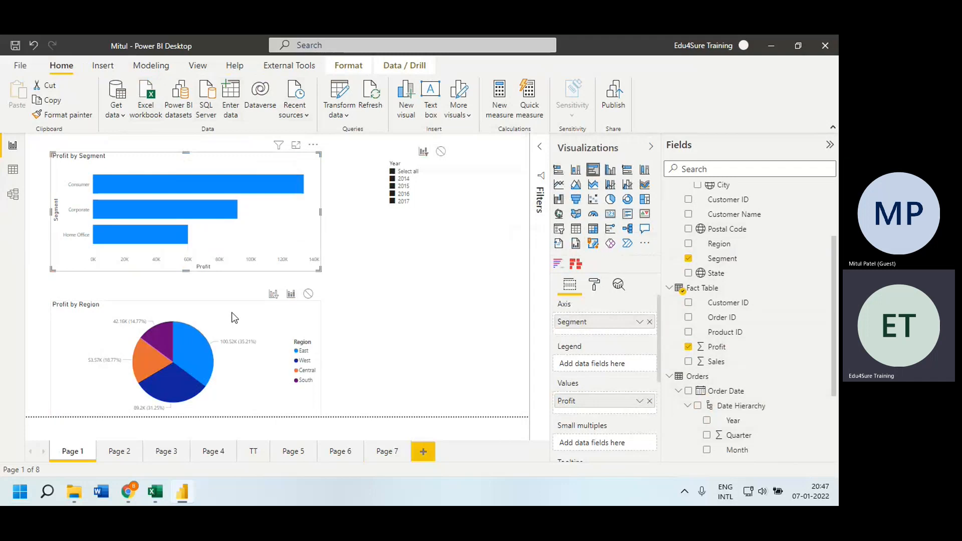
pyautogui.rightClick(255, 324)
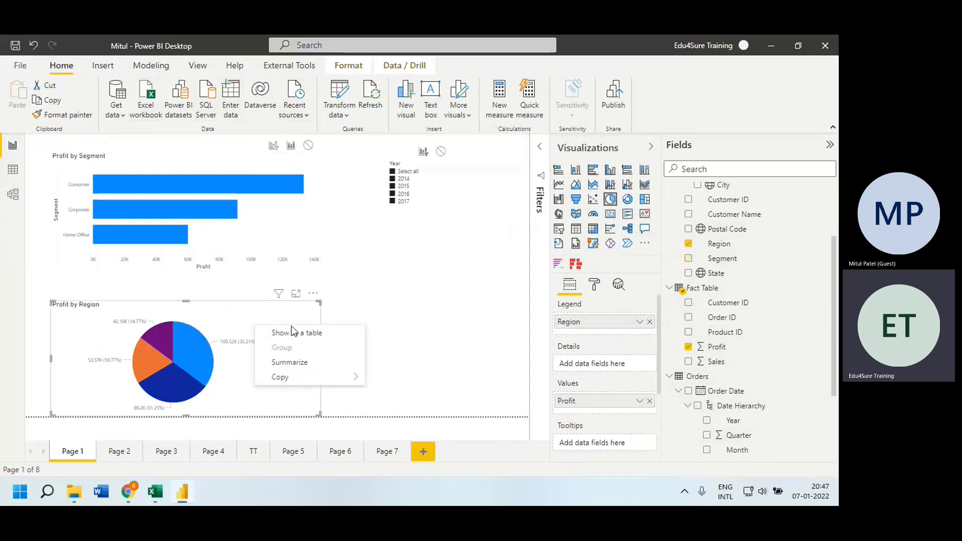
pyautogui.click(436, 190)
pyautogui.rightClick(436, 190)
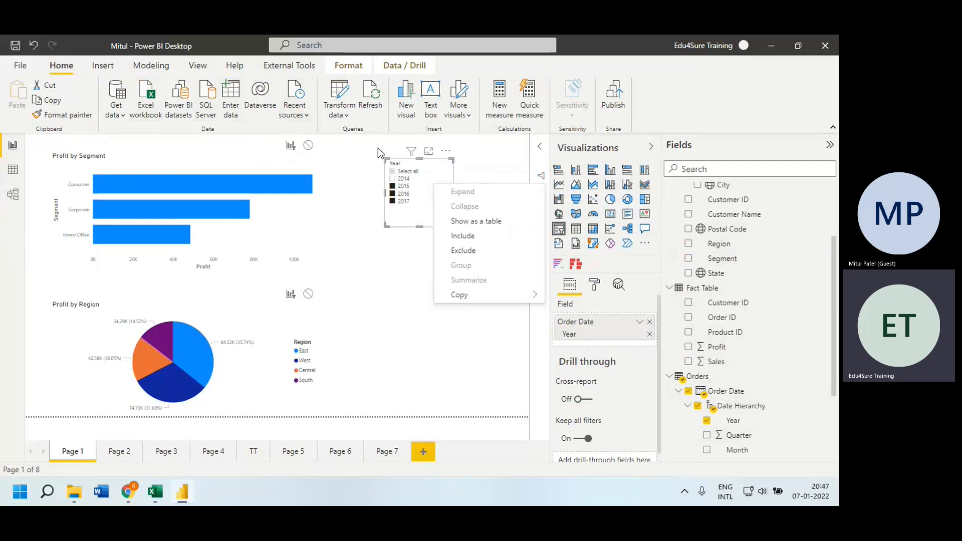
pyautogui.click(337, 270)
pyautogui.click(278, 216)
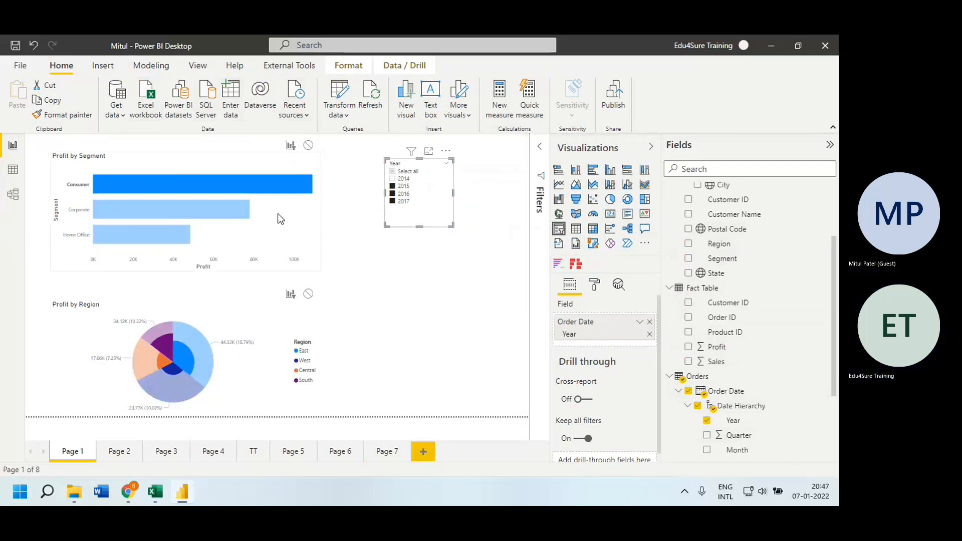
pyautogui.rightClick(277, 215)
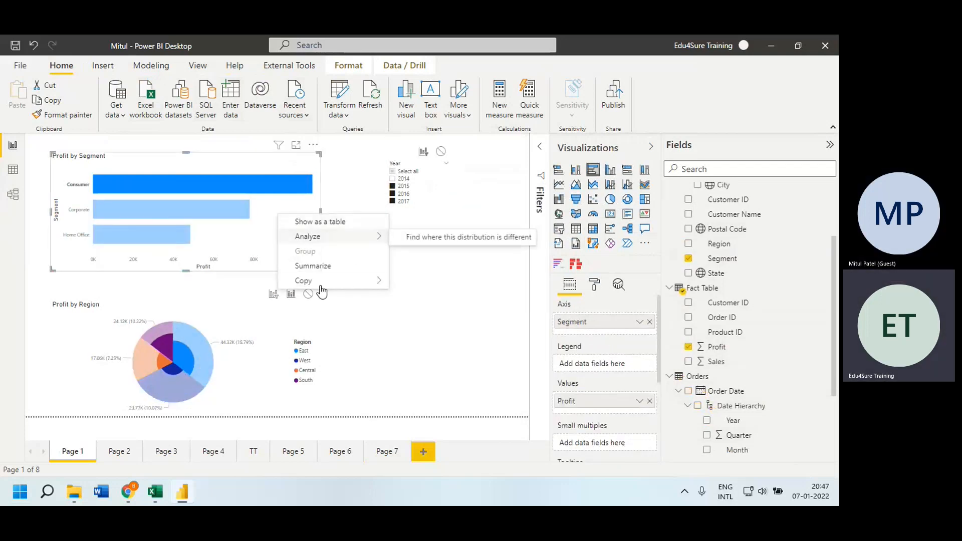
pyautogui.press('Escape')
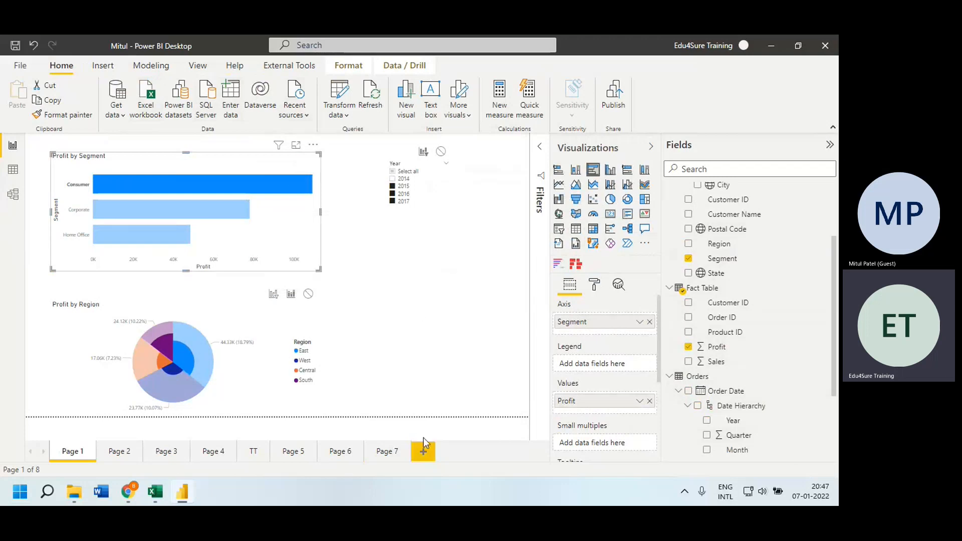
# Add a new report page and build a pie chart of Sales by State, enlarged to most of the page height
pyautogui.click(214, 451)
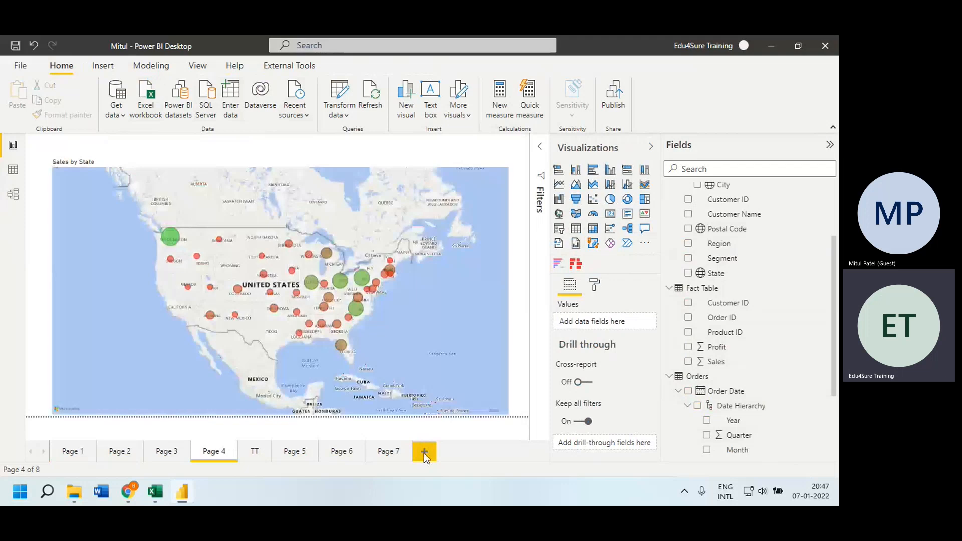
pyautogui.click(424, 453)
pyautogui.click(610, 199)
pyautogui.moveTo(97, 211); pyautogui.dragTo(121, 244)
pyautogui.moveTo(165, 278); pyautogui.dragTo(206, 346)
pyautogui.click(689, 362)
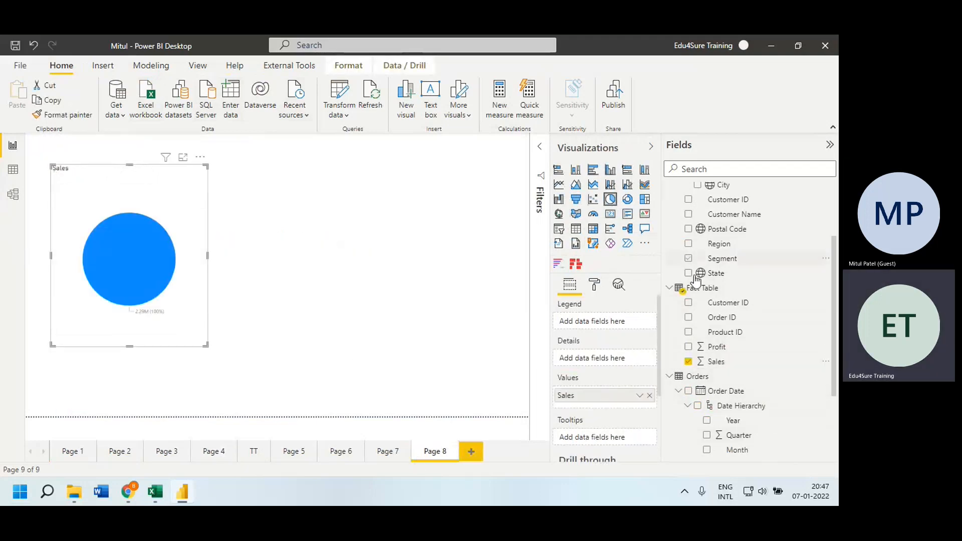
pyautogui.click(688, 273)
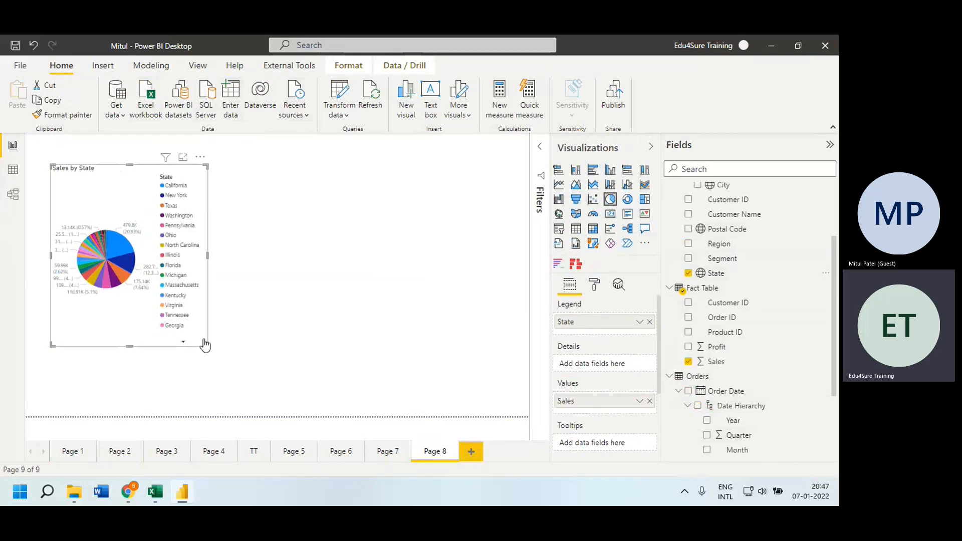
pyautogui.moveTo(206, 345); pyautogui.dragTo(226, 385)
pyautogui.moveTo(253, 418); pyautogui.dragTo(263, 415)
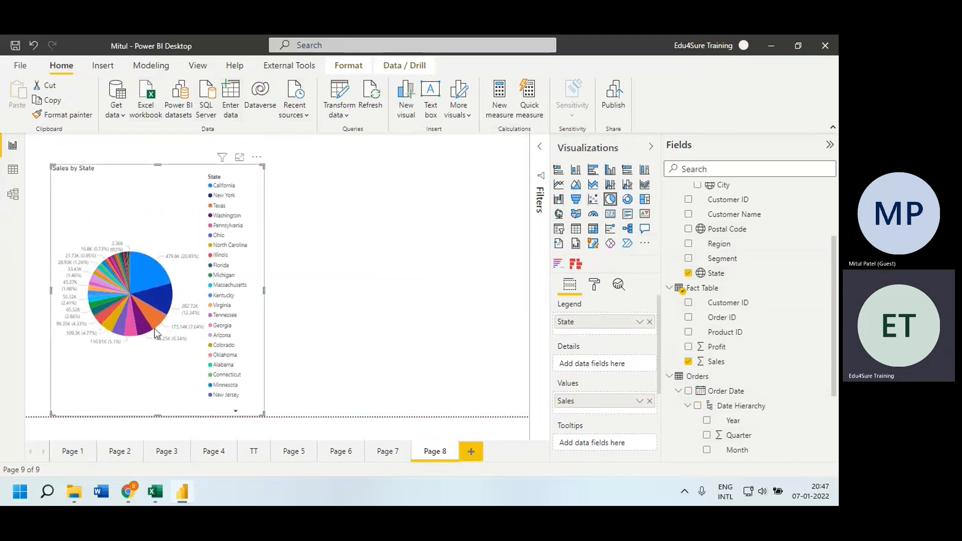
# Convert the Sales by State pie chart into a treemap, widen it across the page and move it slightly up
pyautogui.moveTo(155, 329)
pyautogui.click(645, 199)
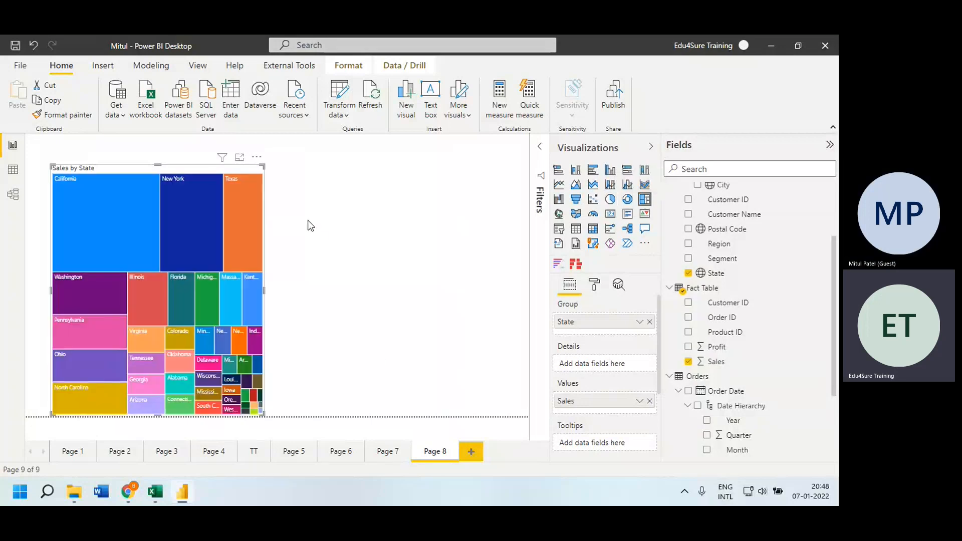
pyautogui.moveTo(265, 291); pyautogui.dragTo(479, 290)
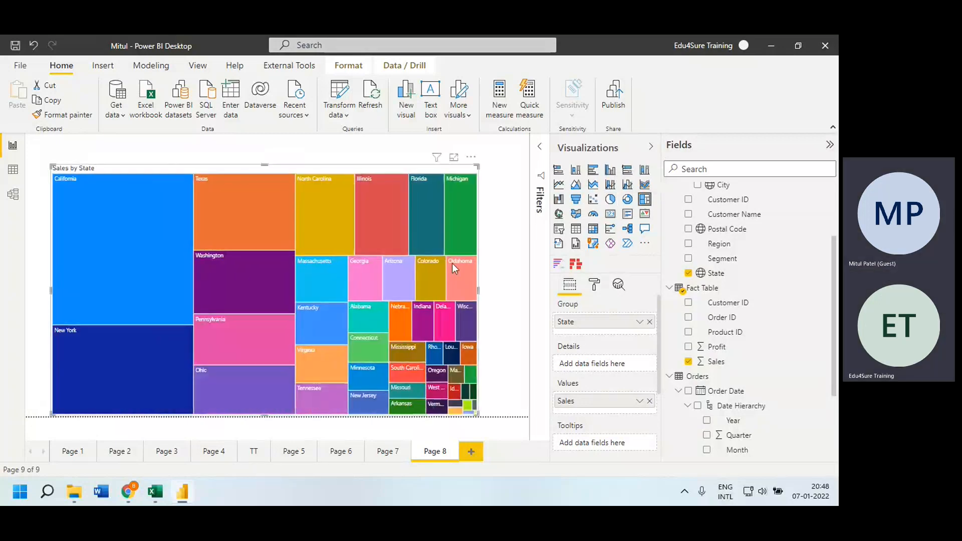
pyautogui.moveTo(395, 170); pyautogui.dragTo(392, 152)
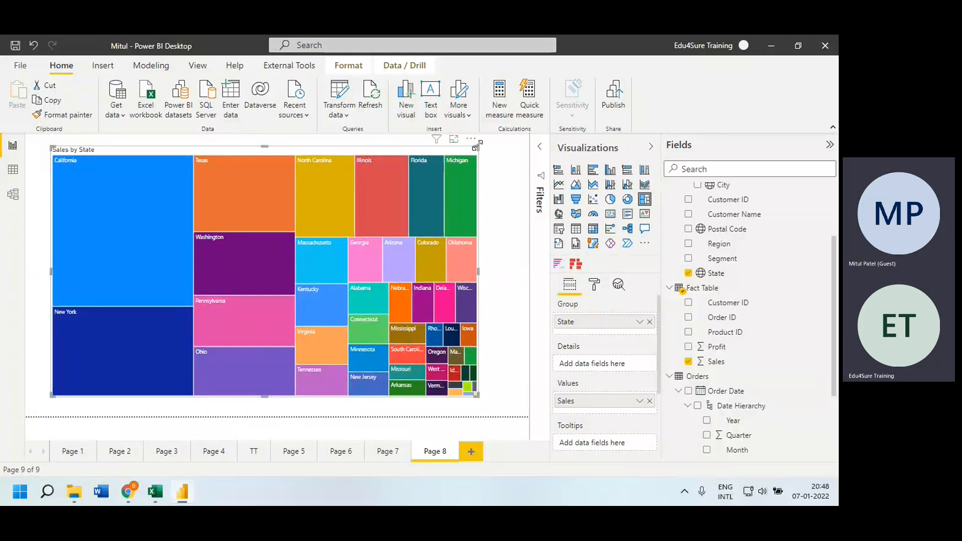
pyautogui.click(471, 139)
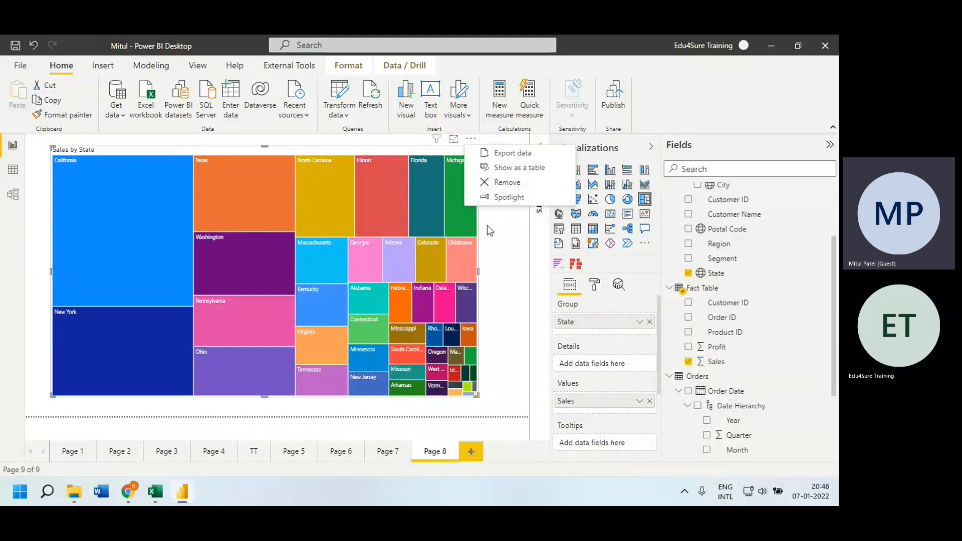
pyautogui.click(508, 241)
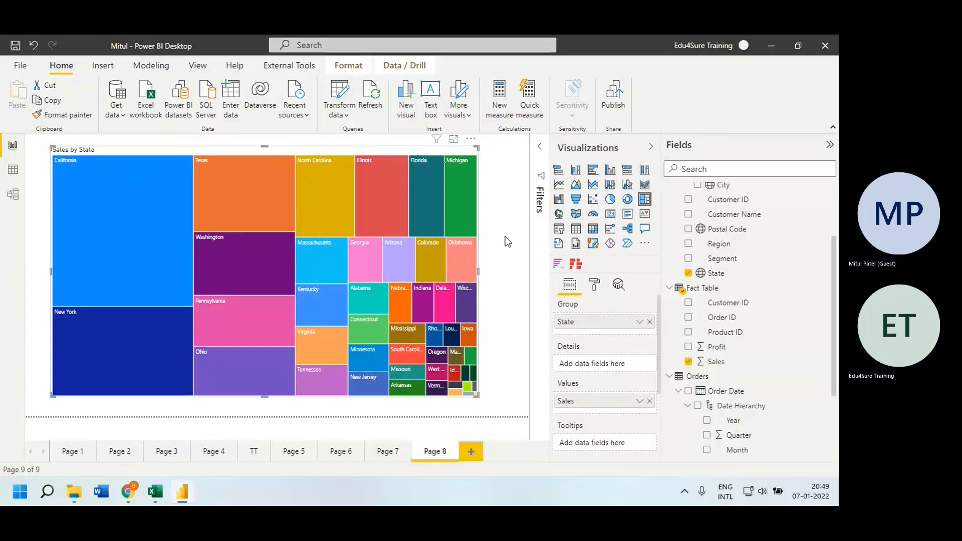
pyautogui.click(387, 452)
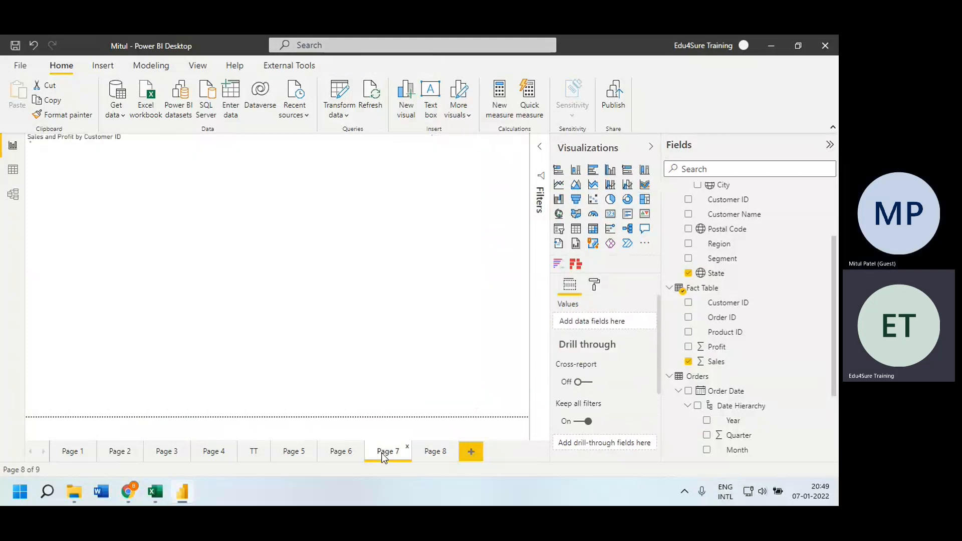
pyautogui.click(335, 455)
pyautogui.click(293, 454)
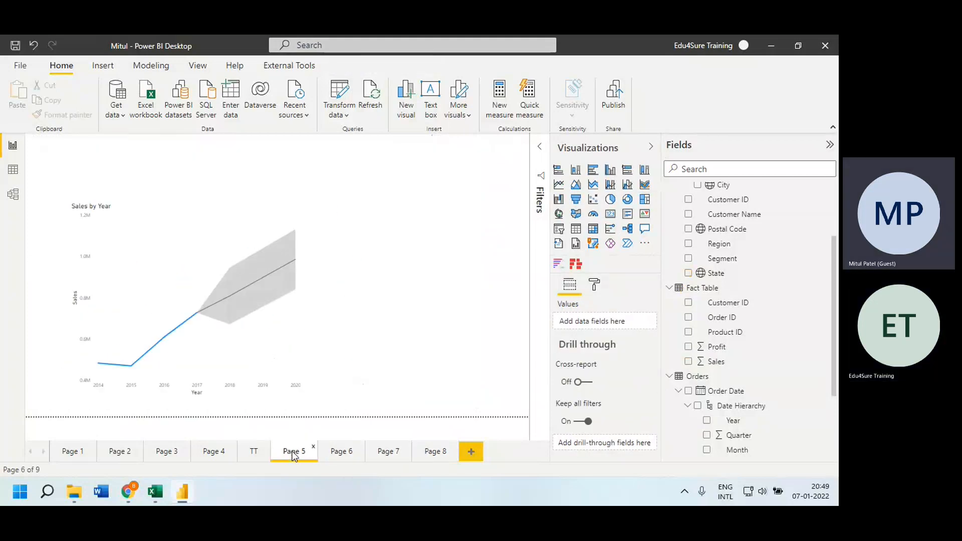
# Add a new report page and create a large clustered column chart showing Sales by Month from the Order Date hierarchy
pyautogui.click(474, 453)
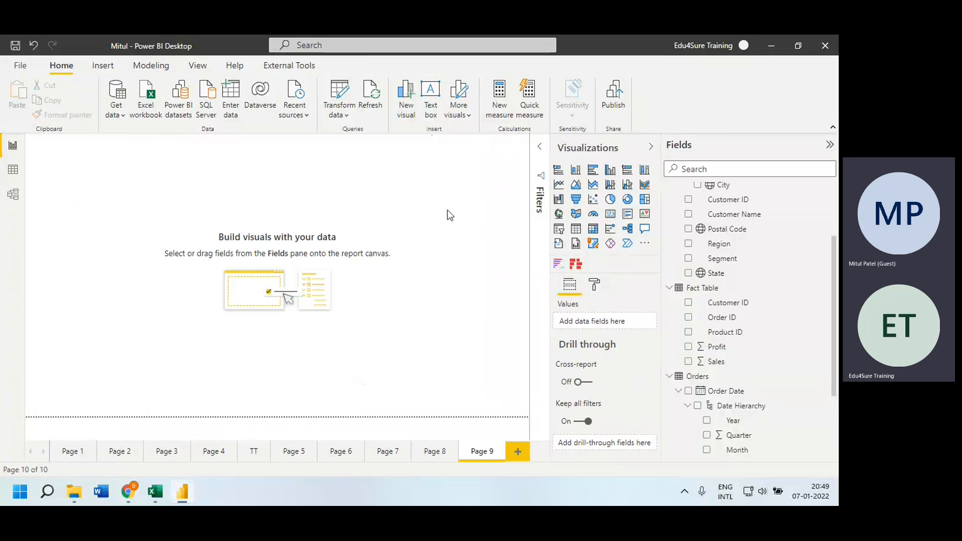
pyautogui.click(611, 172)
pyautogui.moveTo(139, 258); pyautogui.dragTo(419, 361)
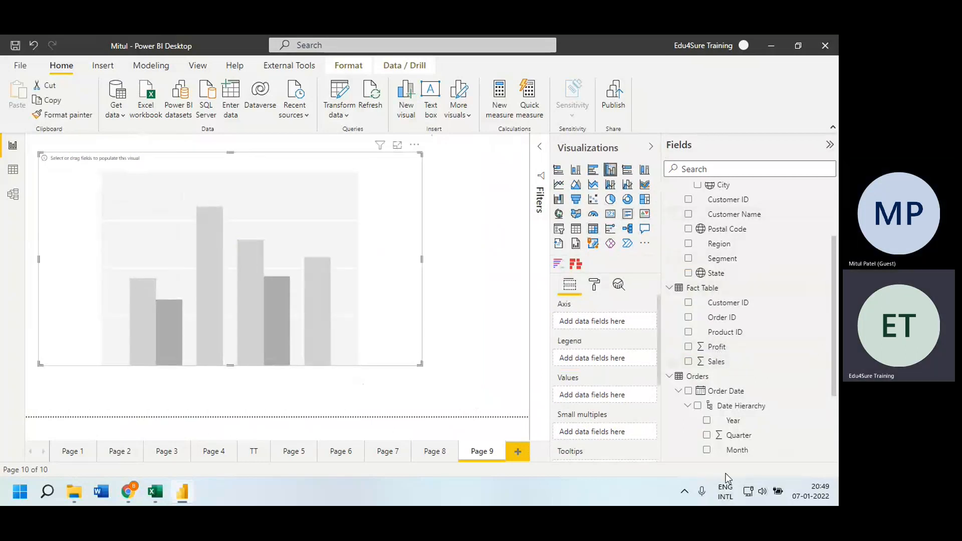
pyautogui.click(707, 451)
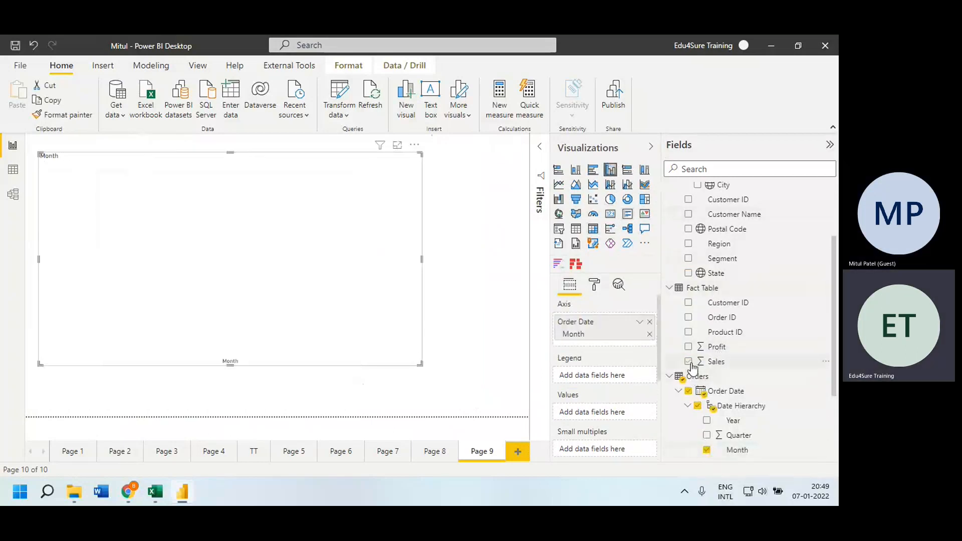
pyautogui.click(689, 361)
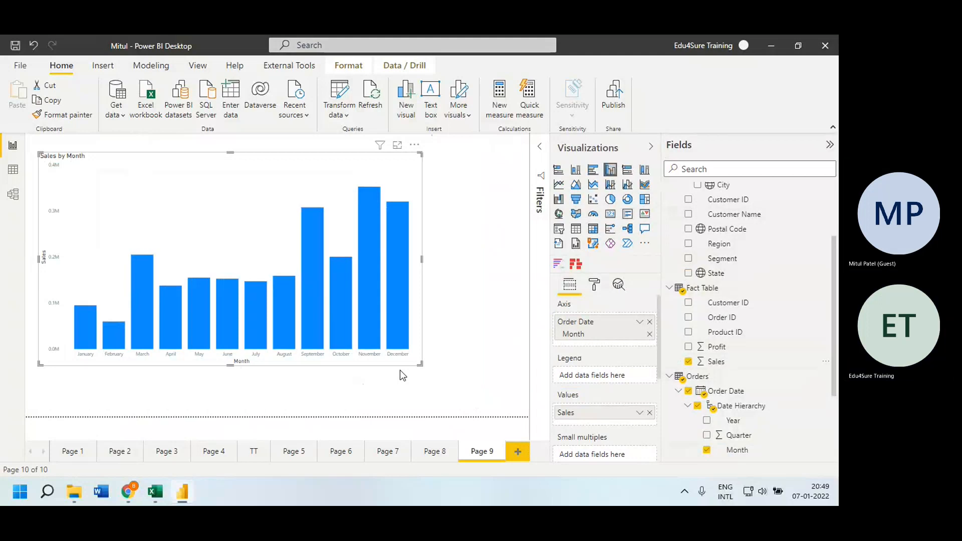
# Examine the date formats available for the Order Date column and the fields of its date hierarchy
pyautogui.click(746, 452)
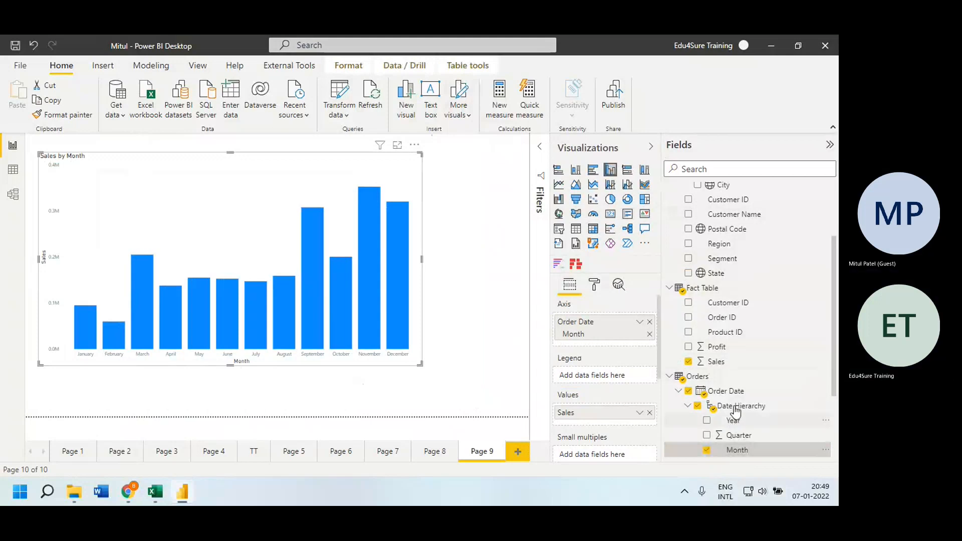
pyautogui.click(727, 392)
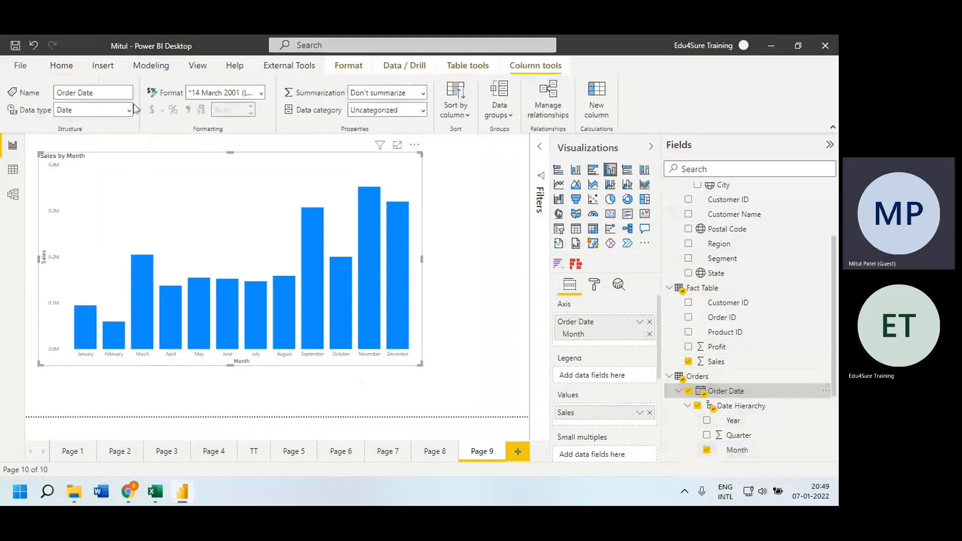
pyautogui.click(261, 93)
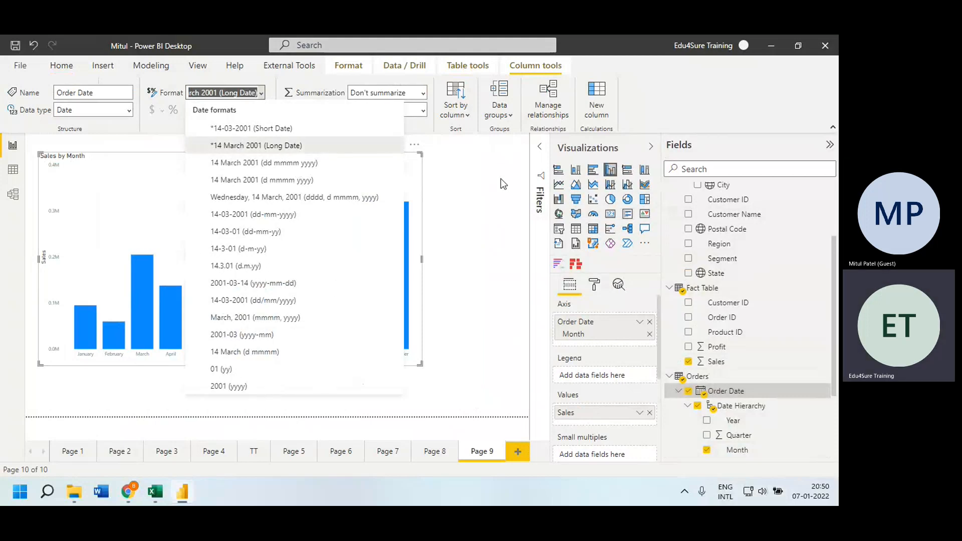
pyautogui.click(503, 184)
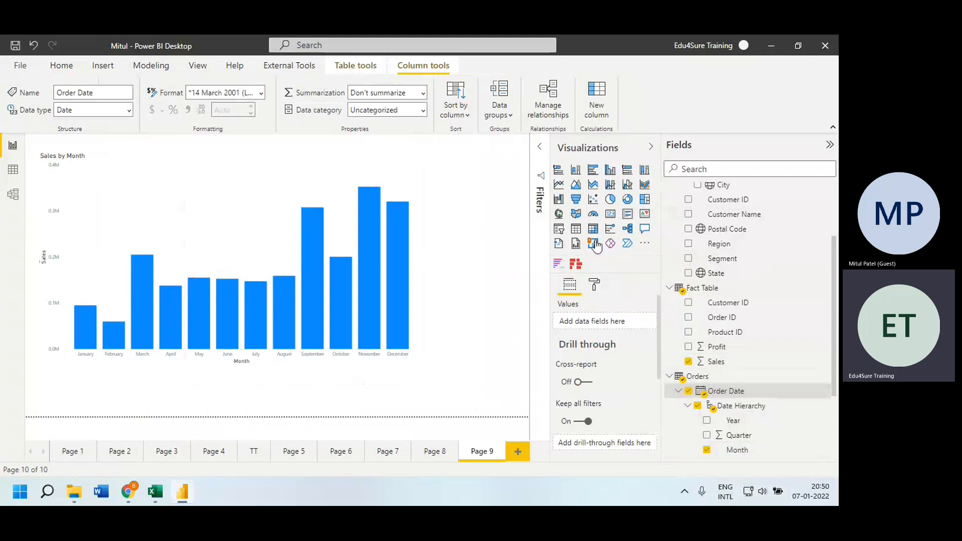
pyautogui.scroll(-1, 762, 416)
pyautogui.click(761, 411)
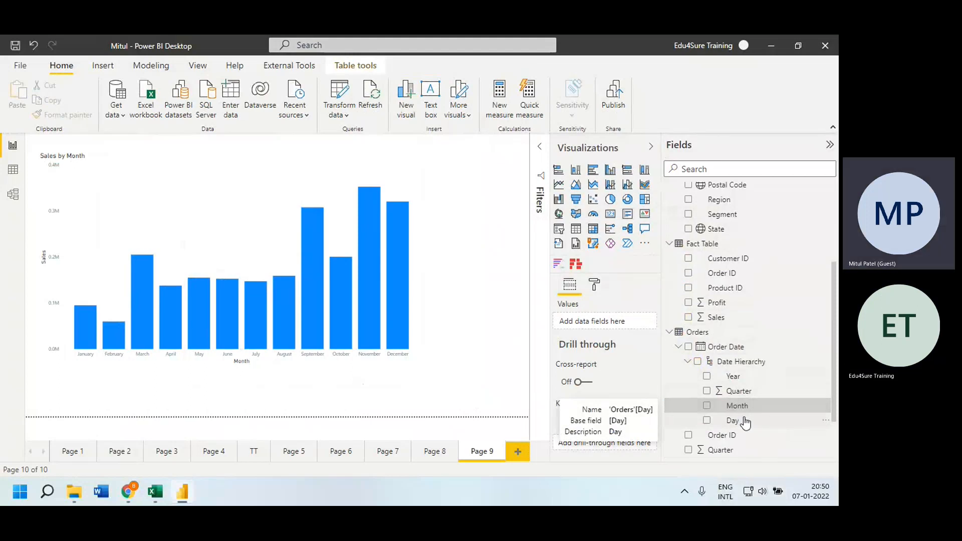
pyautogui.click(737, 351)
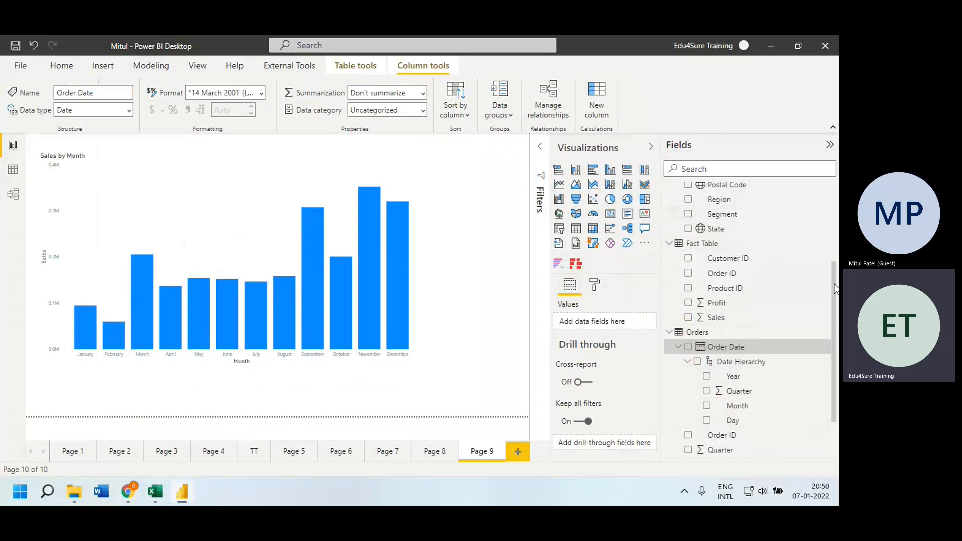
pyautogui.click(762, 491)
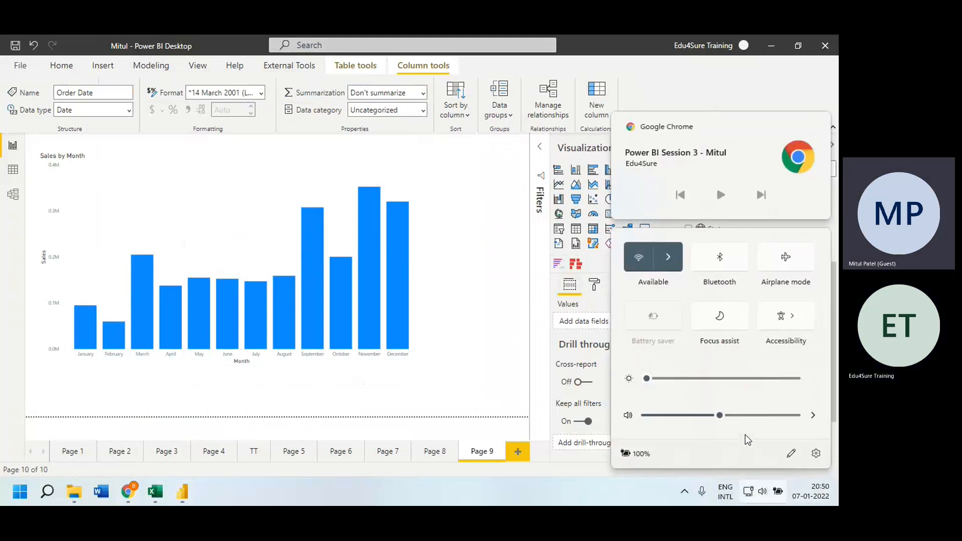
pyautogui.click(491, 314)
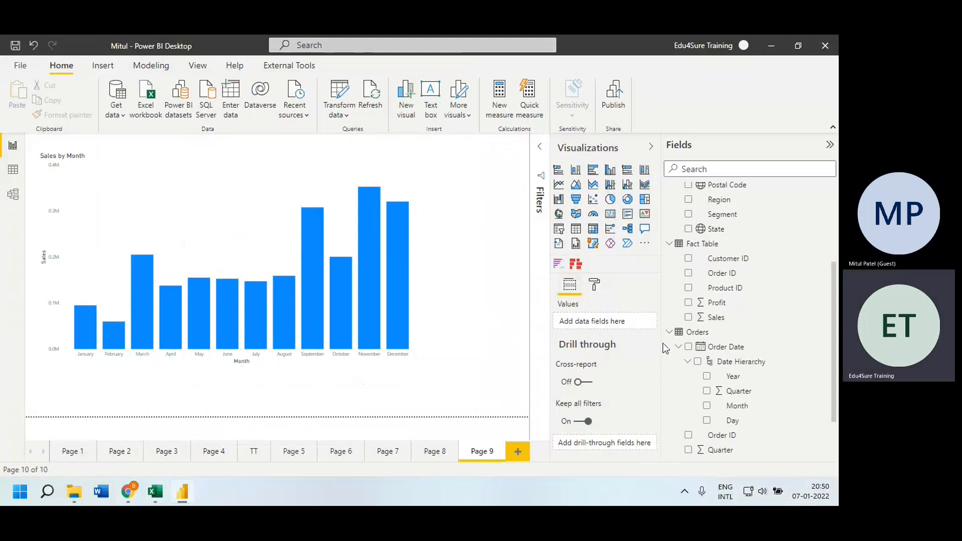
# Open the Orders query in Power Query Editor and duplicate its Order Date column
pyautogui.rightClick(700, 332)
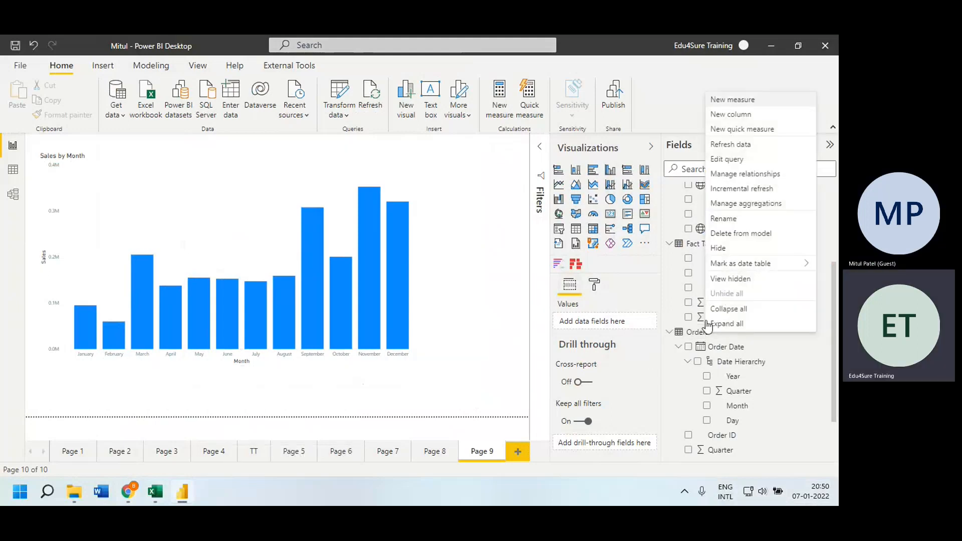
pyautogui.click(736, 164)
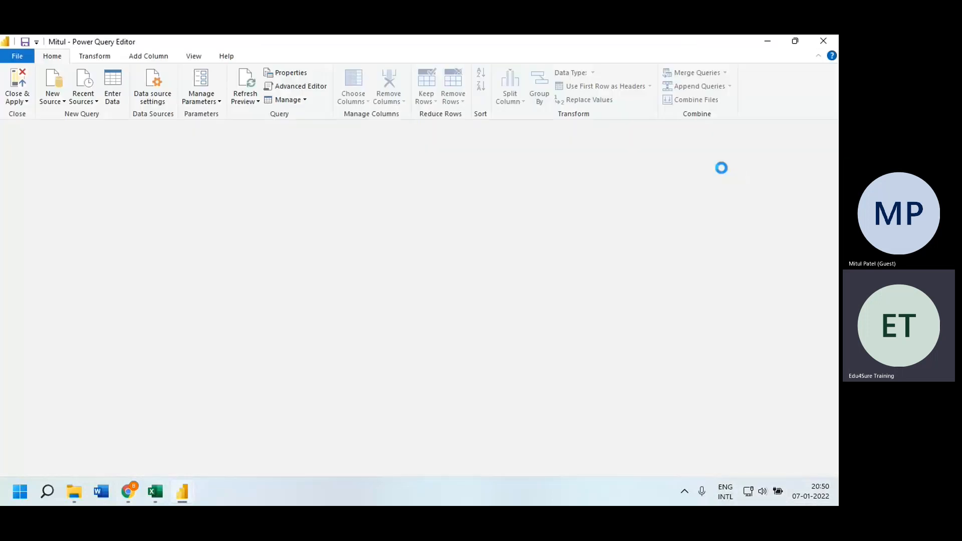
pyautogui.click(52, 197)
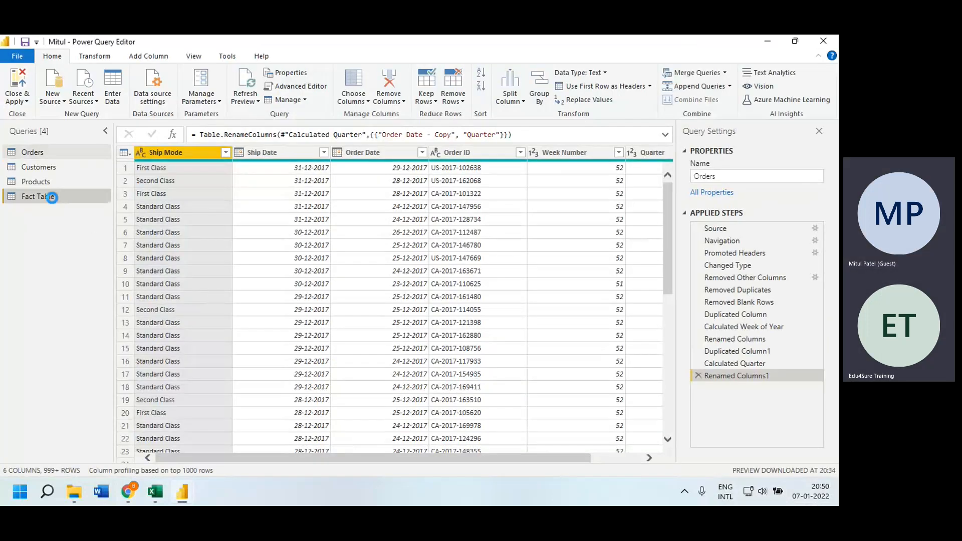
pyautogui.click(40, 153)
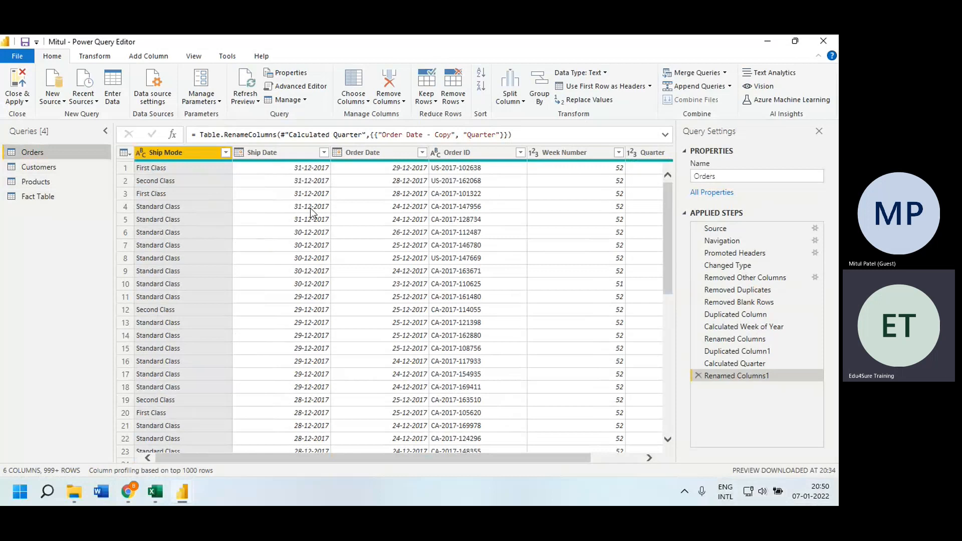
pyautogui.click(369, 153)
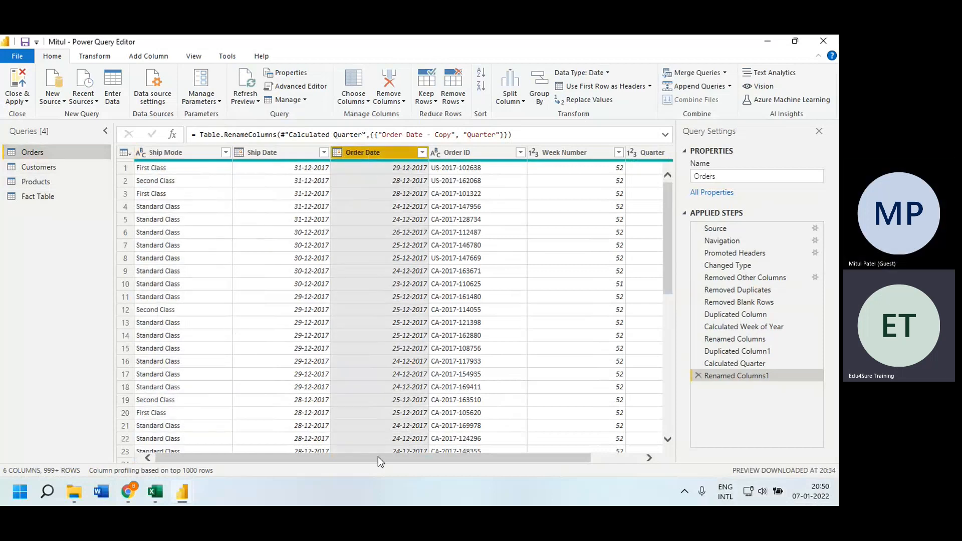
pyautogui.hscroll(3, 378, 457)
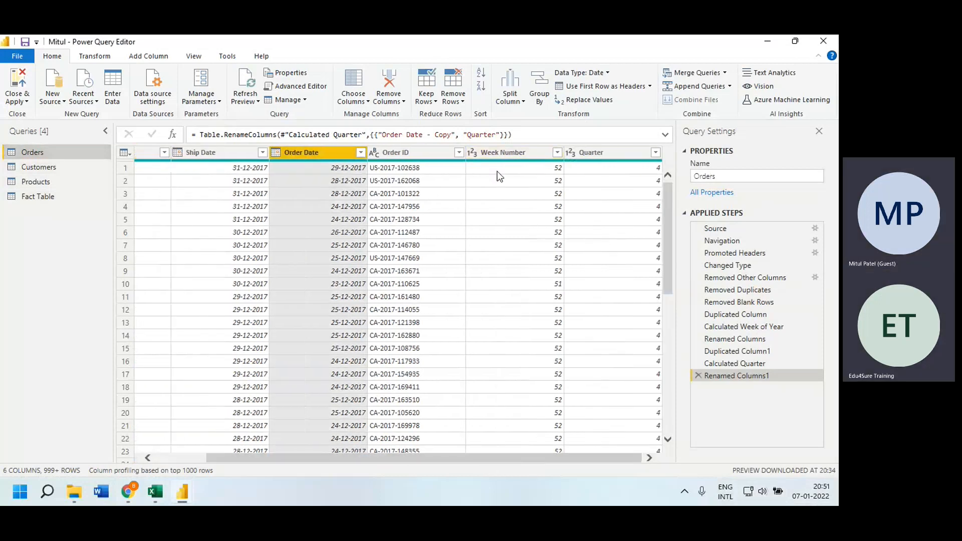
pyautogui.rightClick(315, 152)
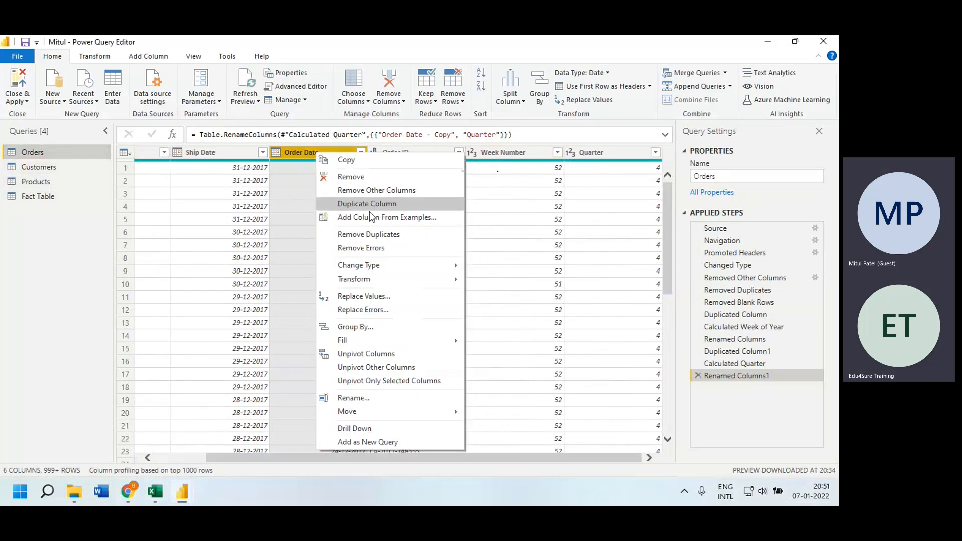
pyautogui.click(372, 205)
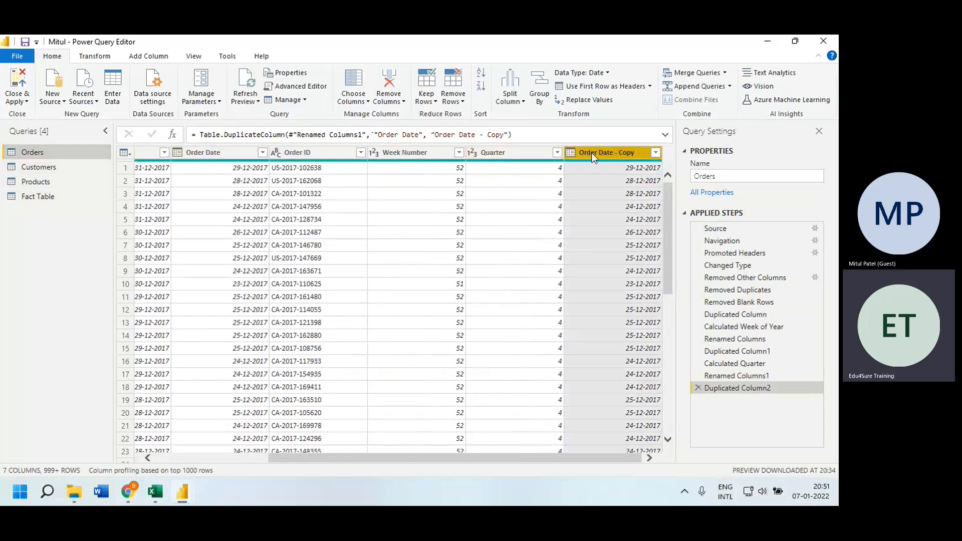
# Transform the Order Date copy into the name of the month and keep only its first 3 characters
pyautogui.click(104, 56)
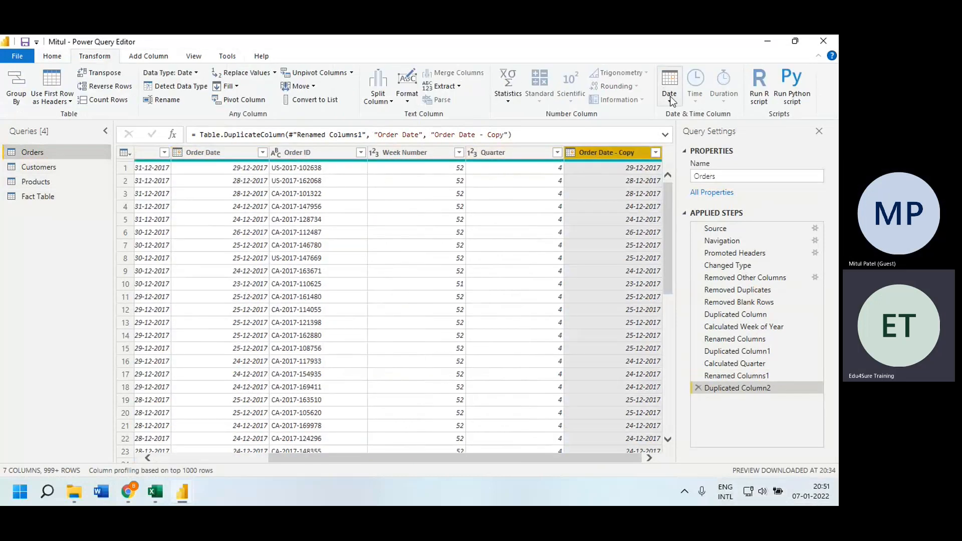
pyautogui.click(670, 95)
pyautogui.moveTo(699, 169)
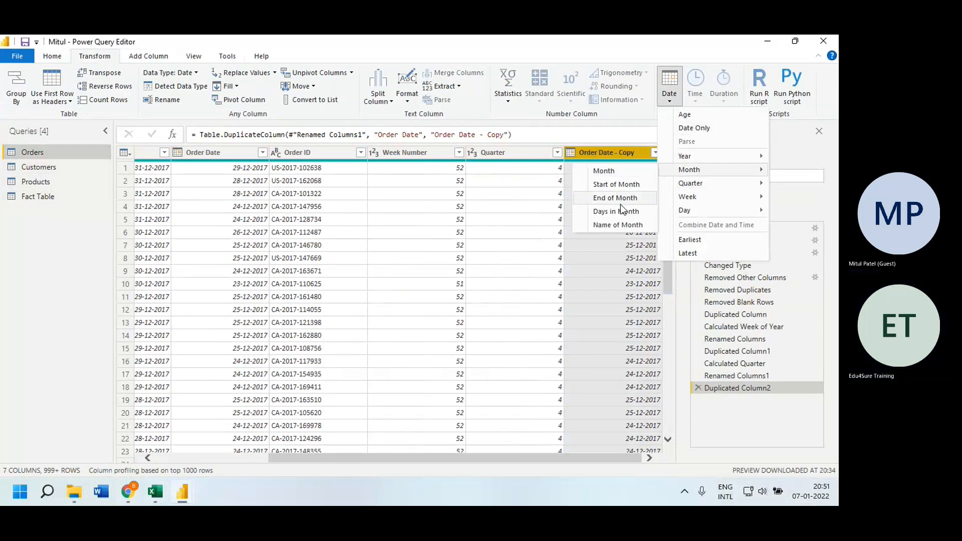
pyautogui.click(621, 225)
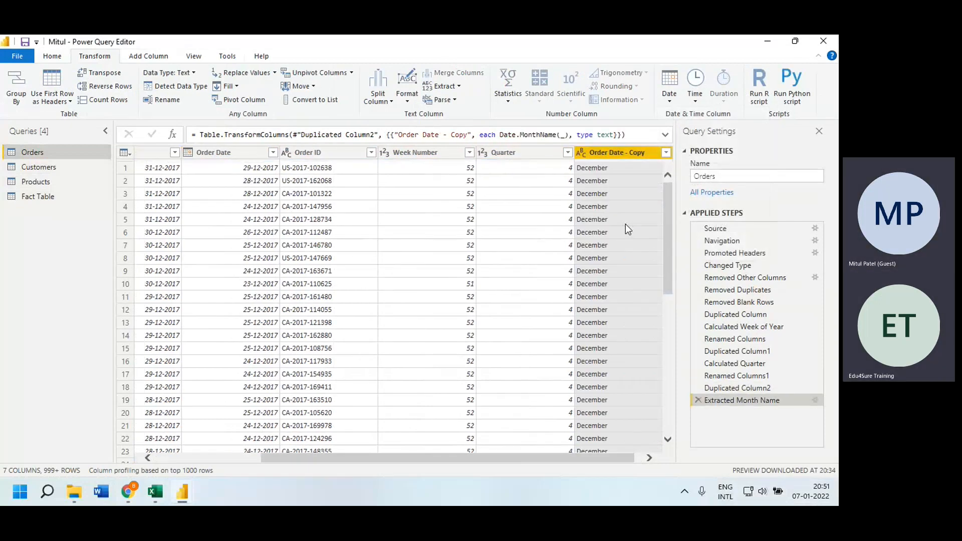
pyautogui.moveTo(569, 459); pyautogui.dragTo(614, 456)
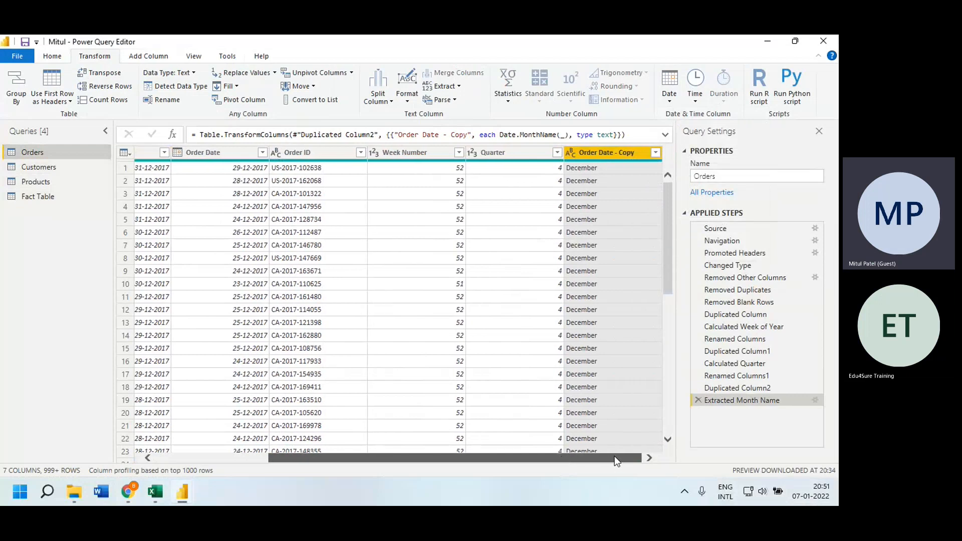
pyautogui.click(462, 87)
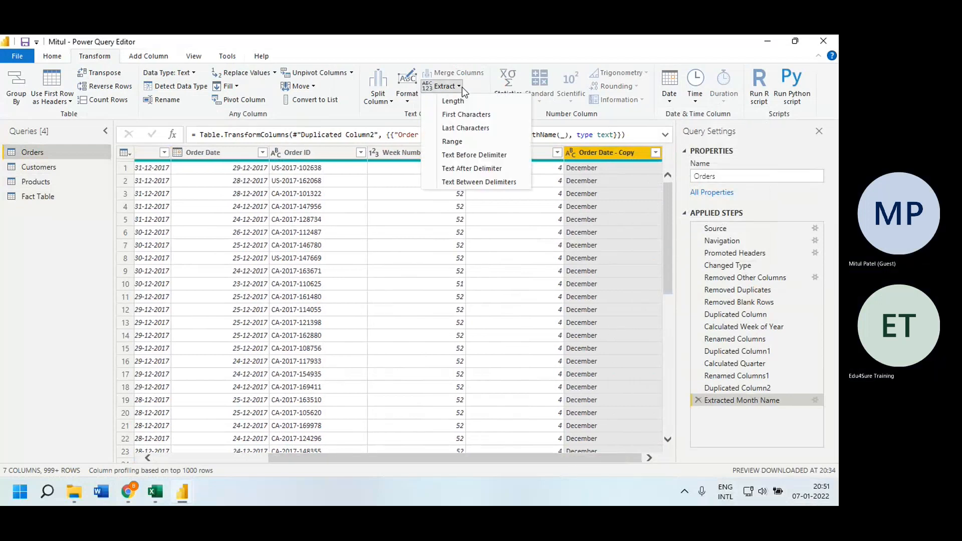
pyautogui.click(461, 115)
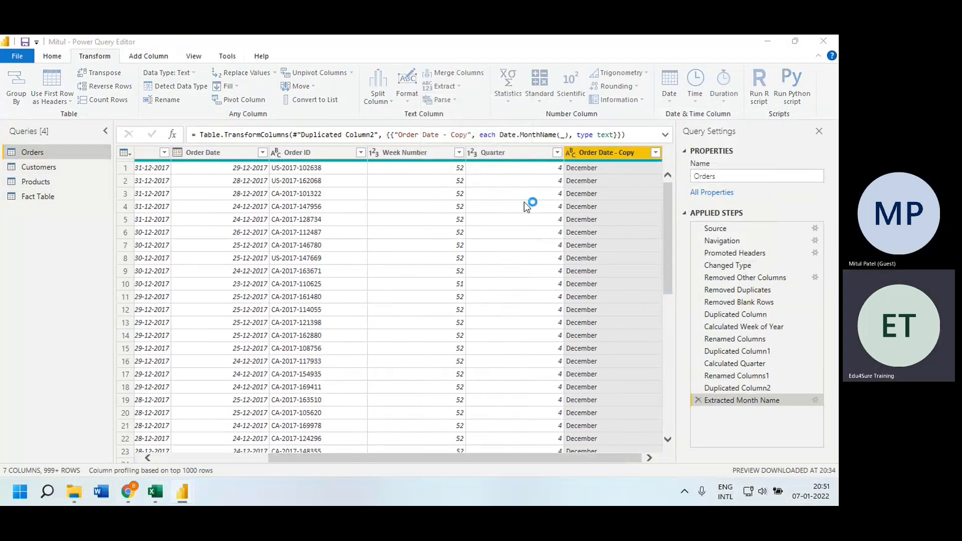
pyautogui.write('3')
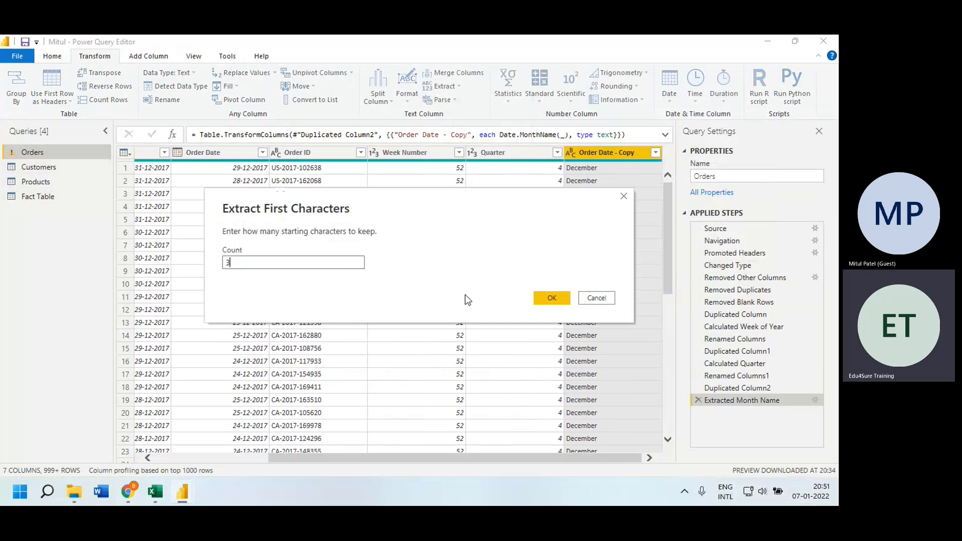
pyautogui.click(557, 297)
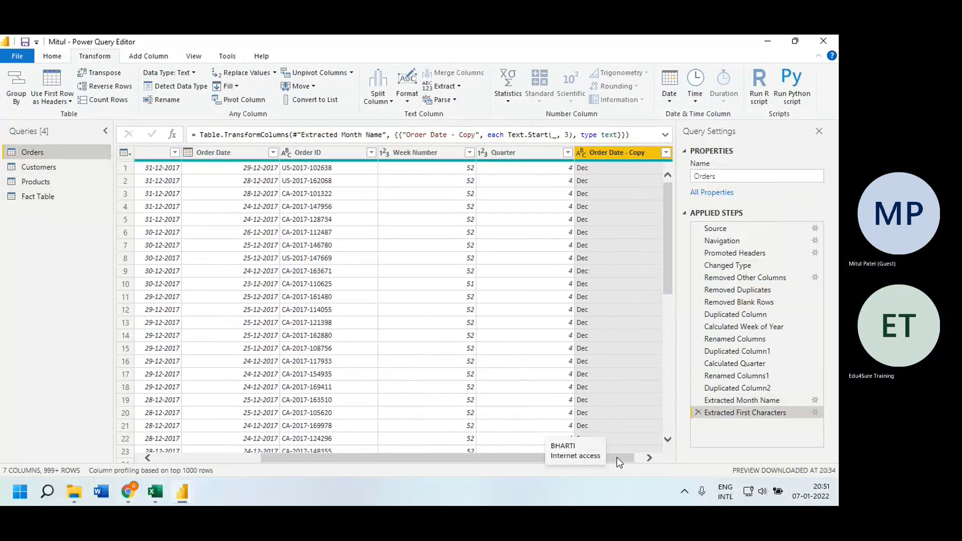
# Rename the column of abbreviated months as Month Name
pyautogui.click(617, 150)
pyautogui.rightClick(619, 152)
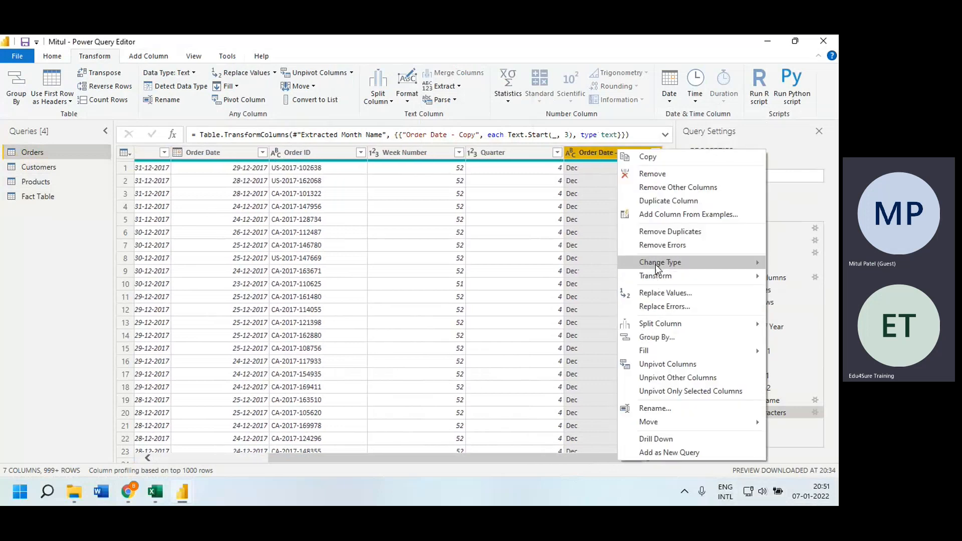
pyautogui.click(662, 412)
pyautogui.write('Month Name')
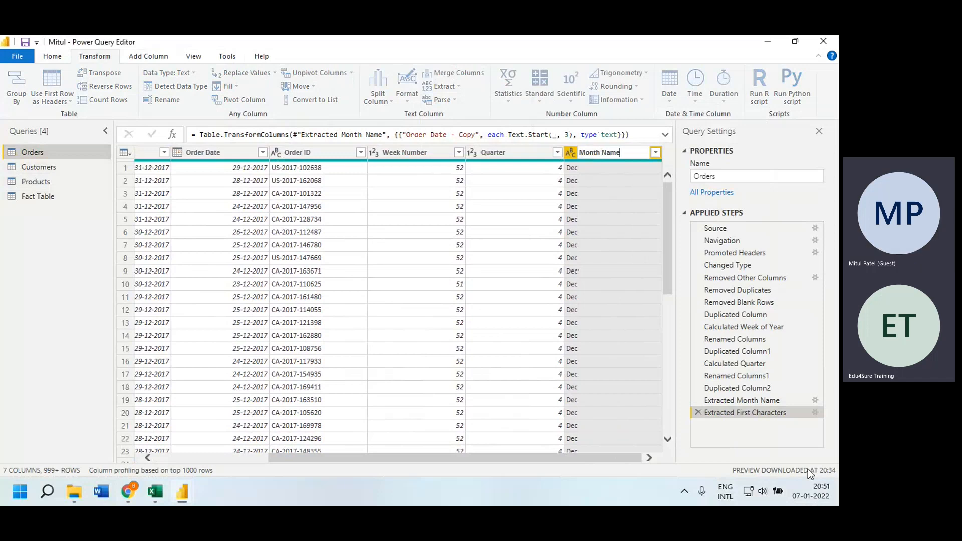
pyautogui.press('Return')
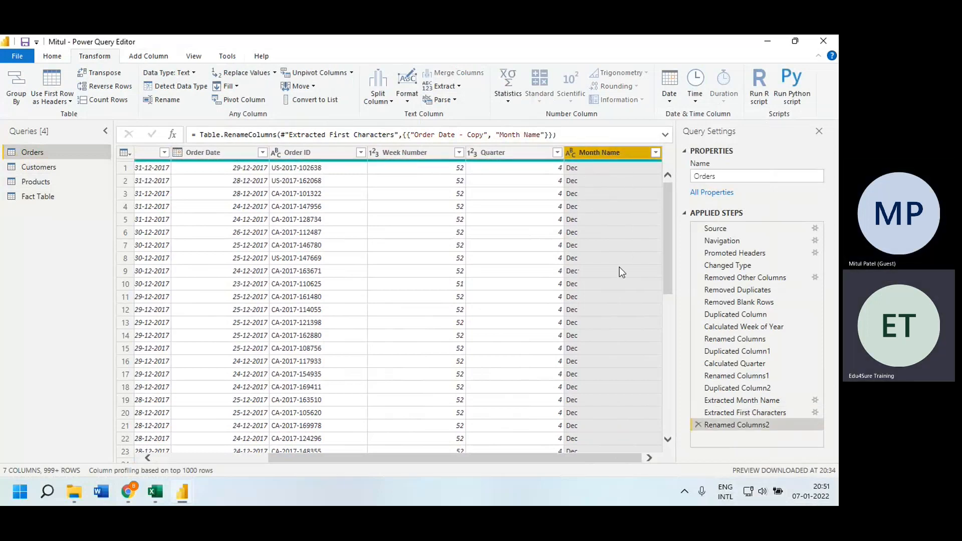
# Duplicate the Order Date column again and transform the copy into the numeric month
pyautogui.rightClick(208, 156)
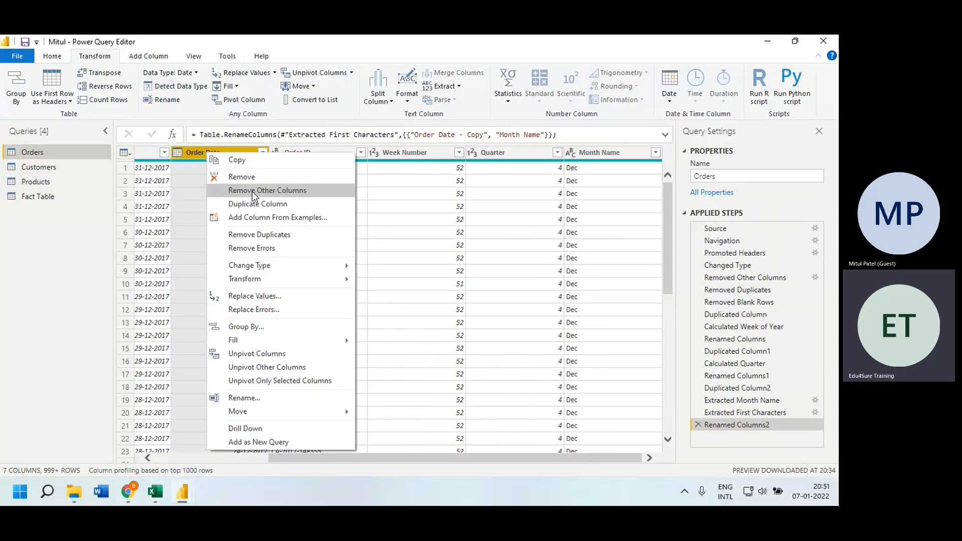
pyautogui.click(259, 204)
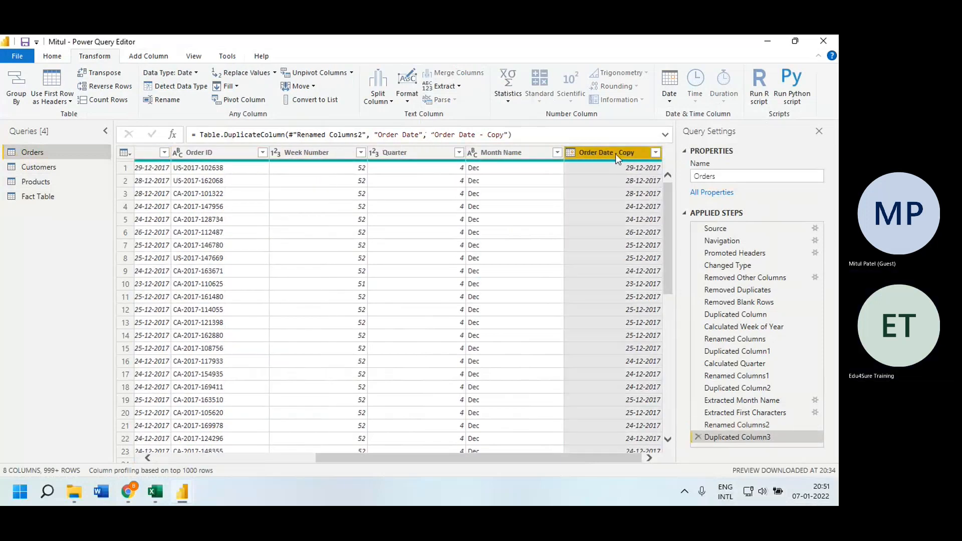
pyautogui.click(669, 100)
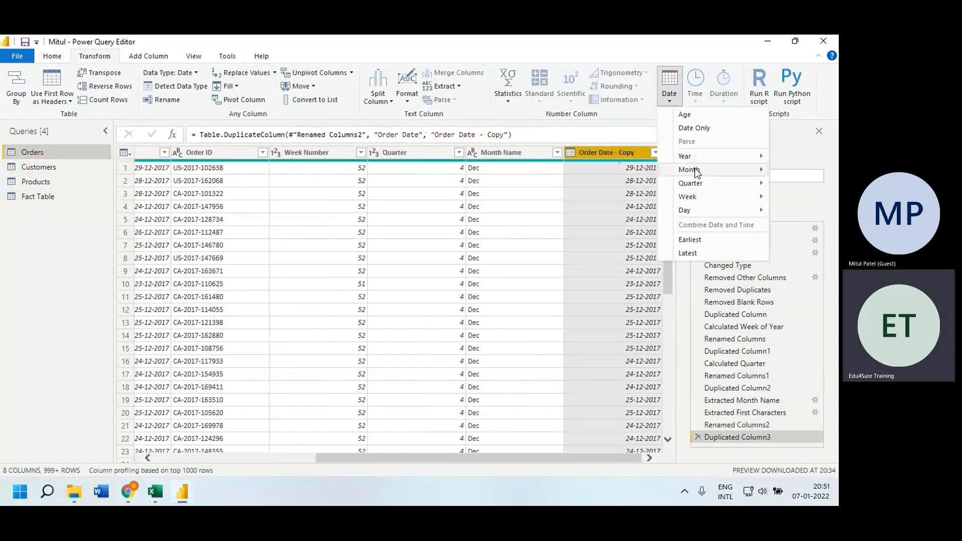
pyautogui.moveTo(695, 169)
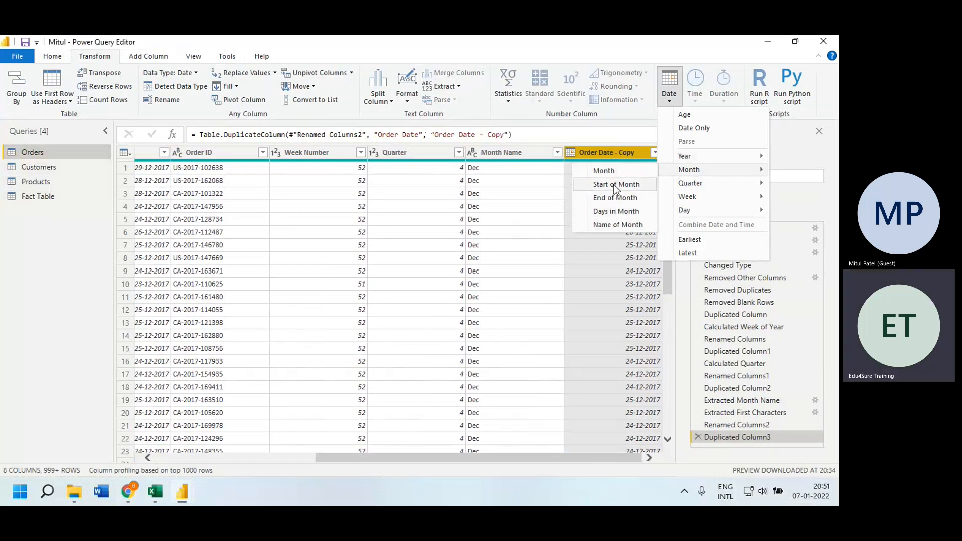
pyautogui.click(603, 171)
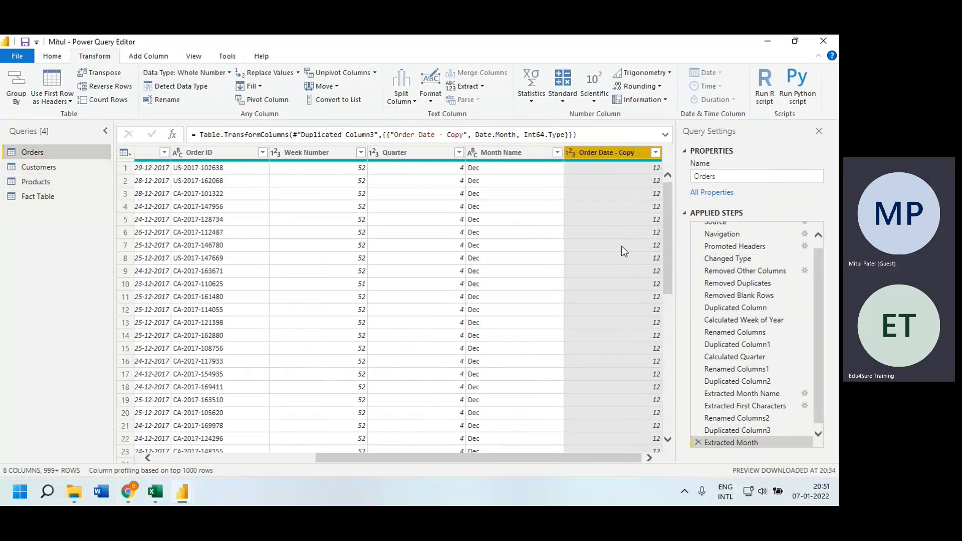
# Rename the numeric month column as Month Number, then close the query editor and apply the changes to the report
pyautogui.rightClick(617, 155)
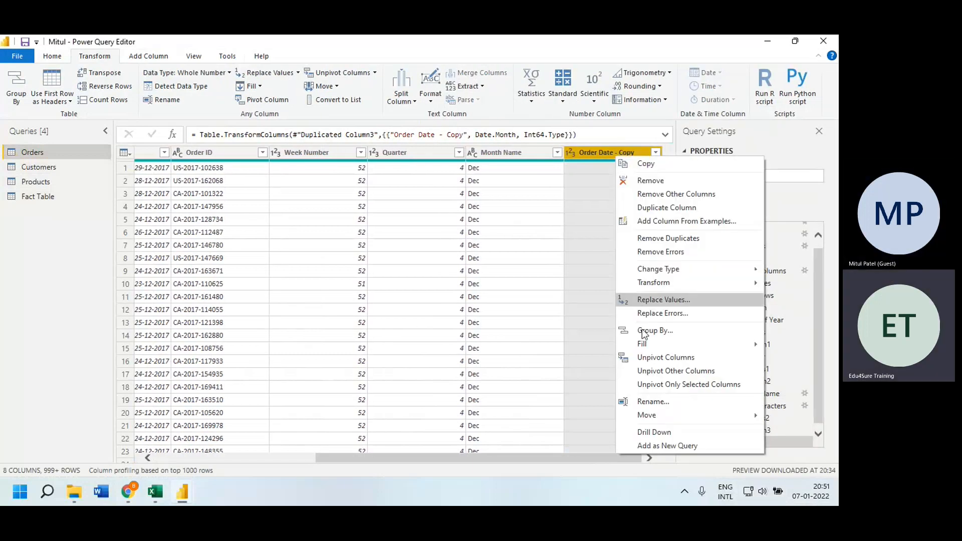
pyautogui.click(662, 401)
pyautogui.write('Month Number')
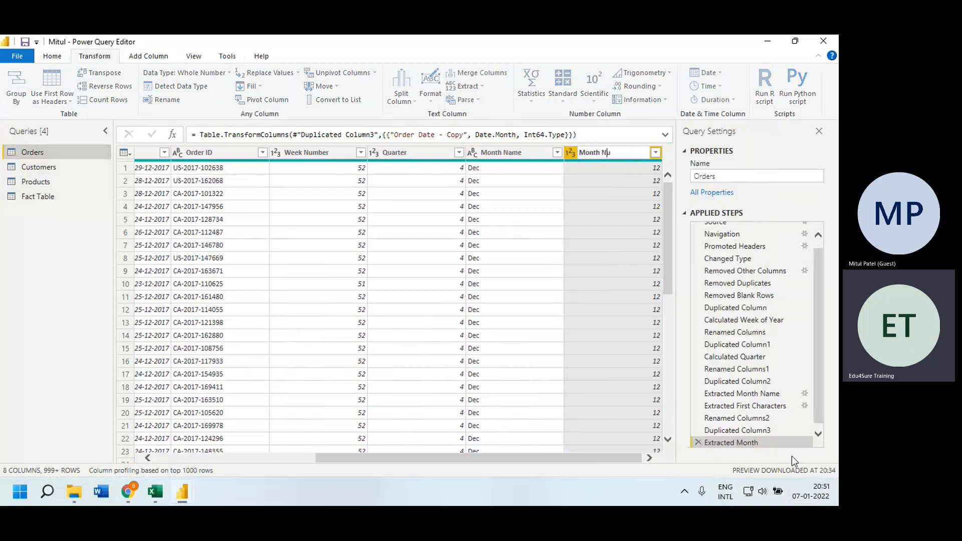
pyautogui.press('Return')
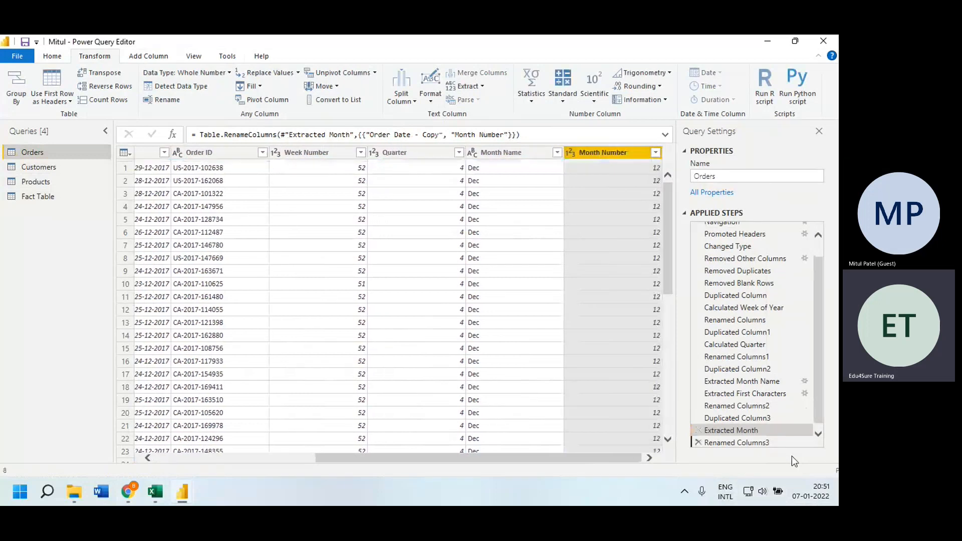
pyautogui.click(52, 55)
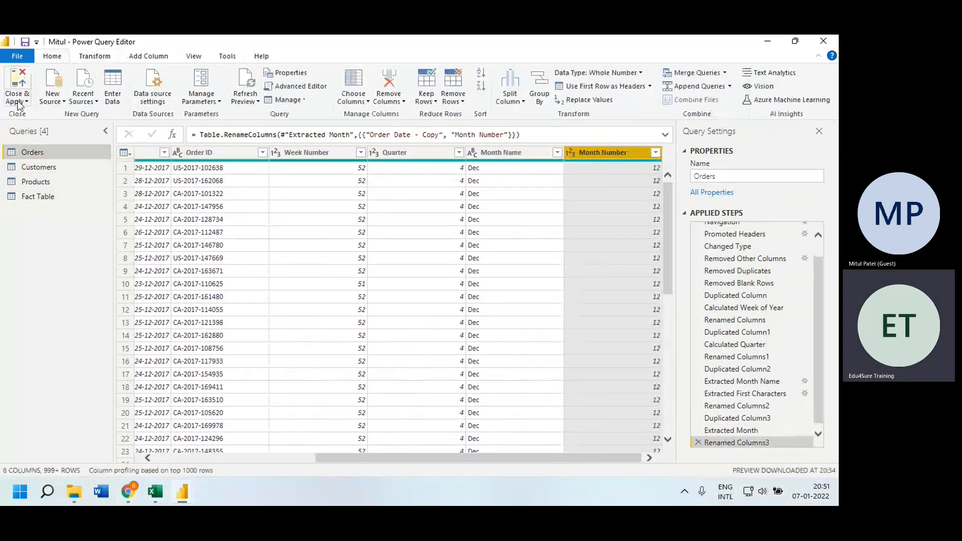
pyautogui.click(18, 103)
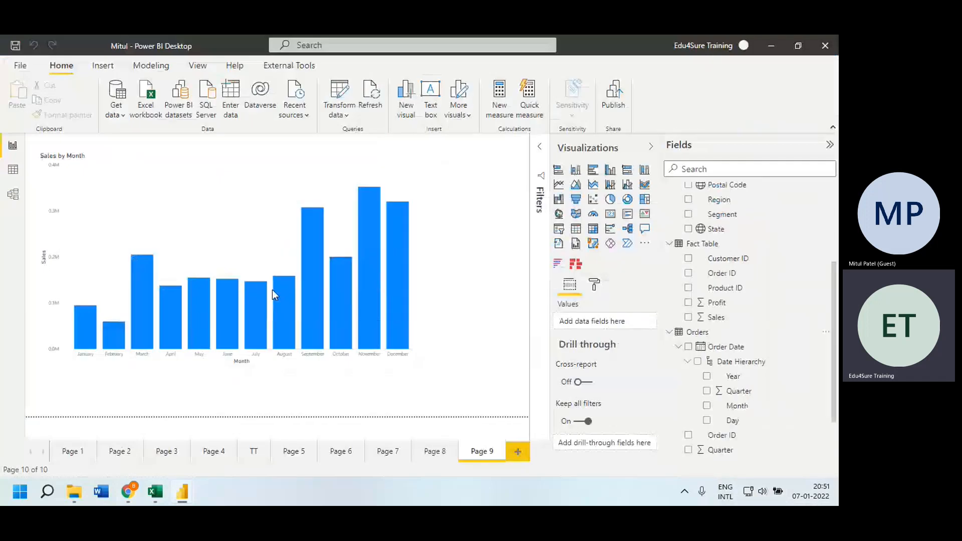
# Replace the Order Date month on the Sales column chart's axis with the Month Name field
pyautogui.click(251, 164)
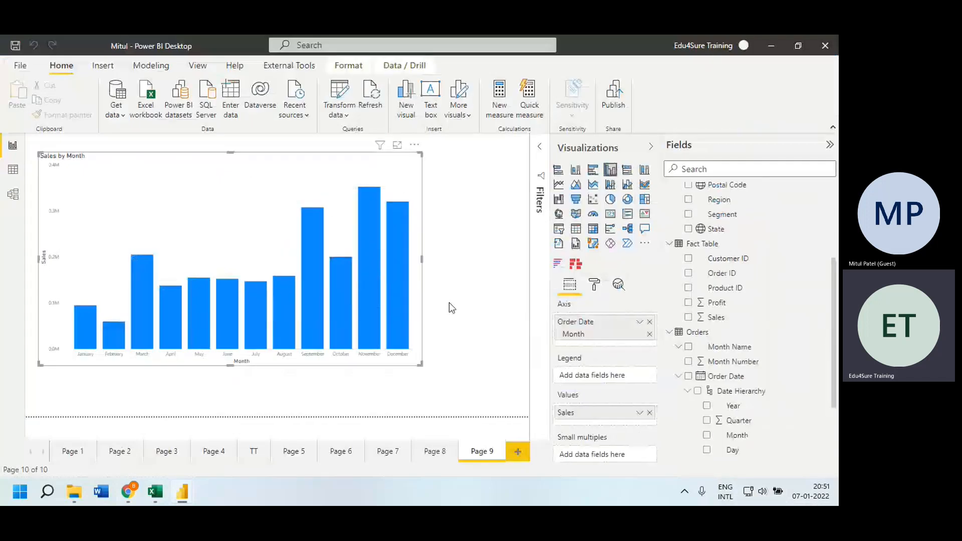
pyautogui.click(706, 435)
pyautogui.click(688, 347)
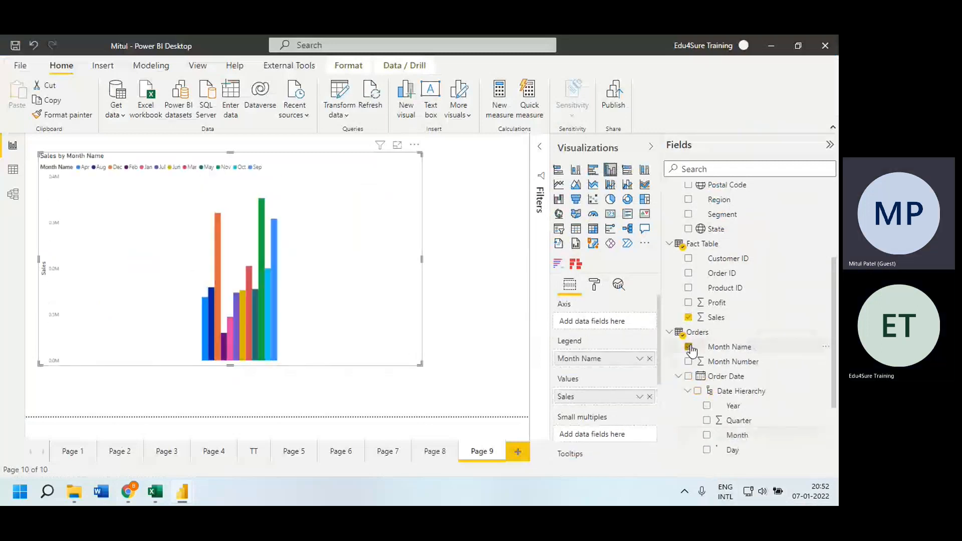
pyautogui.moveTo(616, 353); pyautogui.dragTo(601, 322)
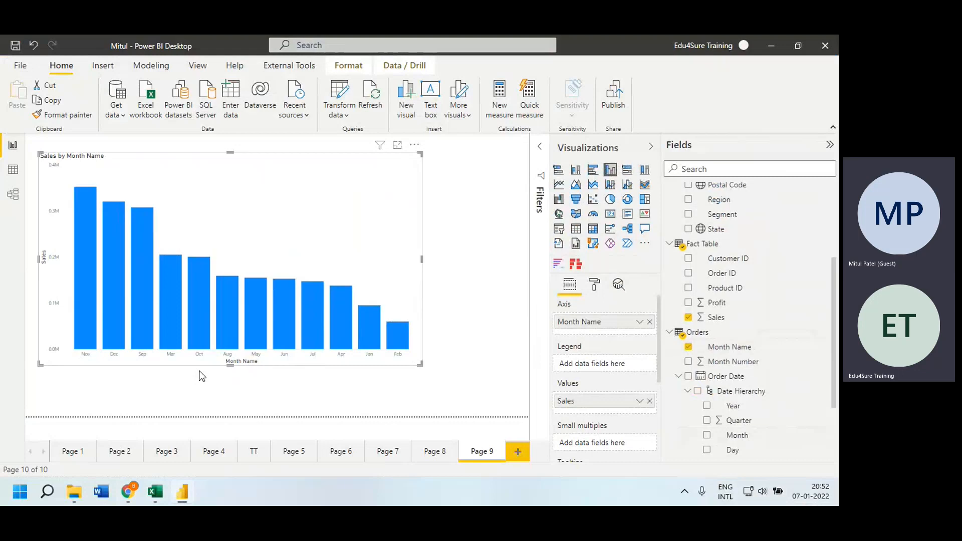
# Set the Month Name column of the Orders table to sort by the Month Number column
pyautogui.click(13, 171)
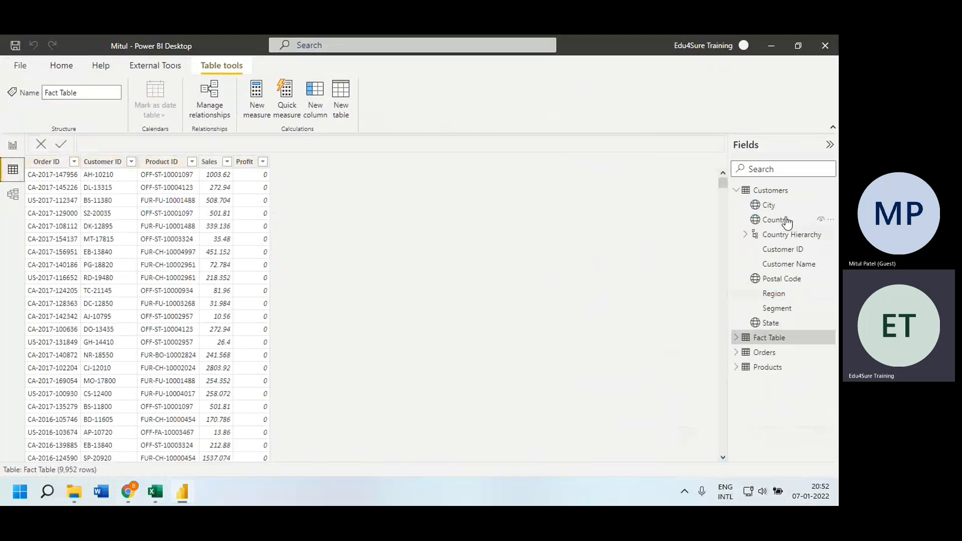
pyautogui.click(737, 352)
pyautogui.scroll(-1, 836, 375)
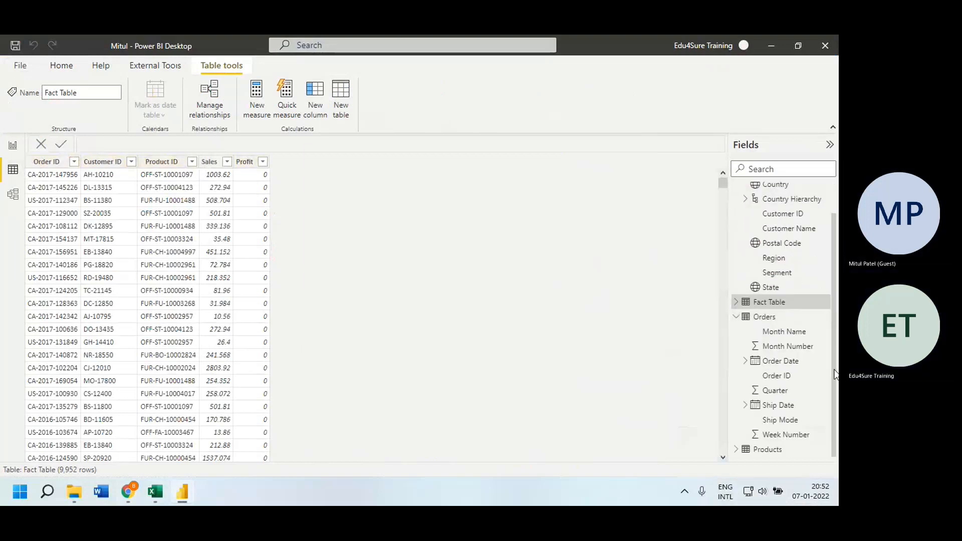
pyautogui.click(769, 319)
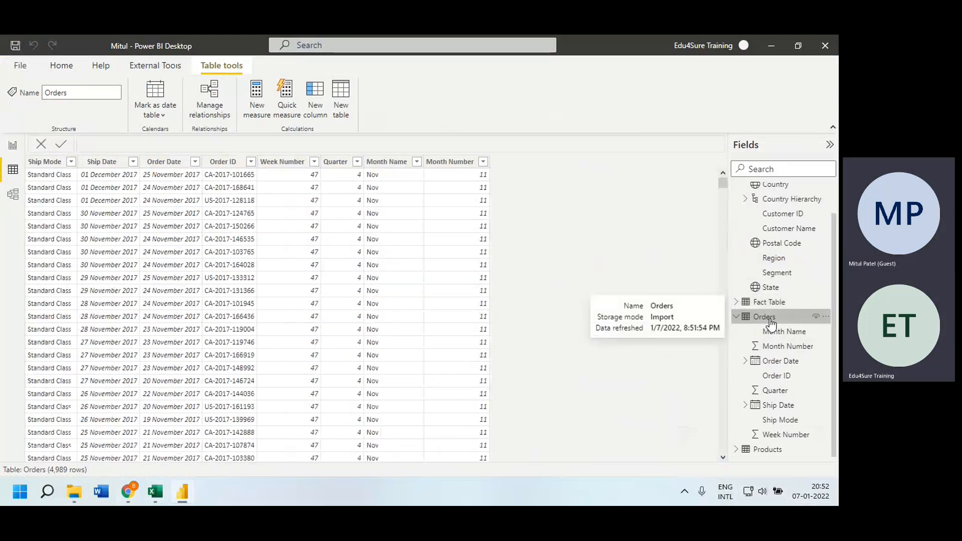
pyautogui.click(381, 164)
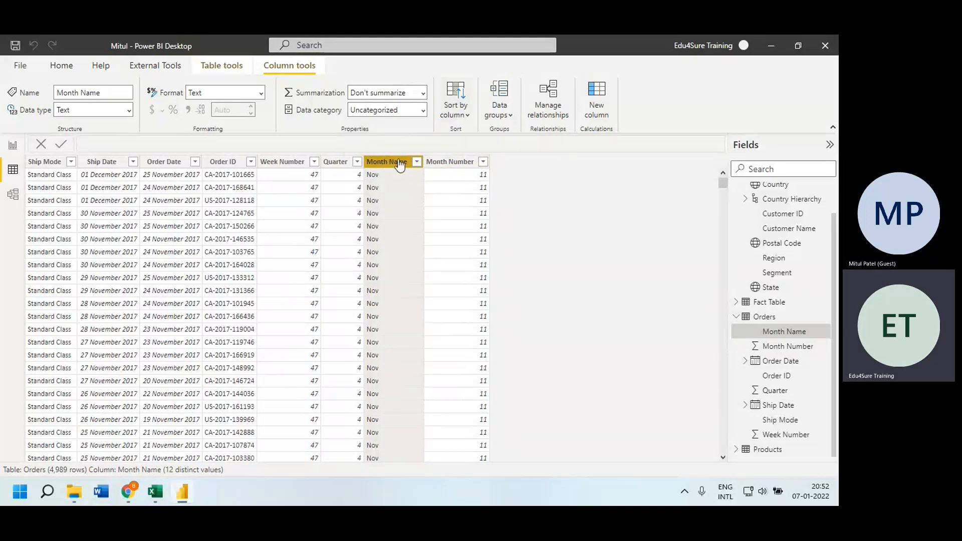
pyautogui.click(456, 103)
pyautogui.click(476, 156)
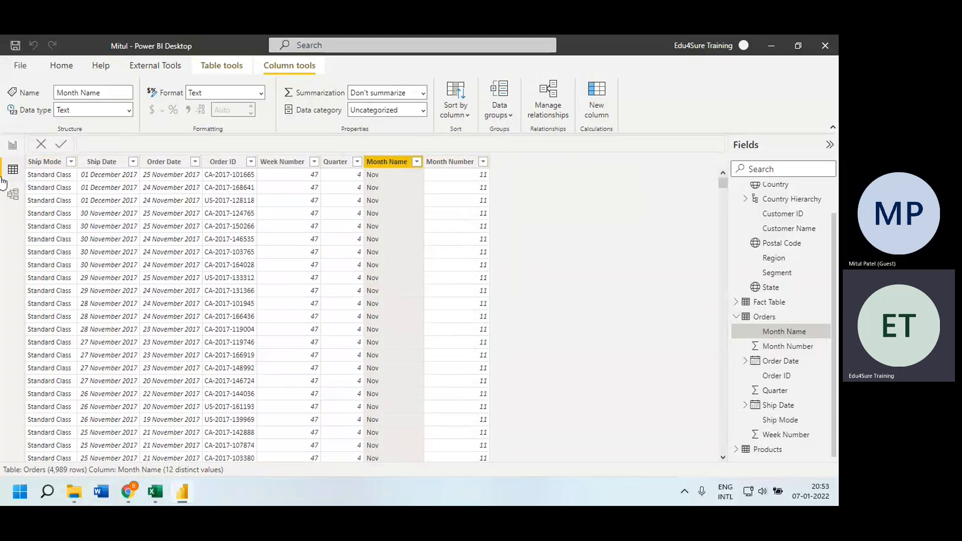
# Sort the axis of the Sales column chart in the report by Month Name in ascending order
pyautogui.click(12, 147)
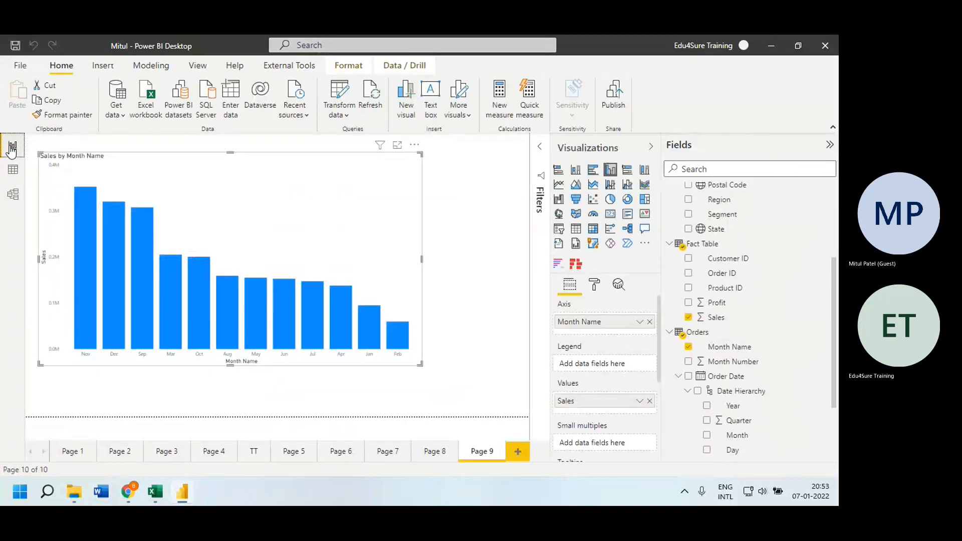
pyautogui.click(415, 145)
pyautogui.moveTo(458, 219)
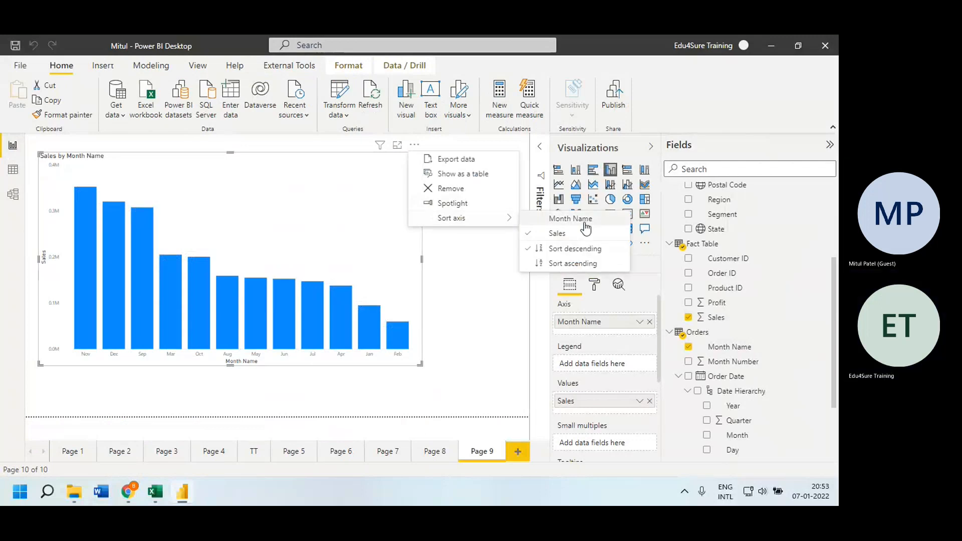
pyautogui.click(579, 250)
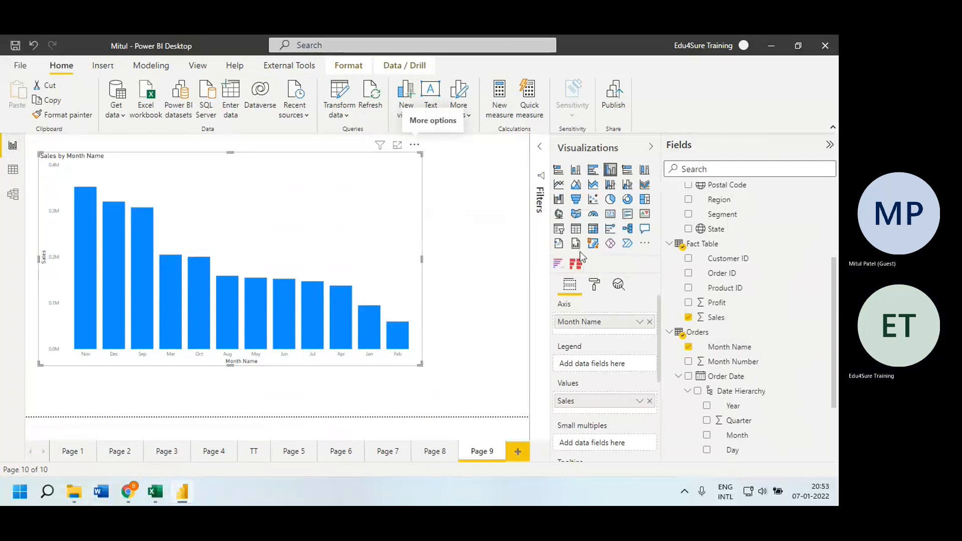
pyautogui.click(415, 145)
pyautogui.moveTo(459, 227)
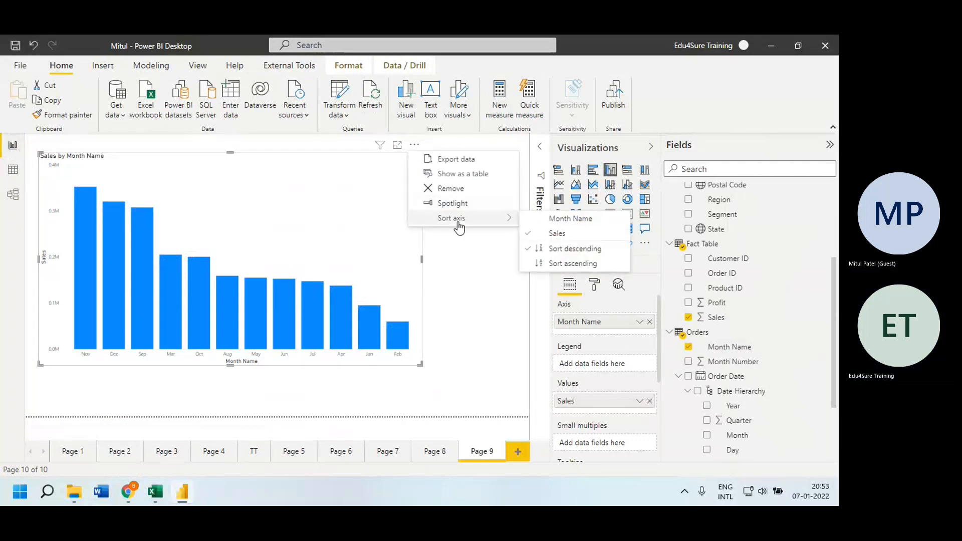
pyautogui.click(560, 221)
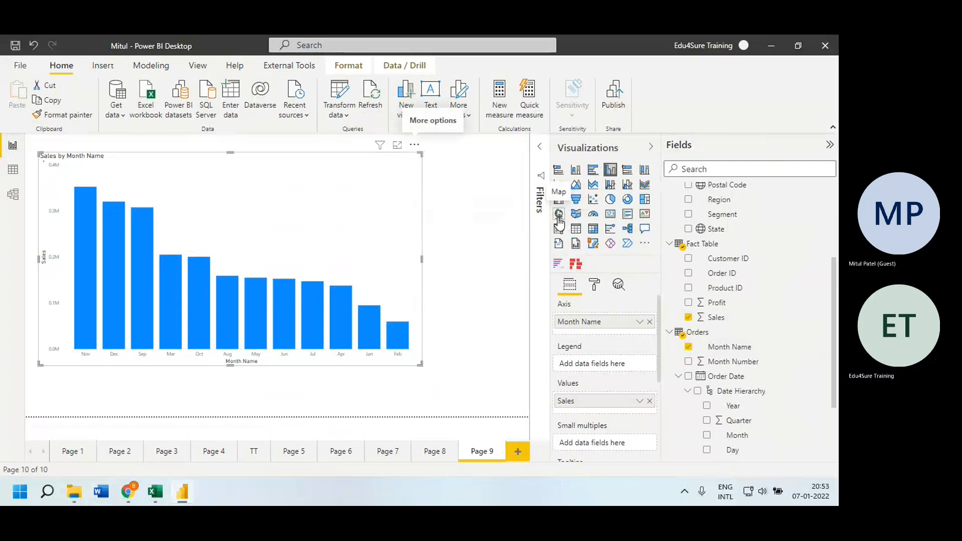
pyautogui.click(415, 145)
pyautogui.moveTo(511, 217)
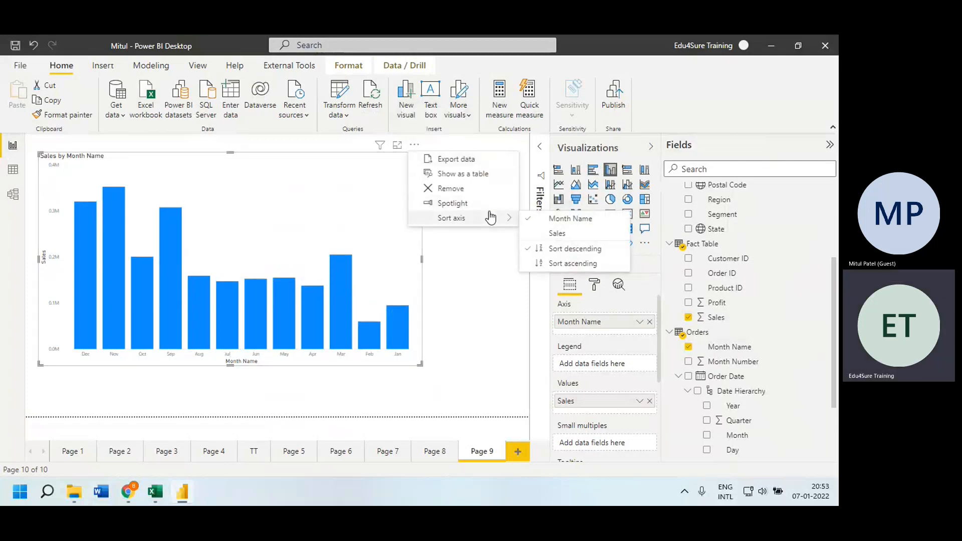
pyautogui.click(579, 265)
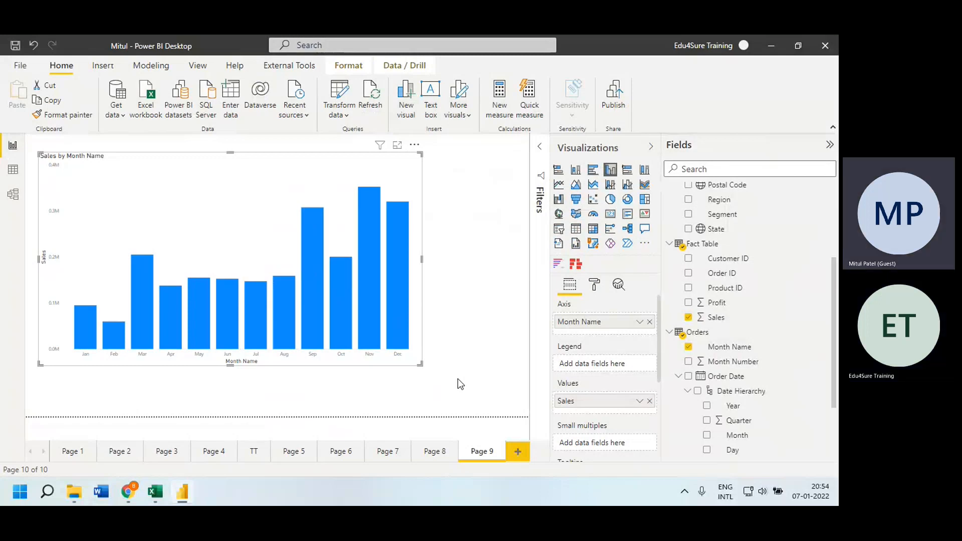
# Add a new report page and insert a decomposition tree enlarged to cover most of the canvas
pyautogui.click(519, 452)
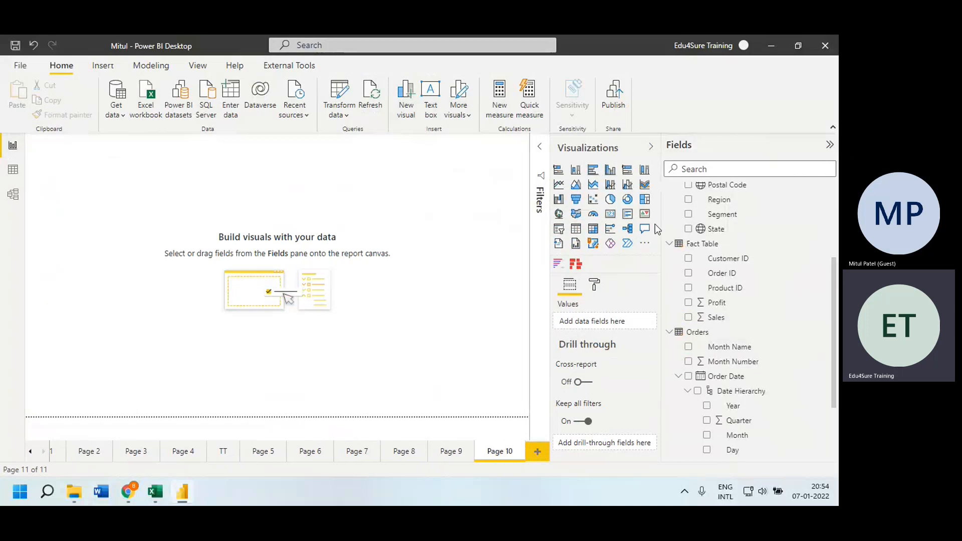
pyautogui.click(627, 229)
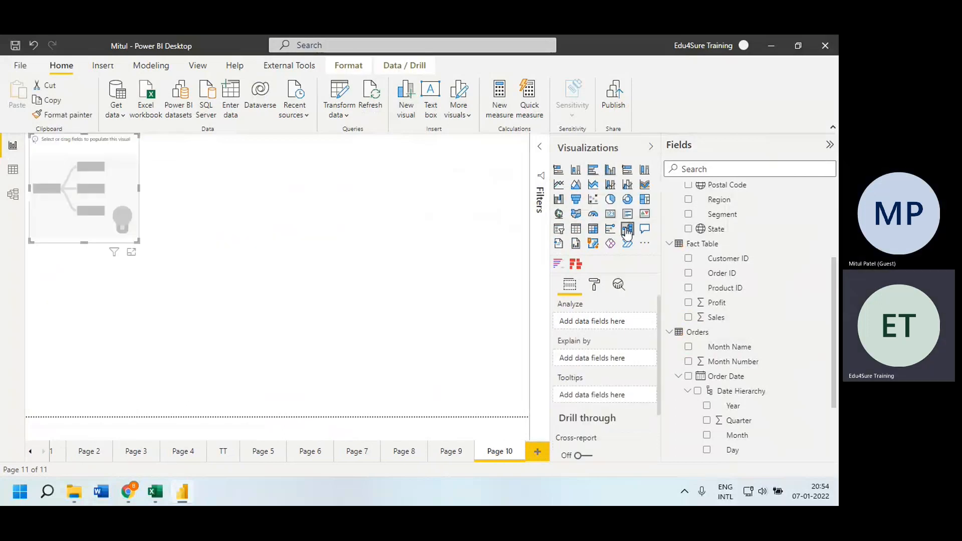
pyautogui.moveTo(139, 242); pyautogui.dragTo(381, 398)
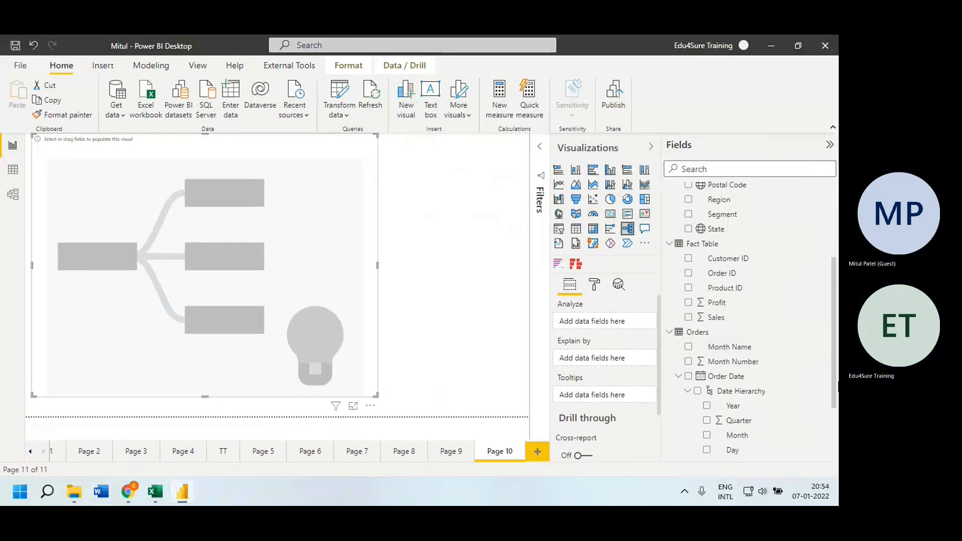
# Analyze Sales explained by Segment in the decomposition tree and split the Sales node by Segment
pyautogui.click(688, 214)
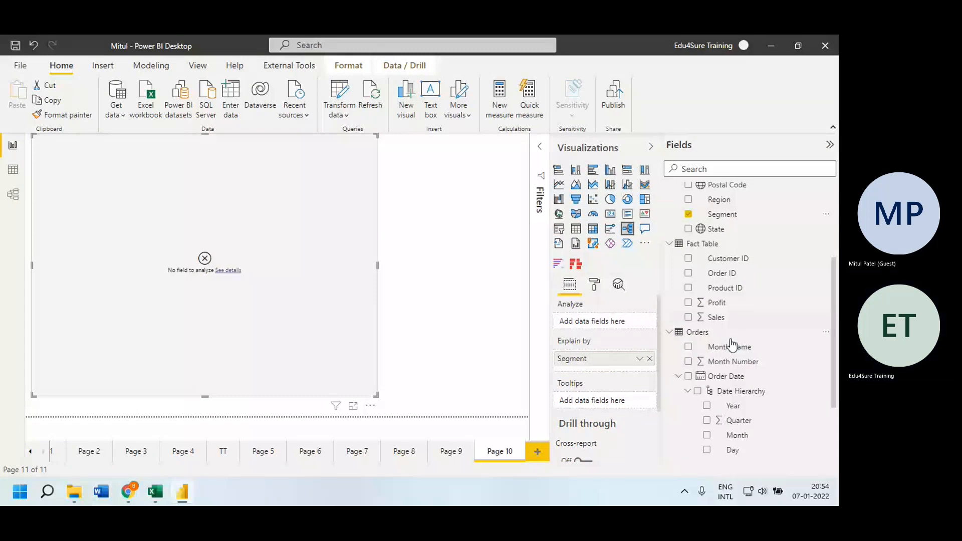
pyautogui.click(688, 317)
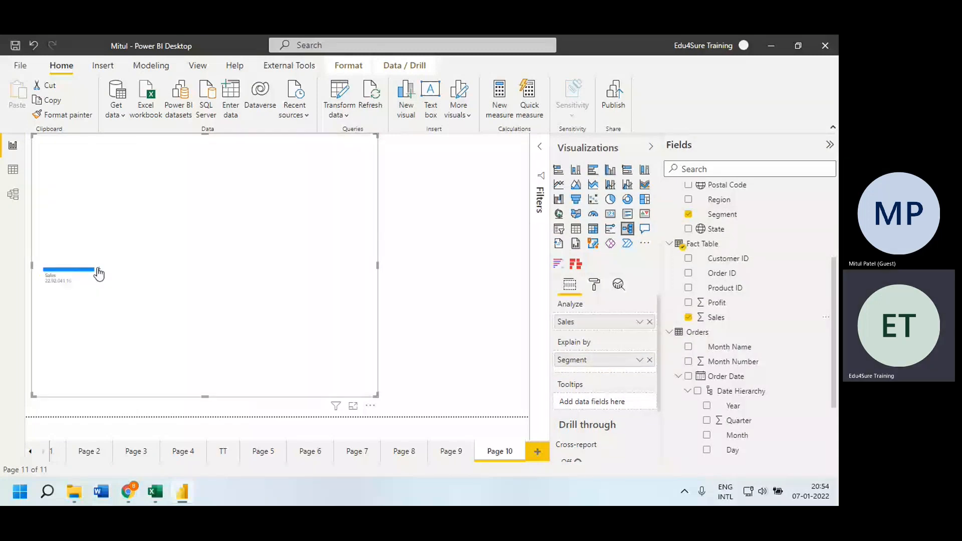
pyautogui.click(99, 271)
pyautogui.click(146, 275)
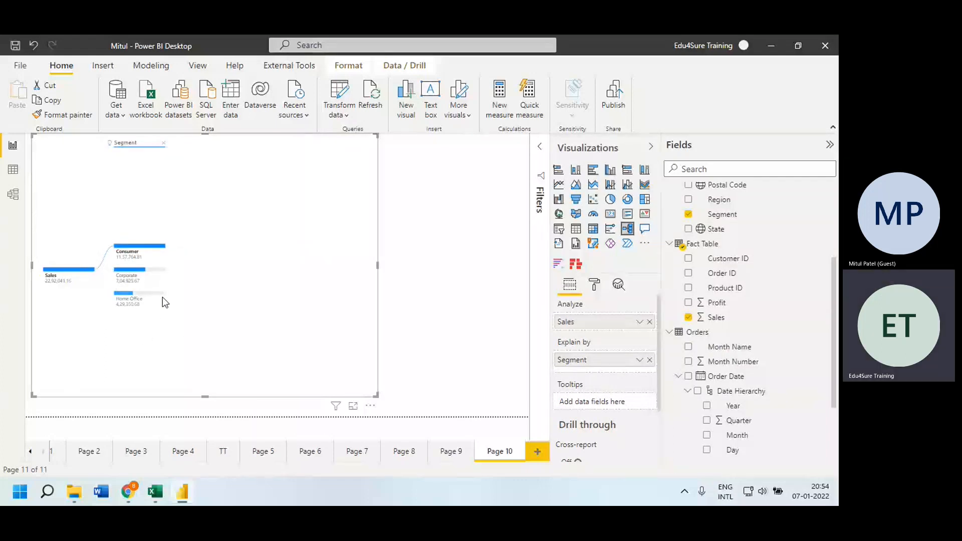
pyautogui.moveTo(162, 297)
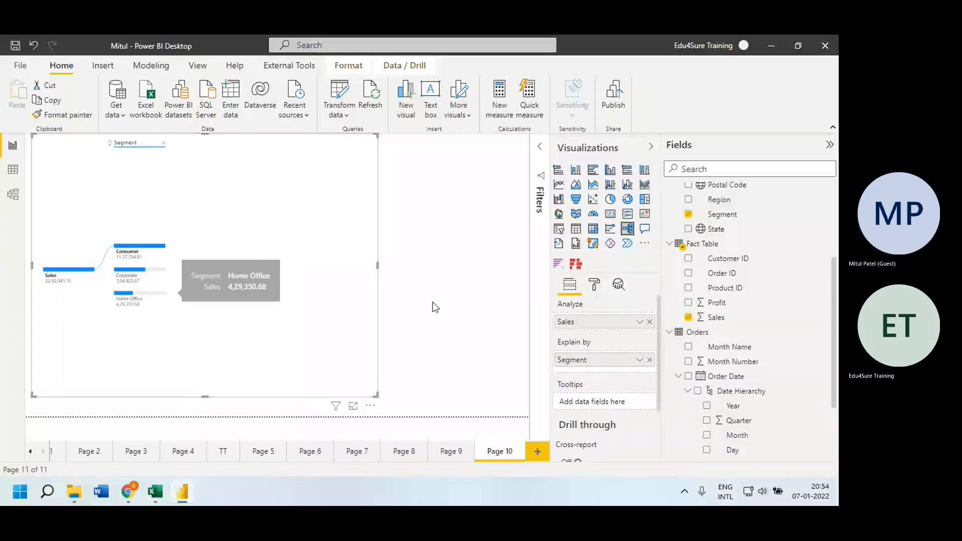
# Add Region to the decomposition tree's explaining fields and split the Consumer node by Region
pyautogui.click(690, 201)
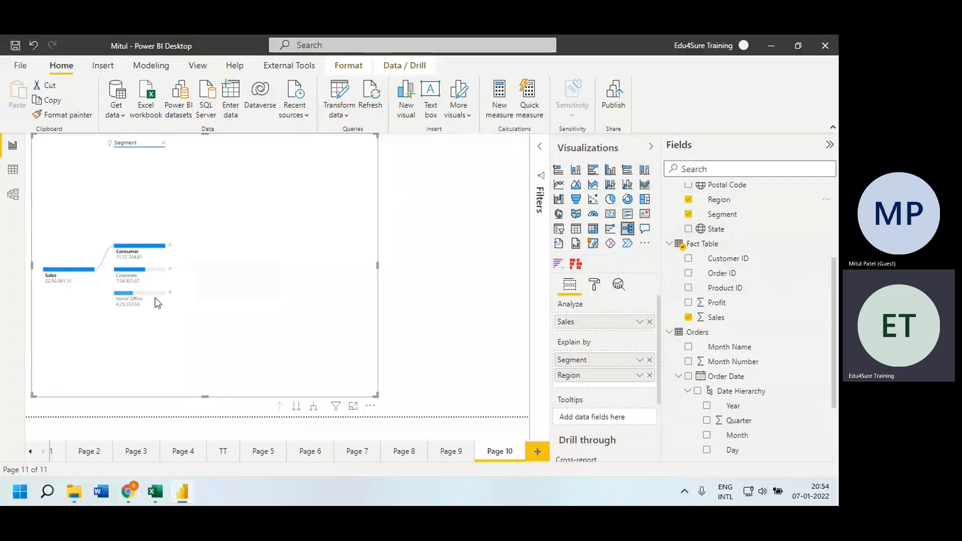
pyautogui.click(170, 246)
pyautogui.click(202, 283)
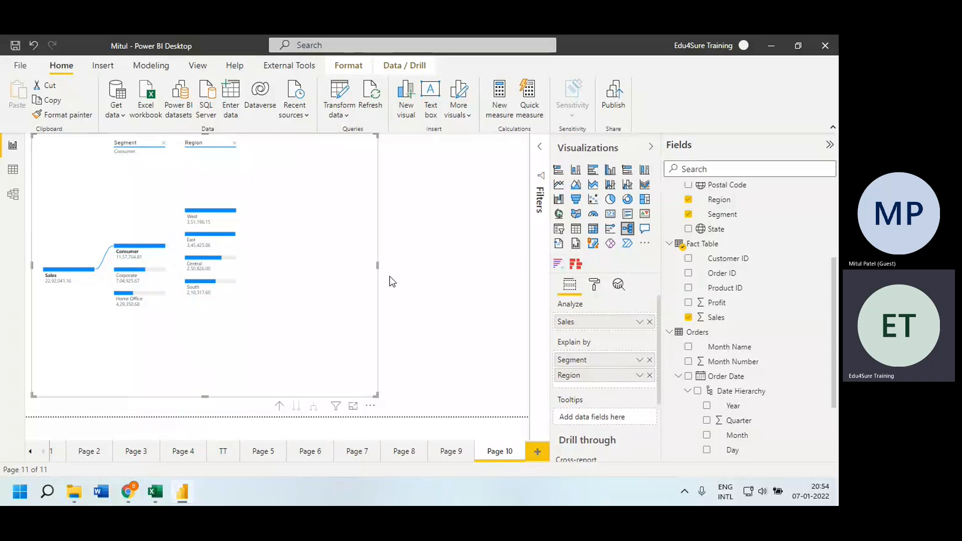
# Search the Power BI visuals gallery for "tree", browse the offered visuals and close the gallery
pyautogui.click(643, 246)
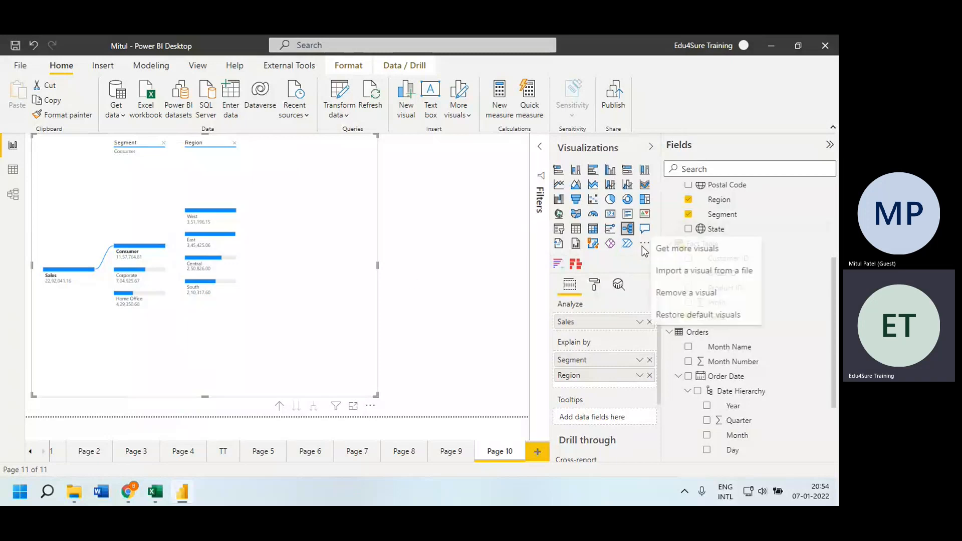
pyautogui.click(679, 250)
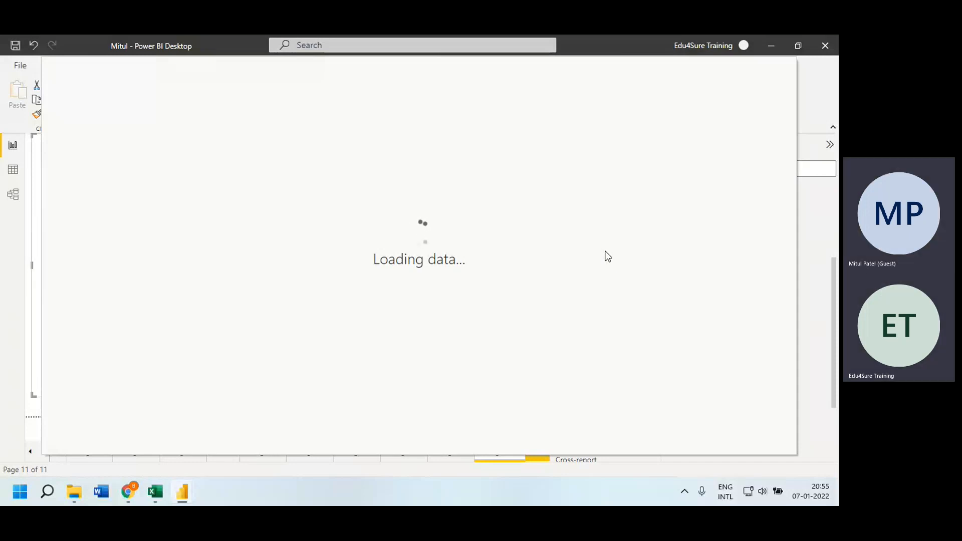
pyautogui.click(730, 149)
pyautogui.write('tree')
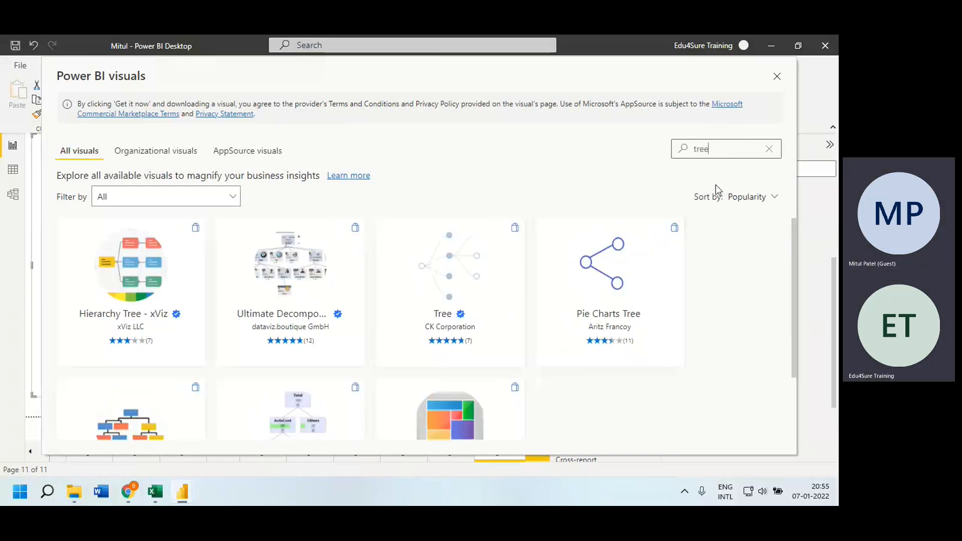
pyautogui.moveTo(793, 227); pyautogui.dragTo(805, 293)
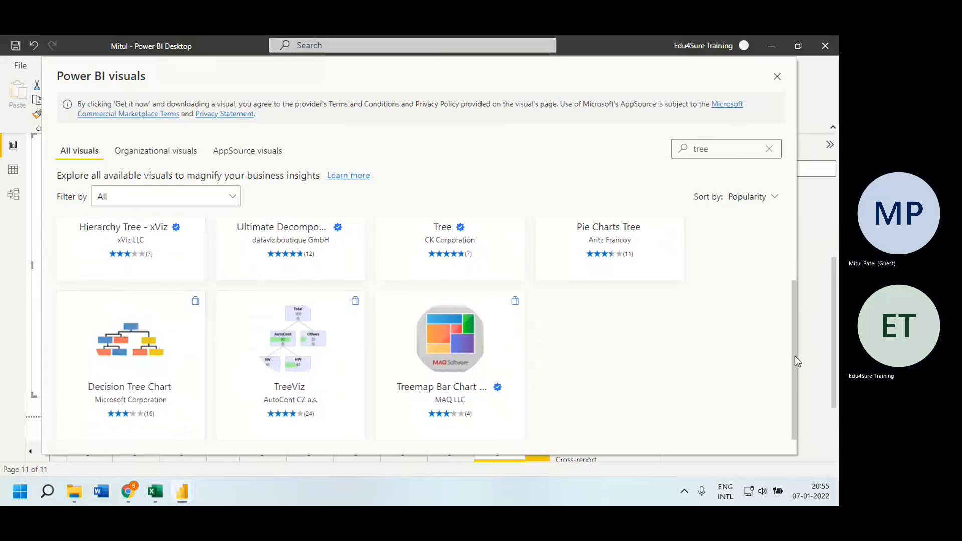
pyautogui.moveTo(794, 356); pyautogui.dragTo(797, 227)
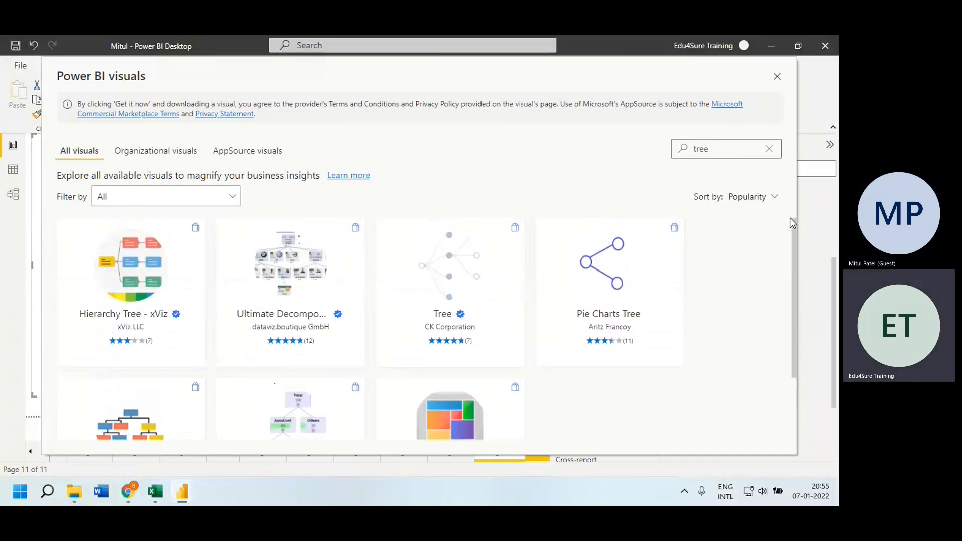
pyautogui.click(778, 78)
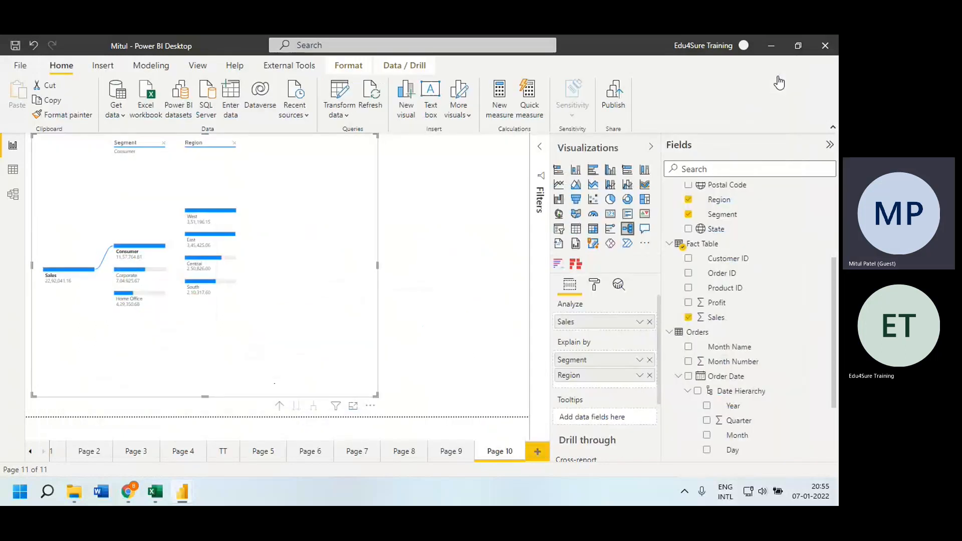
pyautogui.click(20, 65)
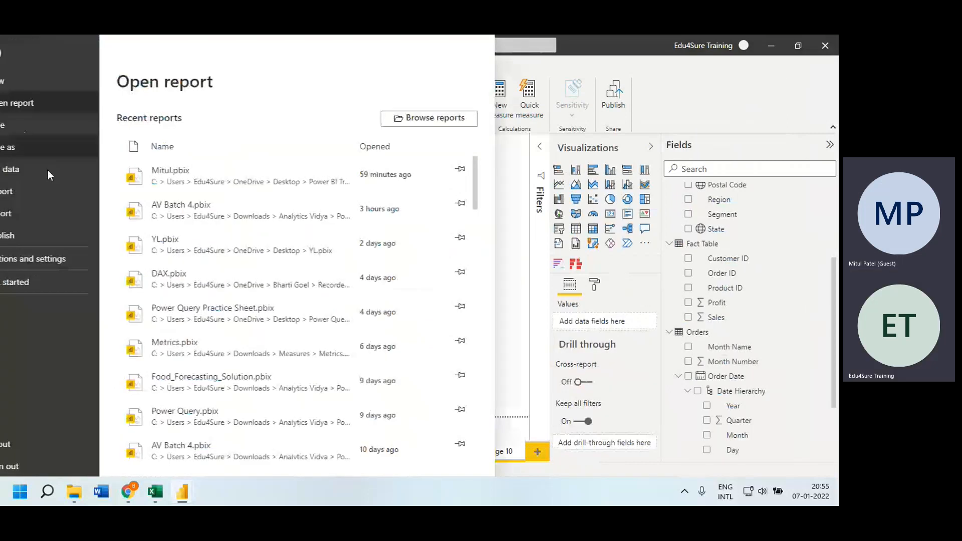
pyautogui.click(48, 170)
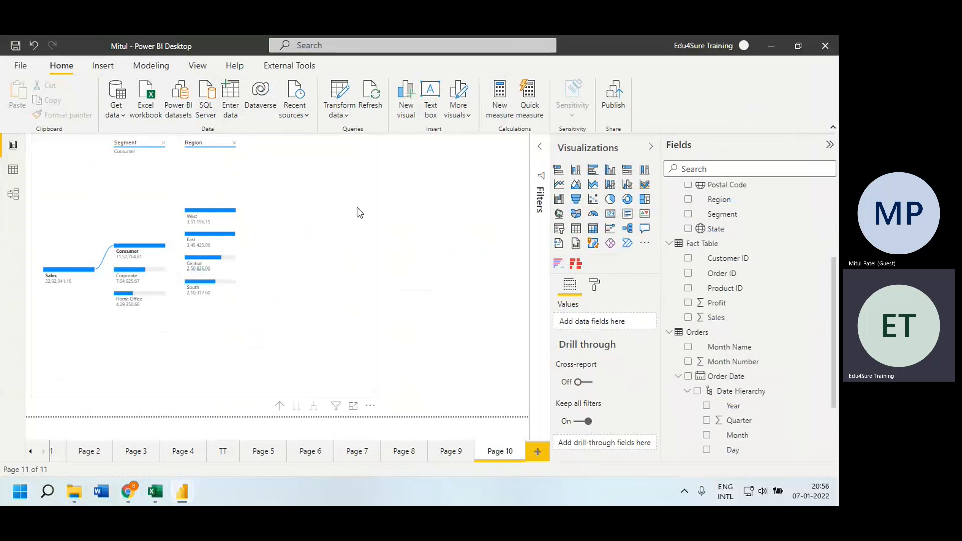
# Add a card visual showing Sales, shrink it and place it beside the decomposition tree
pyautogui.click(610, 214)
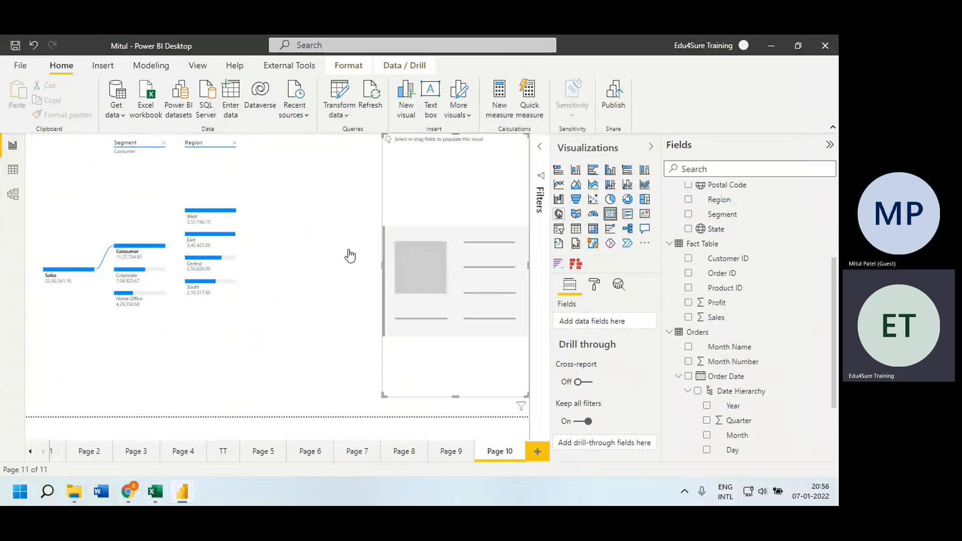
pyautogui.moveTo(457, 135); pyautogui.dragTo(421, 174)
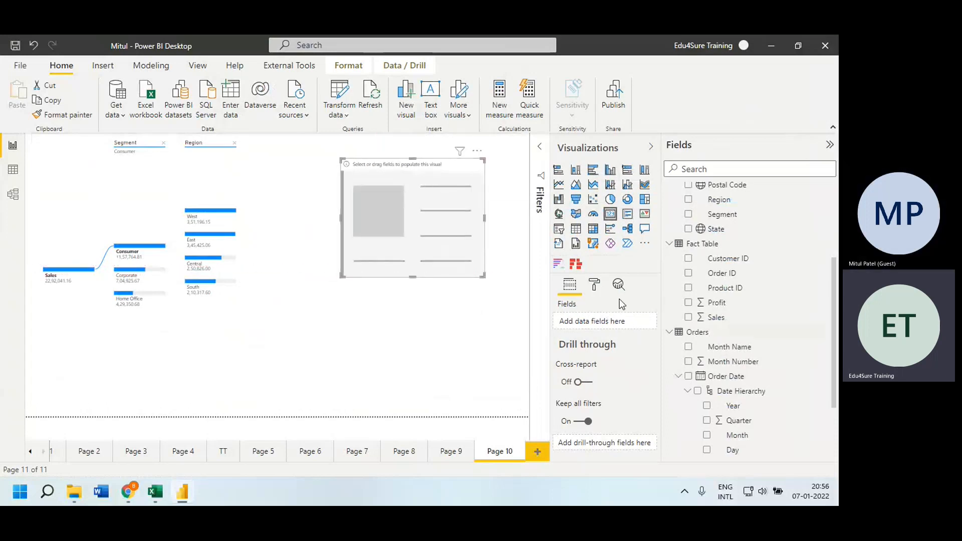
pyautogui.click(688, 317)
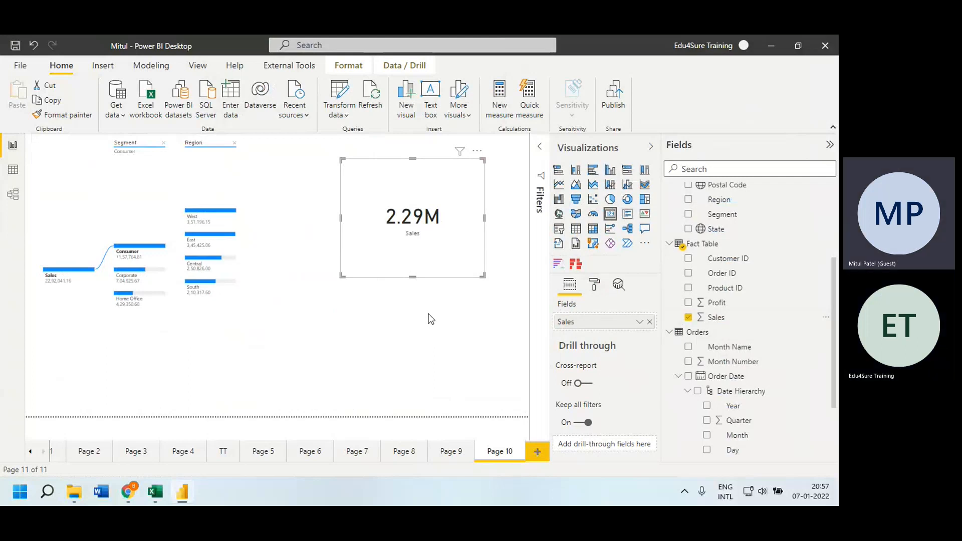
pyautogui.moveTo(485, 168); pyautogui.dragTo(386, 169)
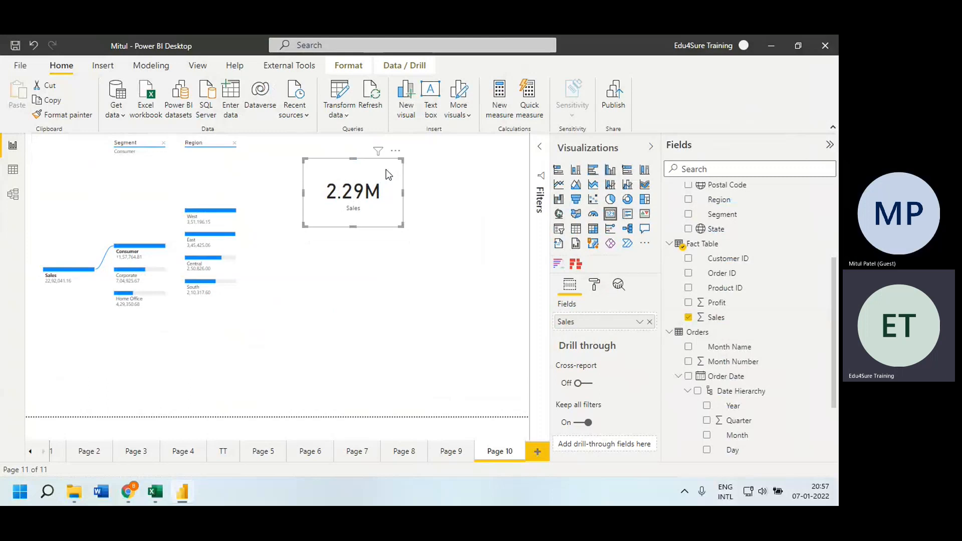
# Add a multi-row card showing Sales, Region and Segment, place it below the Sales card and enlarge it
pyautogui.click(424, 264)
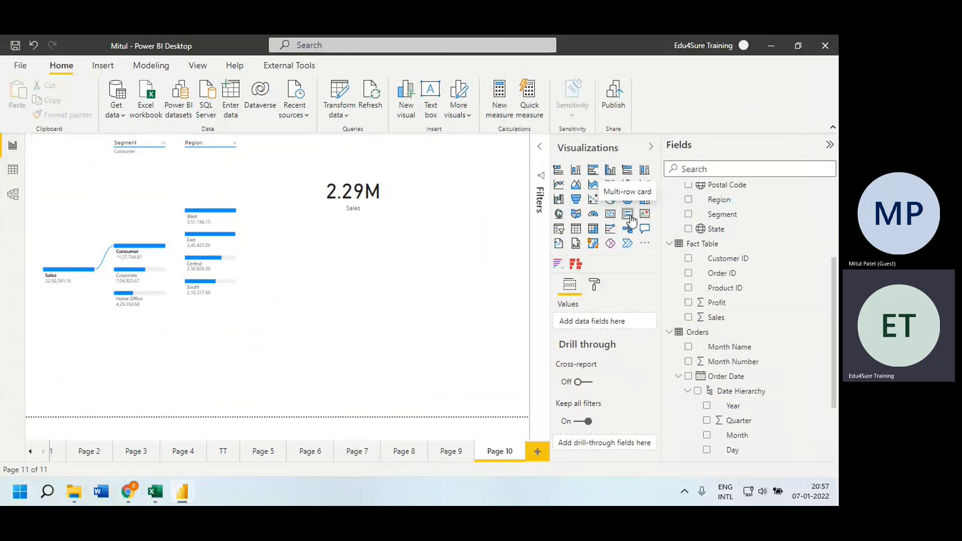
pyautogui.click(627, 214)
pyautogui.moveTo(456, 265); pyautogui.dragTo(342, 266)
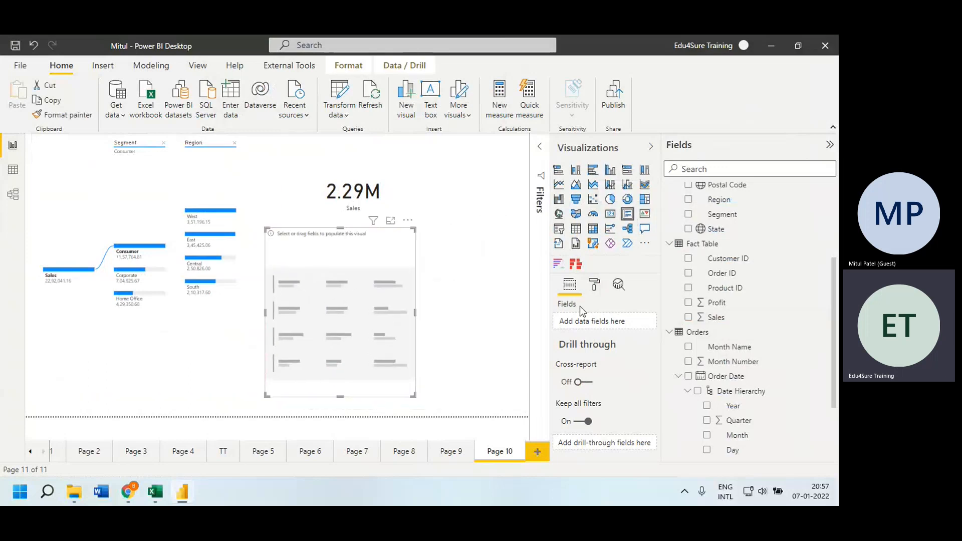
pyautogui.click(689, 317)
pyautogui.click(689, 199)
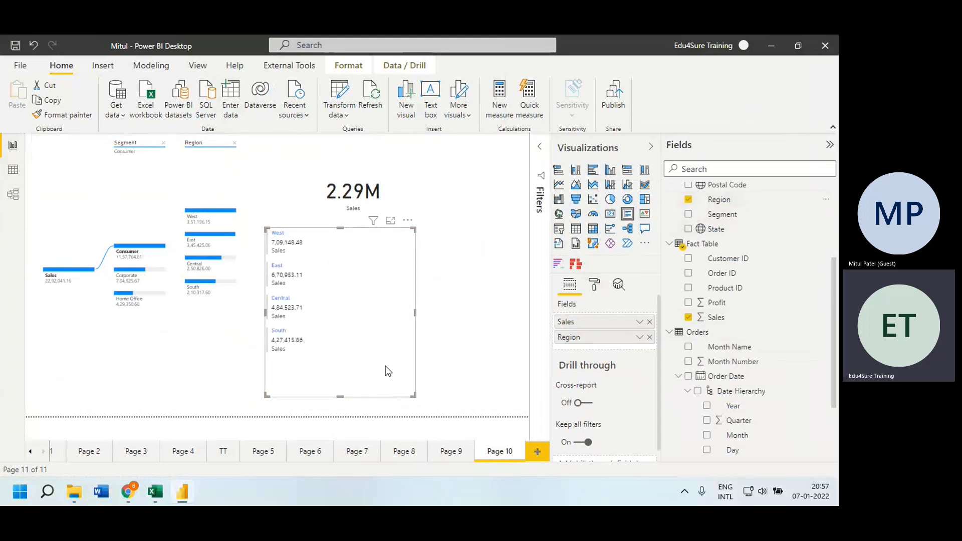
pyautogui.click(689, 214)
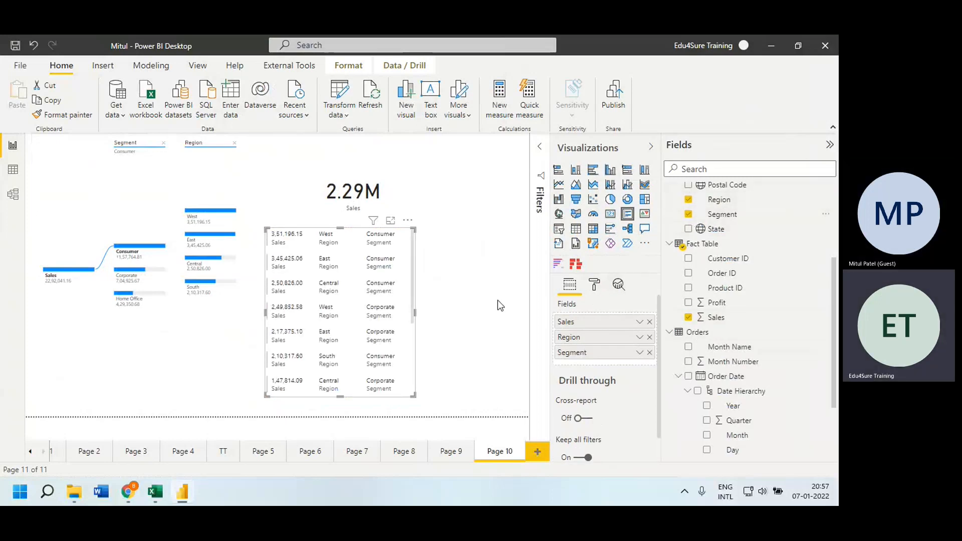
pyautogui.moveTo(414, 395); pyautogui.dragTo(508, 410)
pyautogui.moveTo(508, 273); pyautogui.dragTo(515, 252)
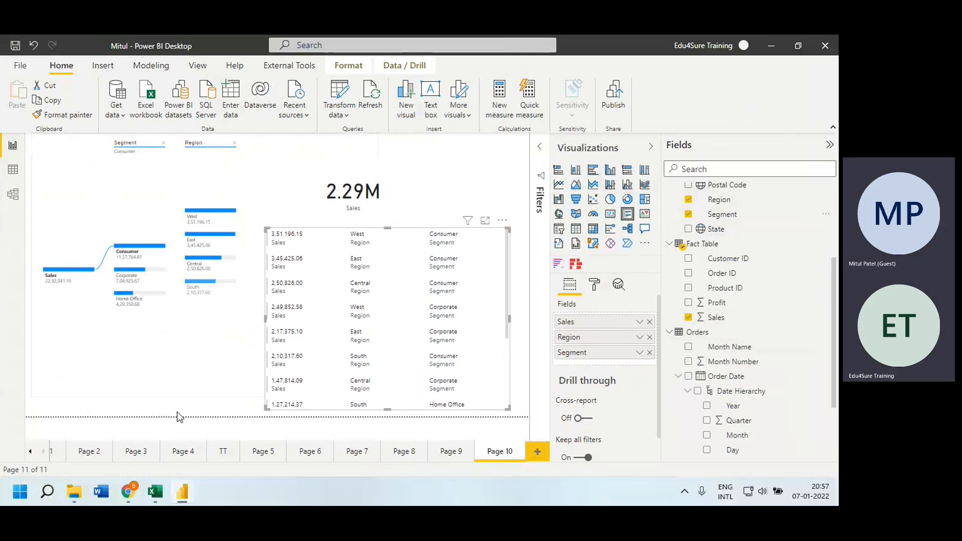
# Switch to Chrome, load edu4sure.com in a new tab and open the HR Analytics Report Sample page from the trainings
pyautogui.moveTo(128, 492)
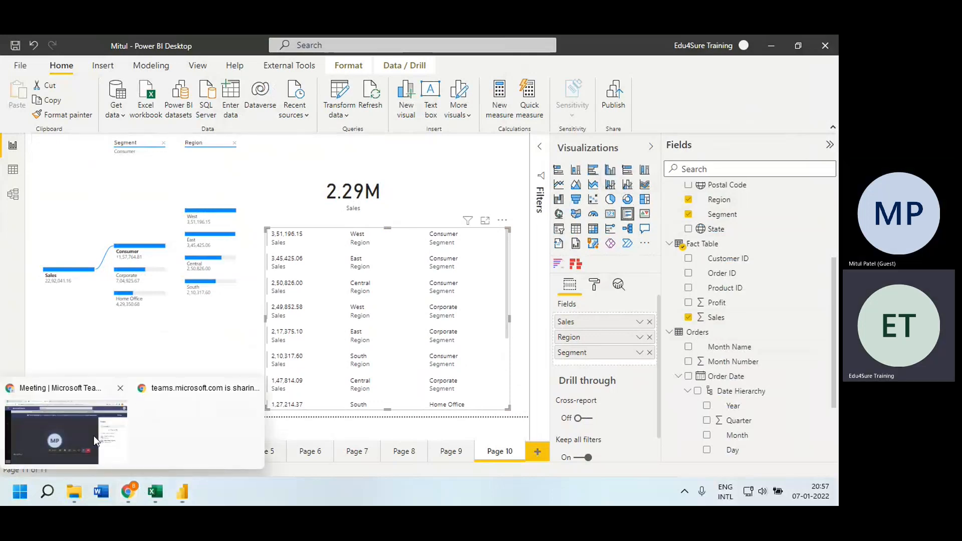
pyautogui.click(96, 441)
pyautogui.click(462, 47)
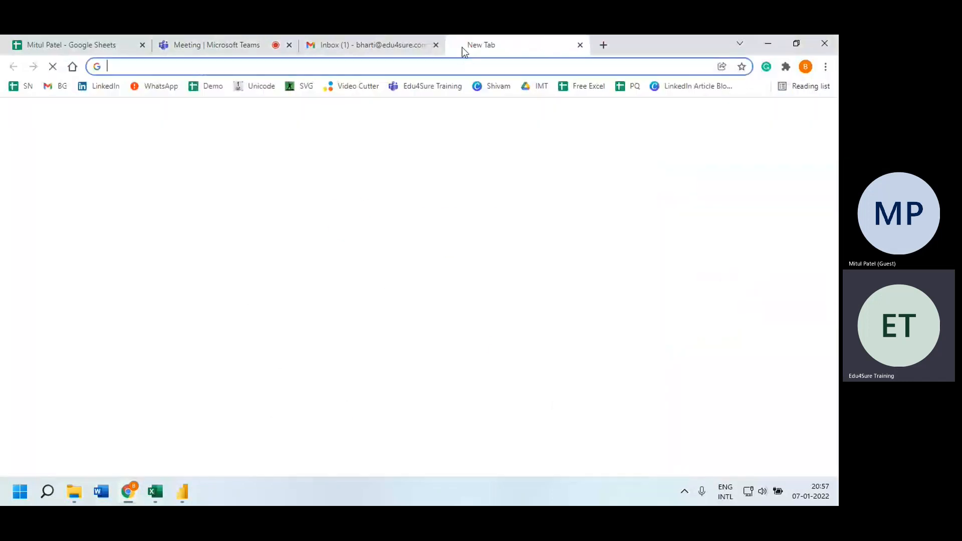
pyautogui.write('ed')
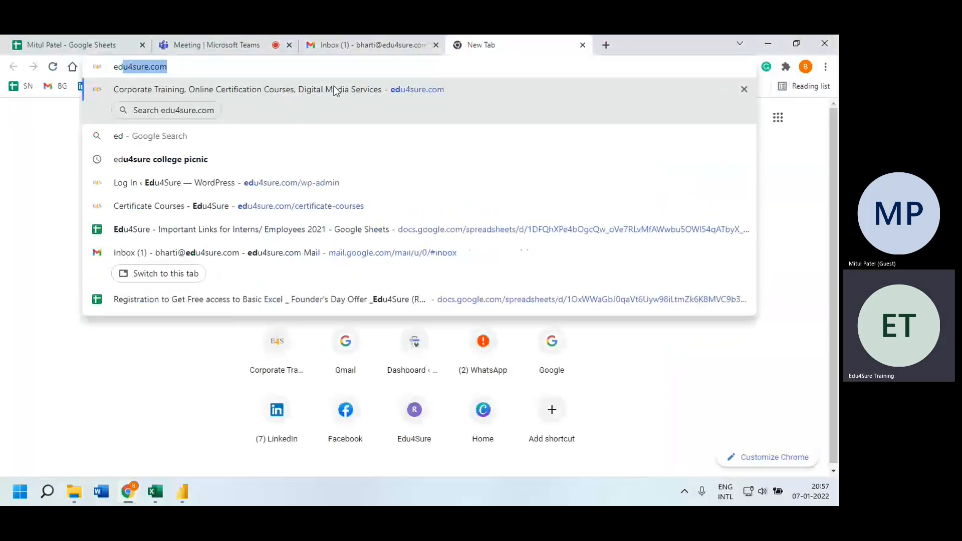
pyautogui.press('Return')
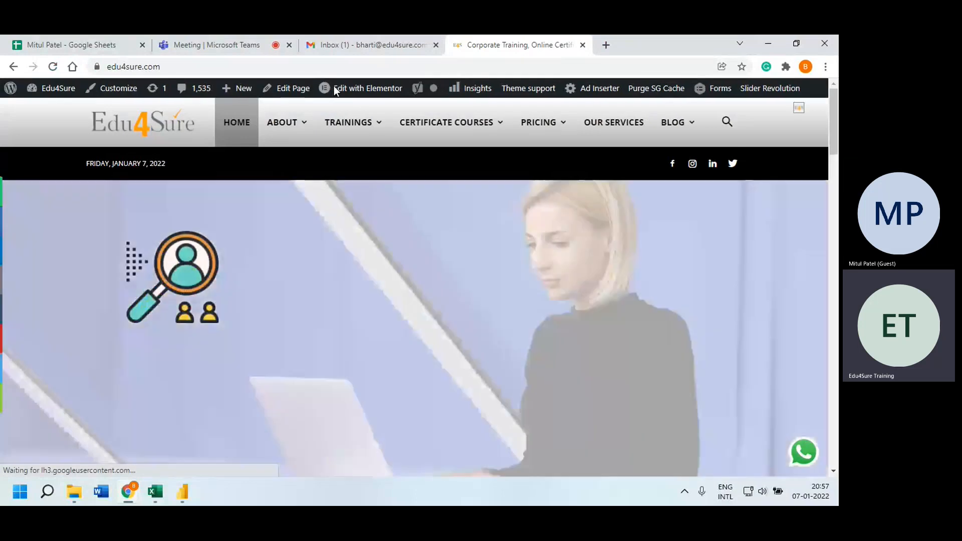
pyautogui.moveTo(357, 128)
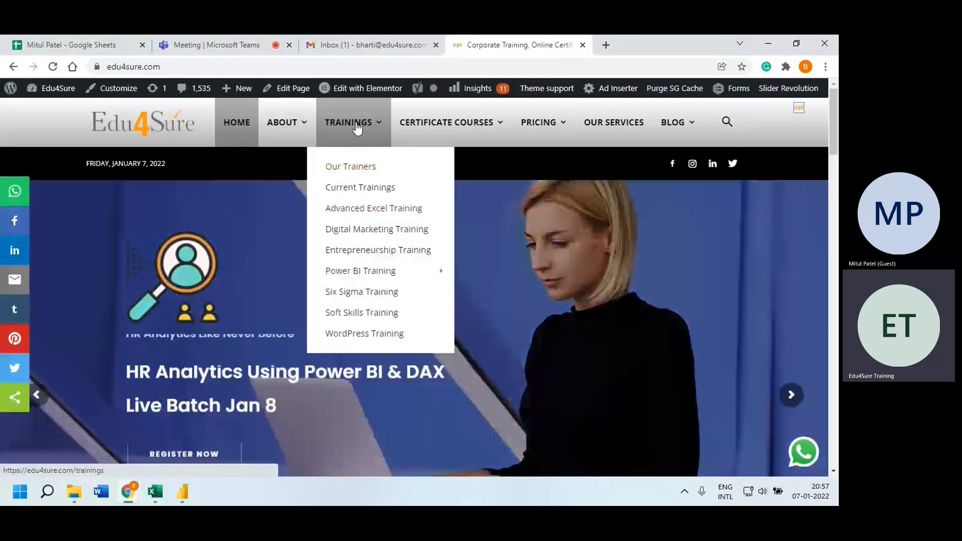
pyautogui.click(521, 298)
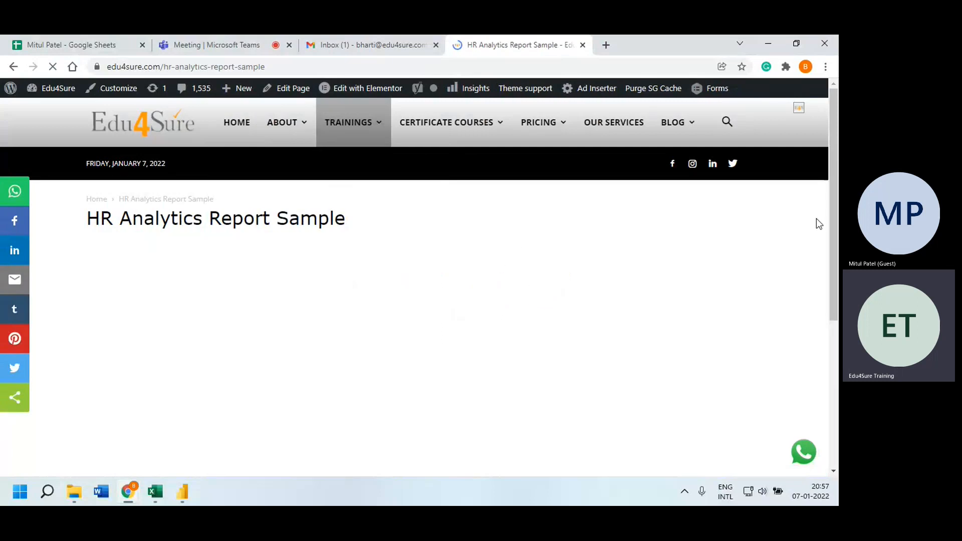
pyautogui.moveTo(266, 66); pyautogui.dragTo(72, 68)
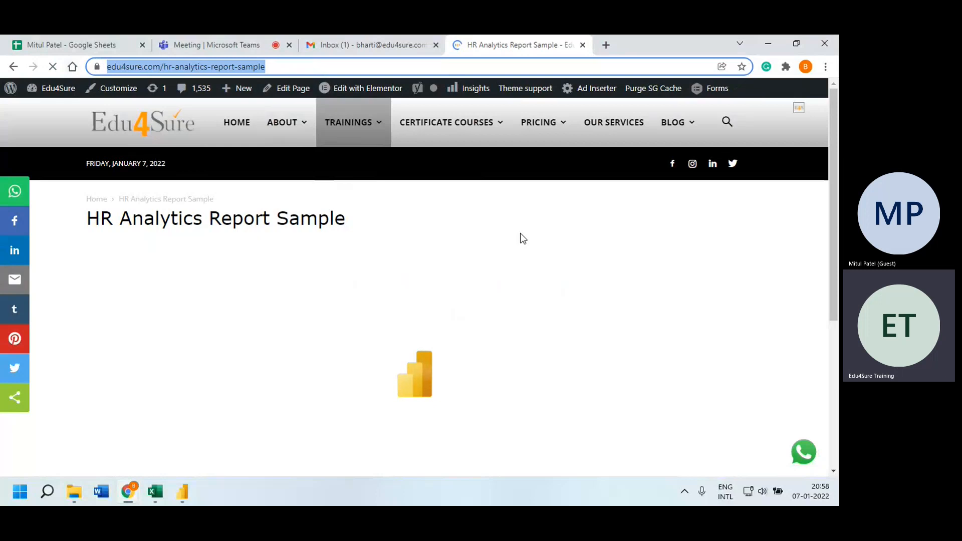
# Examine the embedded report's last page through its Job Involvement By Age, OT Vs MS, Attrition Movement and Attrition Forecasting views
pyautogui.moveTo(834, 153); pyautogui.dragTo(834, 184)
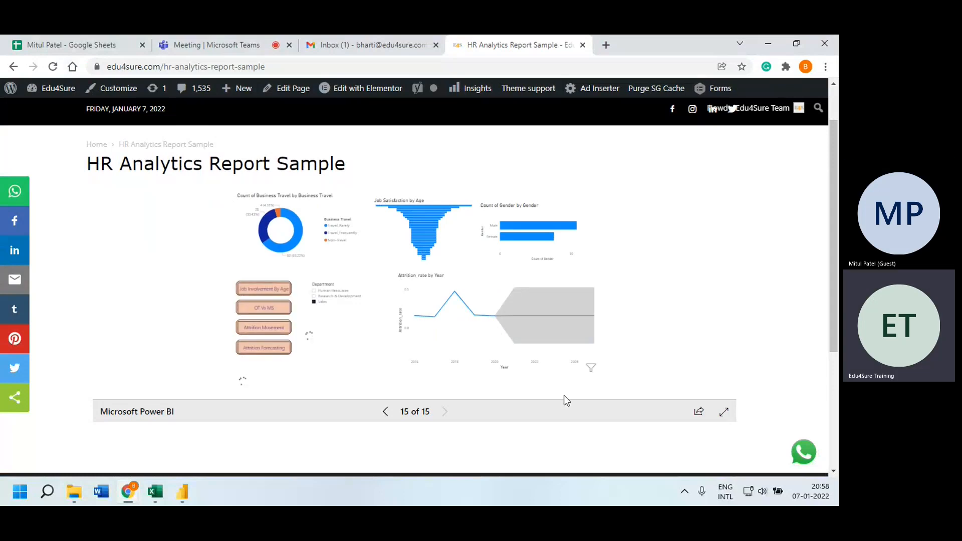
pyautogui.click(387, 413)
pyautogui.click(445, 412)
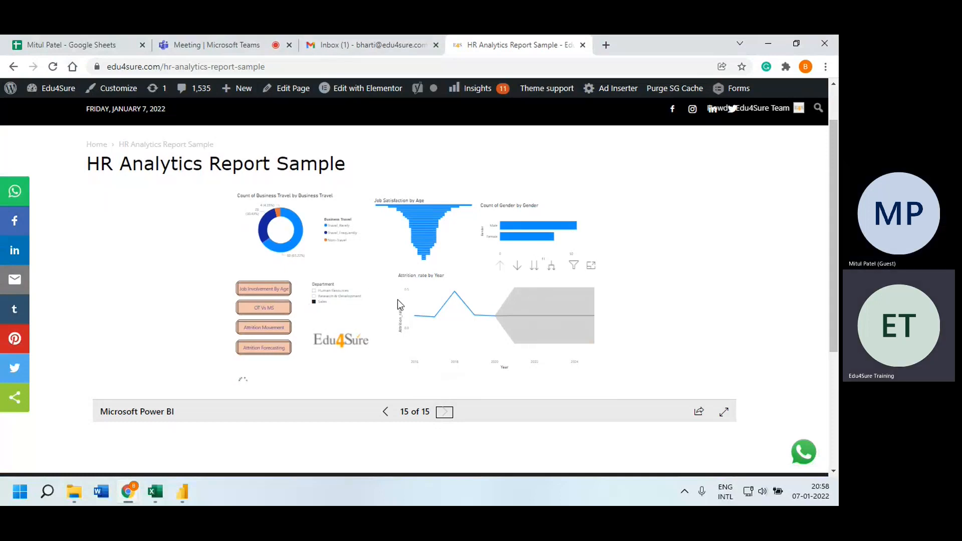
pyautogui.click(268, 290)
pyautogui.click(264, 308)
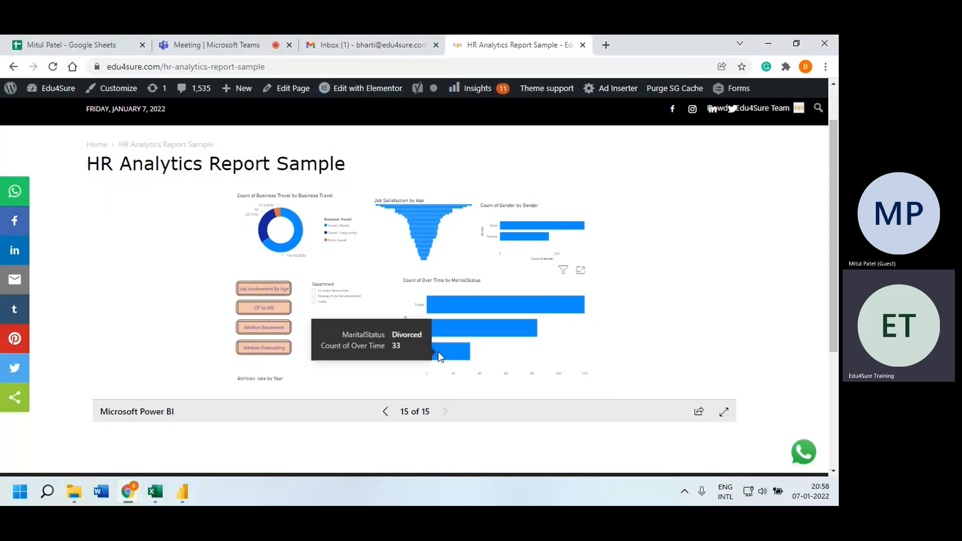
pyautogui.click(265, 329)
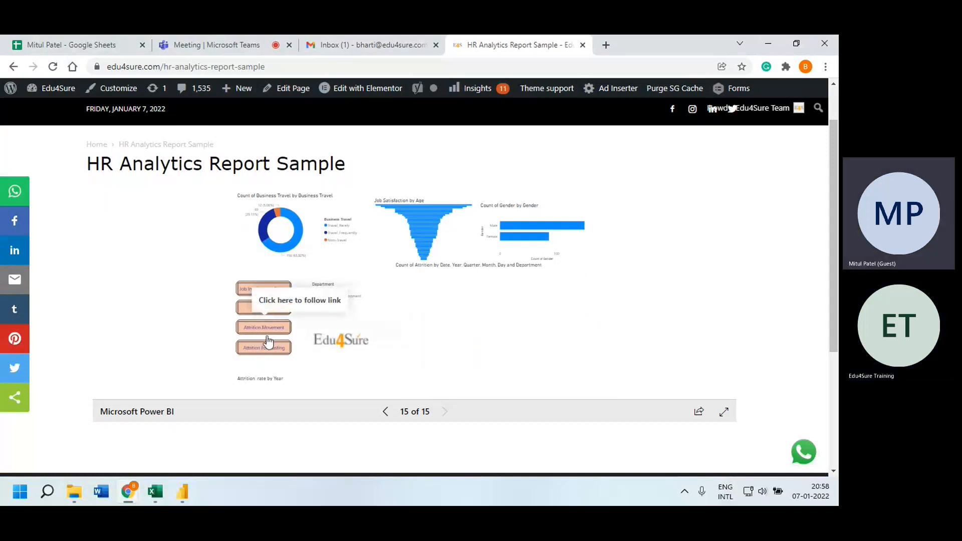
pyautogui.click(264, 348)
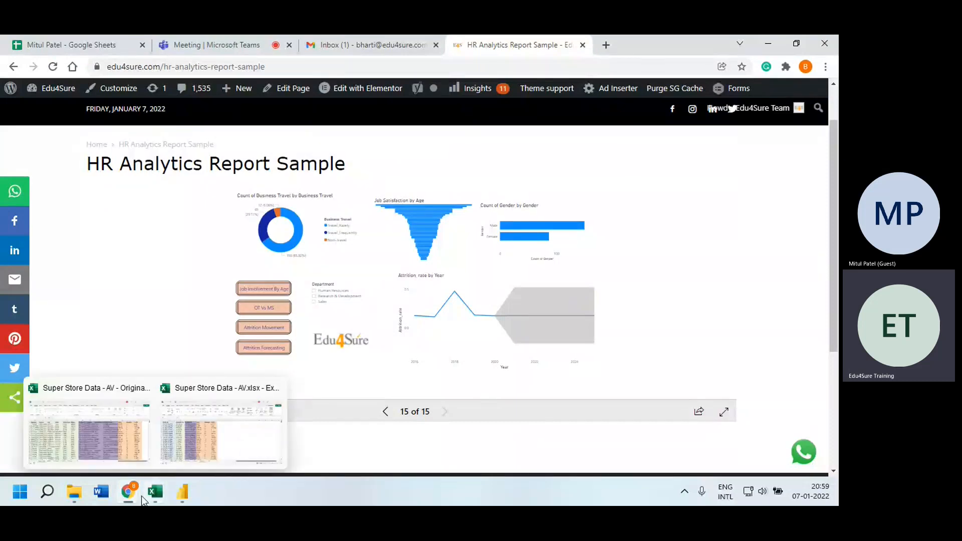
# Return to Power BI Desktop and save the report
pyautogui.moveTo(125, 493)
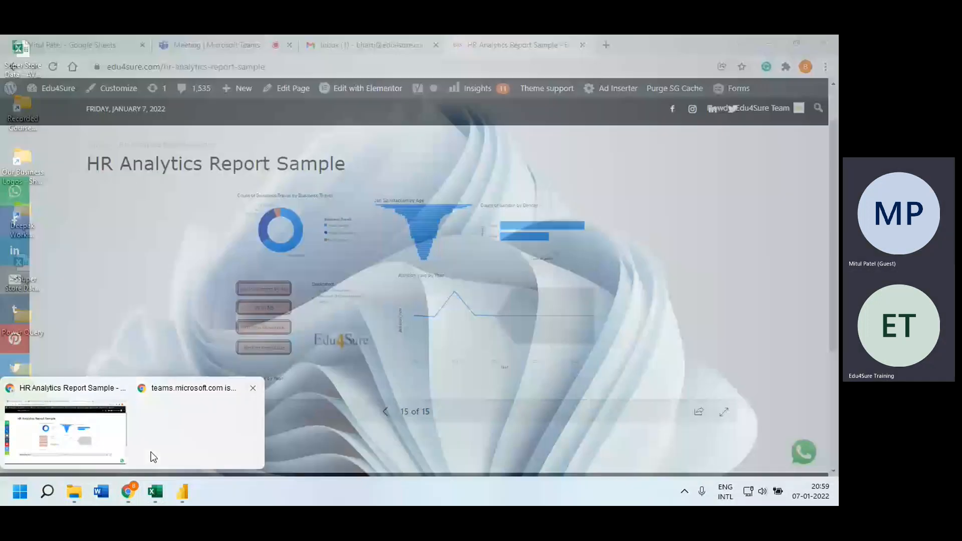
pyautogui.click(153, 457)
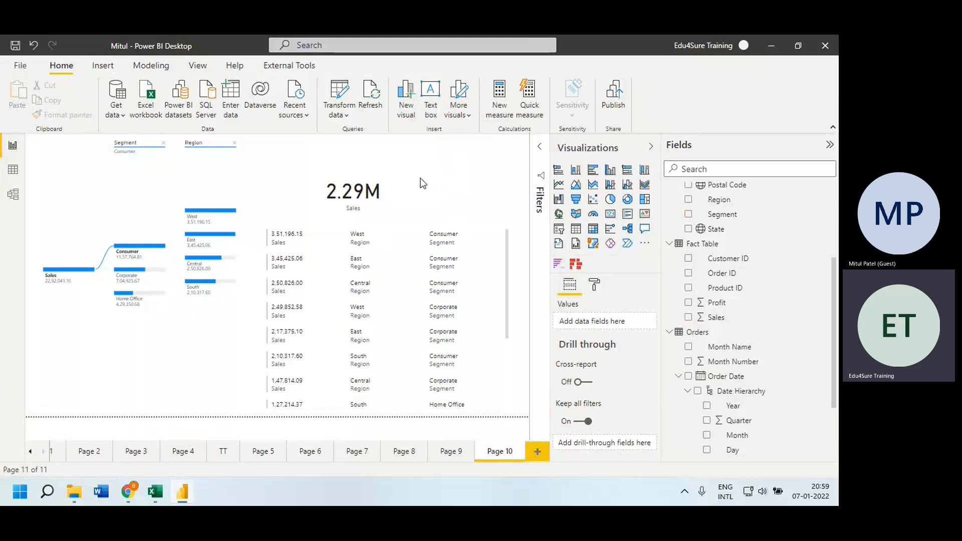
pyautogui.click(20, 67)
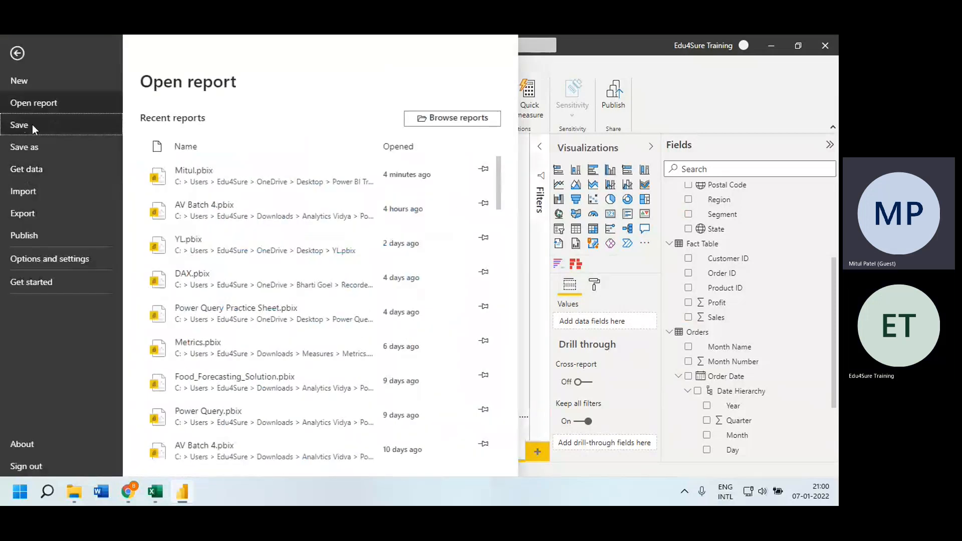
pyautogui.click(32, 124)
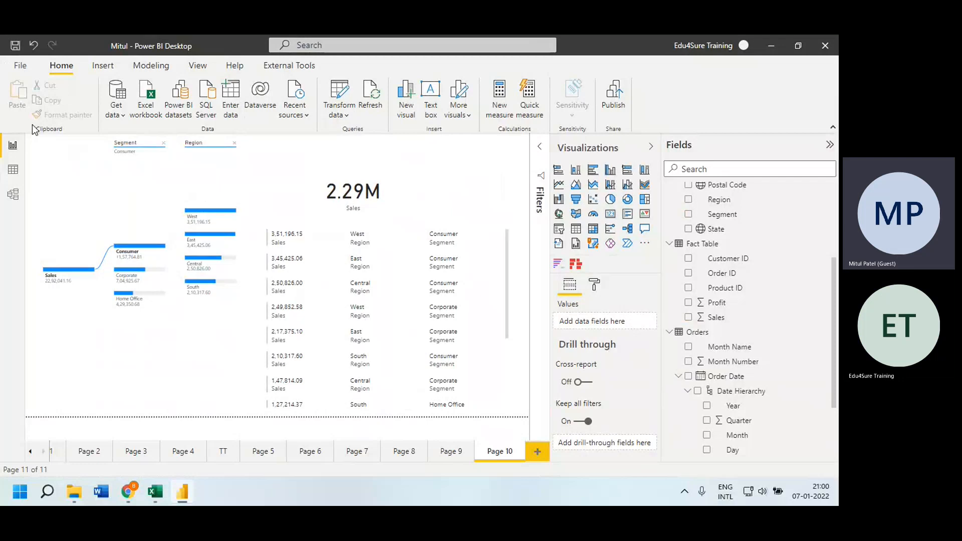
pyautogui.click(17, 67)
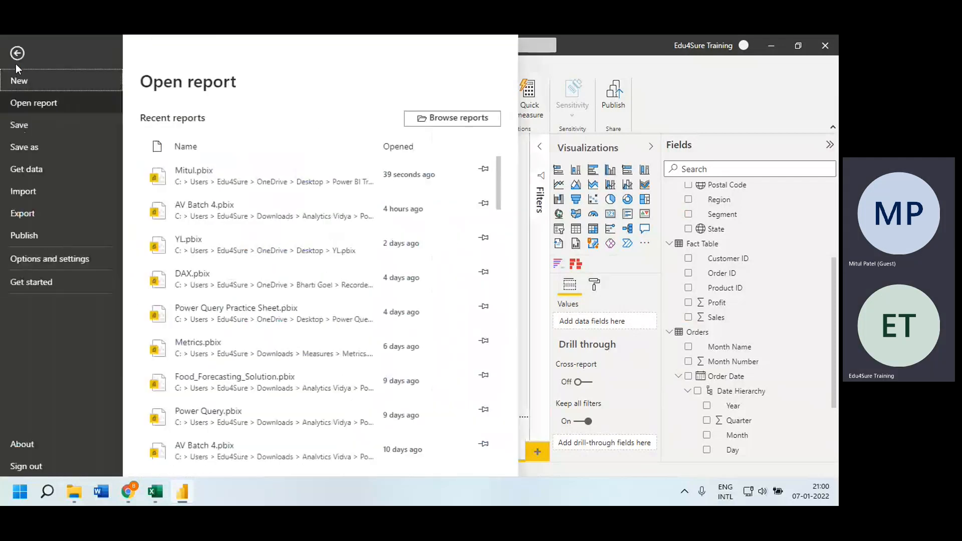
pyautogui.click(41, 124)
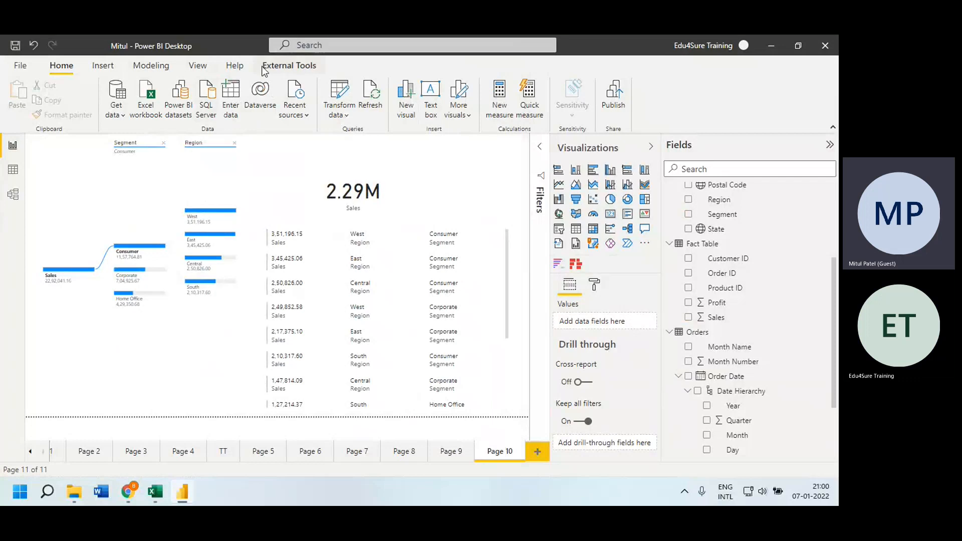
# Switch to the Microsoft Teams meeting in Chrome
pyautogui.moveTo(127, 491)
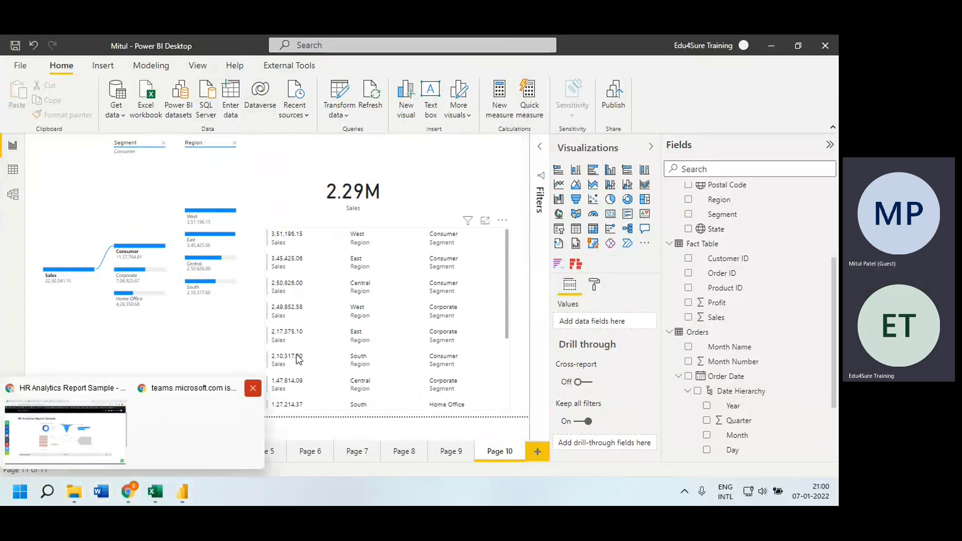
pyautogui.click(113, 407)
pyautogui.click(247, 37)
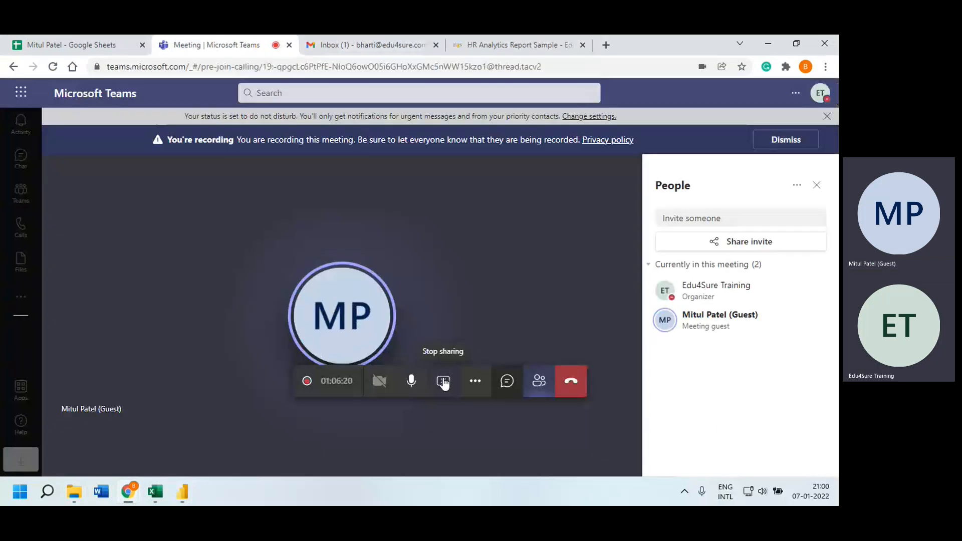